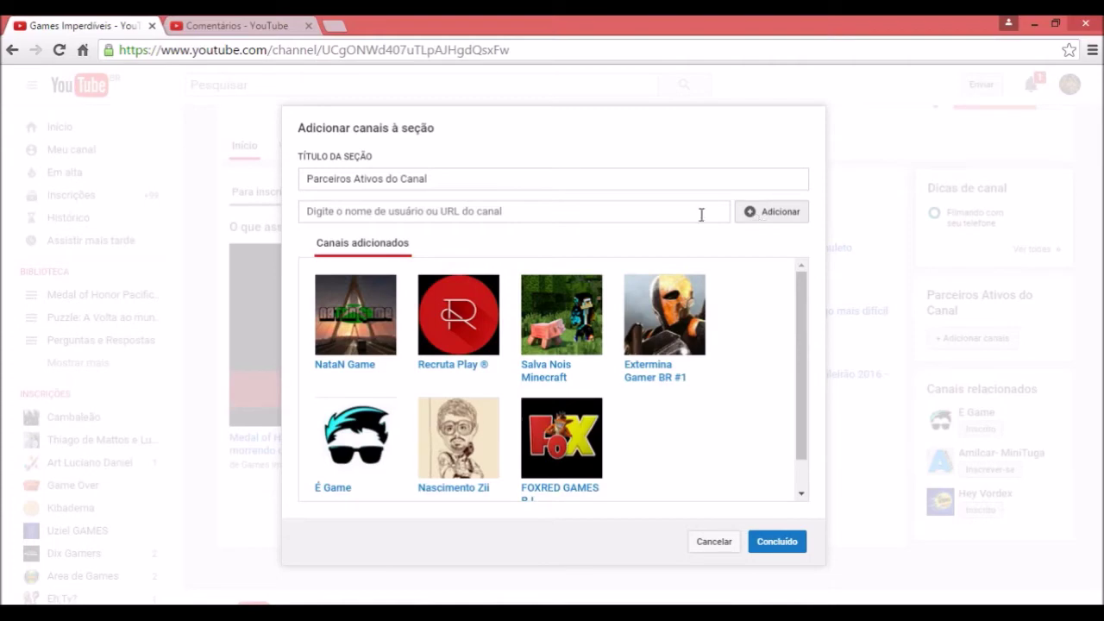
Copy the 1Pokin Detudo channel's link from the comments page and add that channel to the Parceiros Ativos do Canal section.
left_click(207, 32)
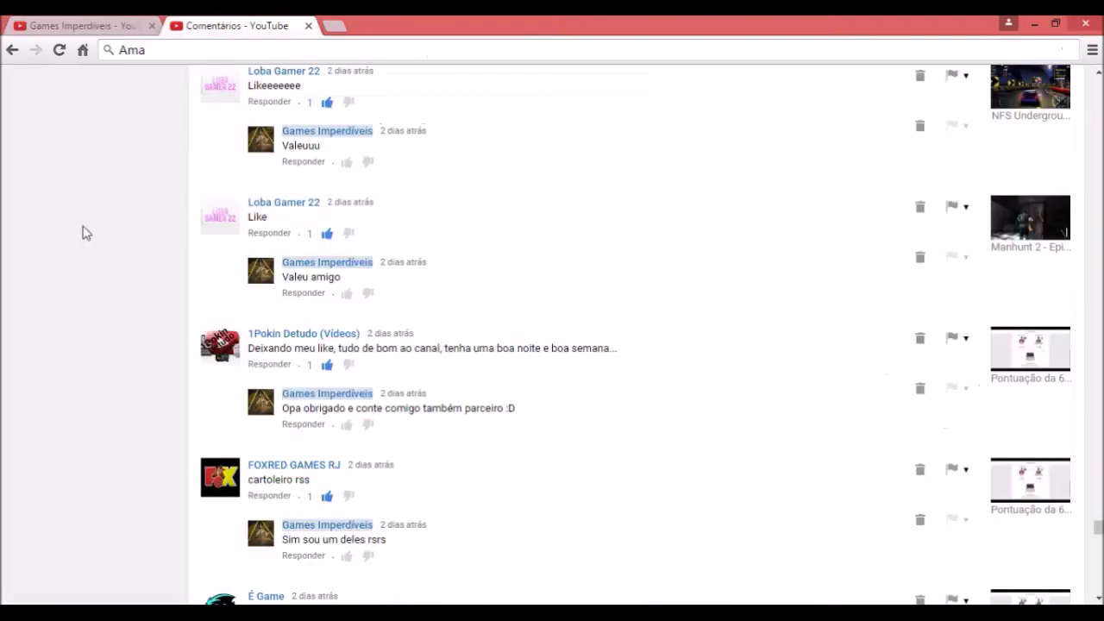
right_click(299, 339)
left_click(386, 434)
left_click(93, 24)
left_click(516, 210)
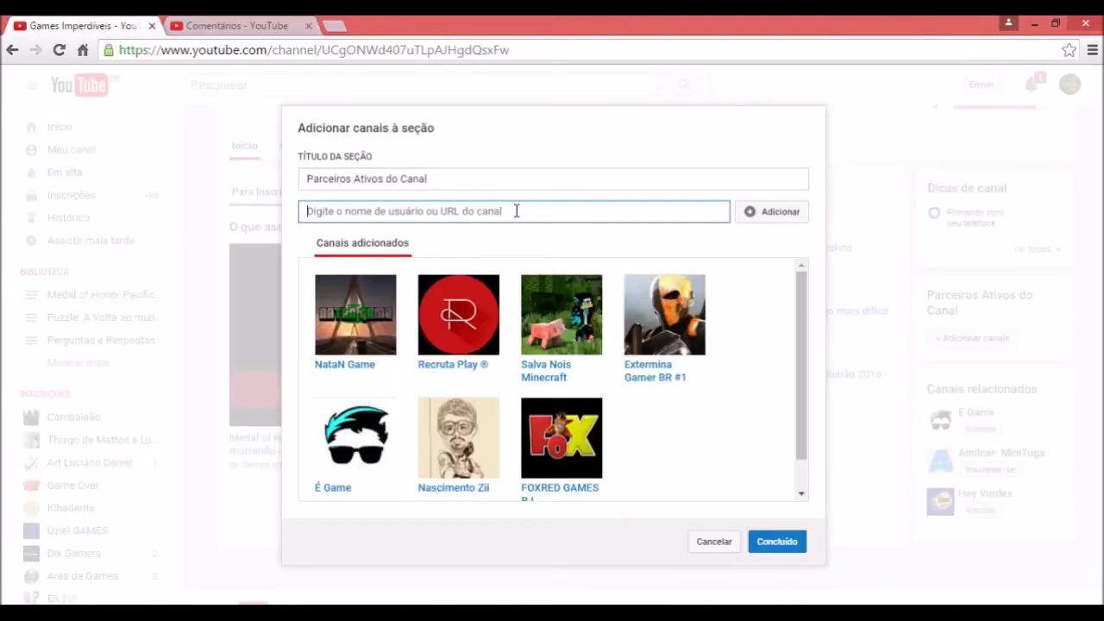
key("ctrl+v")
left_click(777, 214)
Copy the Loba Gamer 22 channel's link from its comment and add the channel to the Parceiros Ativos do Canal section.
left_click(207, 28)
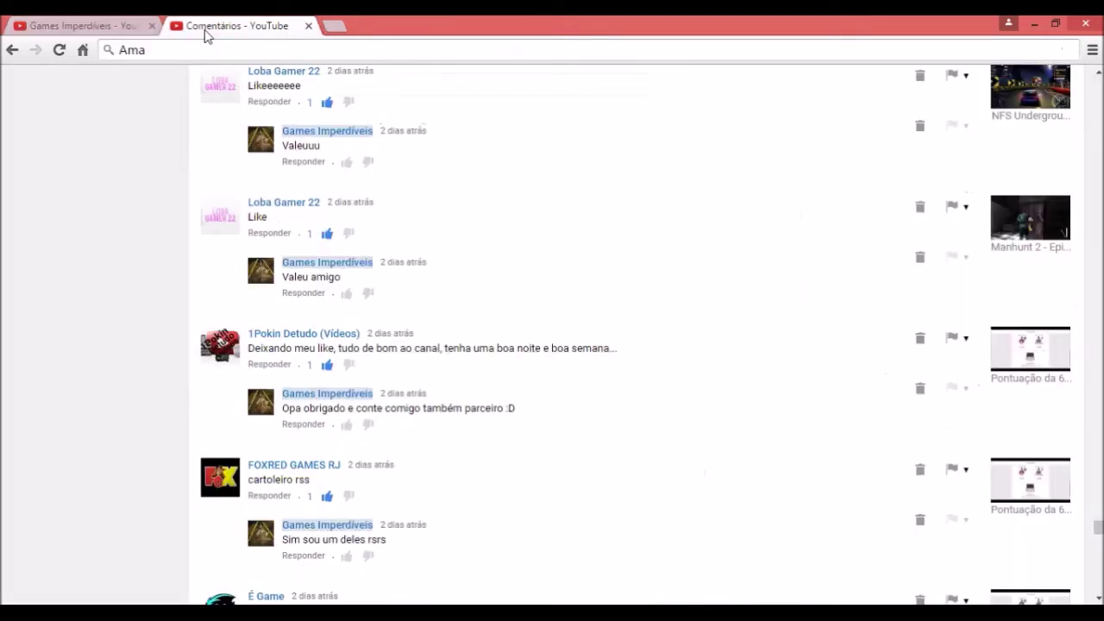
scroll(217, 286, "up", 2)
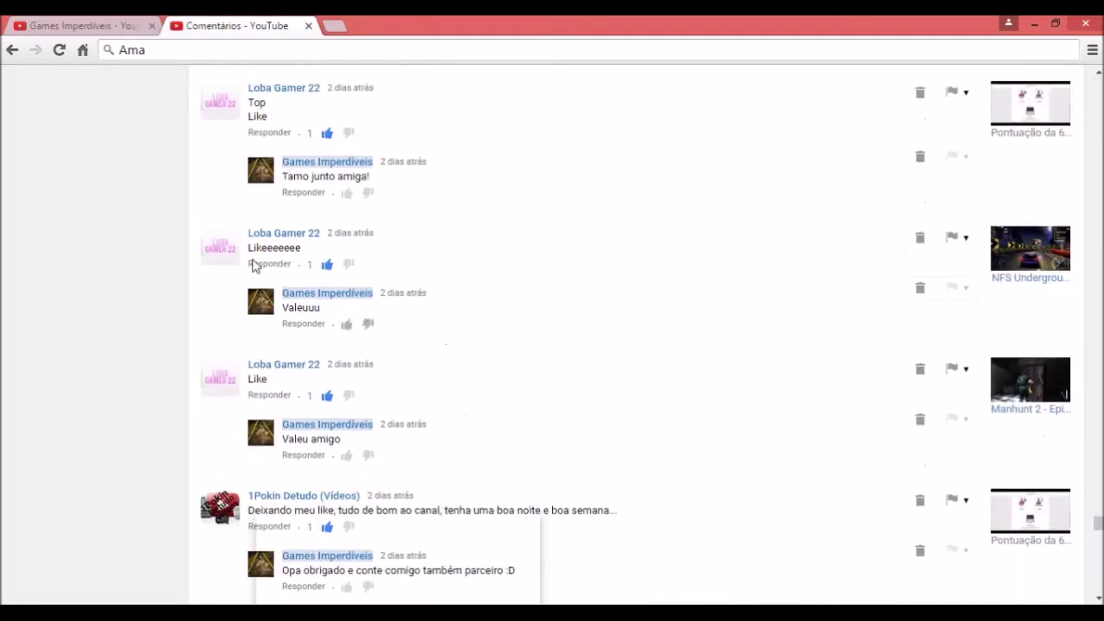
scroll(363, 284, "up", 1)
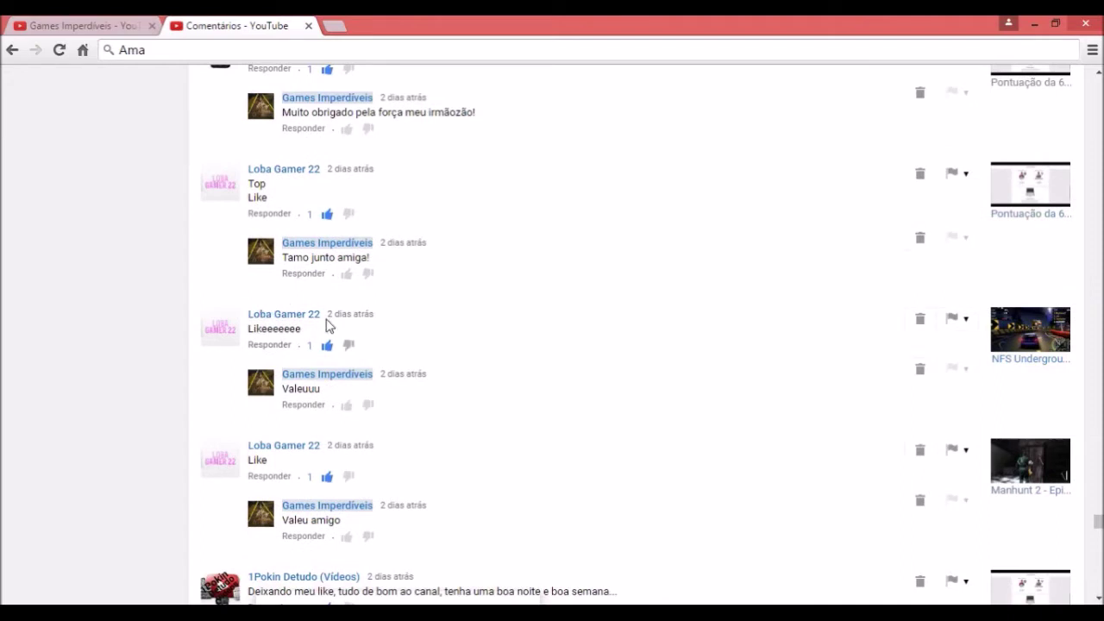
right_click(298, 170)
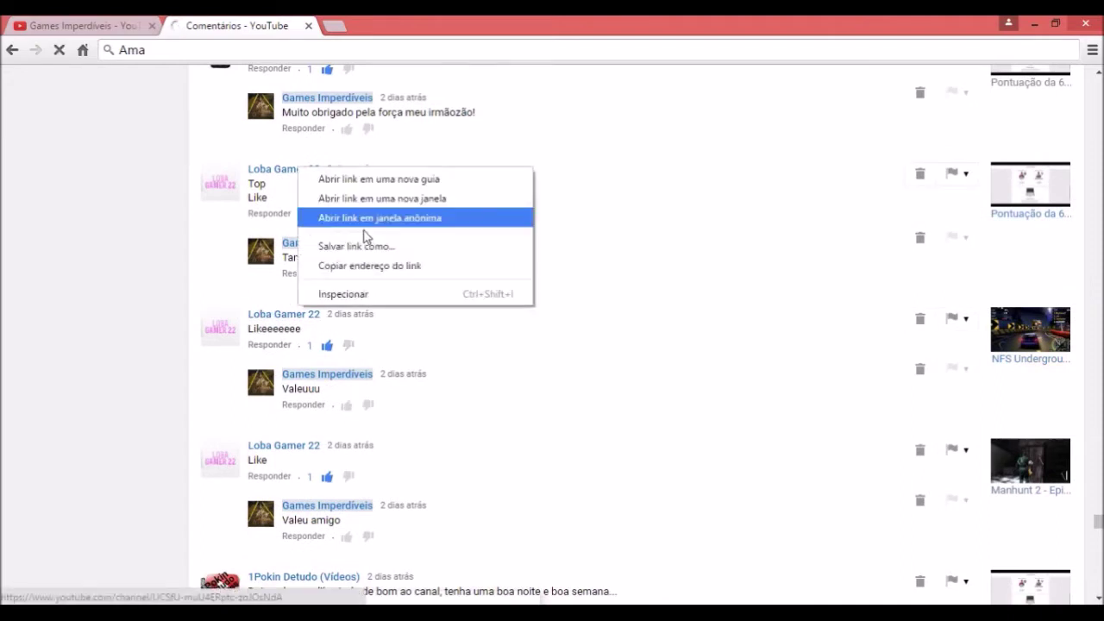
left_click(399, 268)
left_click(118, 30)
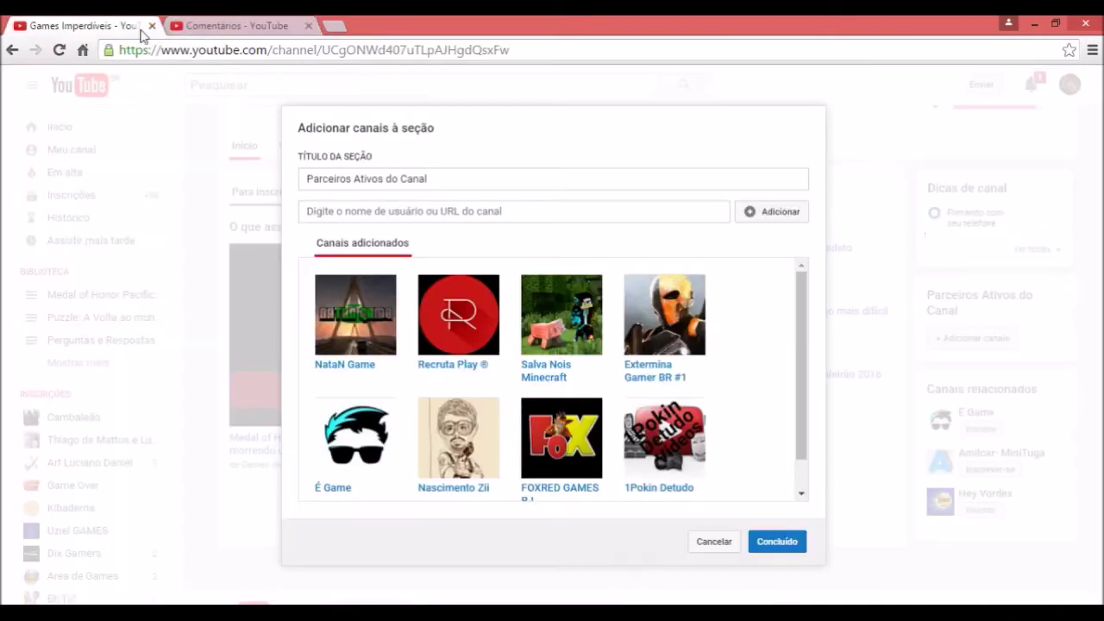
left_click(496, 210)
type("https://www.youtube.com/channel/UCSfU-muU4ERptc-zoJOsNdA")
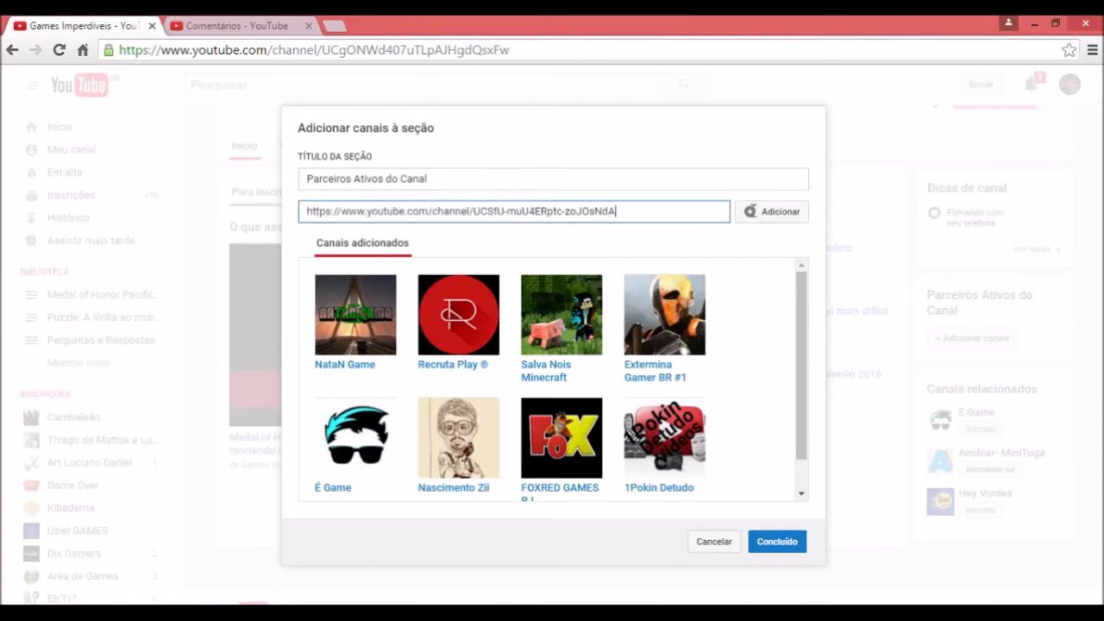
left_click(755, 212)
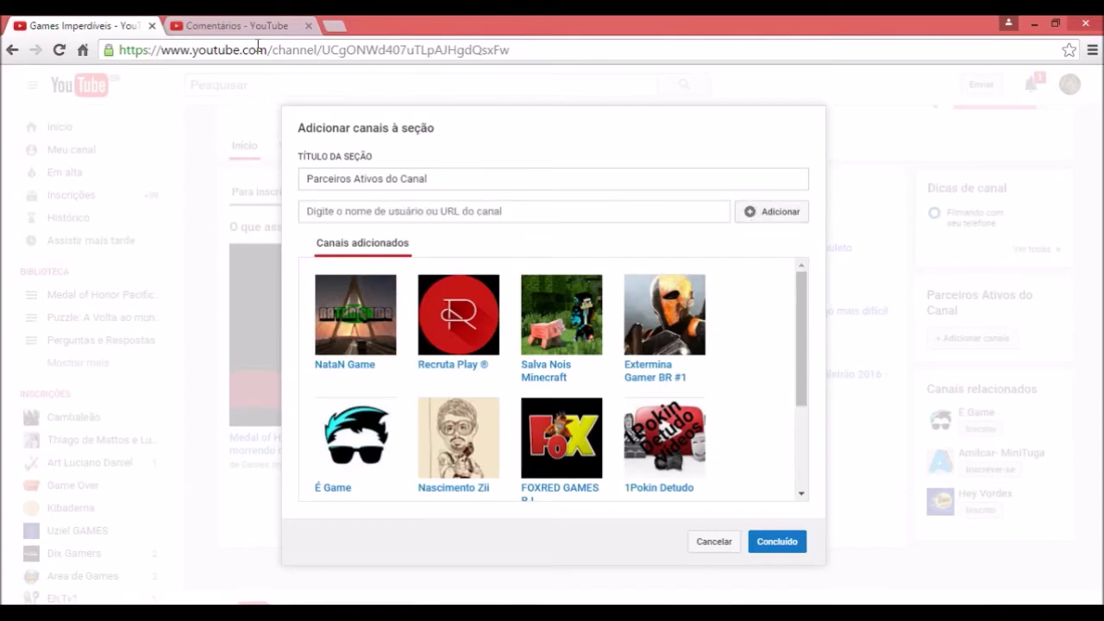
Add the DeTudo channel to the partners section using the link copied from its comment, and check the end of the added channels.
left_click(226, 27)
scroll(170, 273, "up", 3)
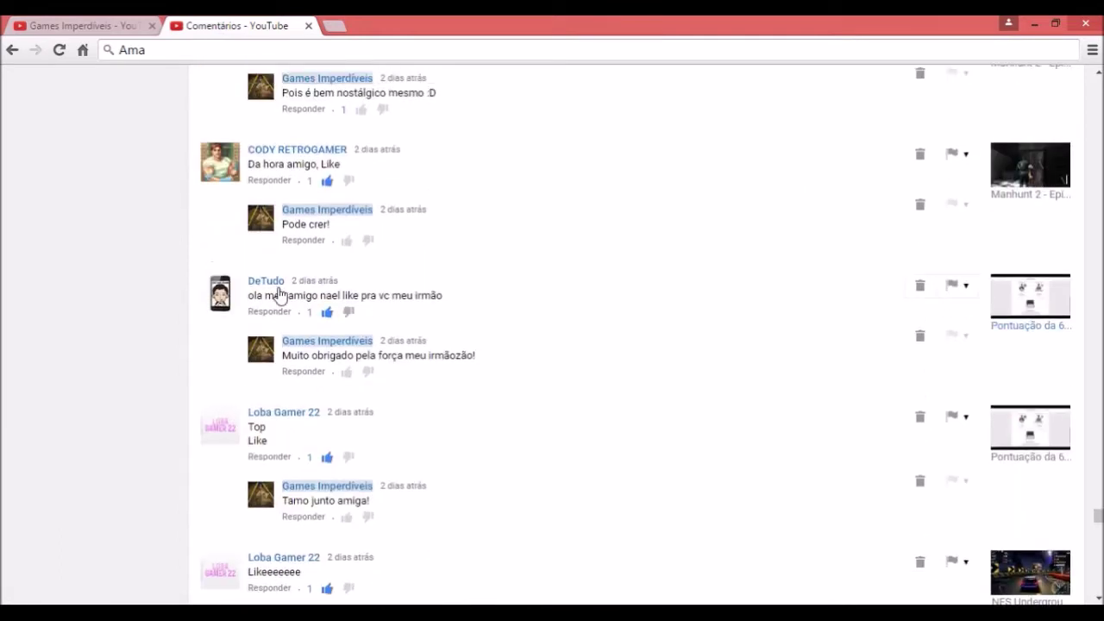
right_click(268, 282)
left_click(336, 386)
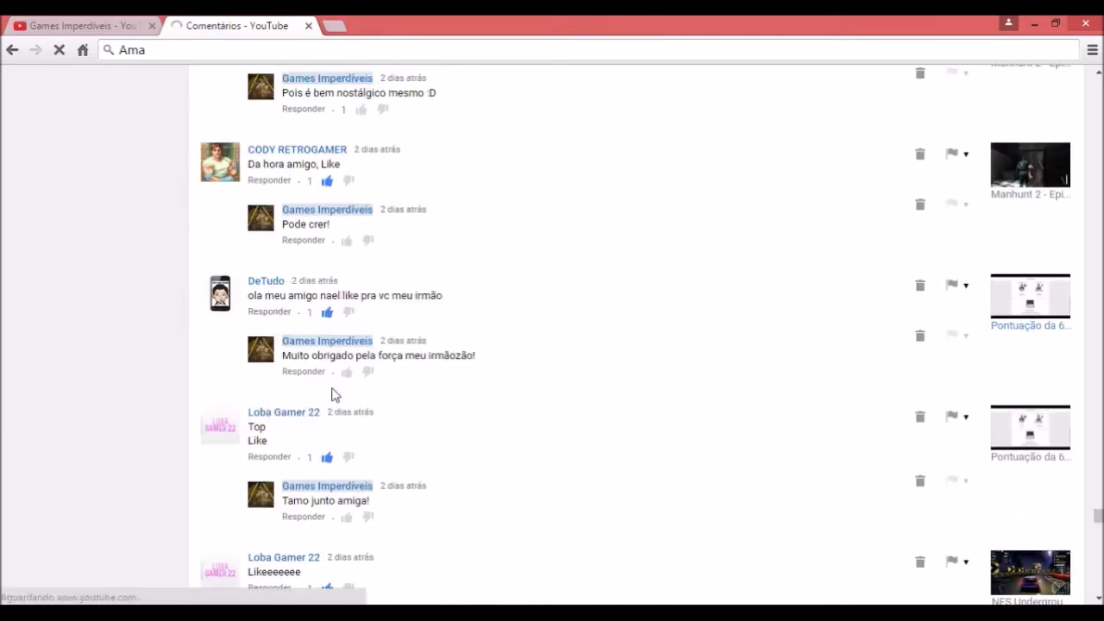
left_click(102, 26)
left_click(384, 217)
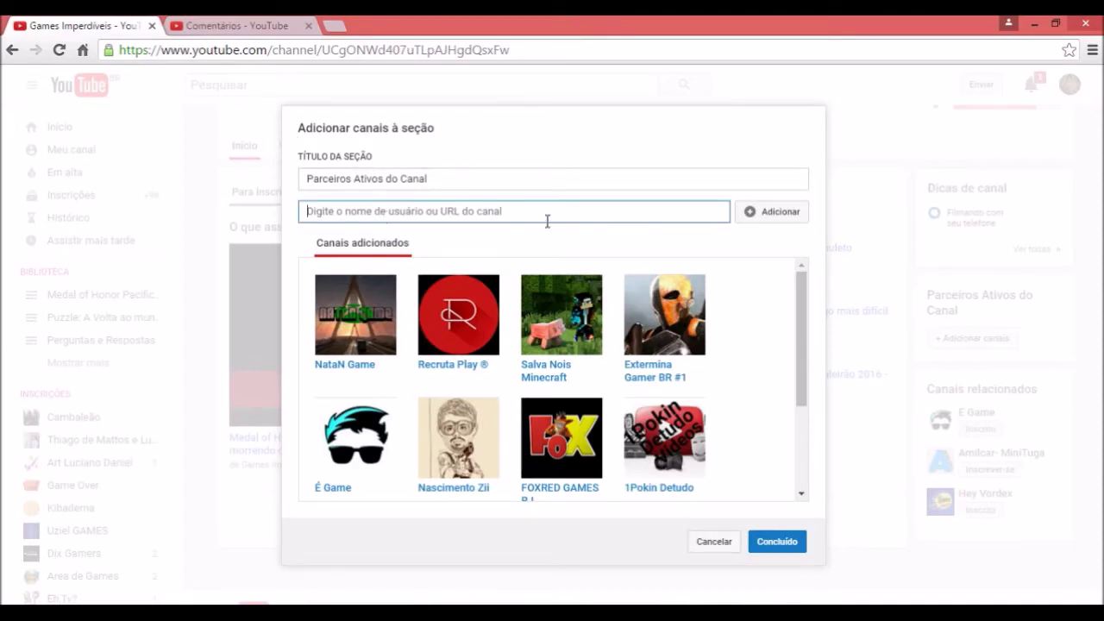
type("https://www.youtube.com/channel/UCfBWrfrcjVlpgqxM-702HQ")
left_click(767, 213)
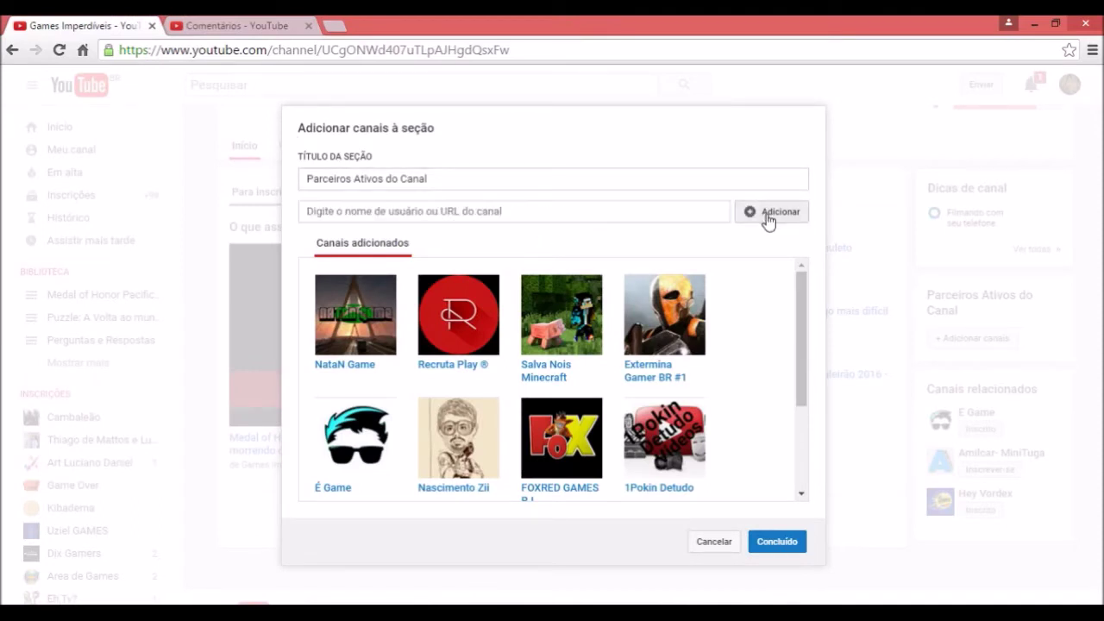
scroll(801, 432, "down", 3)
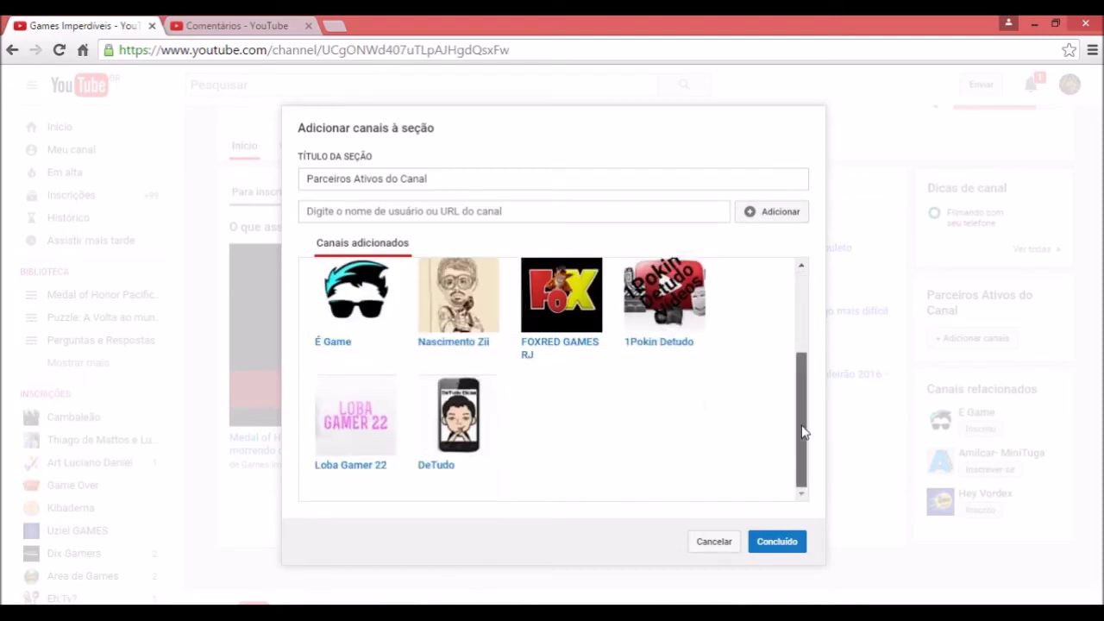
Add the CODY RETROGAMER channel to the partners section using the link copied from its comment.
left_click(249, 25)
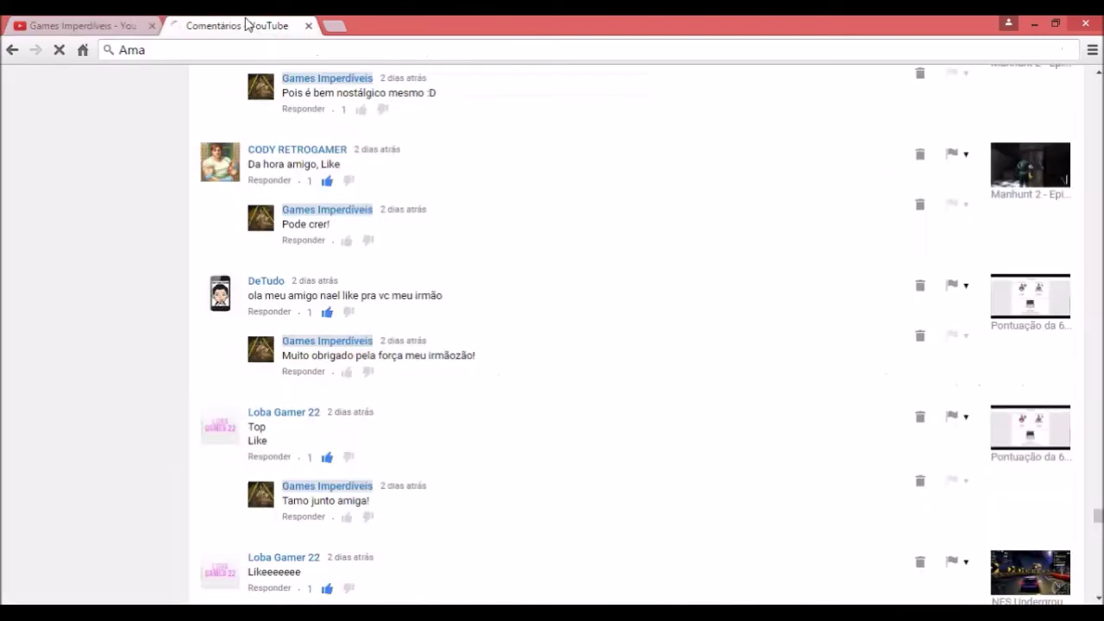
right_click(285, 148)
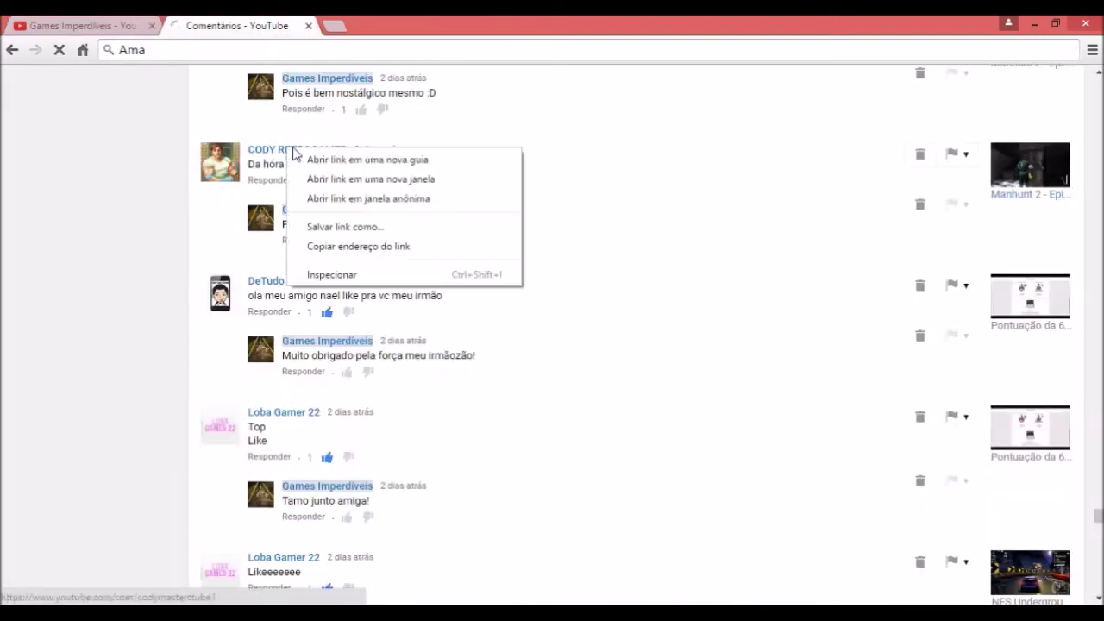
left_click(345, 245)
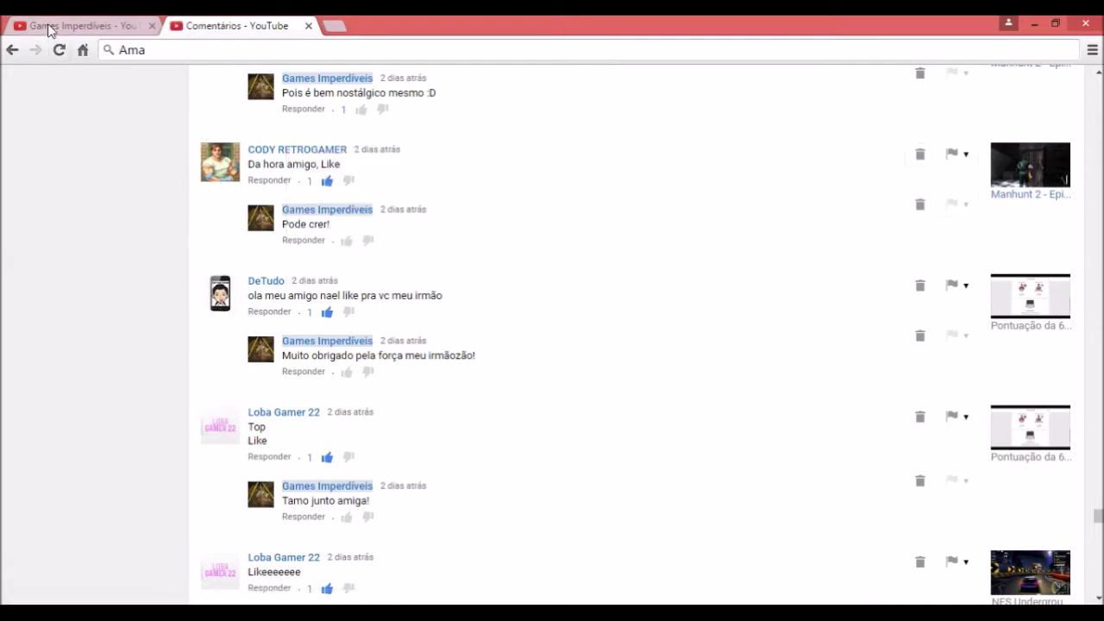
left_click(49, 26)
left_click(383, 217)
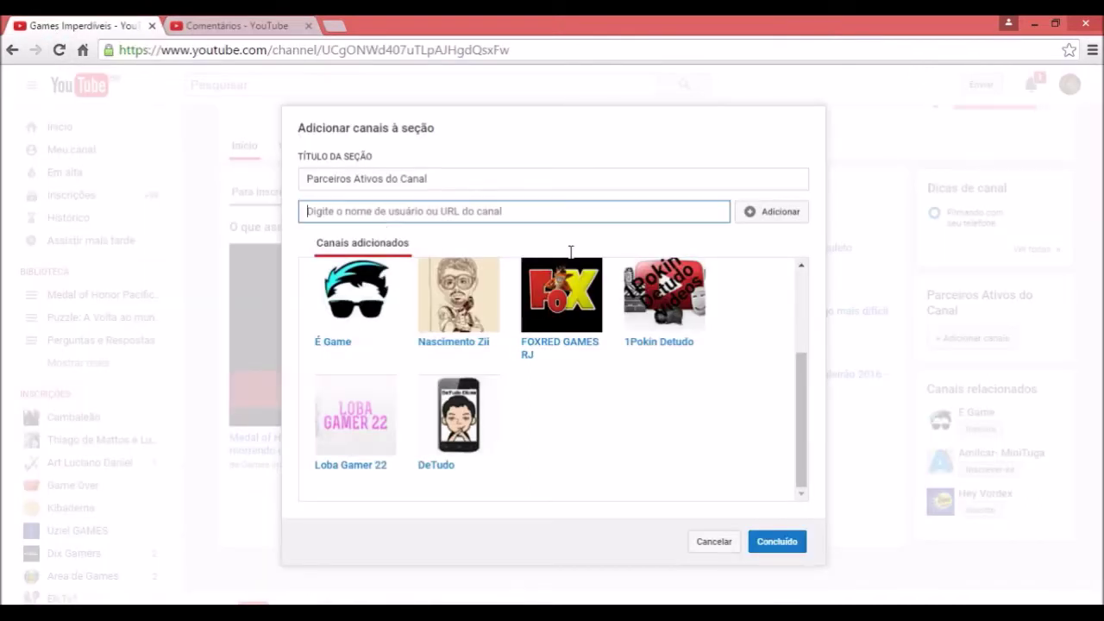
type("https://www.youtube.com/user/codyrealretrogamer")
left_click(771, 214)
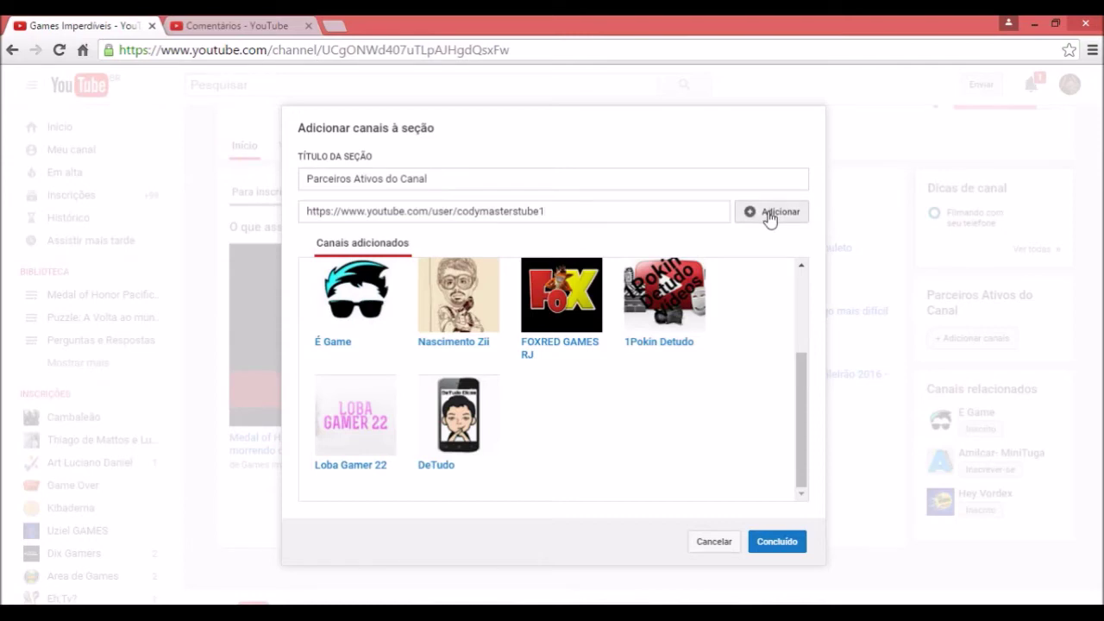
Find the Workstation Games comment, copy its channel link, and add that channel to the Parceiros Ativos do Canal section.
left_click(225, 26)
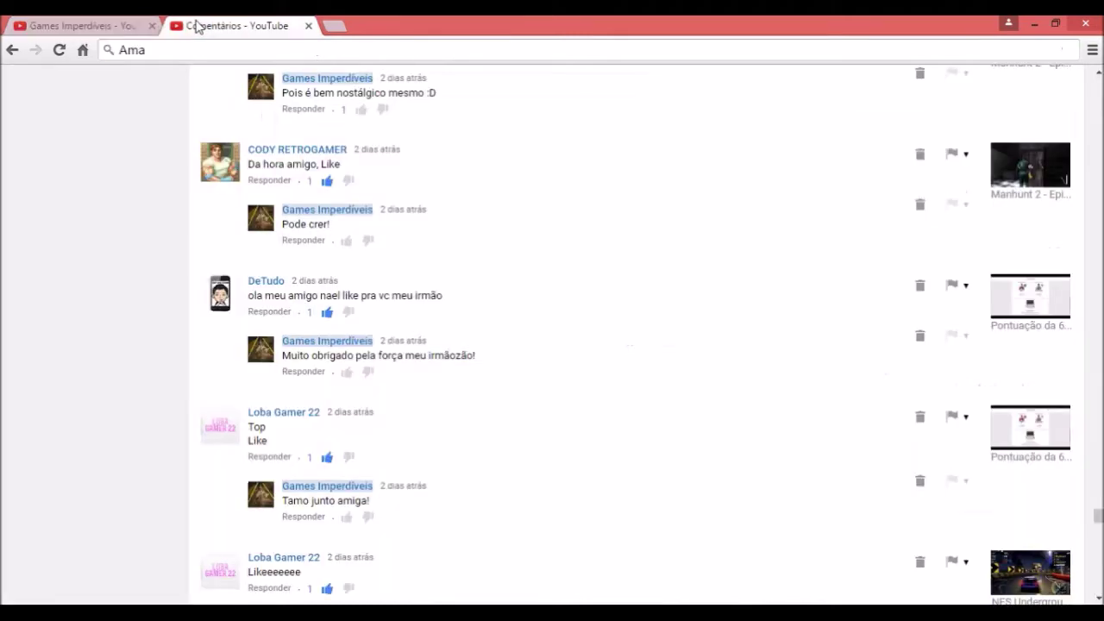
scroll(103, 209, "up", 3)
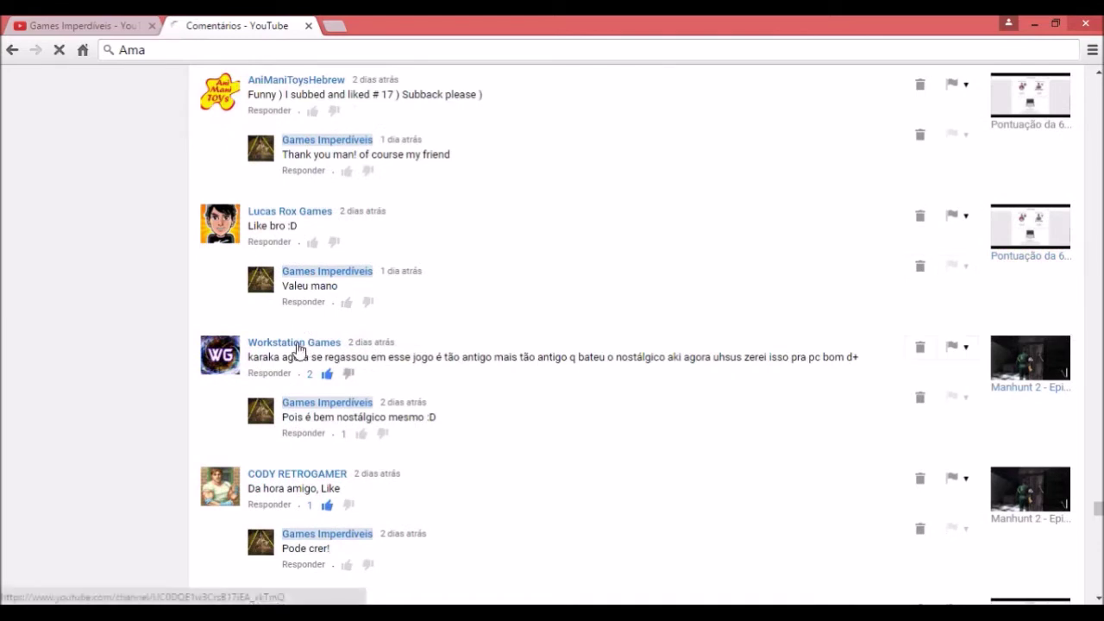
right_click(298, 346)
left_click(349, 442)
left_click(91, 26)
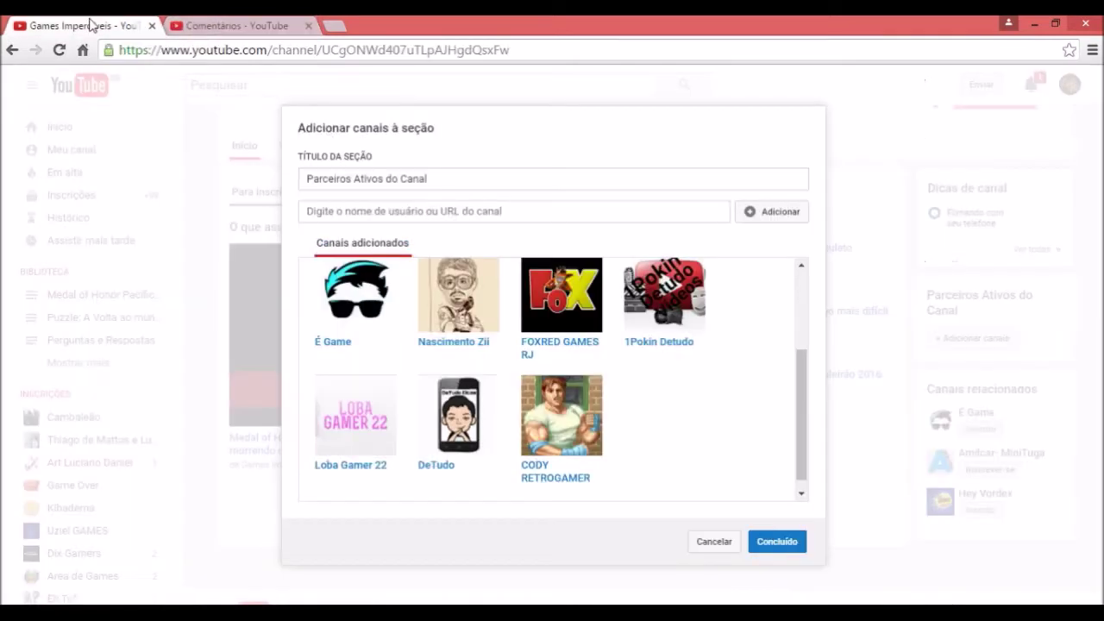
left_click(425, 211)
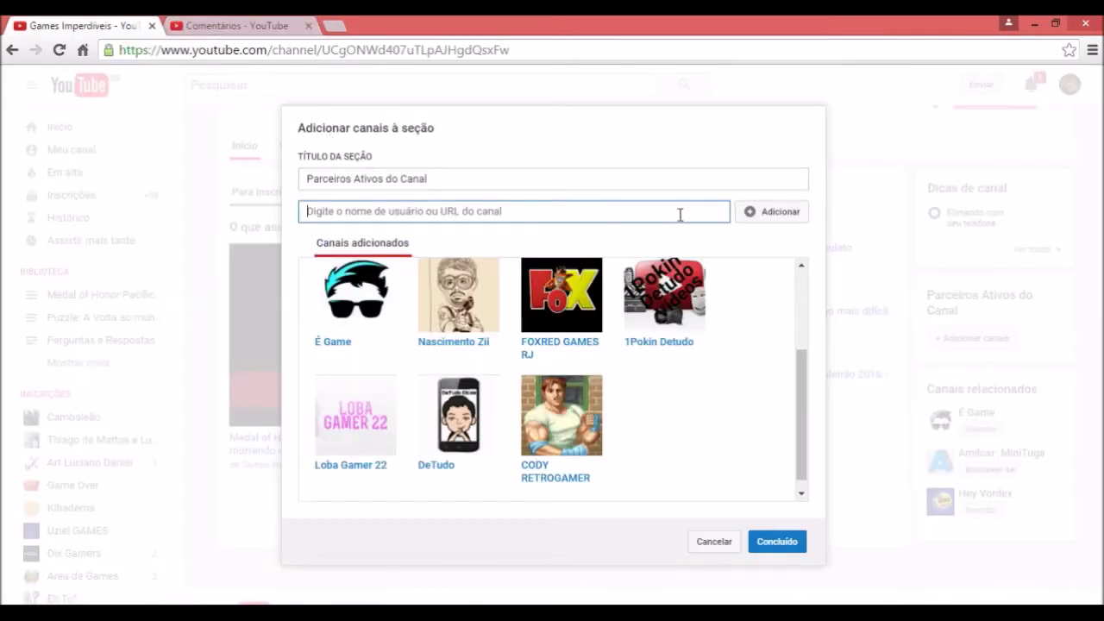
type("https://www.youtube.com/channel/UCBDQB1w5Gs8T7IEA_wTHnQ")
left_click(778, 221)
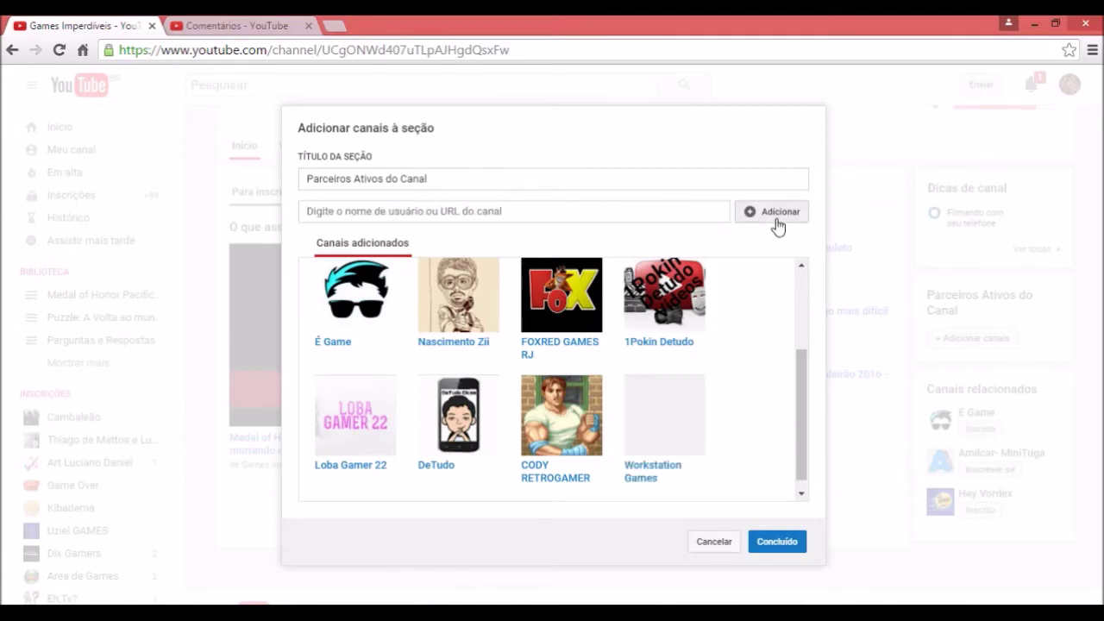
Copy the Lucas Rox Games channel's link from its comment and add the channel to the partners section.
left_click(205, 28)
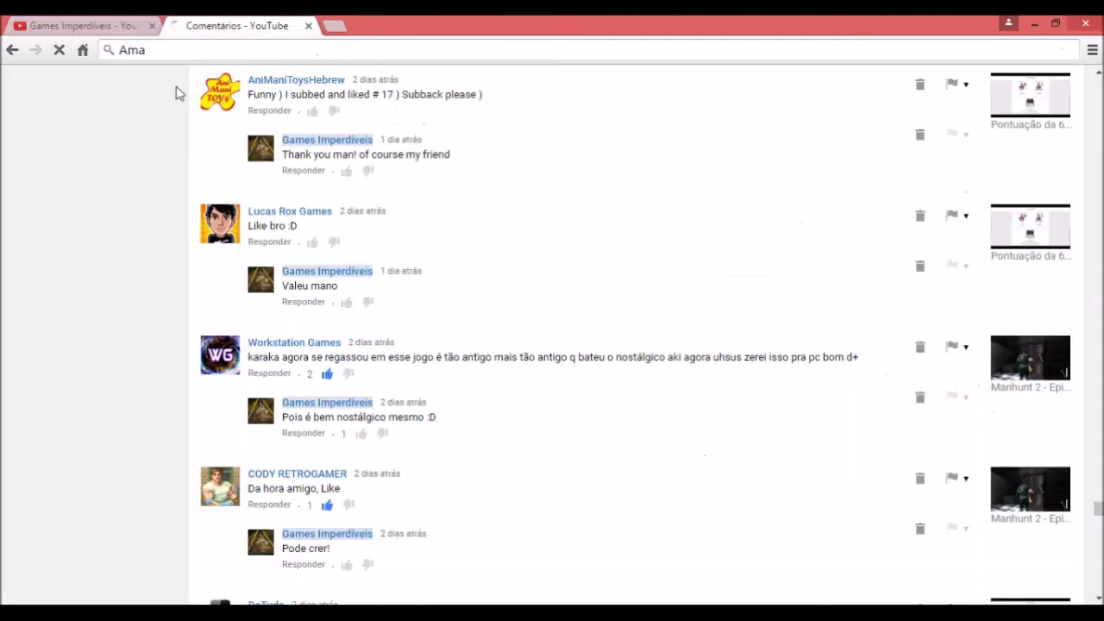
right_click(302, 213)
left_click(372, 311)
left_click(99, 25)
left_click(449, 211)
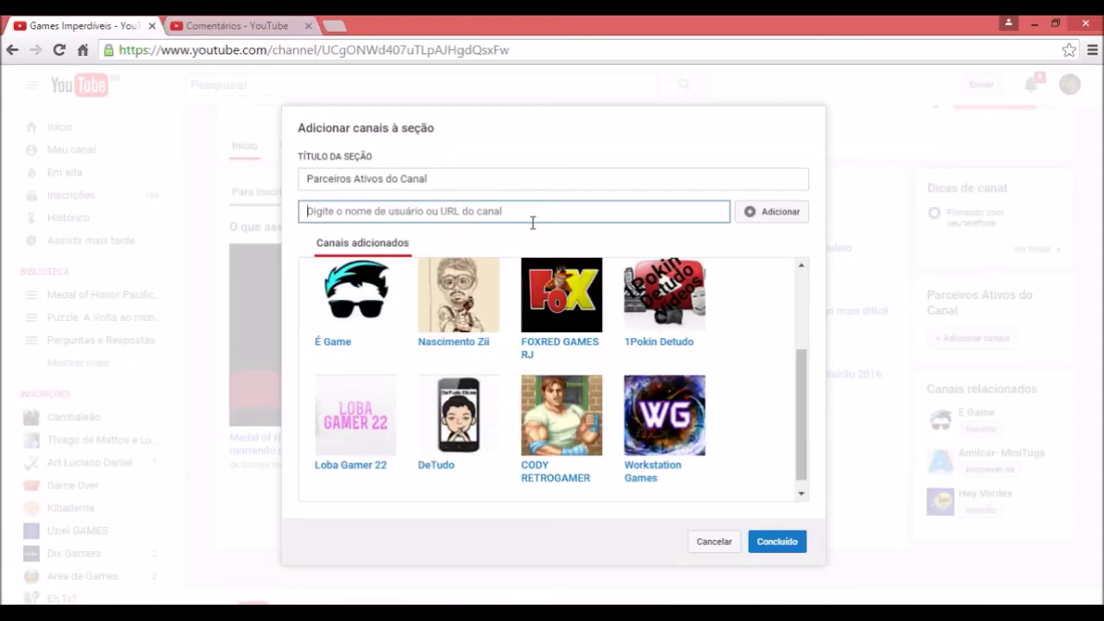
type("https://www.youtube.com/user/lucasroxgames")
left_click(777, 223)
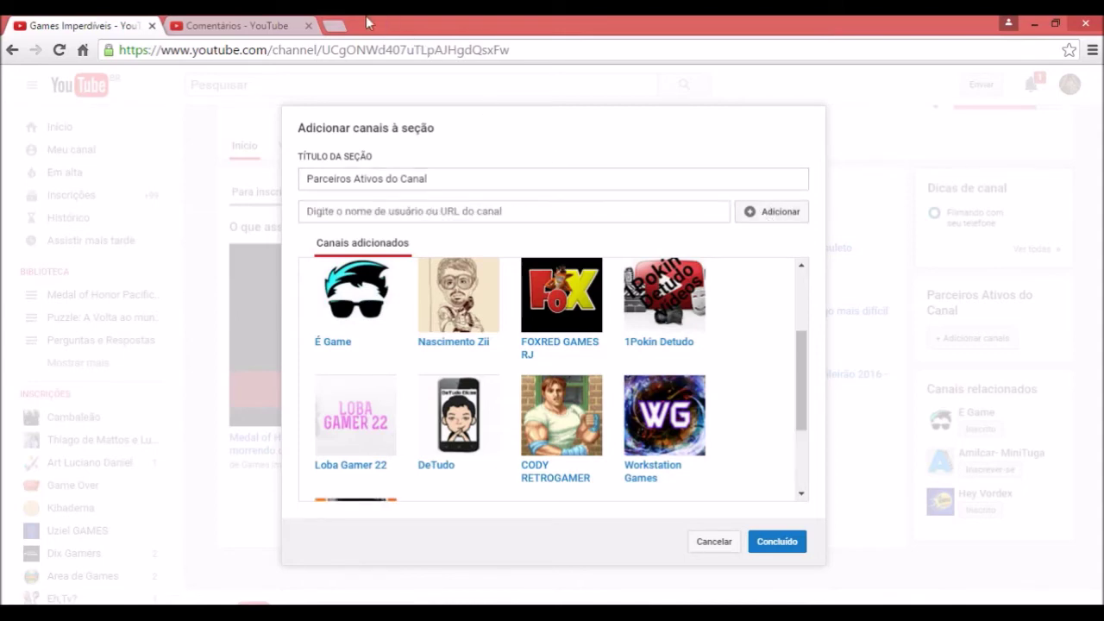
Copy the Pqno13 channel's link from its comment and add the channel to the Parceiros Ativos do Canal section.
left_click(241, 26)
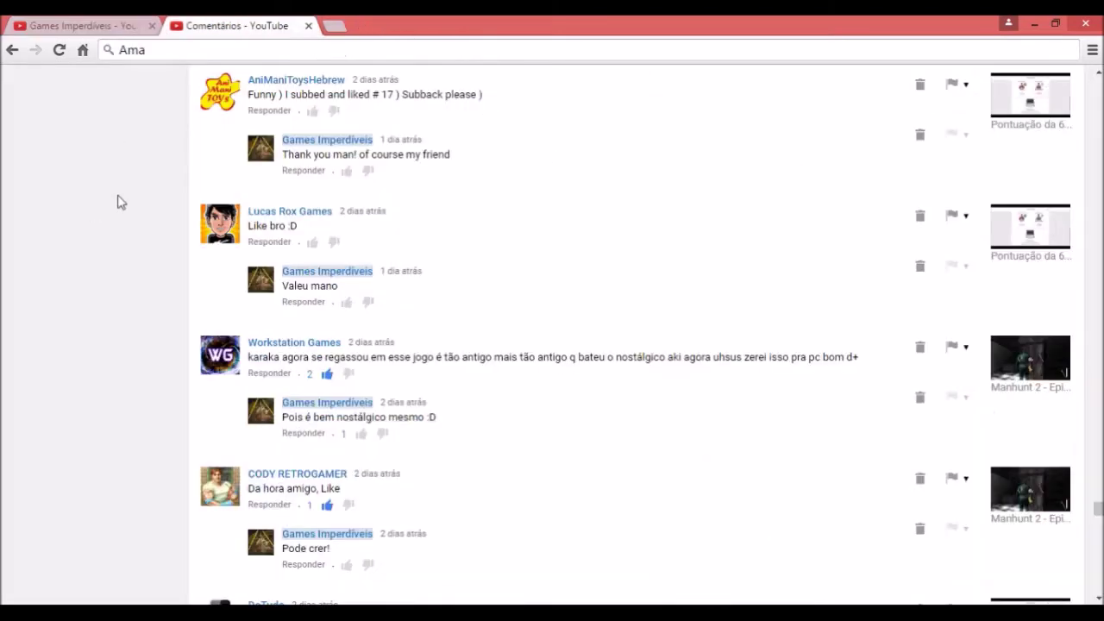
scroll(280, 185, "up", 4)
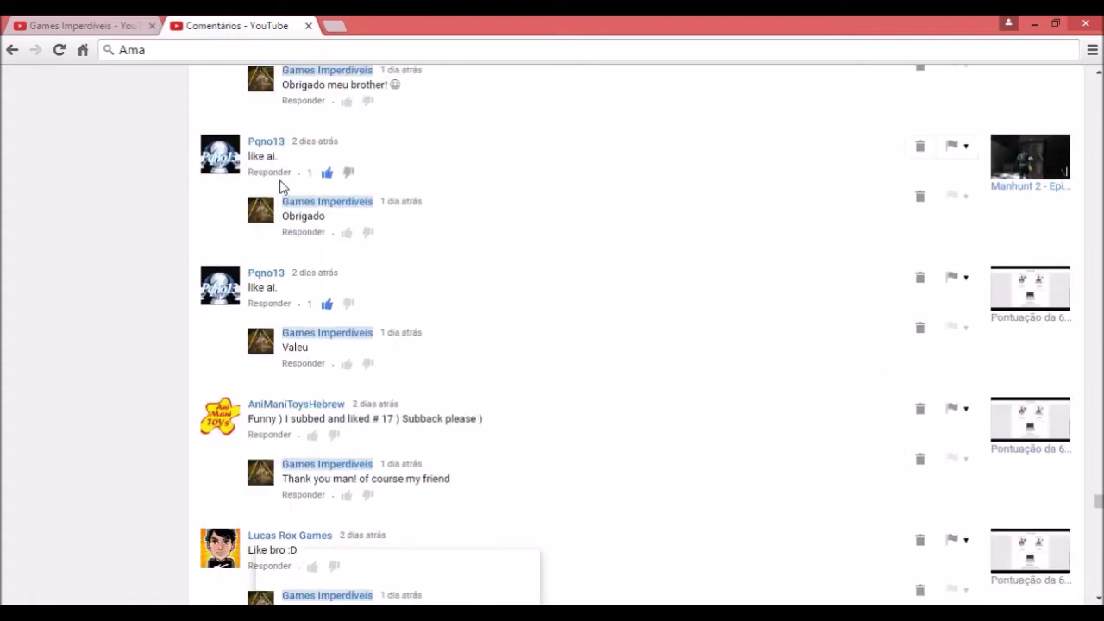
scroll(281, 185, "up", 2)
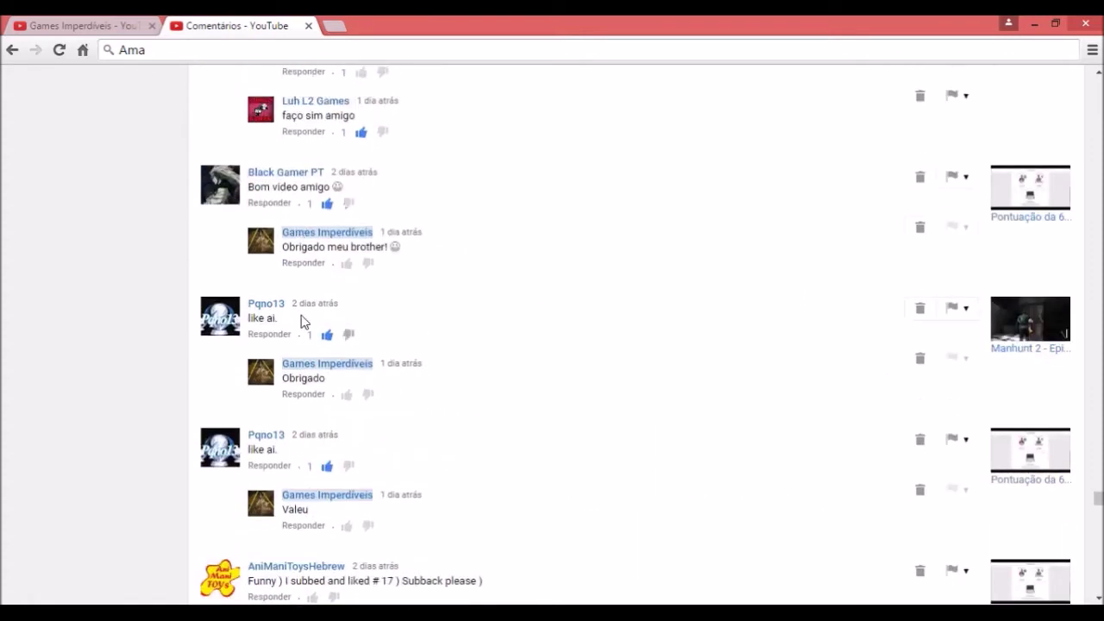
right_click(272, 308)
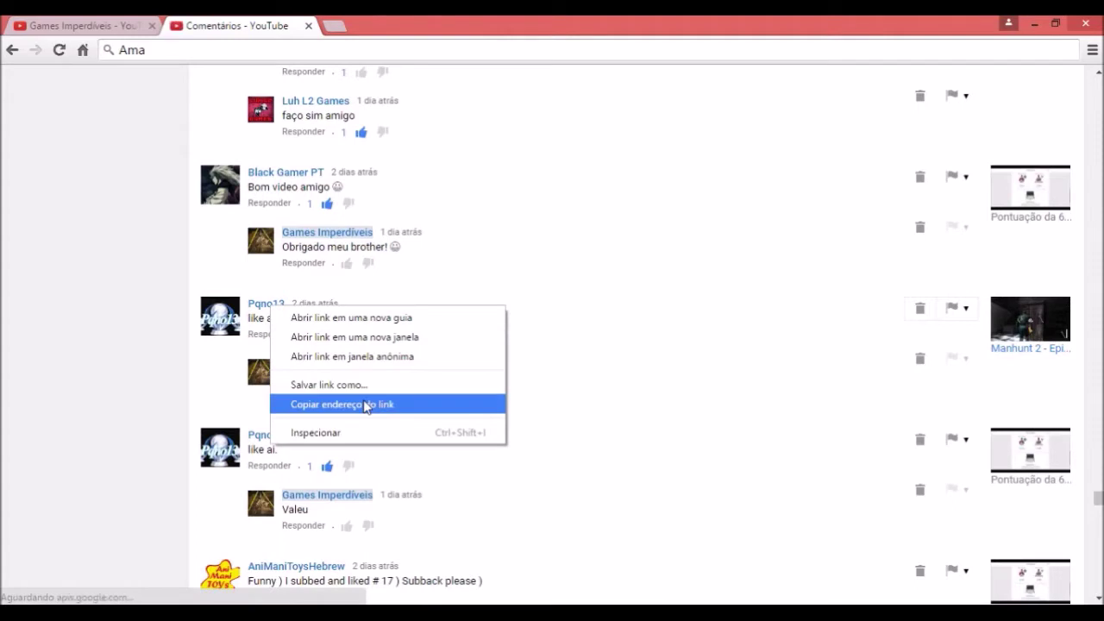
left_click(388, 405)
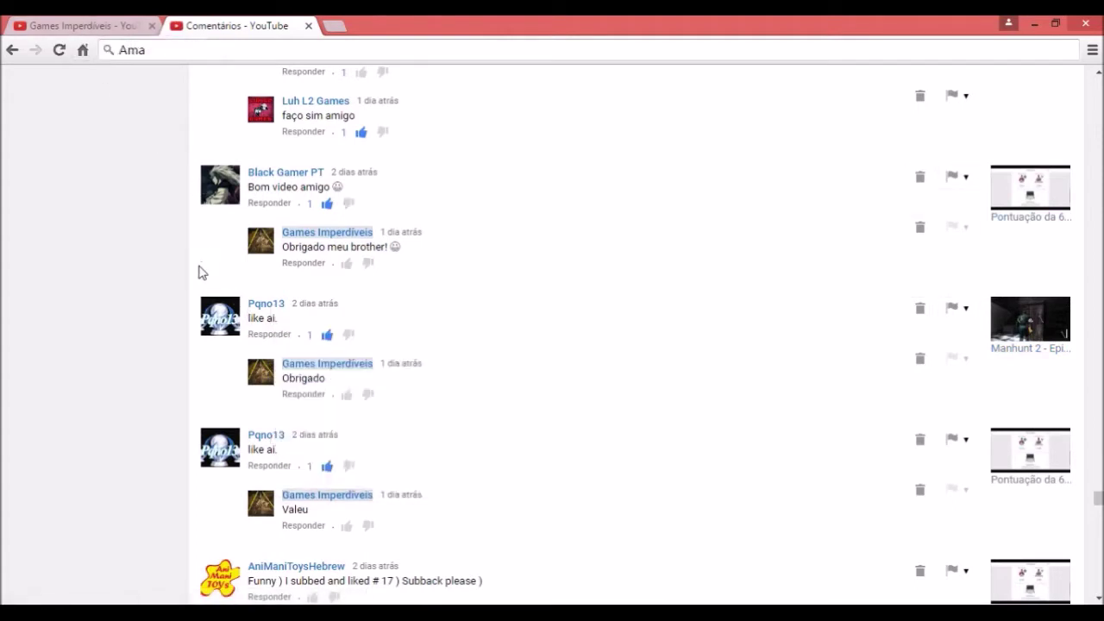
scroll(201, 272, "up", 1)
left_click(103, 28)
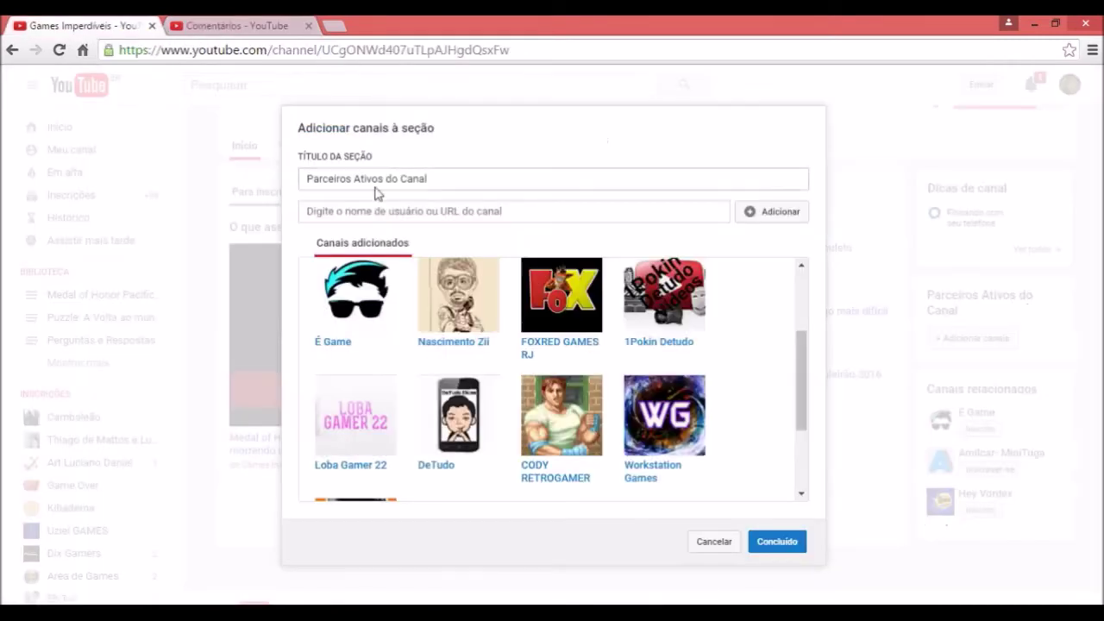
left_click(390, 212)
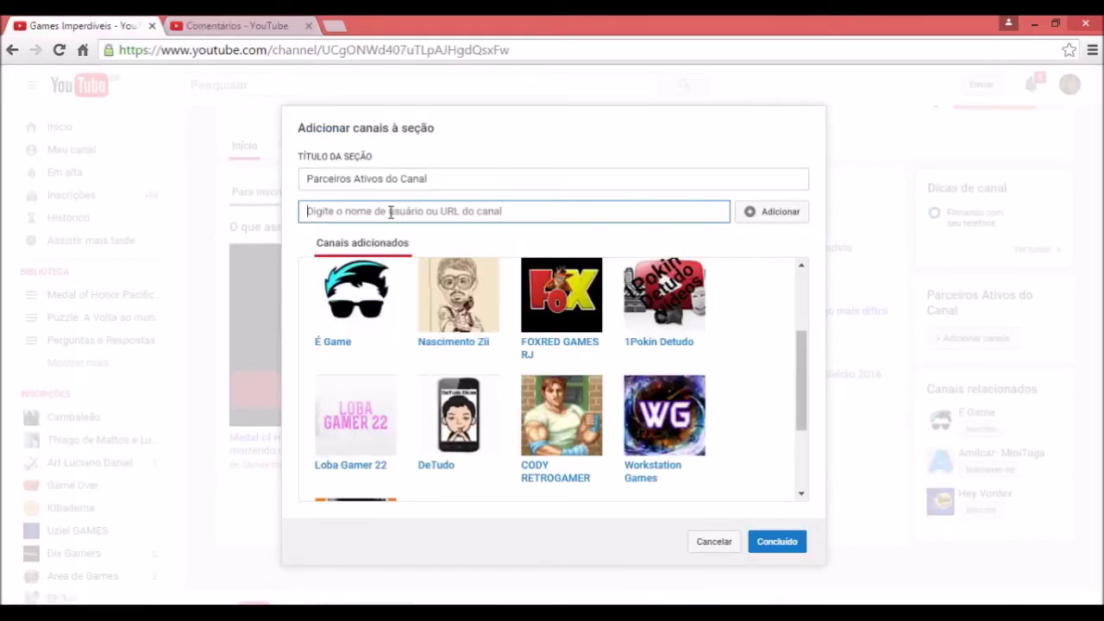
type("https://www.youtube.com/user/PEEQUENO13")
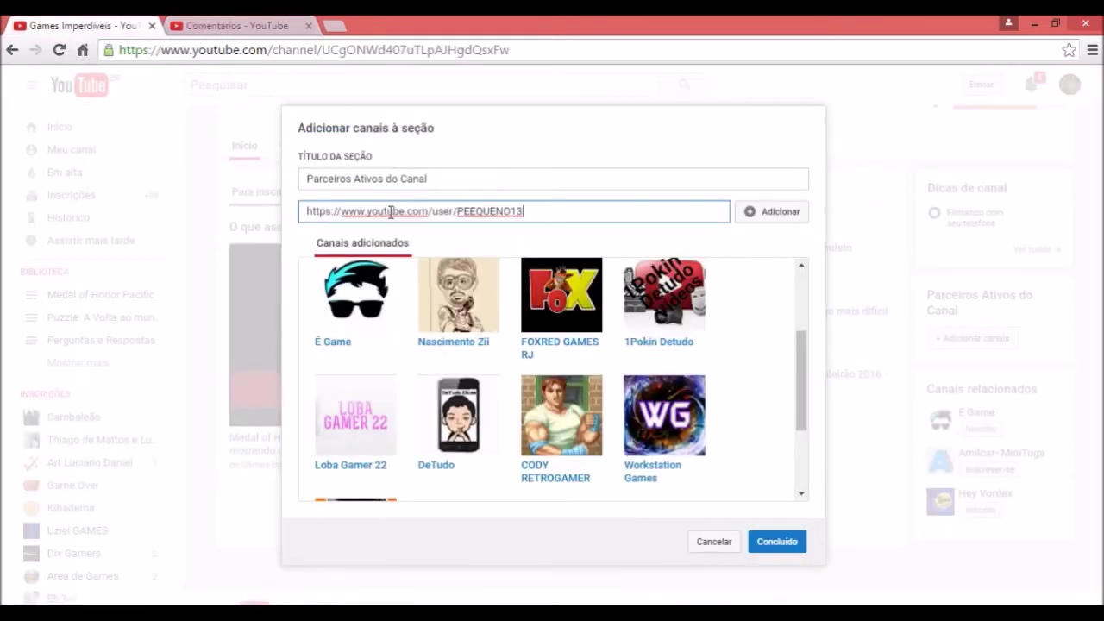
left_click(780, 216)
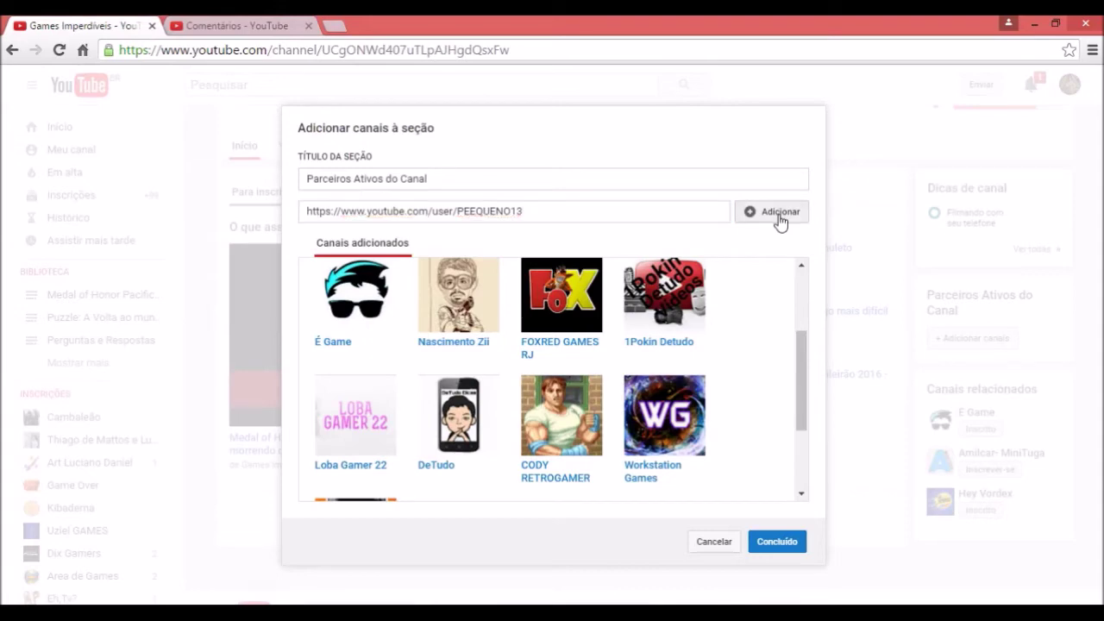
scroll(799, 445, "down", 3)
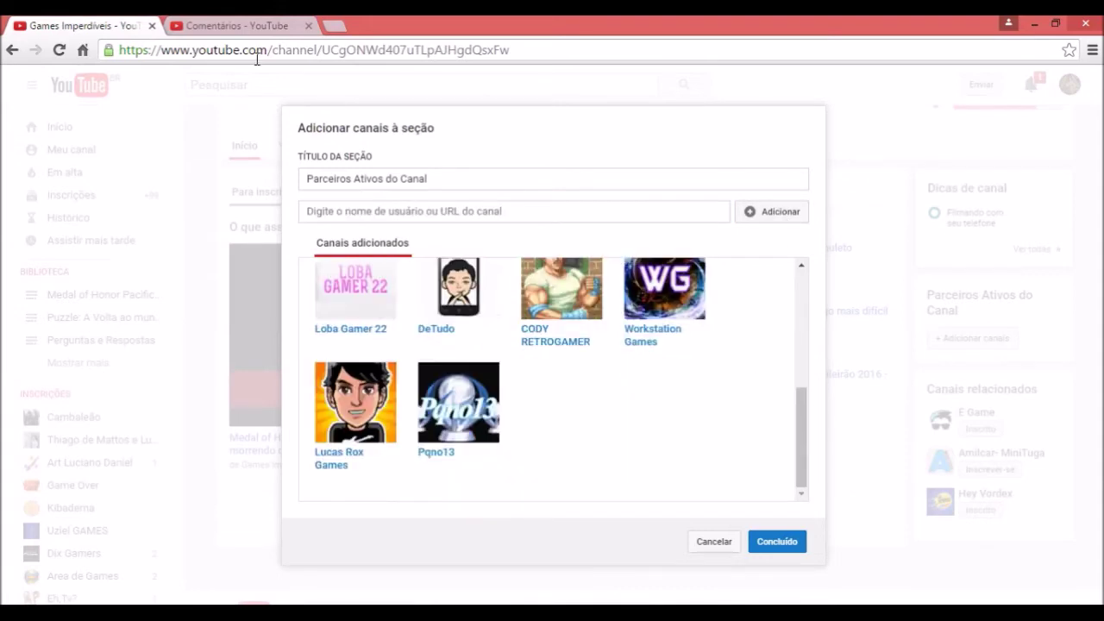
Add the Black Gamer PT channel to the partners section using the link copied from its comment.
left_click(214, 28)
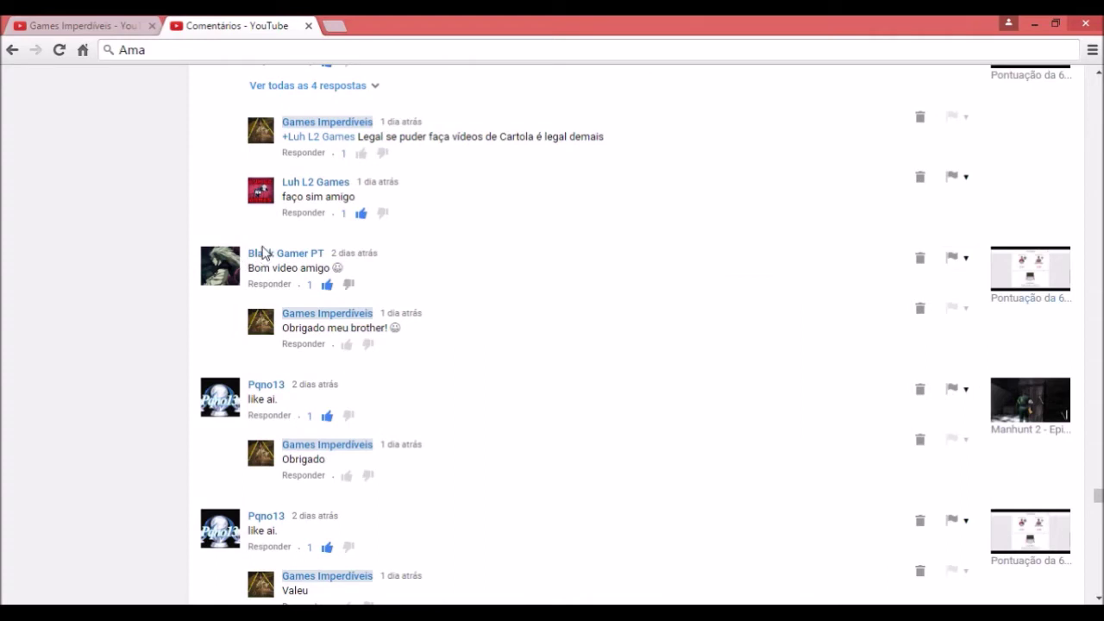
right_click(292, 255)
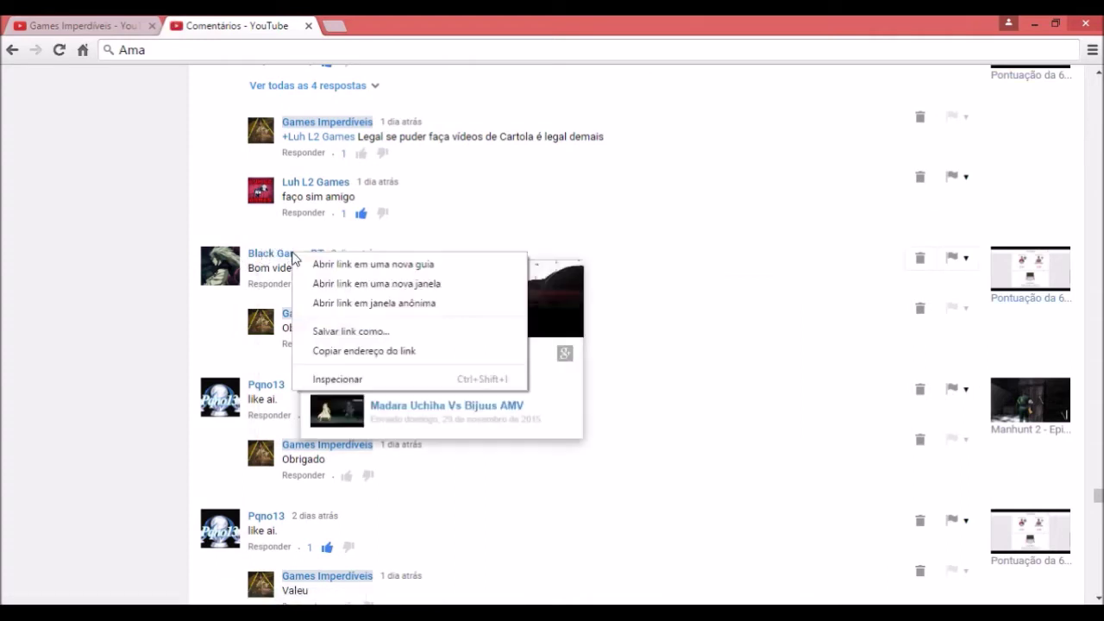
left_click(360, 351)
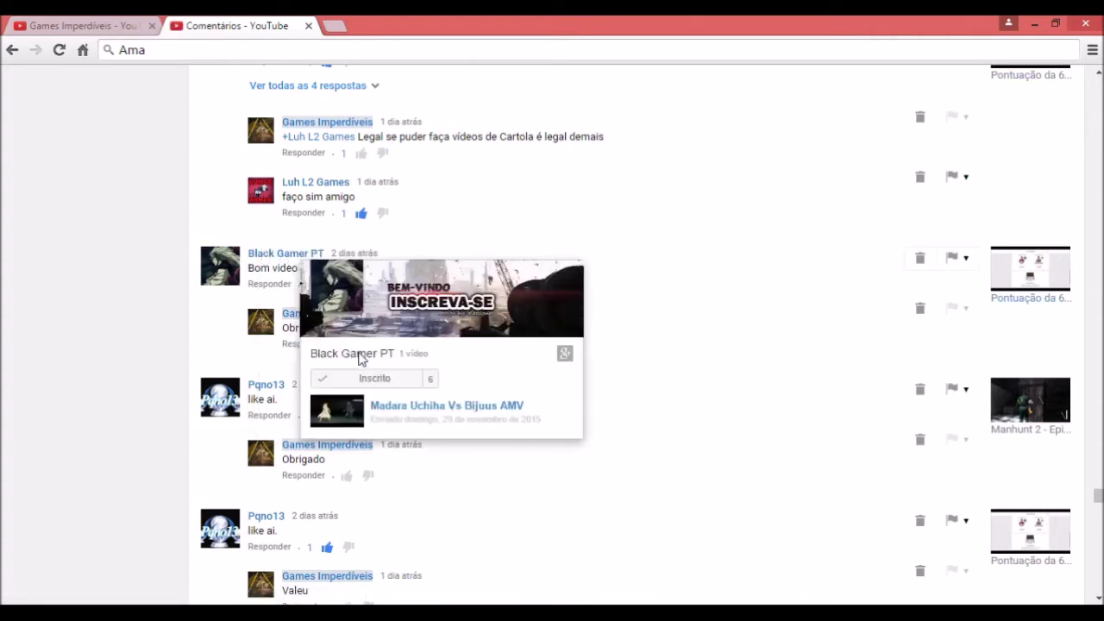
left_click(104, 26)
left_click(399, 214)
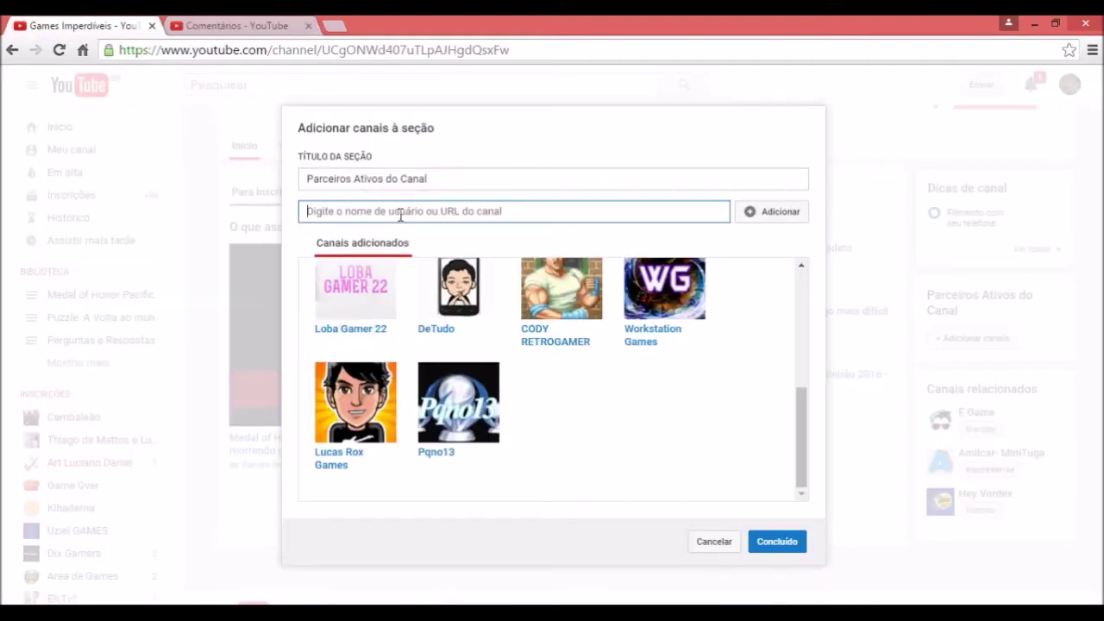
key("ctrl+v")
left_click(779, 212)
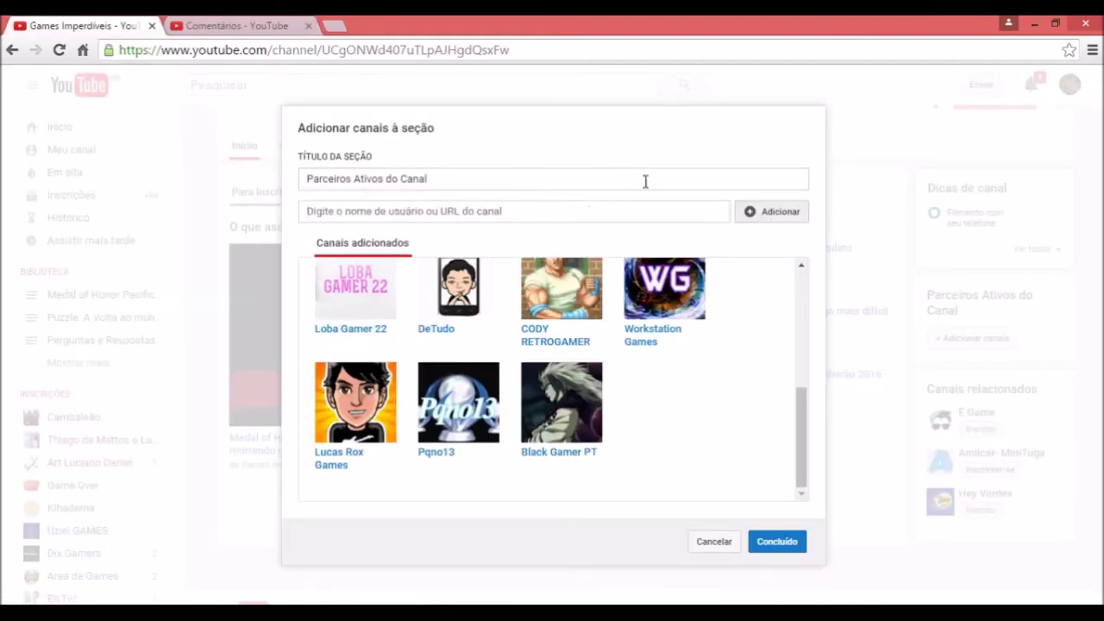
Find the Luh L2 Games comment, copy its channel link, and add that channel to the partners section.
left_click(214, 28)
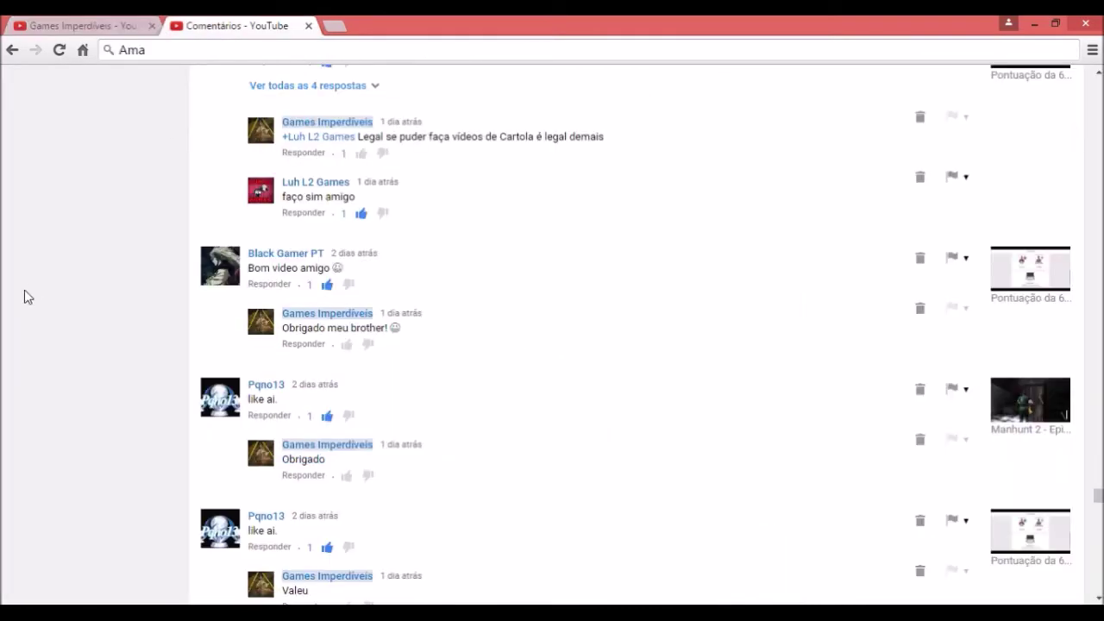
scroll(24, 297, "up", 5)
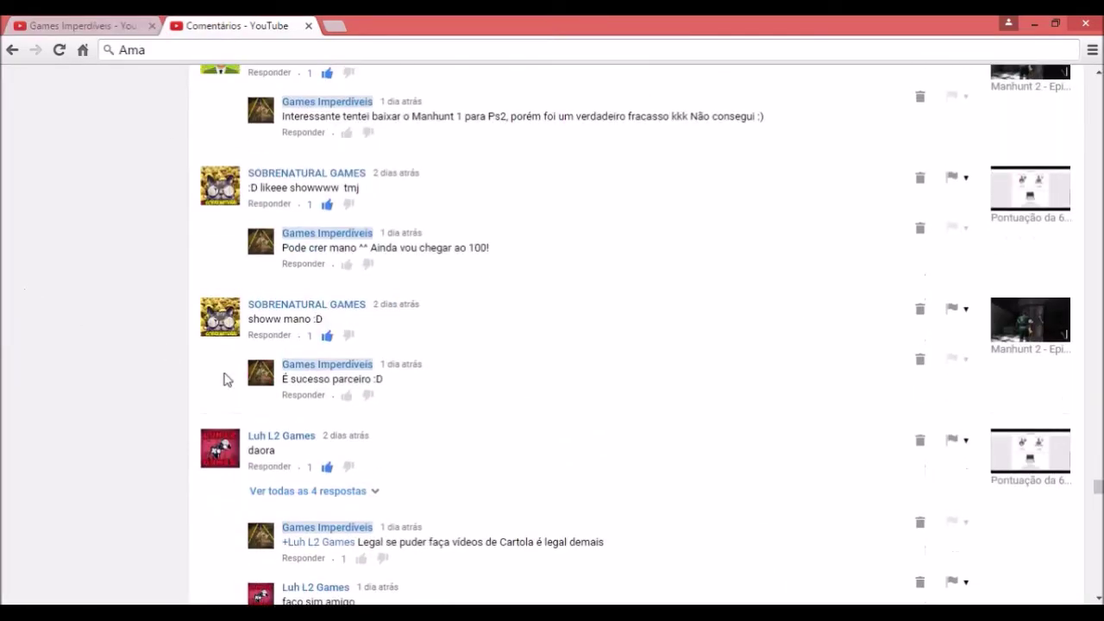
scroll(253, 300, "down", 2)
right_click(256, 276)
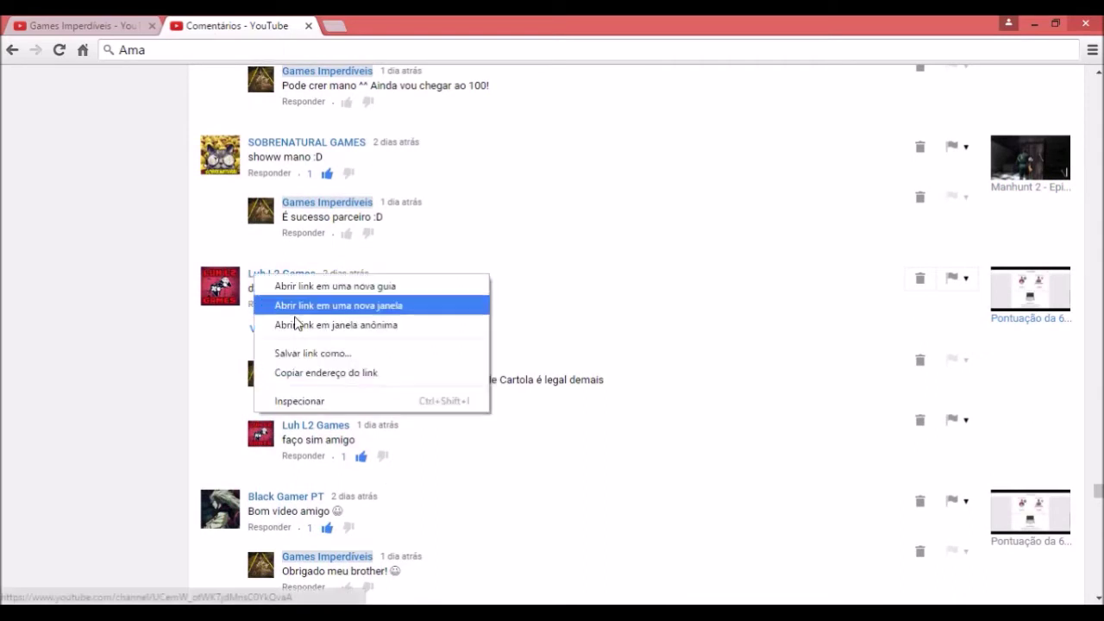
left_click(372, 373)
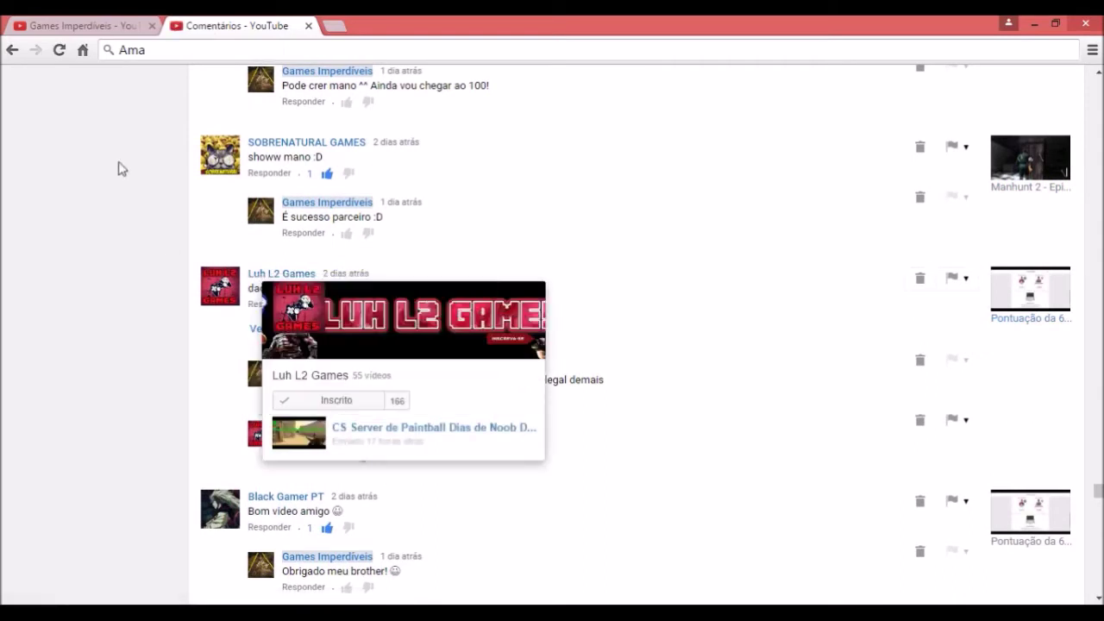
left_click(86, 26)
left_click(422, 213)
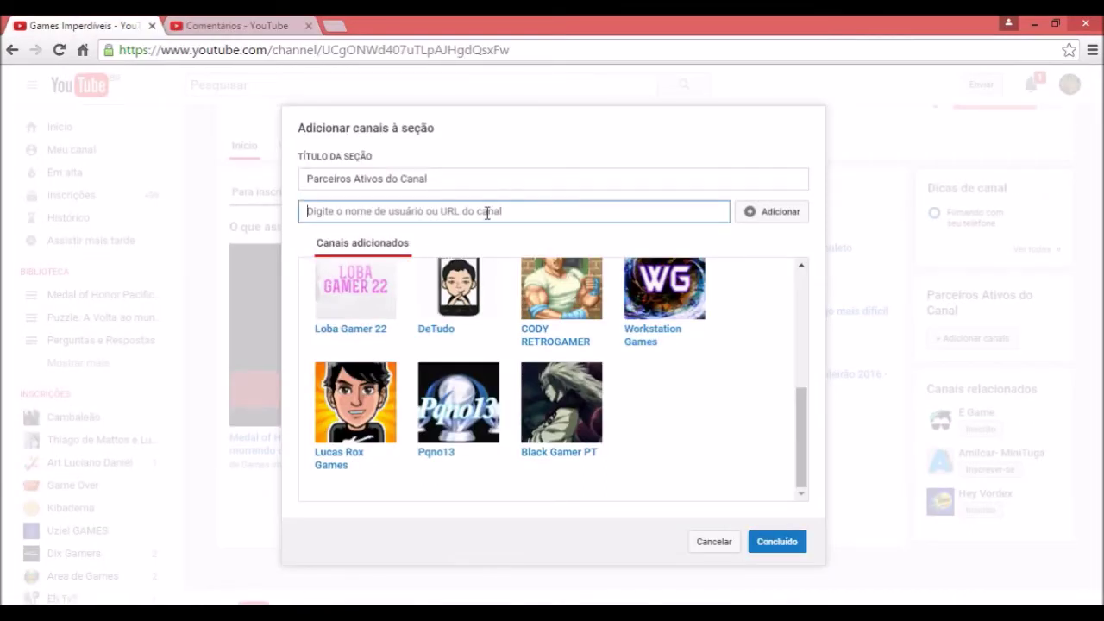
type("https://www.youtube.com/channel/UCemW_otWK7jdMnsC0YkQvaA")
left_click(769, 223)
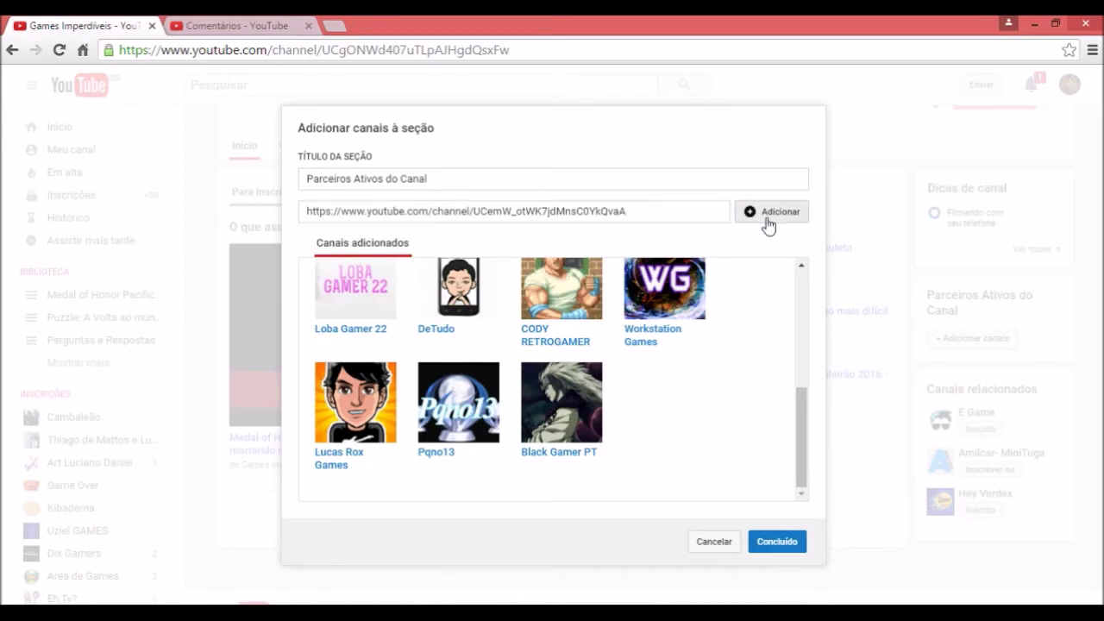
Copy the SOBRENATURAL GAMES channel's link from its comment and add the channel to the partners section.
left_click(216, 26)
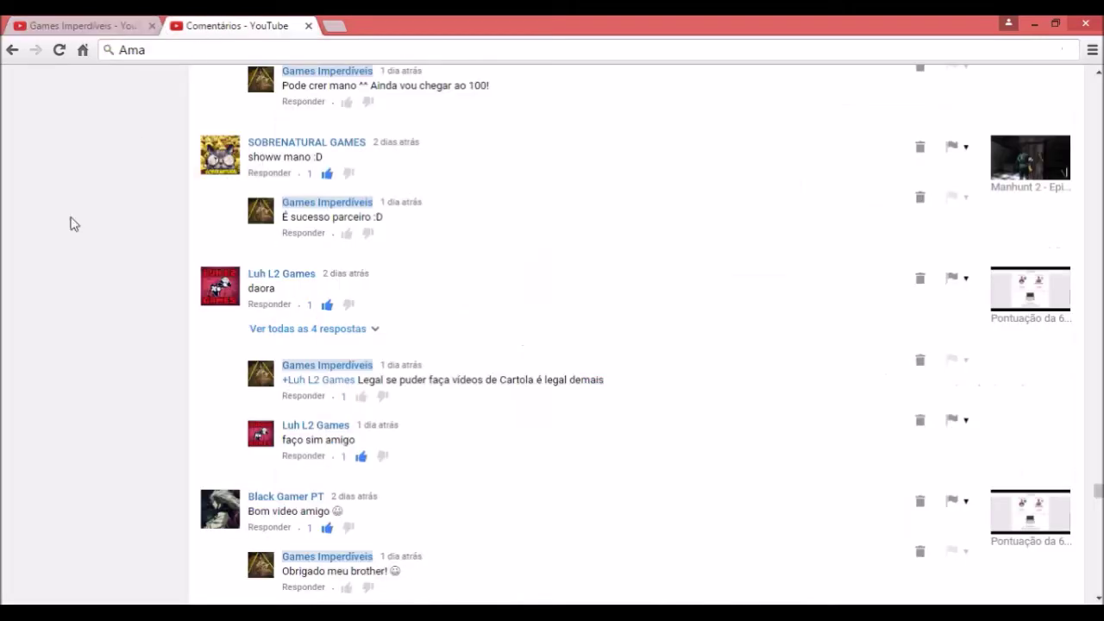
scroll(170, 302, "up", 3)
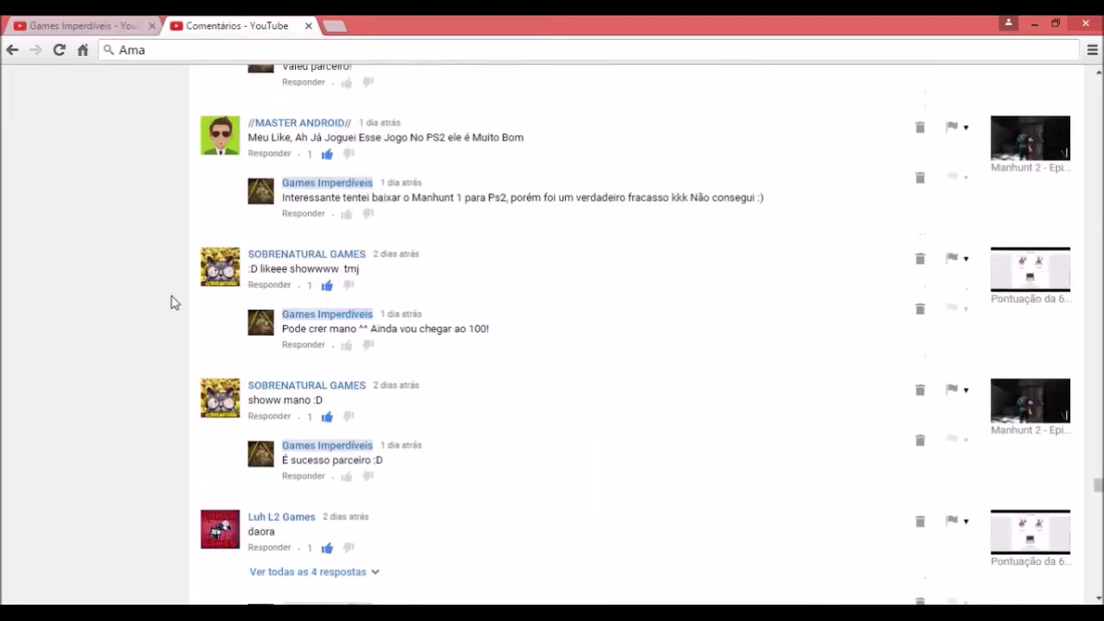
right_click(353, 257)
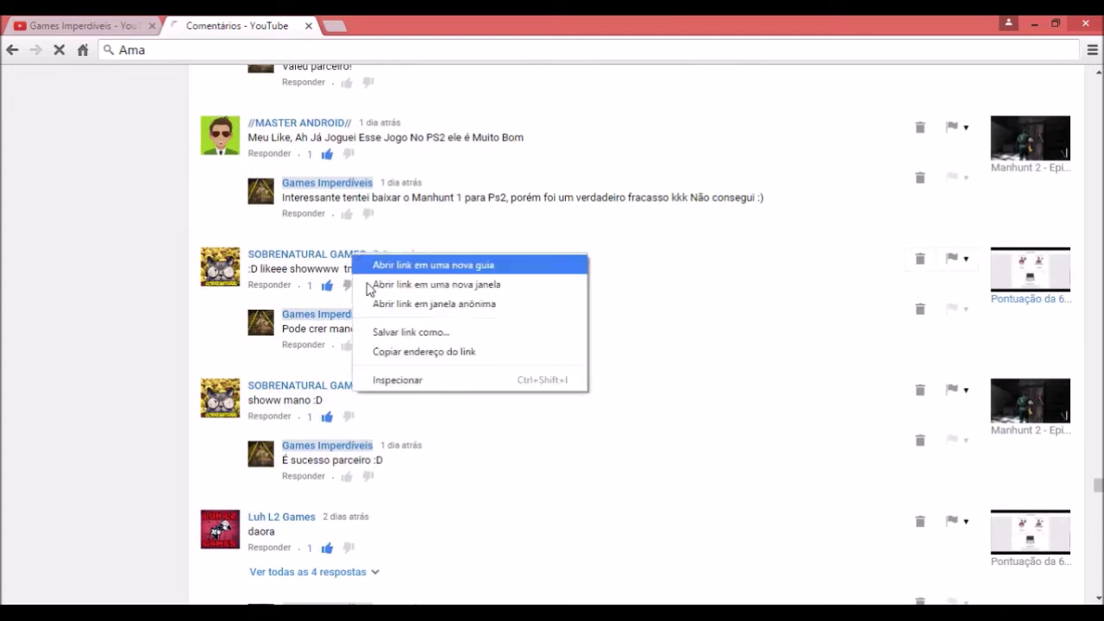
left_click(428, 352)
left_click(105, 23)
left_click(502, 209)
type("https://www.youtube.com/user/Enderson2012jk")
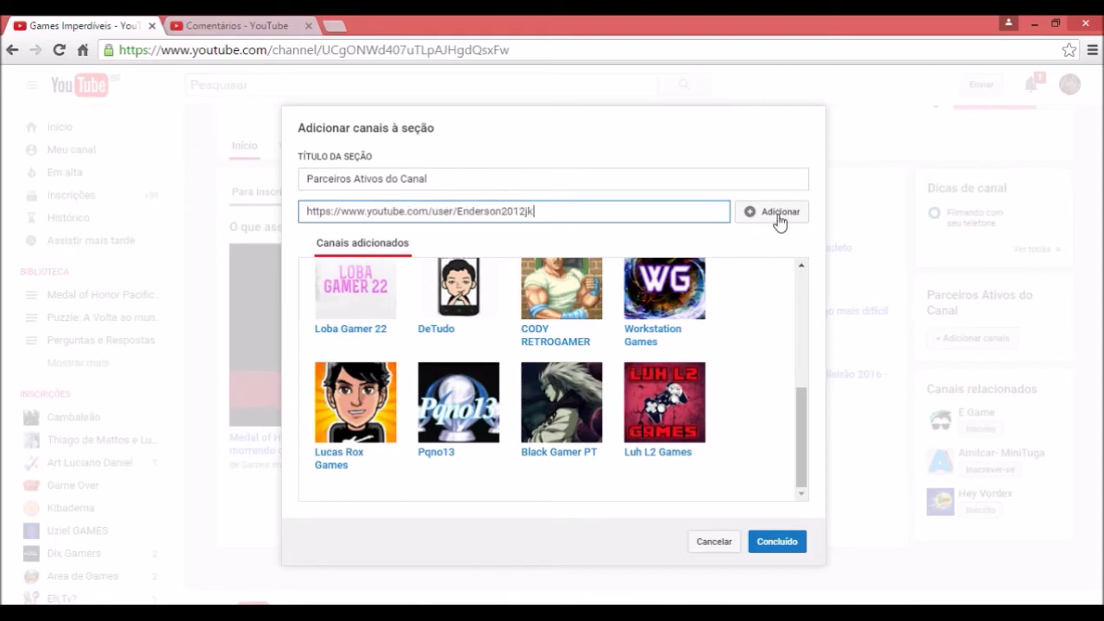
left_click(776, 220)
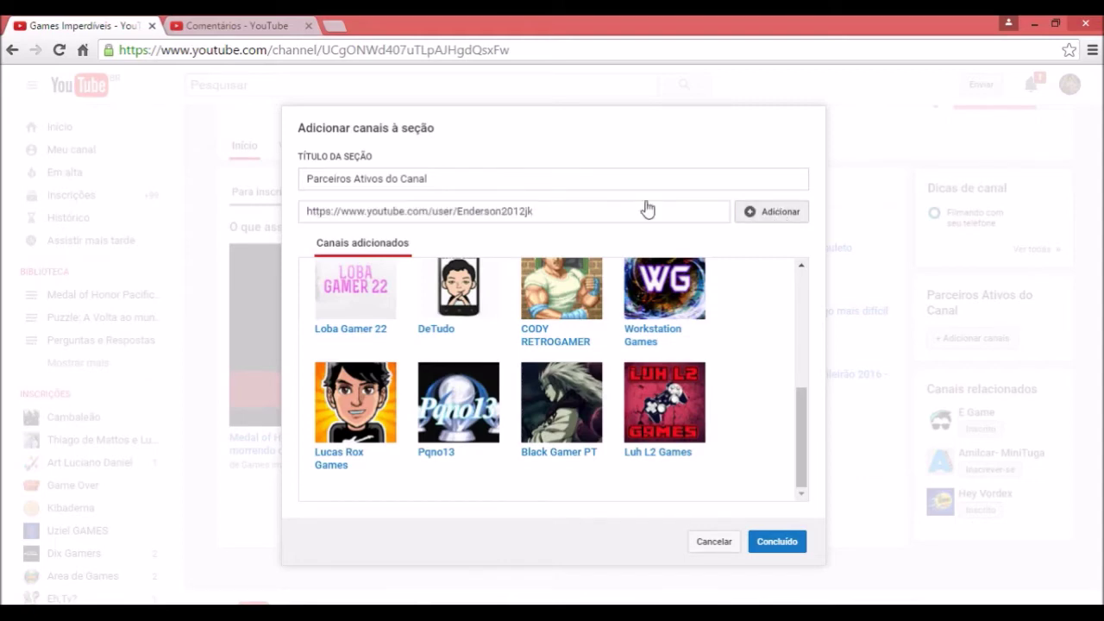
Add the //MASTER ANDROID// channel to the partners section using the link copied from its comment.
left_click(226, 26)
scroll(301, 216, "up", 2)
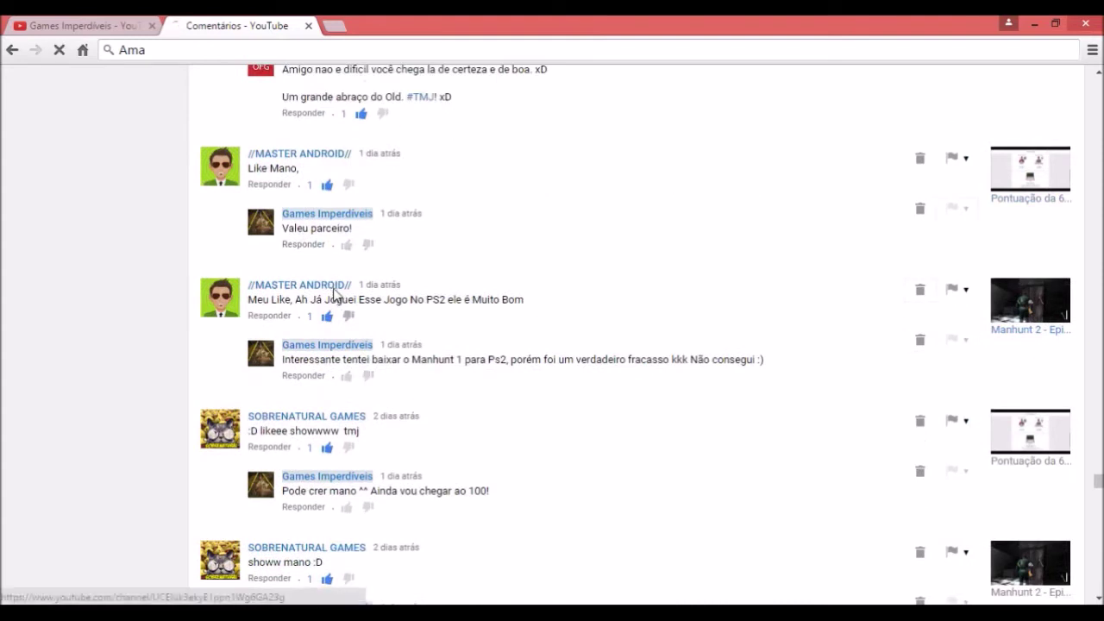
right_click(333, 288)
left_click(379, 389)
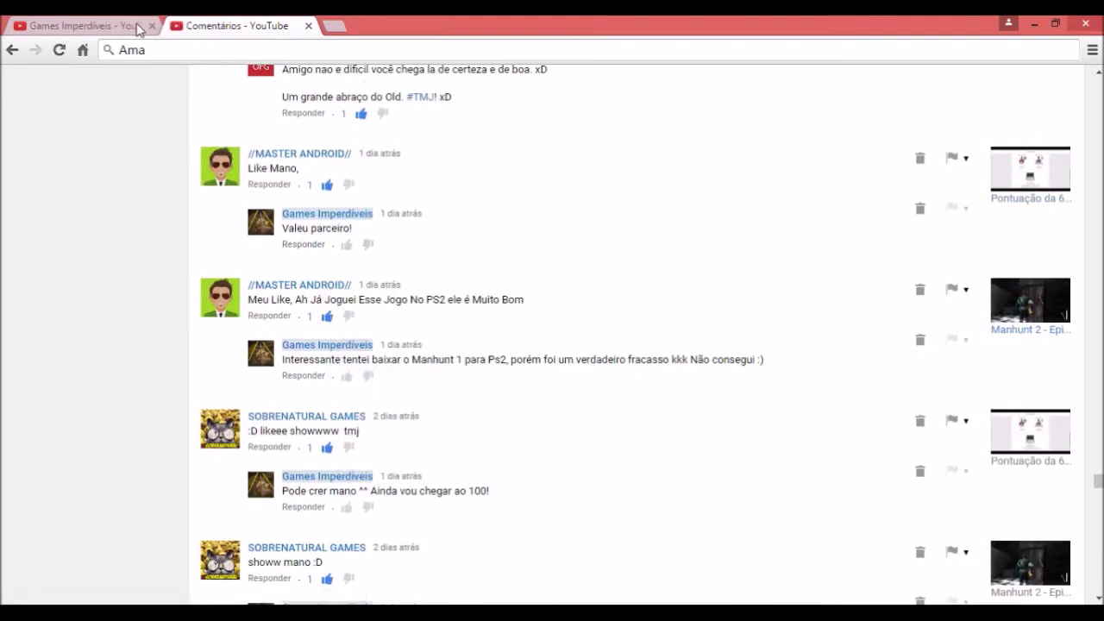
left_click(101, 27)
left_click(361, 209)
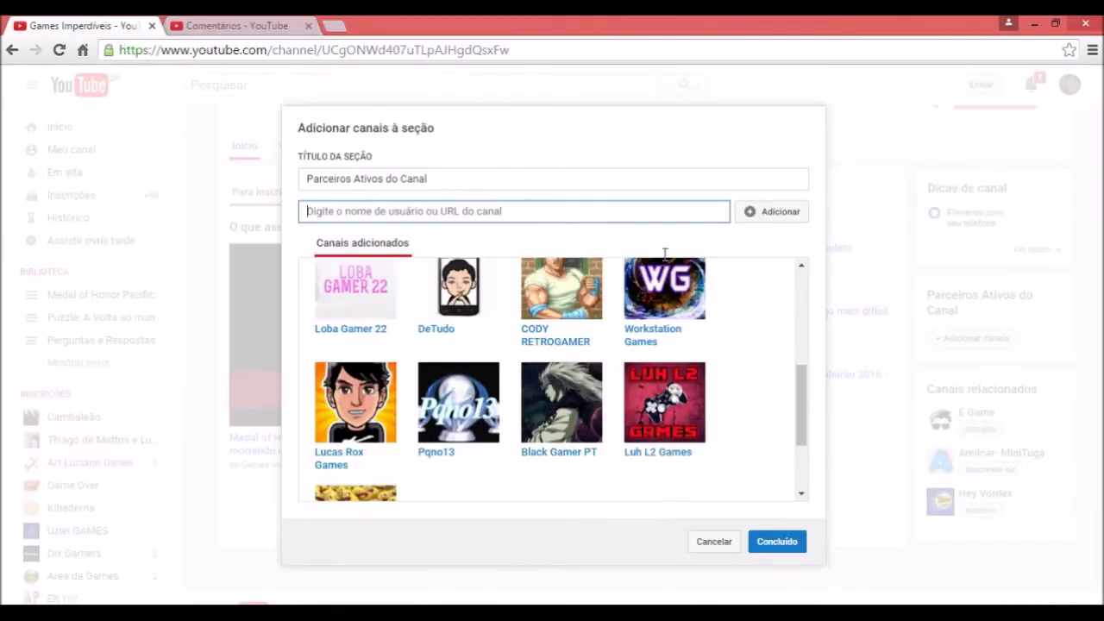
type("https://www.youtube.com/channel/UCEIuk3ekyE1ppn1Wg6GA23g")
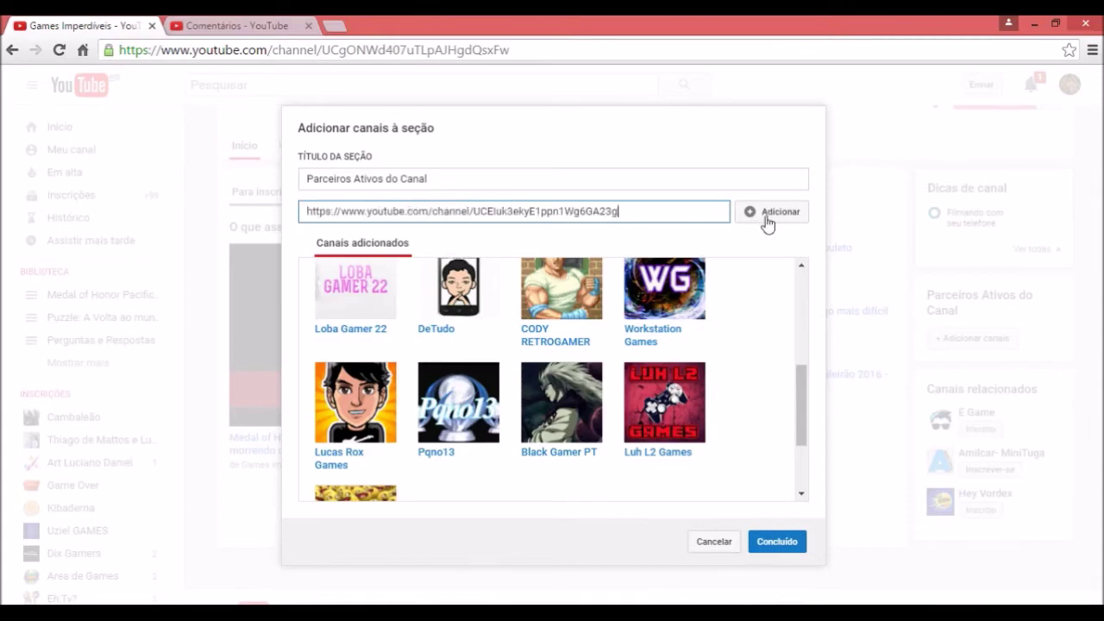
left_click(768, 217)
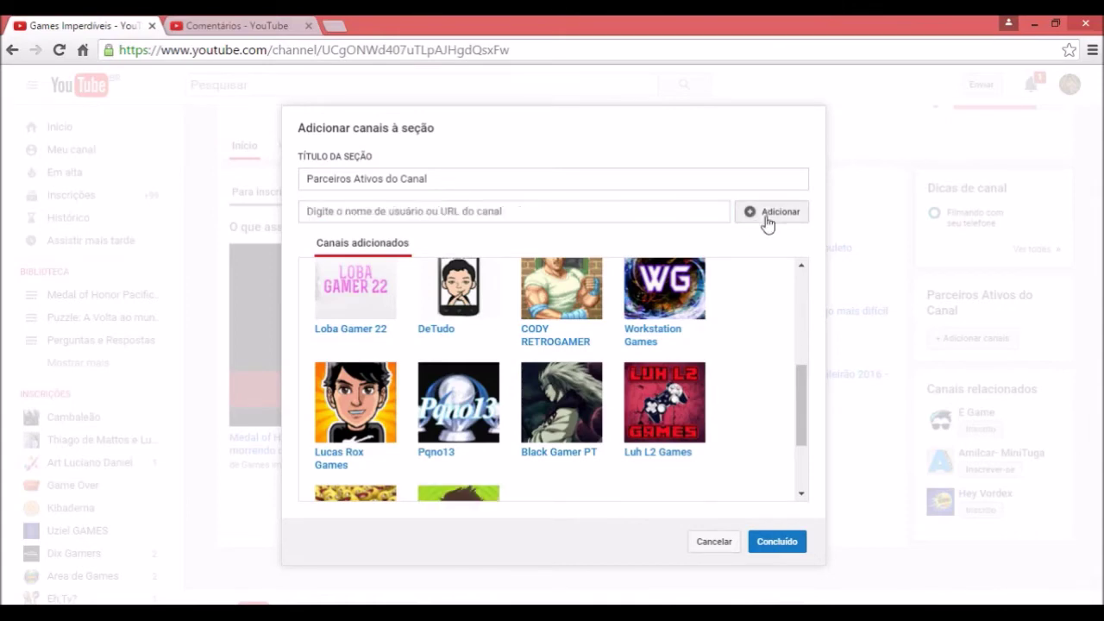
Find an Old Fashion Gamer comment, copy its channel link, and add that channel to the partners section.
left_click(196, 27)
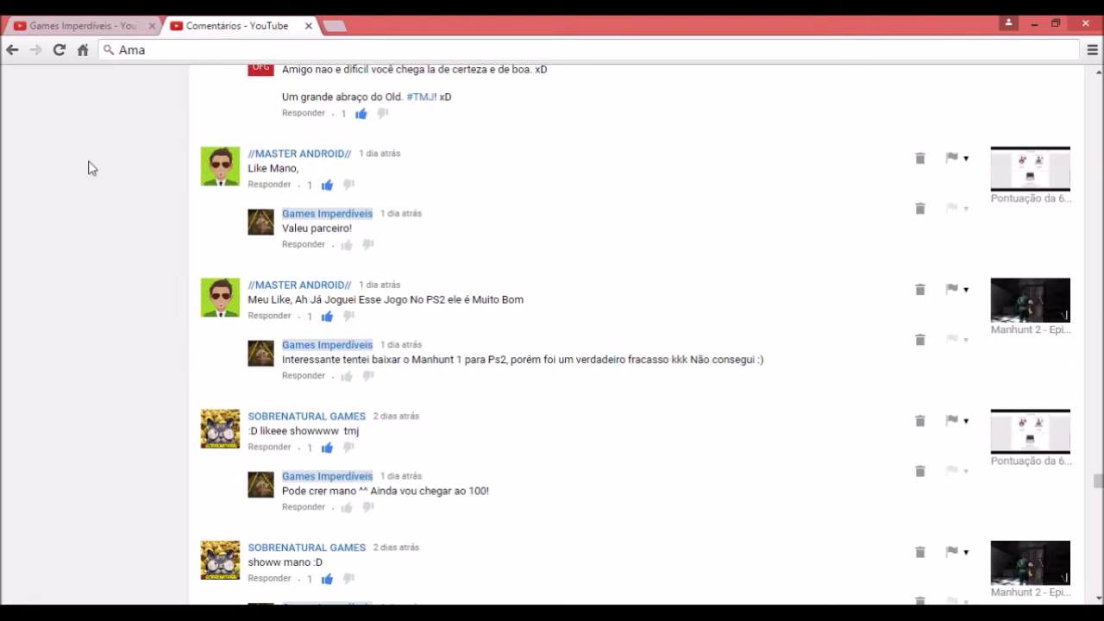
scroll(52, 239, "up", 3)
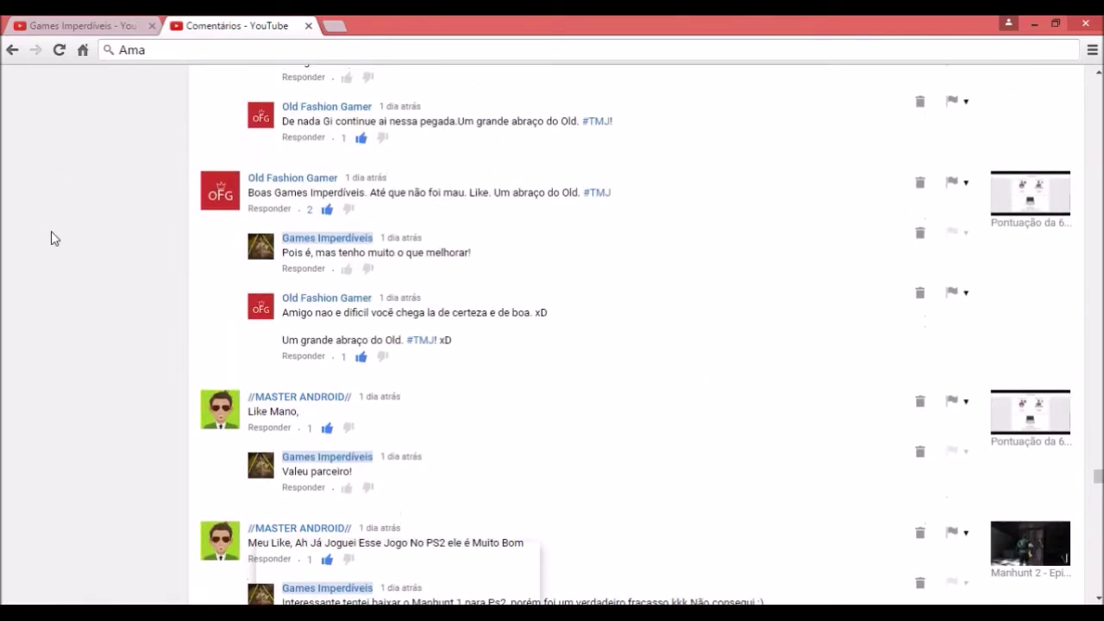
scroll(147, 334, "up", 2)
left_click(319, 399)
right_click(320, 400)
left_click(379, 438)
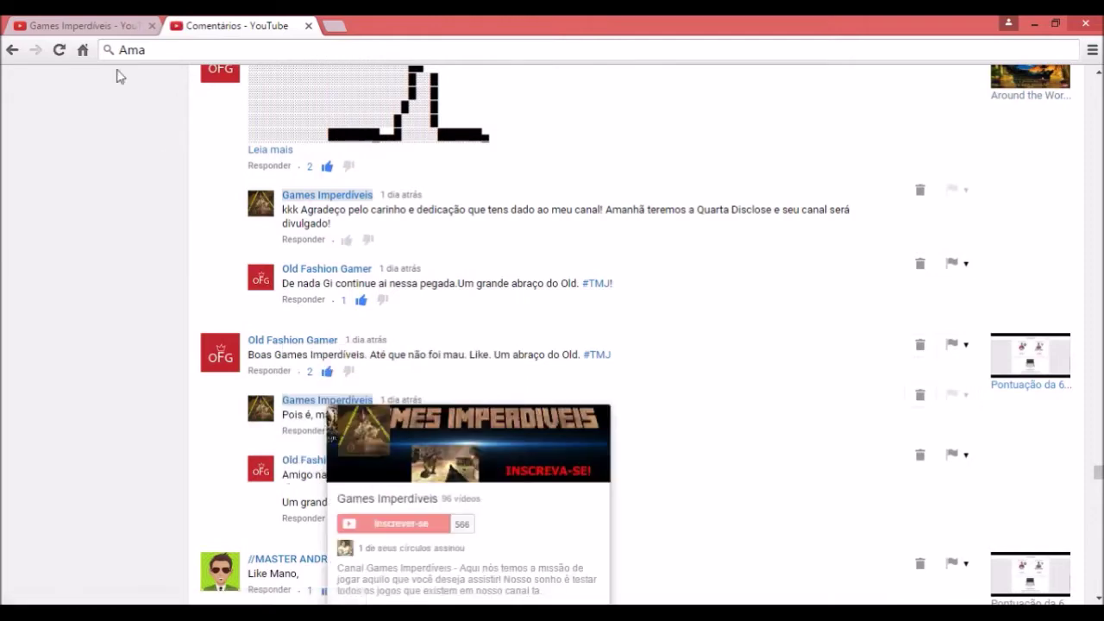
left_click(84, 19)
left_click(407, 212)
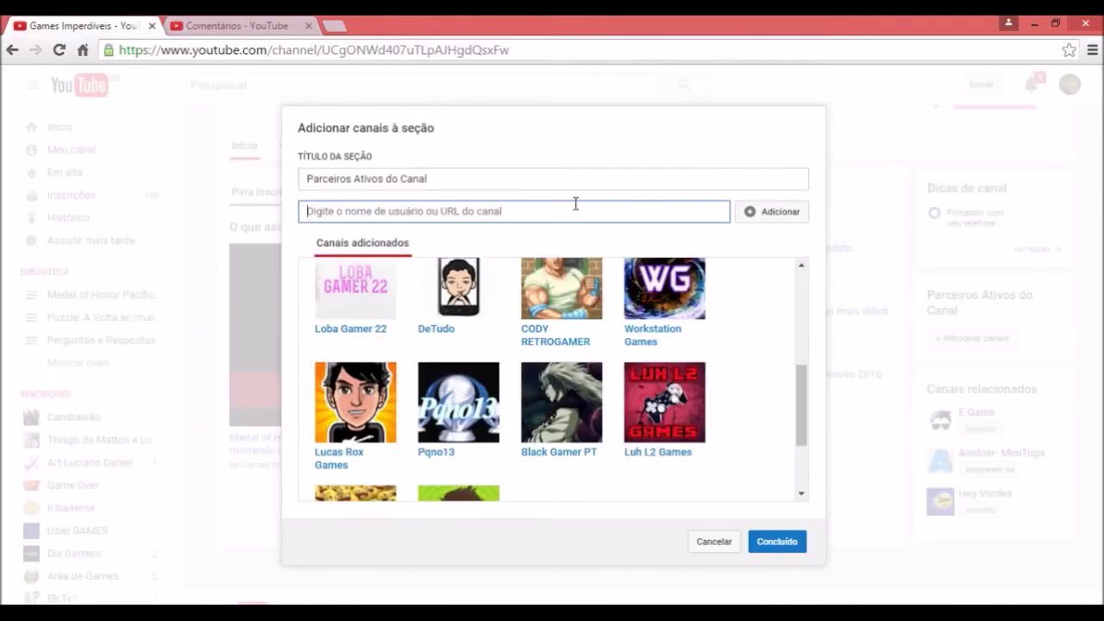
type("https://www.youtube.com/user/OldGamerFashion")
left_click(758, 216)
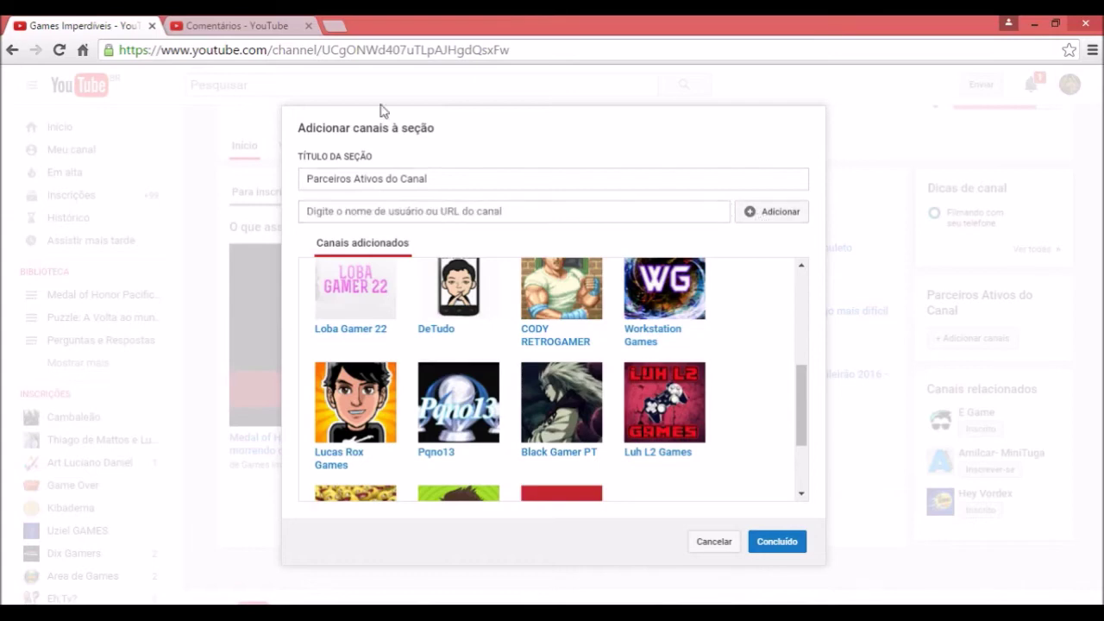
Copy the Ninho Gamer channel's link from its comment and add the channel to the partners section.
left_click(228, 29)
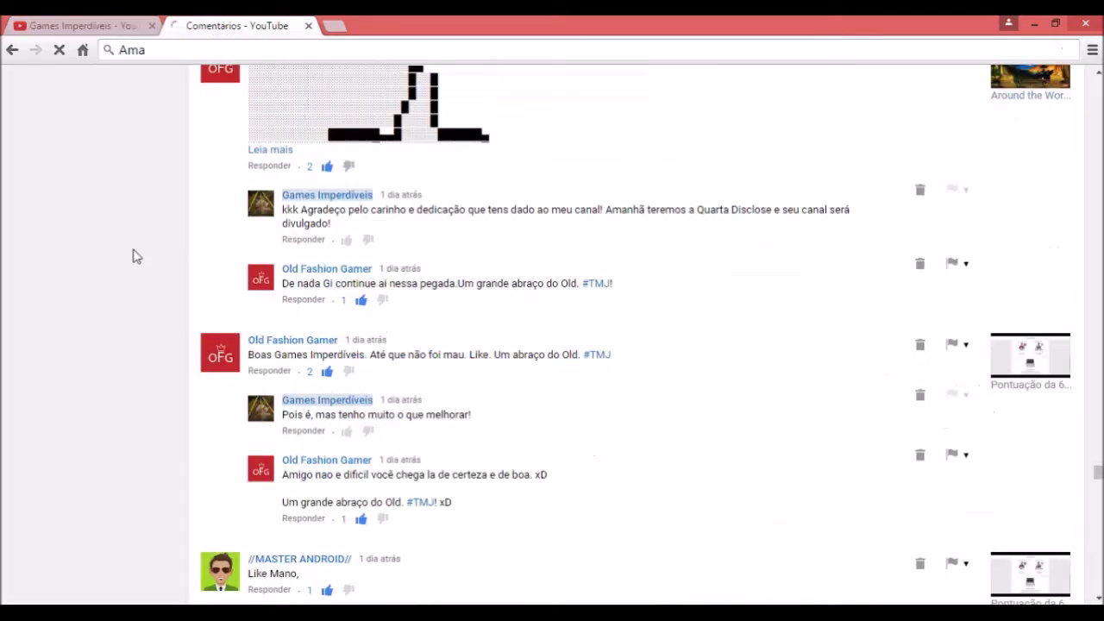
scroll(116, 276, "up", 1)
scroll(119, 277, "up", 5)
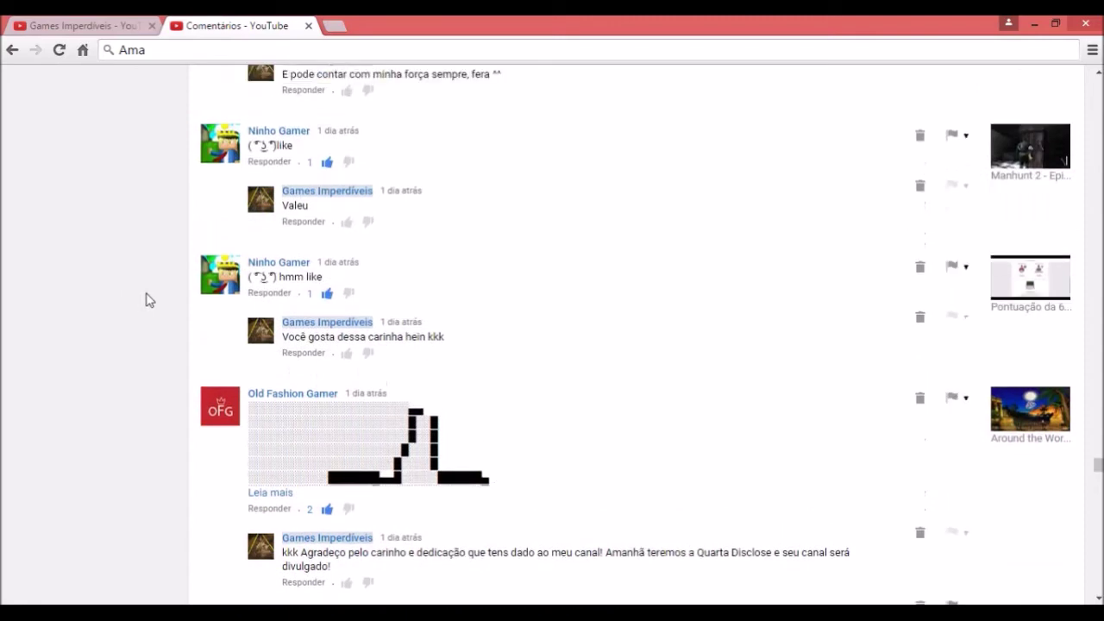
right_click(273, 273)
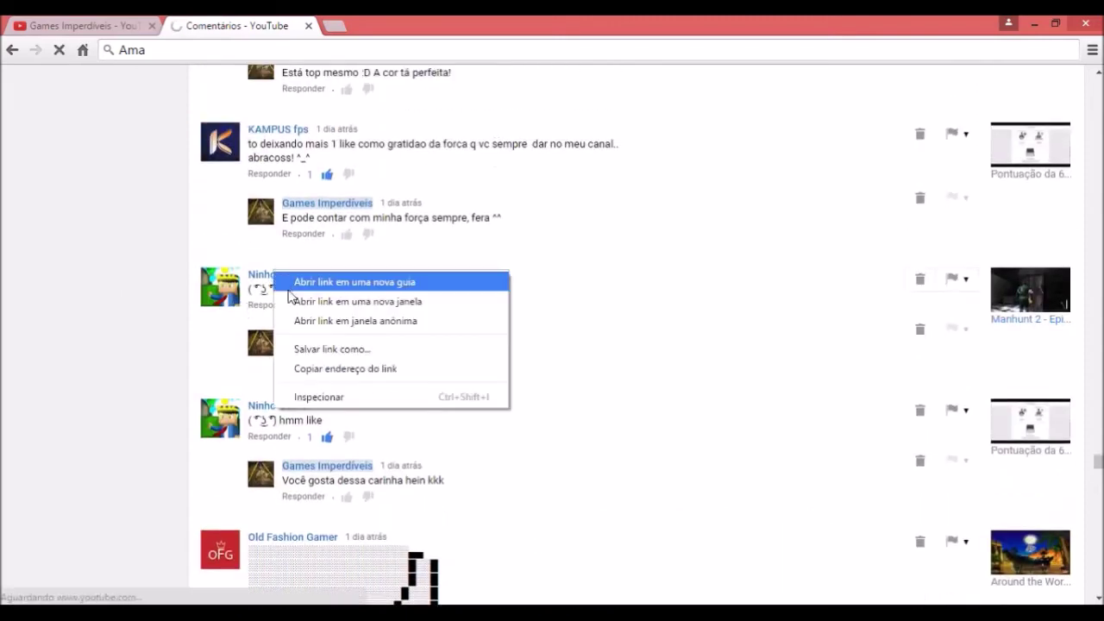
left_click(346, 367)
left_click(74, 25)
left_click(402, 216)
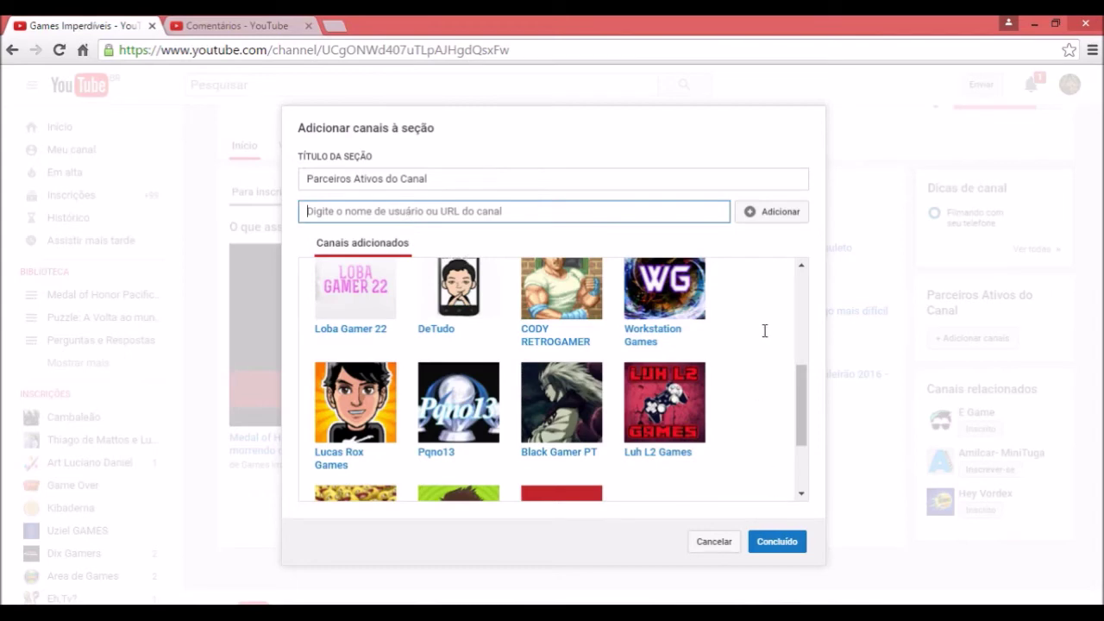
key("ctrl+v")
left_click(767, 216)
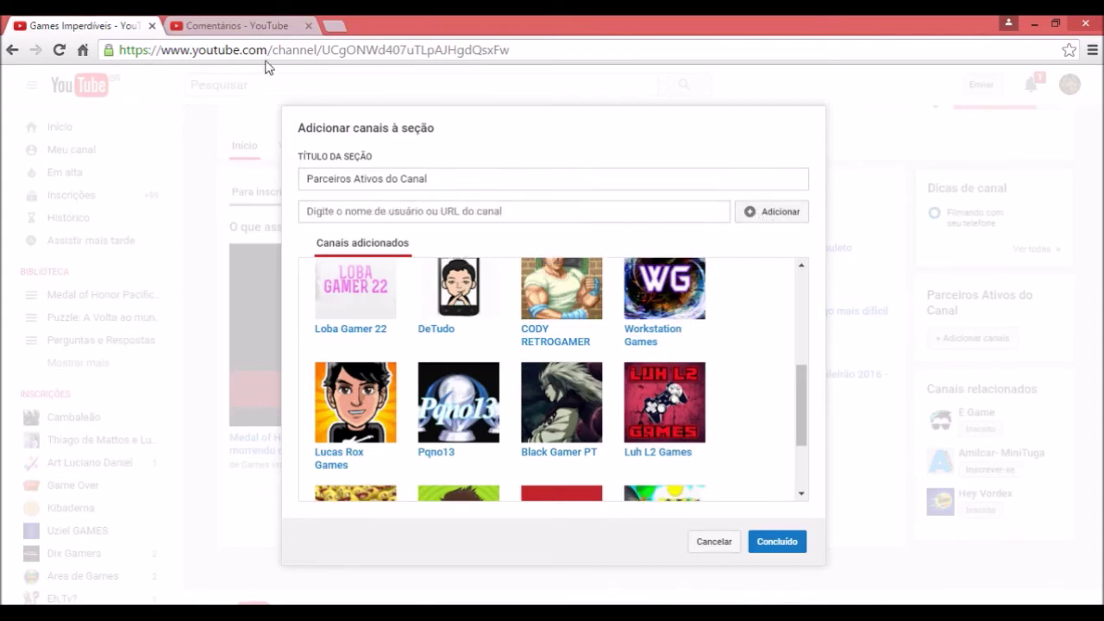
Copy the KAMPUS fps channel's link from its comment and add the channel to the partners section.
left_click(228, 27)
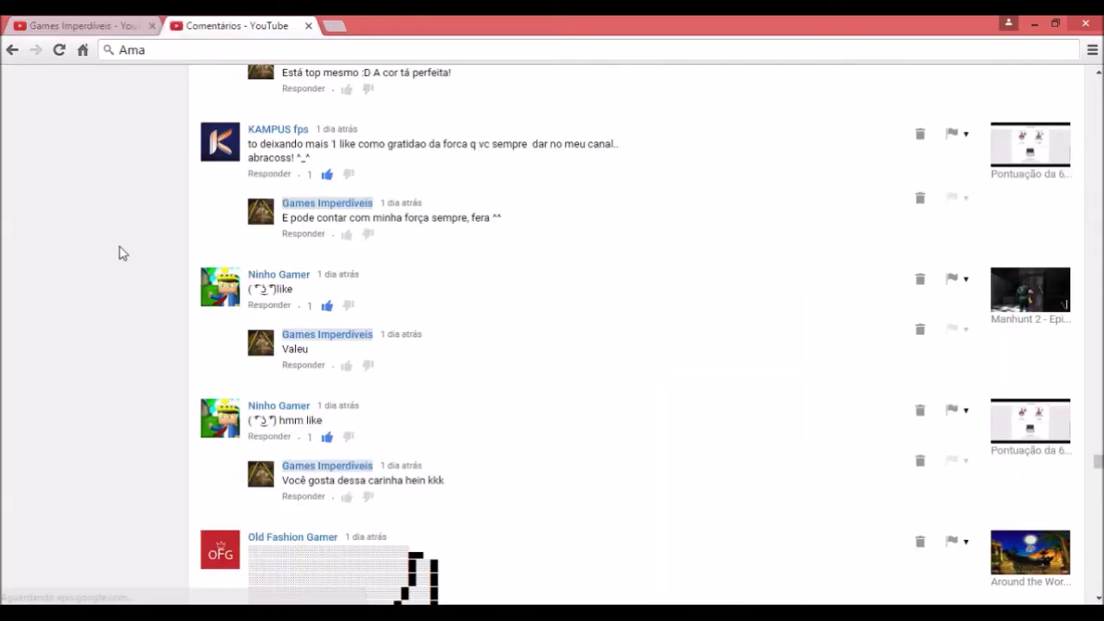
scroll(118, 252, "up", 1)
scroll(119, 251, "up", 1)
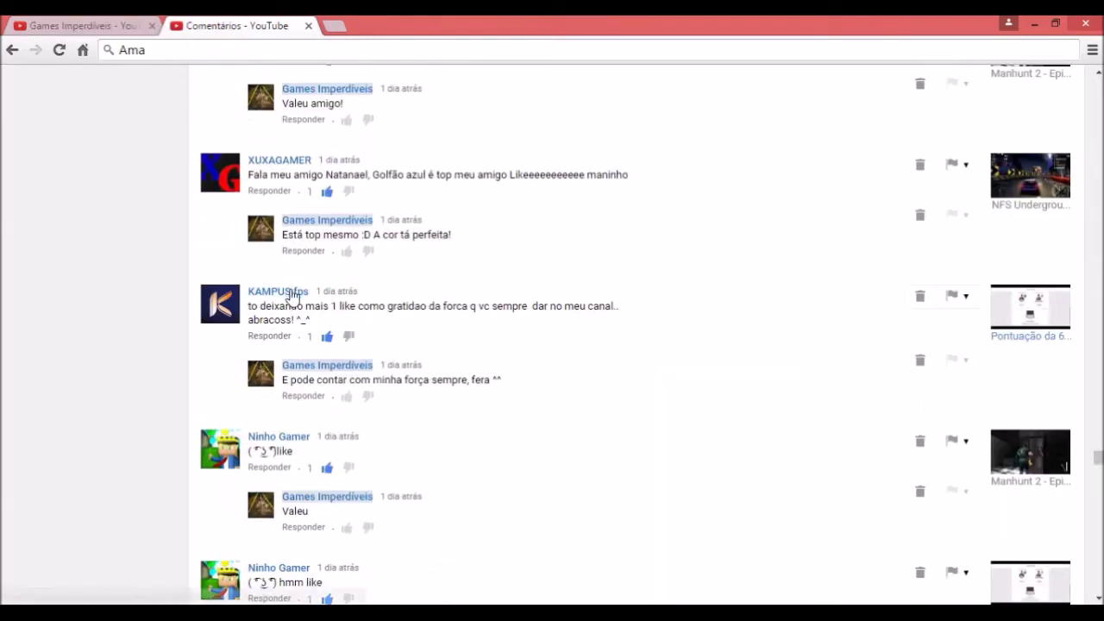
right_click(292, 293)
left_click(379, 389)
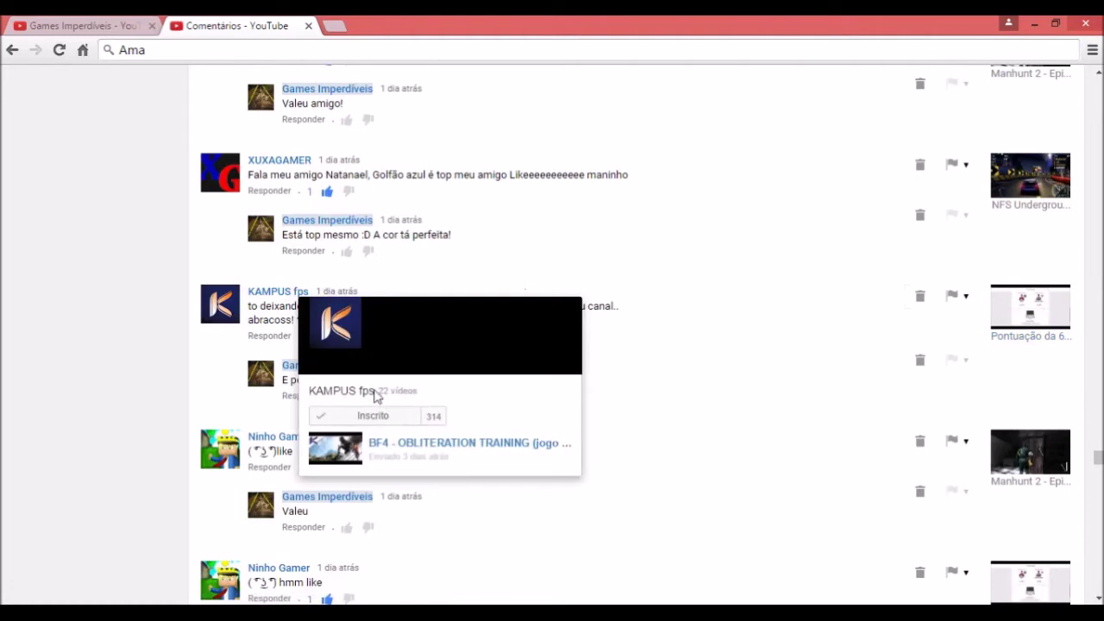
left_click(89, 26)
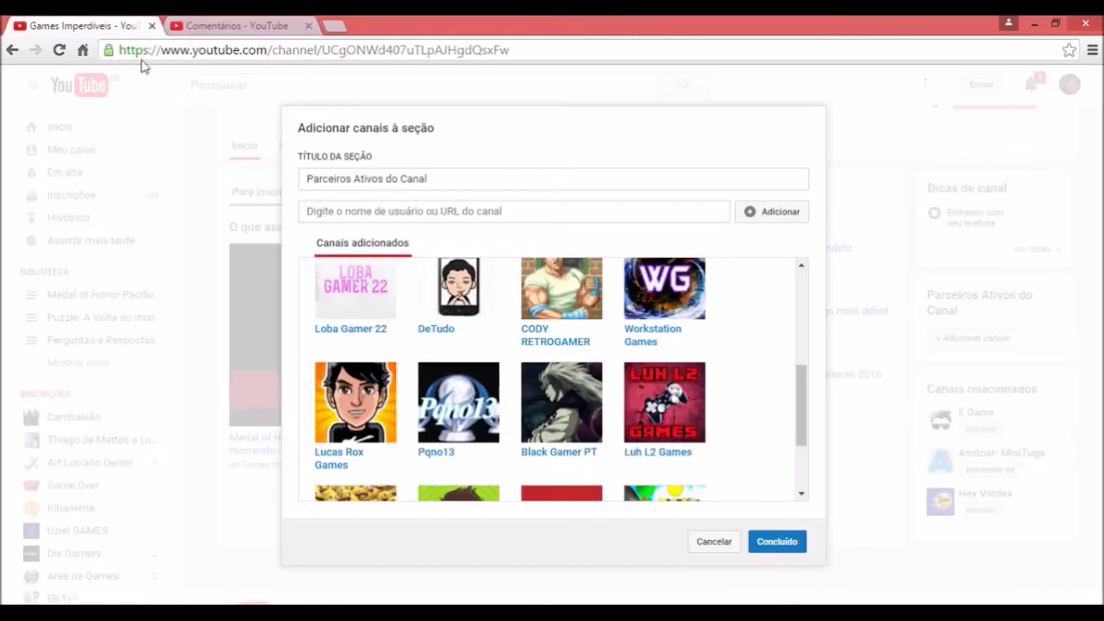
left_click(405, 211)
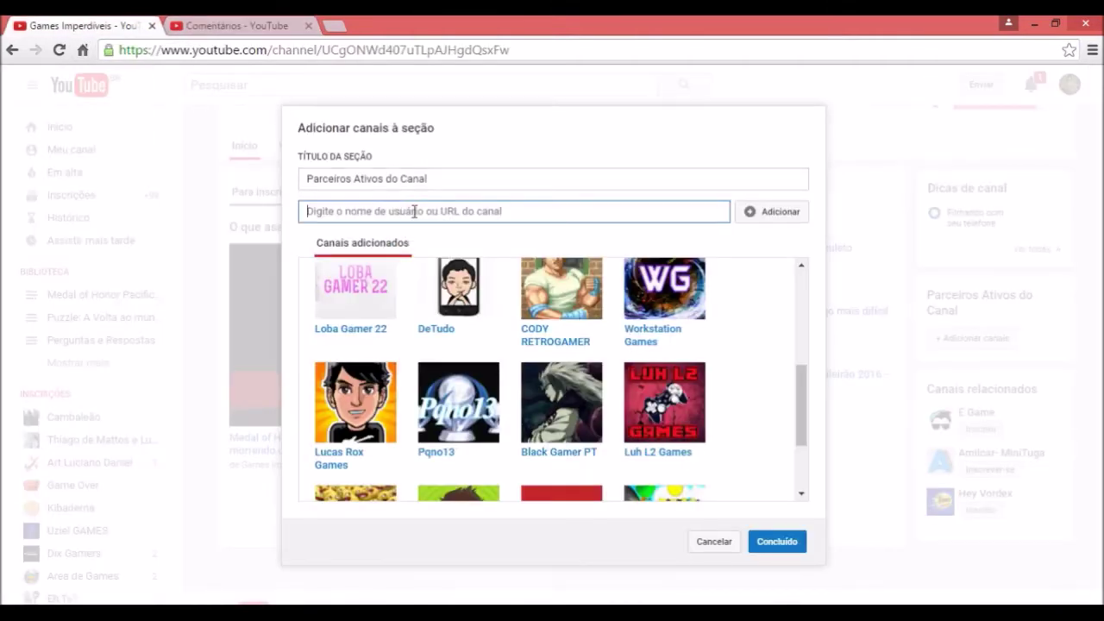
key("ctrl+v")
left_click(780, 216)
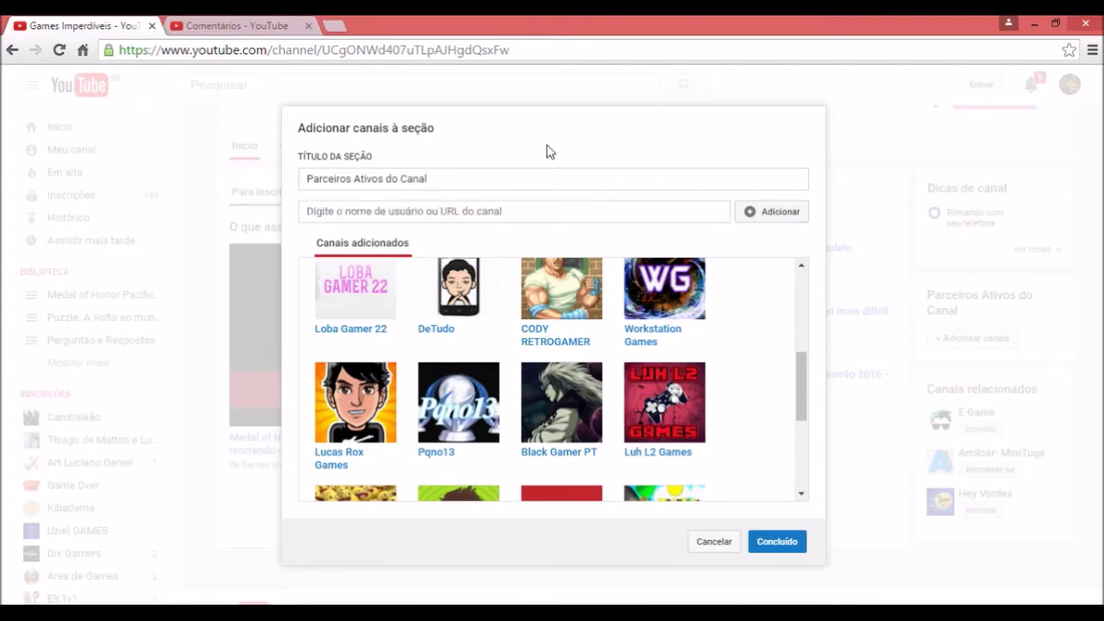
Add the XUXAGAMER channel to the partners section using the link copied from its comment.
left_click(207, 28)
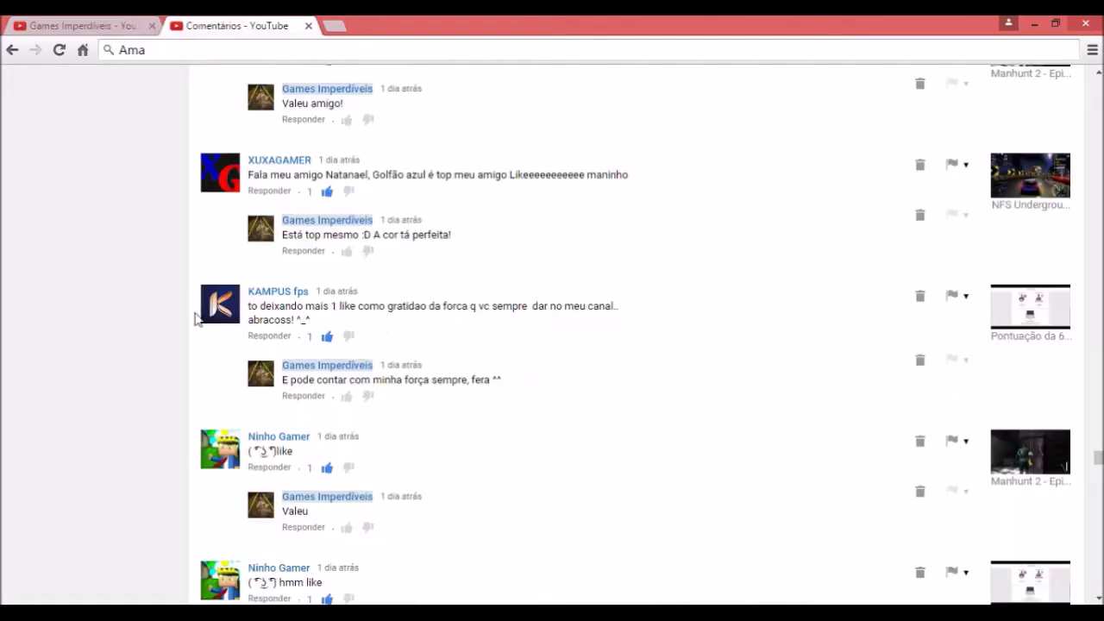
right_click(285, 163)
left_click(371, 263)
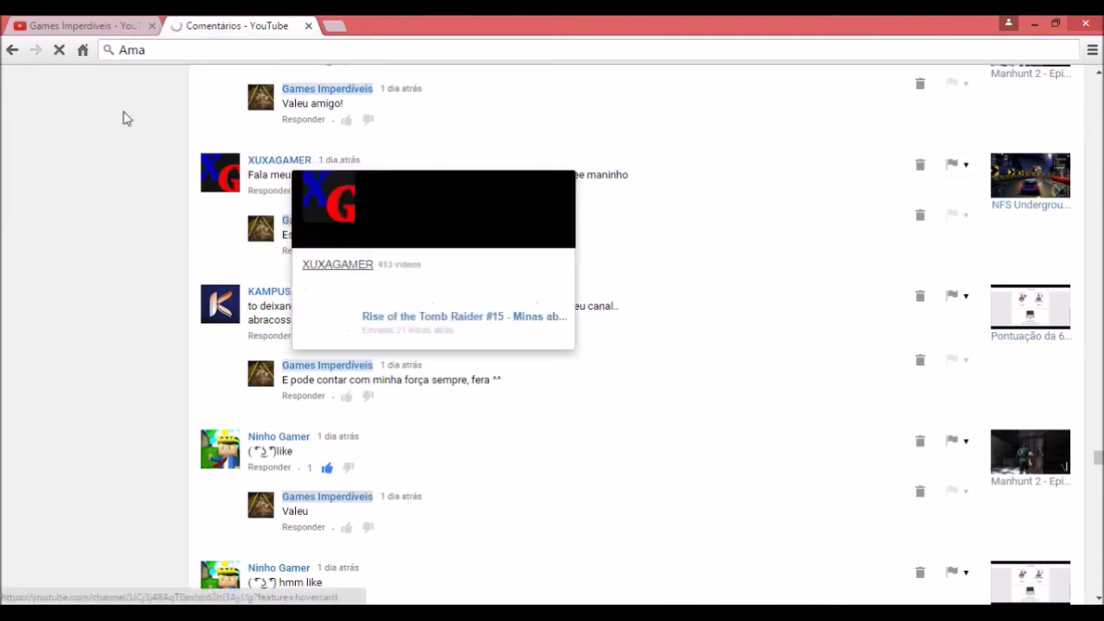
left_click(81, 26)
left_click(380, 214)
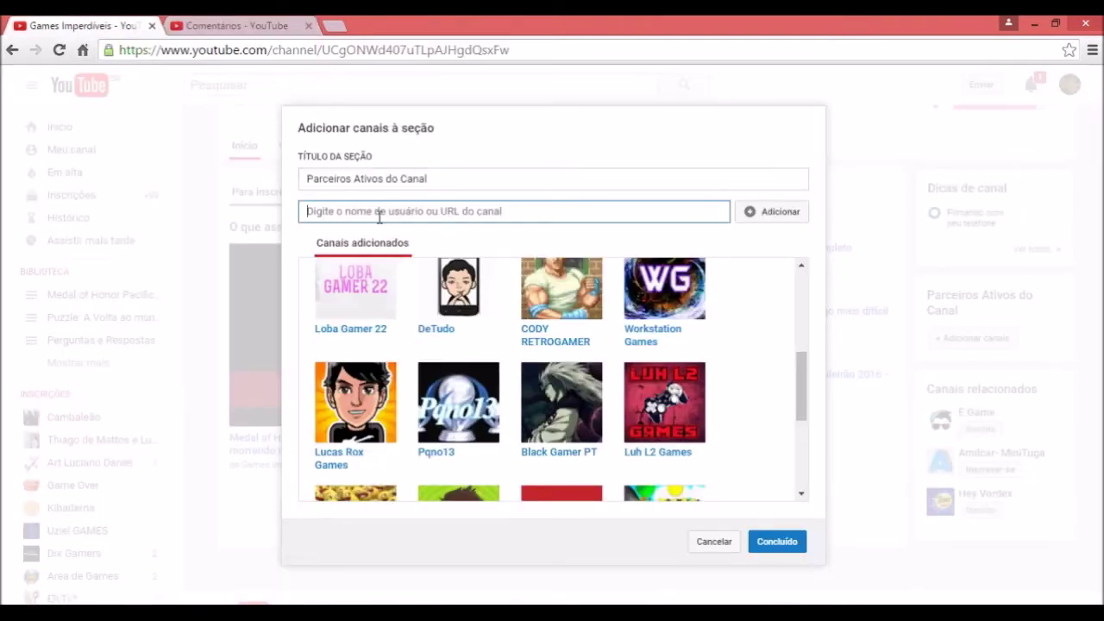
type("https://www.youtube.com/channel/UCj3j48AqT0axhbd2hI3AyUg")
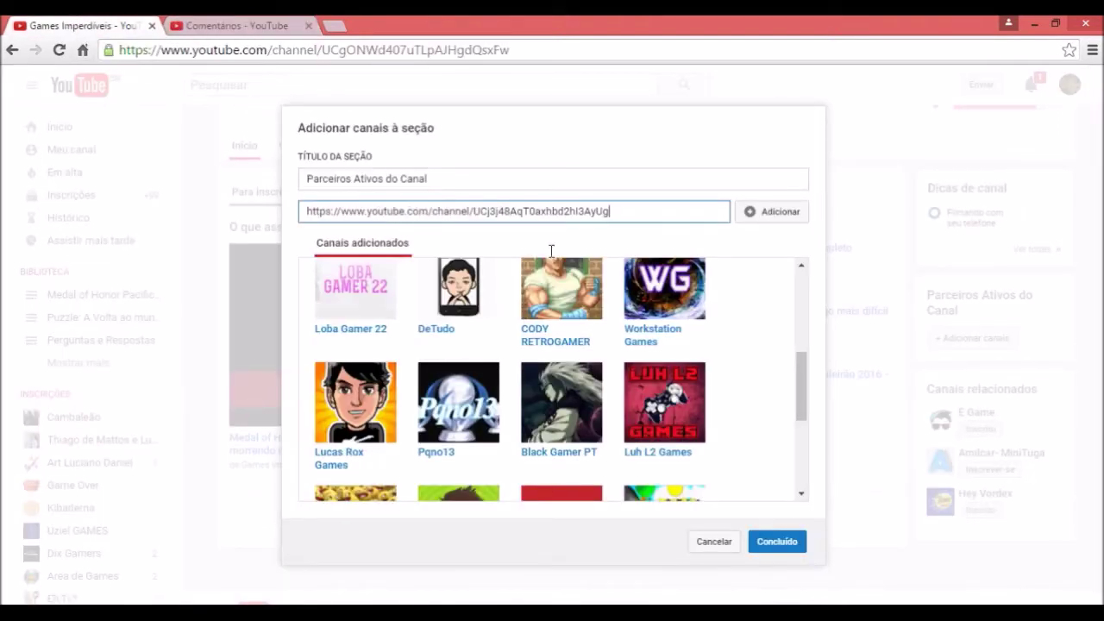
left_click(780, 216)
left_click_drag(805, 426, 807, 464)
Find the DEVID GAMER ANDROID comment, copy its channel link, and add that channel to the partners section.
left_click(302, 23)
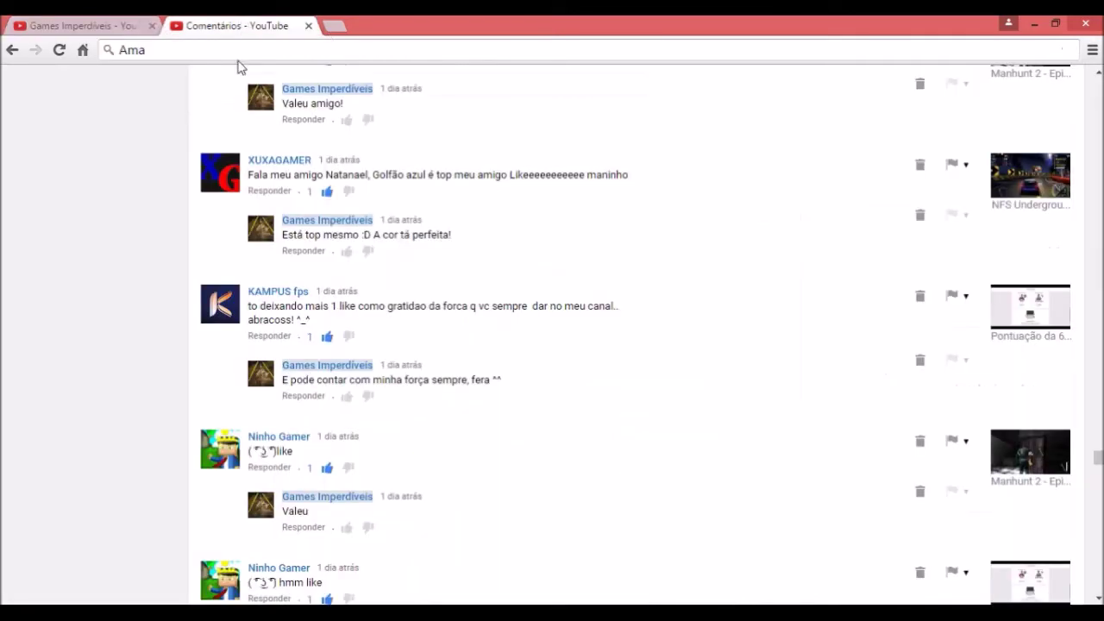
scroll(69, 266, "up", 6)
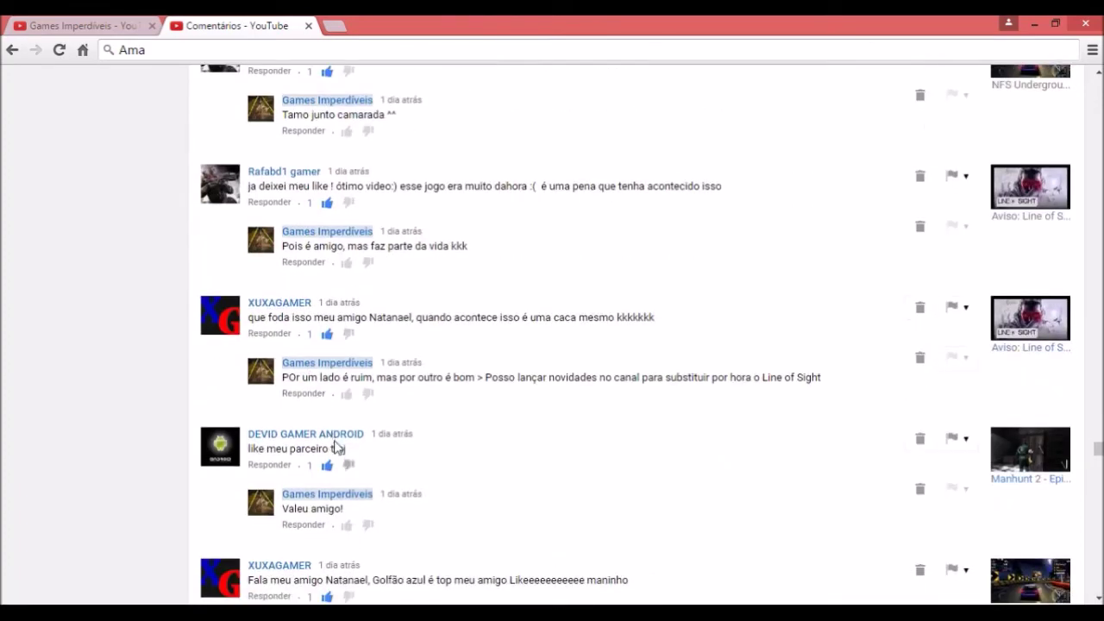
right_click(331, 444)
right_click(311, 436)
left_click(389, 533)
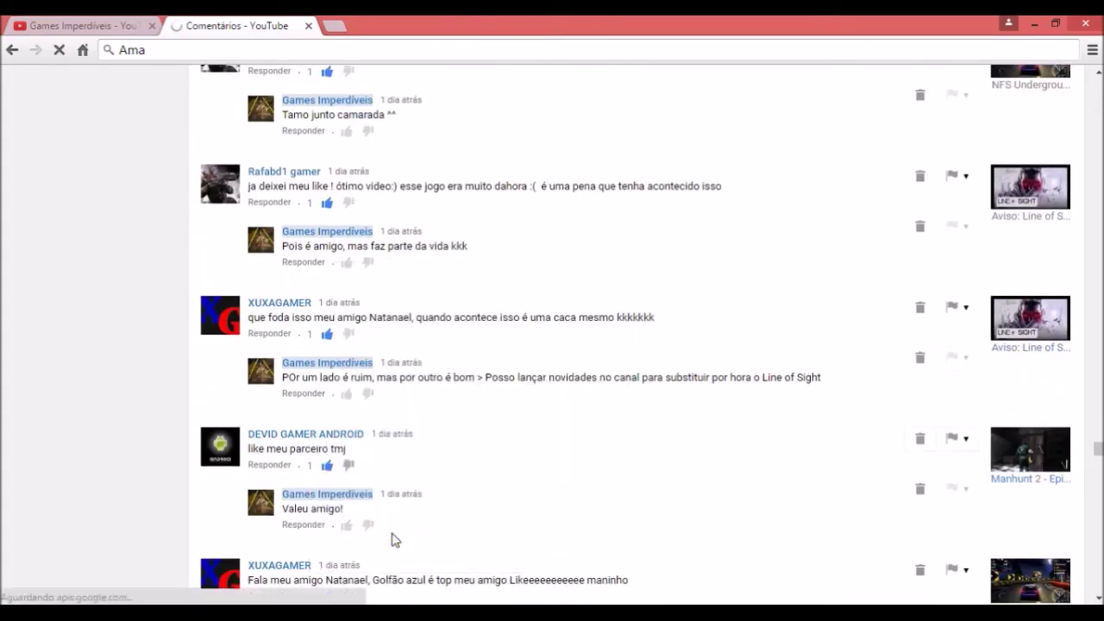
left_click(101, 29)
left_click(404, 210)
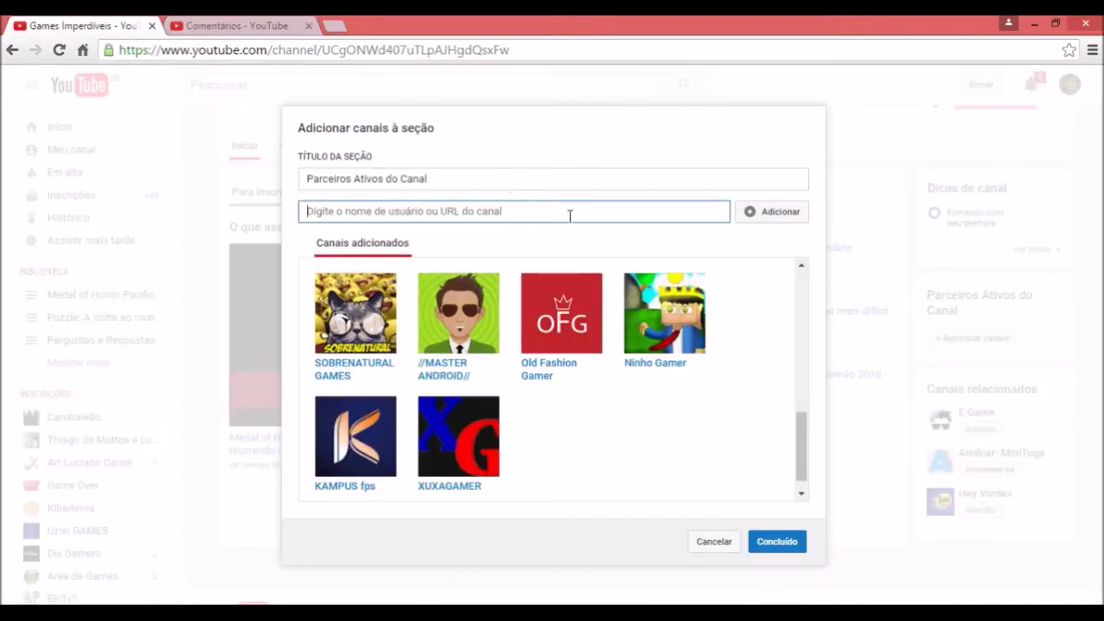
type("https://www.youtube.com/channel/UCpGNN8pGBaR7ebpJzZSHoJA")
left_click(761, 218)
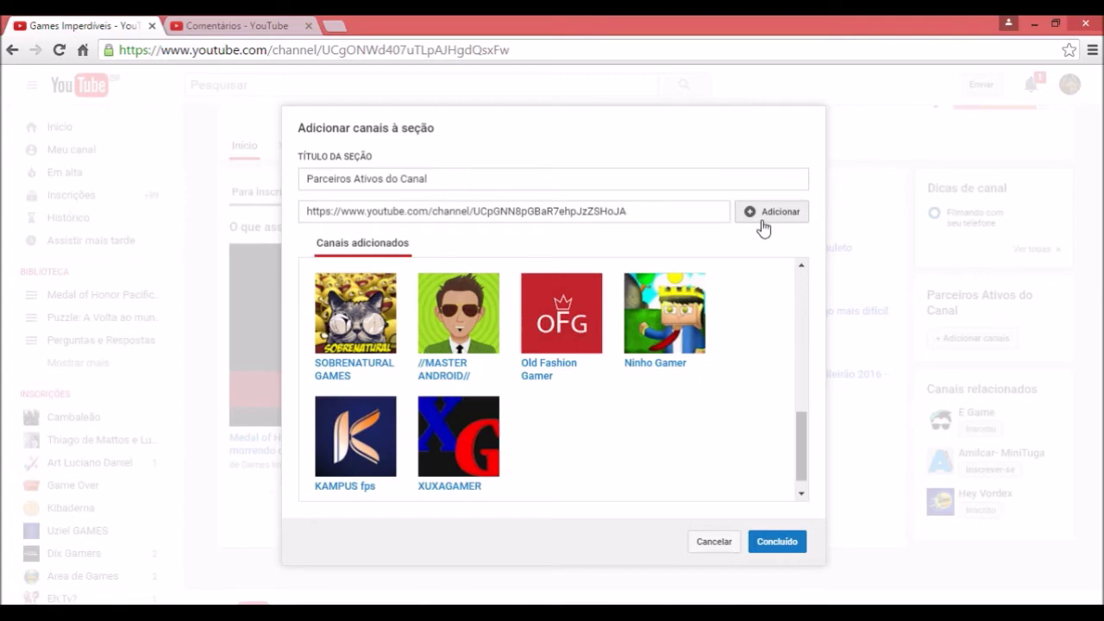
Add the Rafabd1 gamer channel to the partners section using the link copied from its comment.
left_click(227, 26)
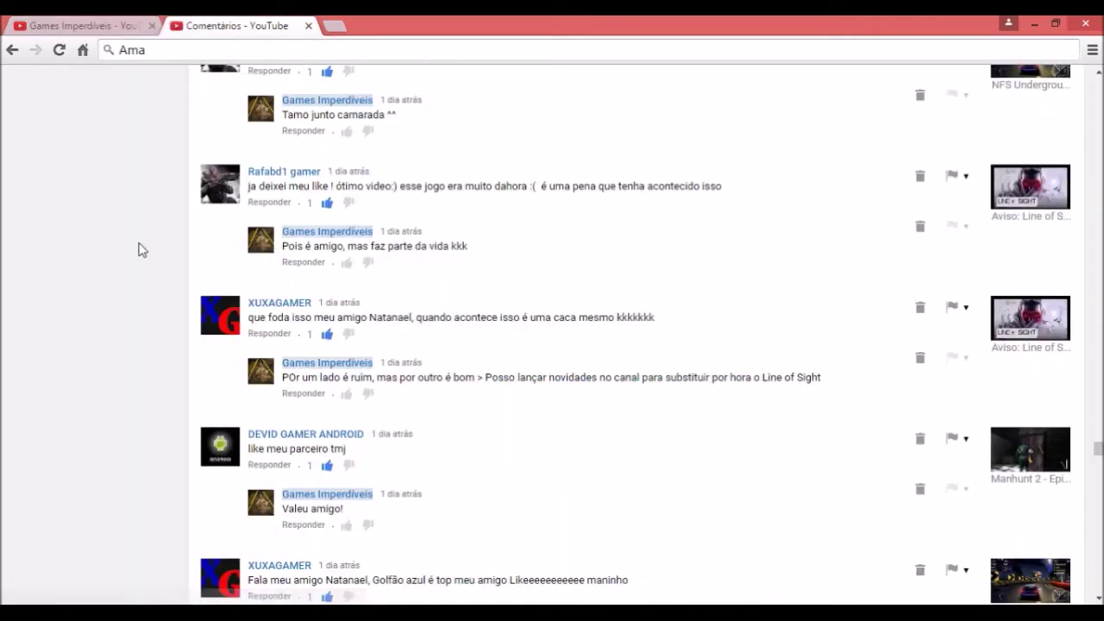
scroll(142, 250, "up", 1)
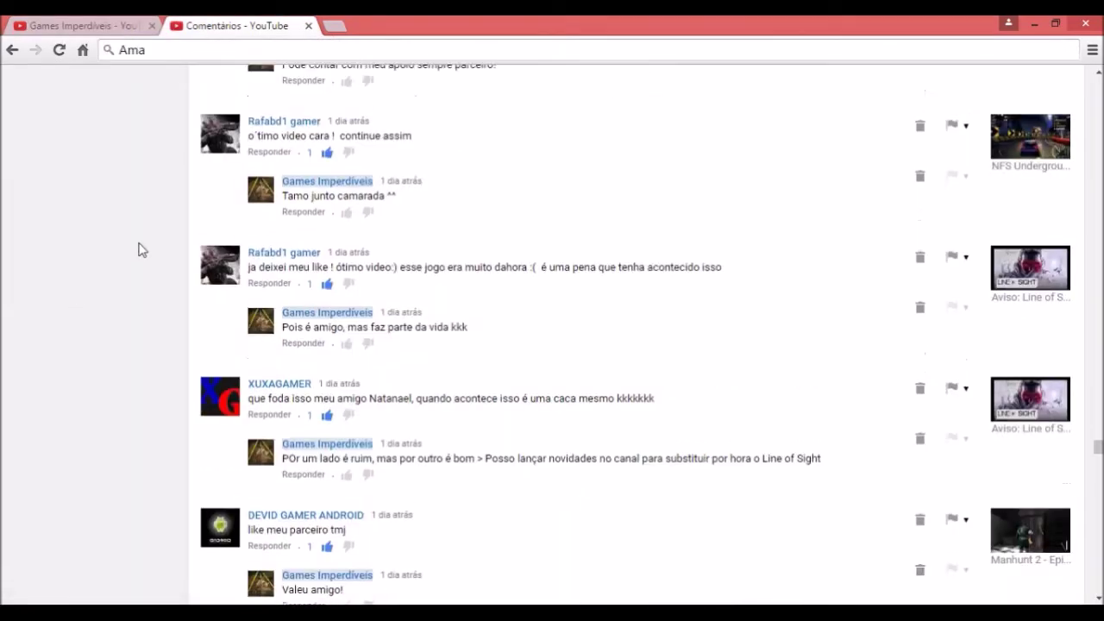
right_click(282, 253)
left_click(359, 357)
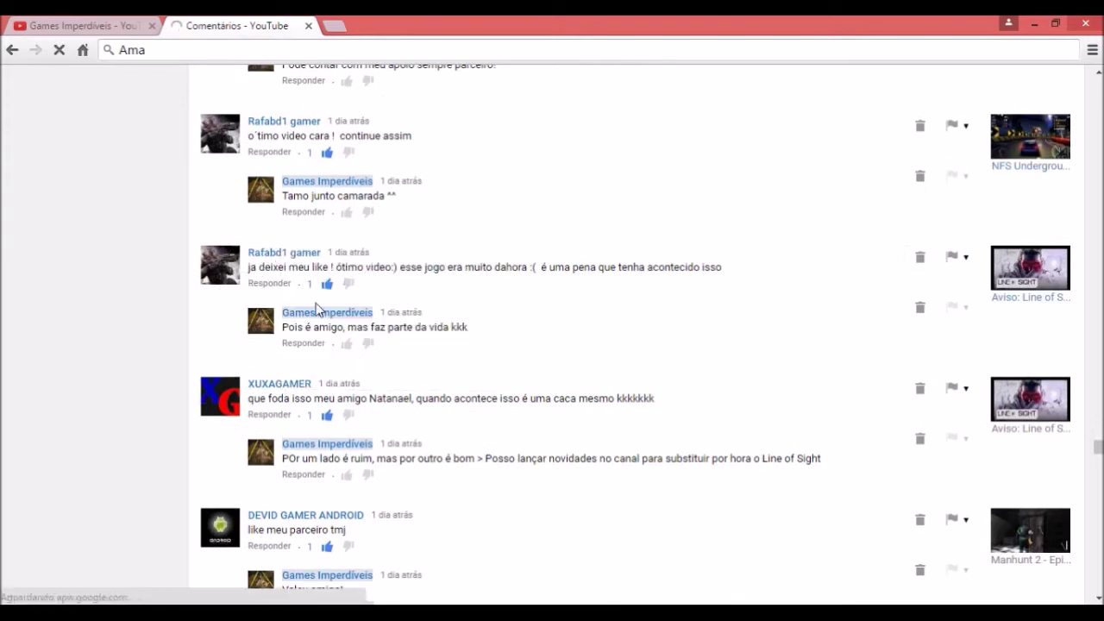
left_click(123, 27)
left_click(441, 211)
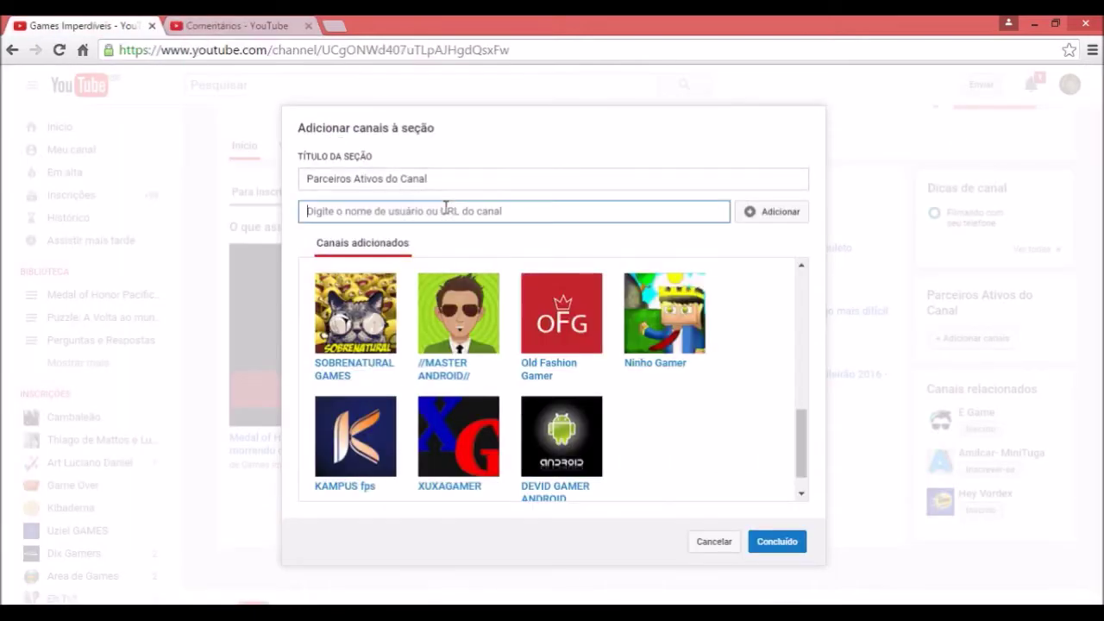
type("https://www.youtube.com/channel/UCkruuDrOSB3ArZF6diF0G1w")
left_click(779, 218)
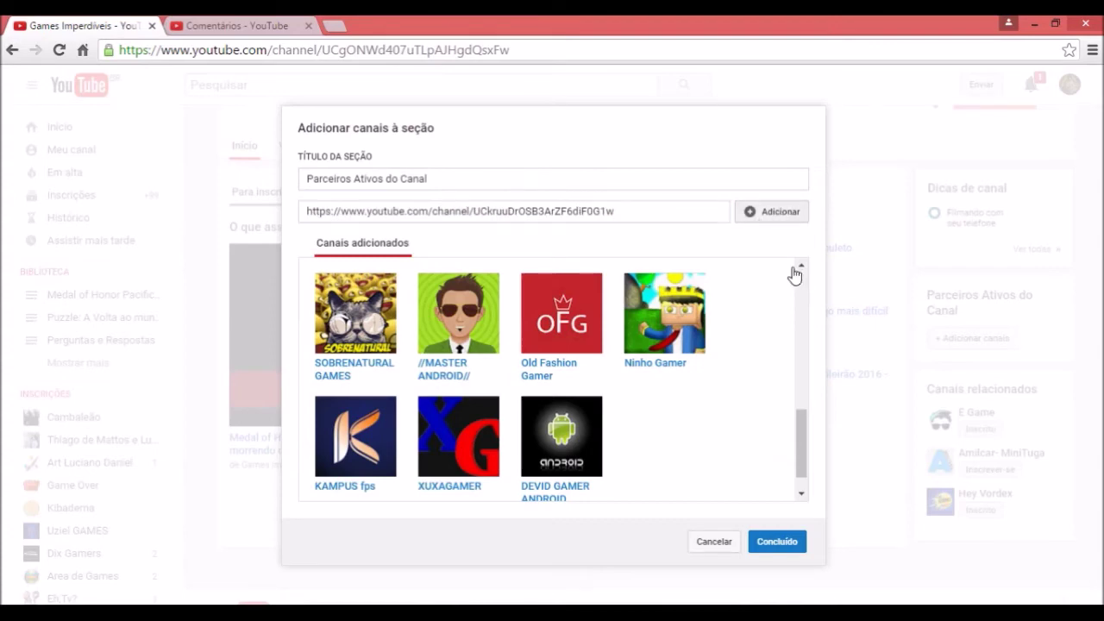
Find the VM Gamedroid comment, copy its channel link, and add that channel to the partners section.
left_click(218, 23)
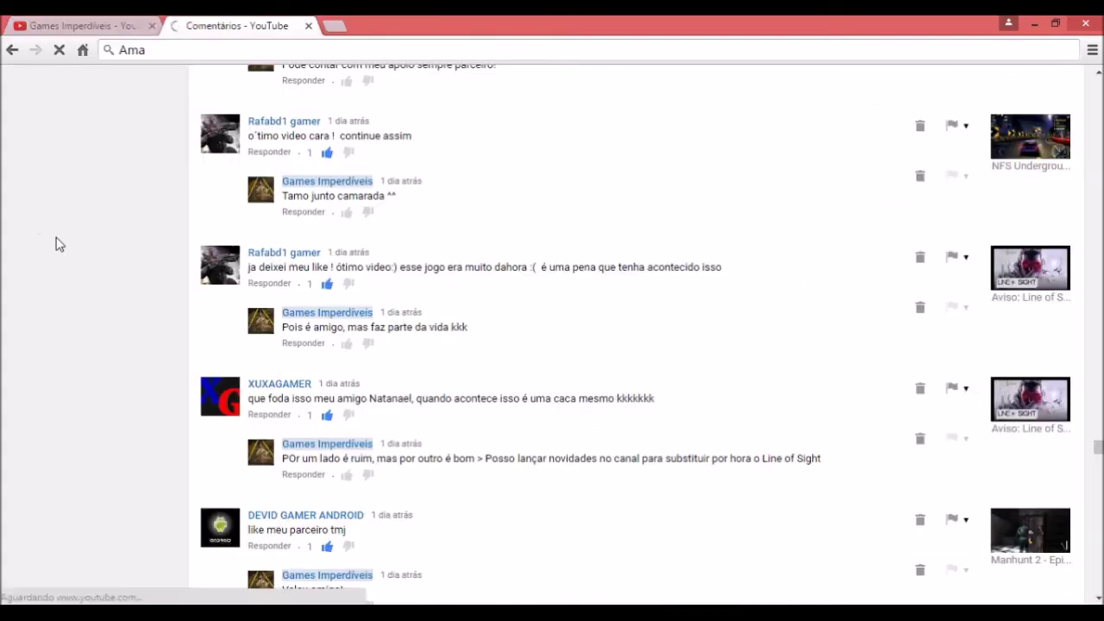
scroll(64, 247, "up", 4)
scroll(206, 294, "up", 2)
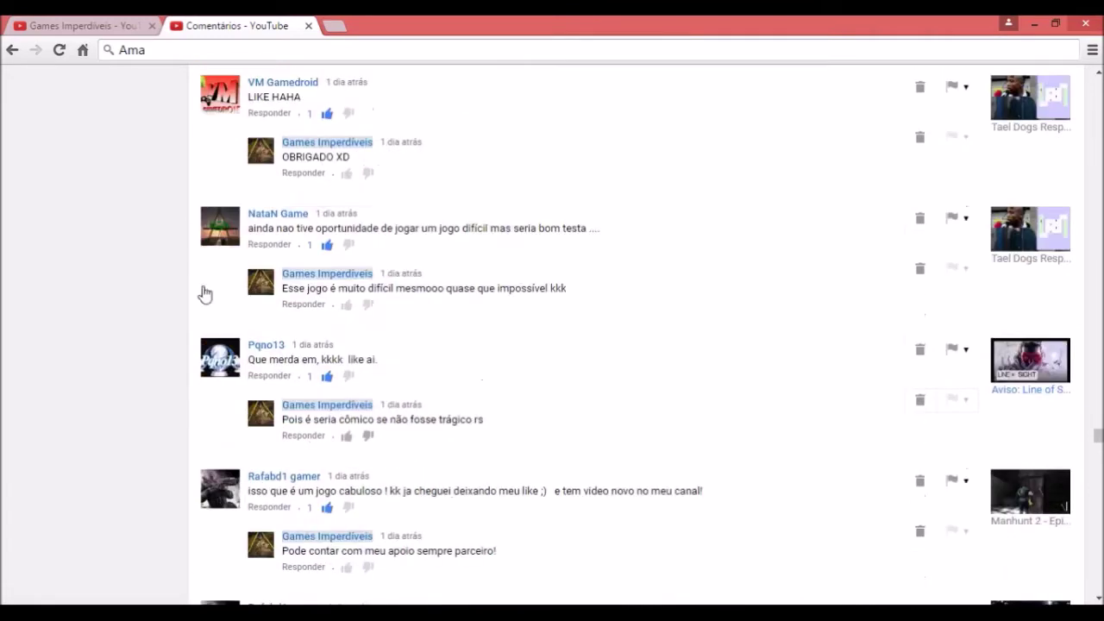
scroll(164, 268, "up", 1)
scroll(254, 308, "up", 2)
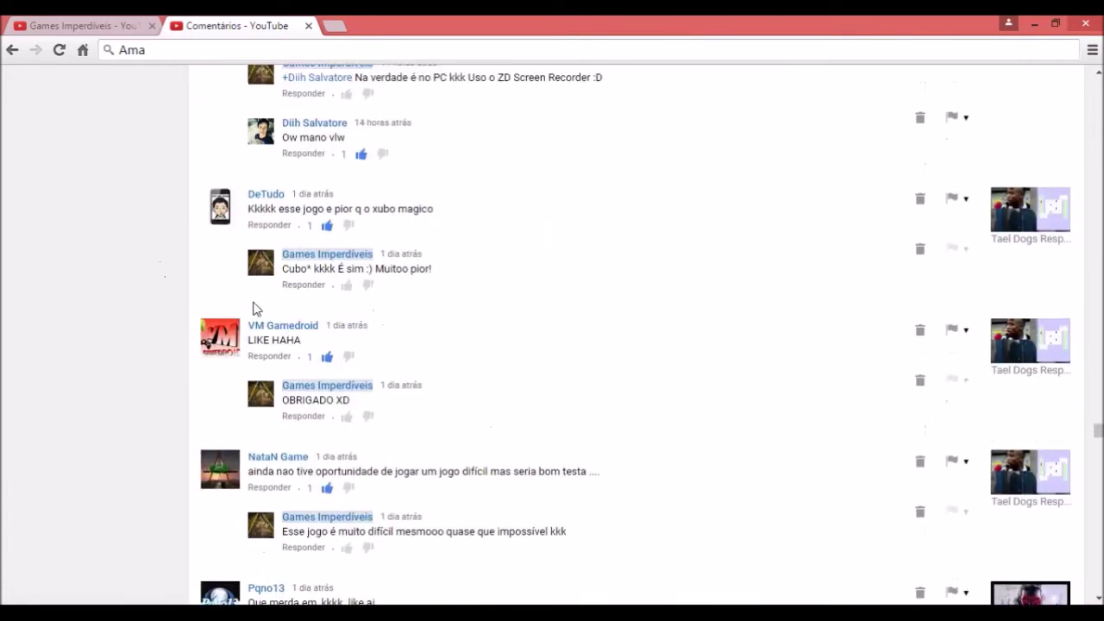
right_click(263, 324)
left_click(345, 424)
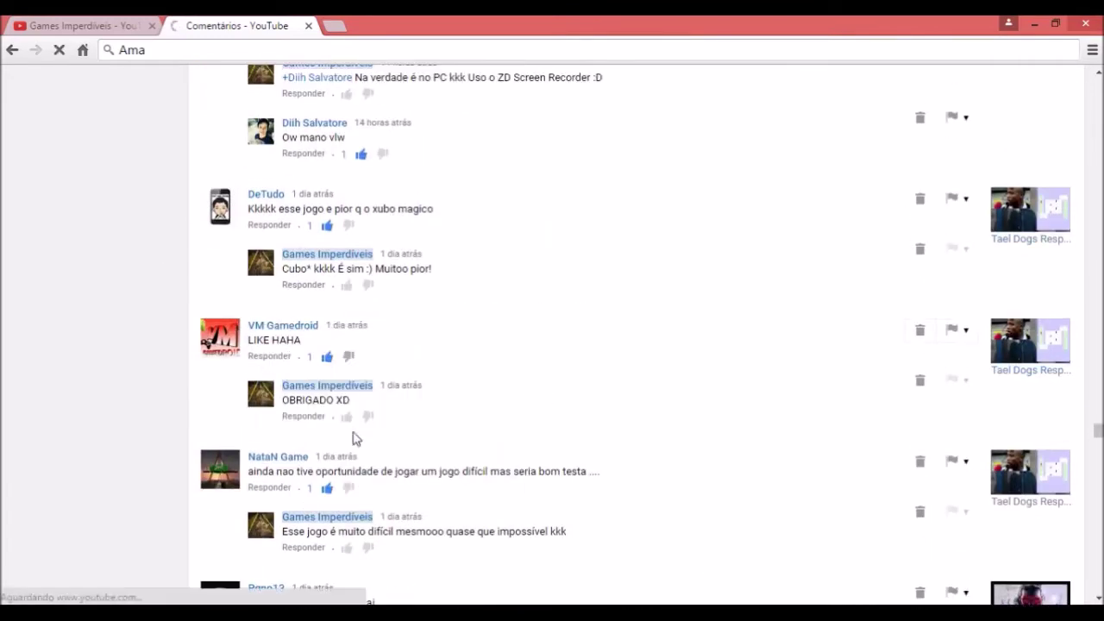
left_click(88, 29)
left_click(352, 213)
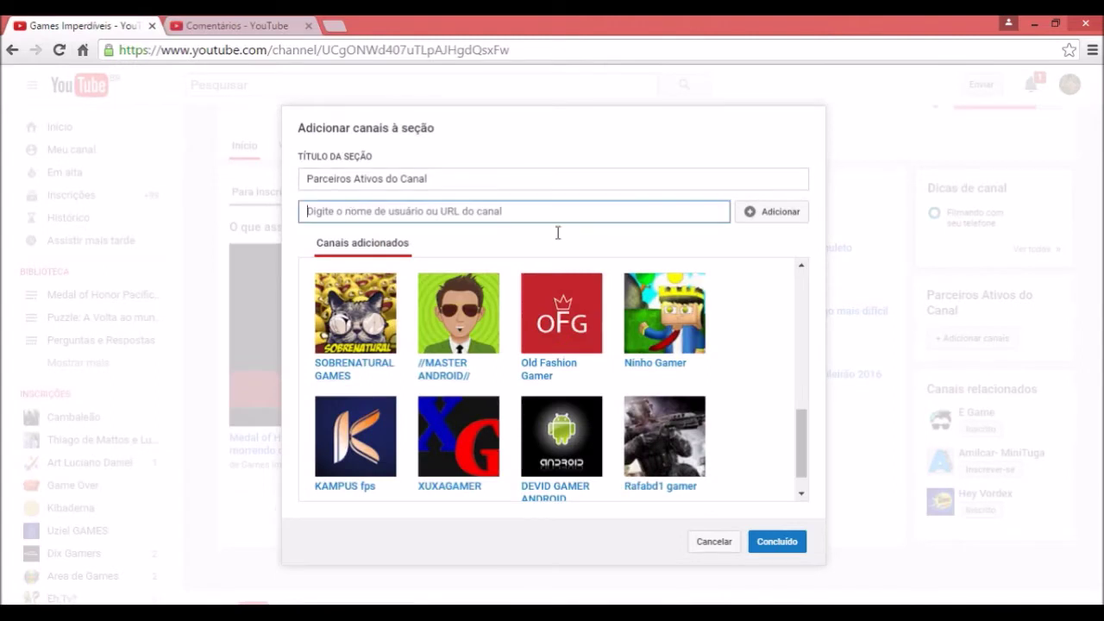
type("https://www.youtube.com/channel/UCbPYTxblAbaeniFYIMlSQng")
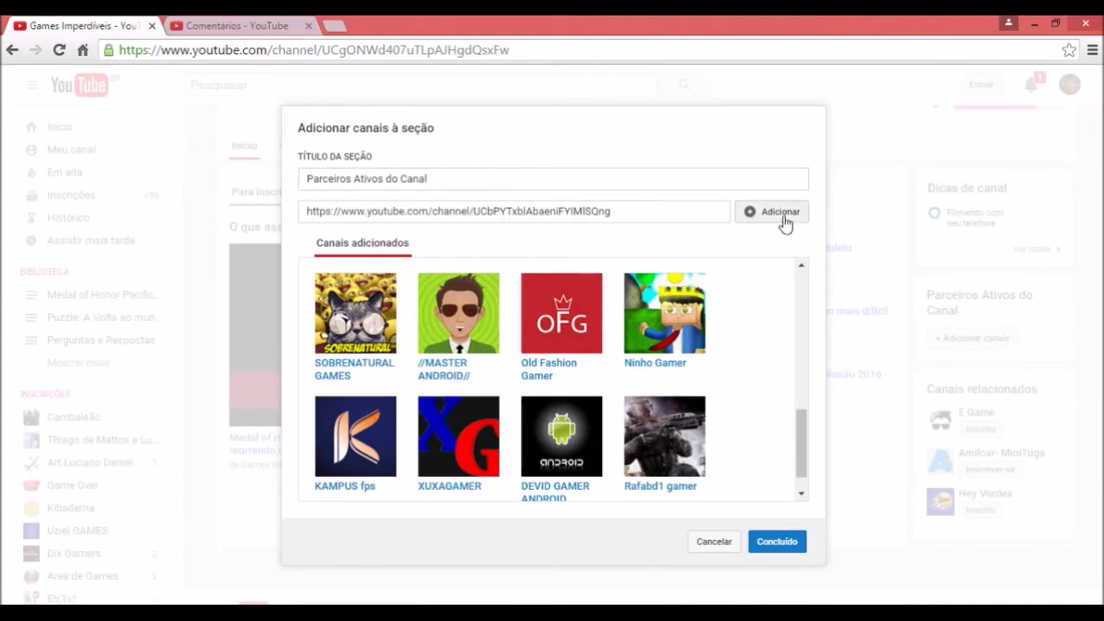
left_click(782, 216)
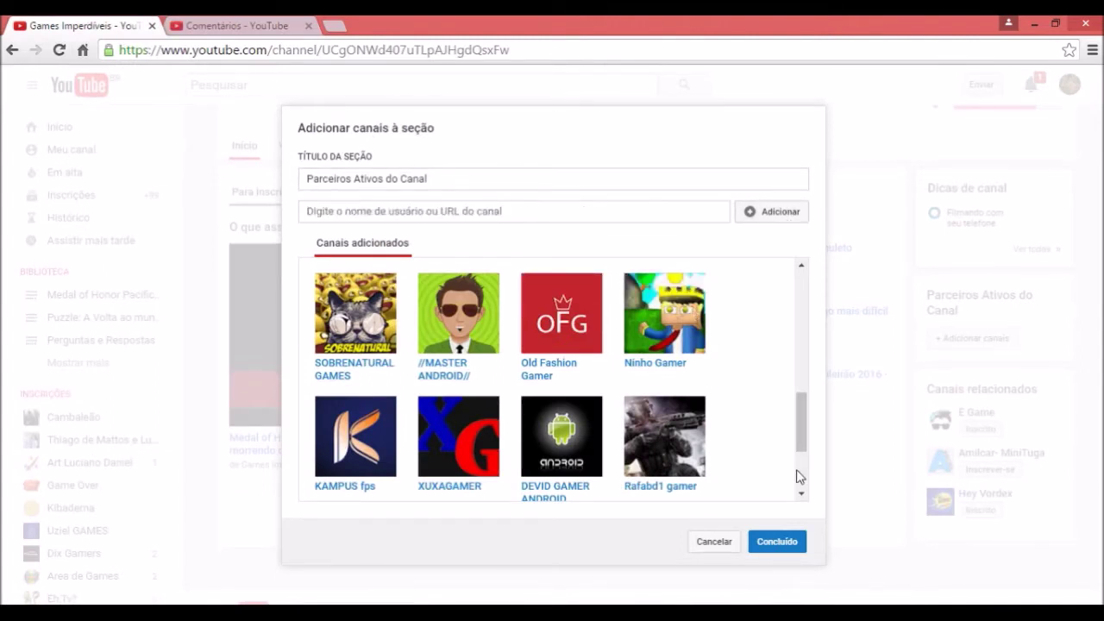
scroll(802, 479, "down", 2)
Copy the channel link of the commenter who wrote "Mt massa teu canal fera!!" and add that channel to the partners section.
left_click(255, 27)
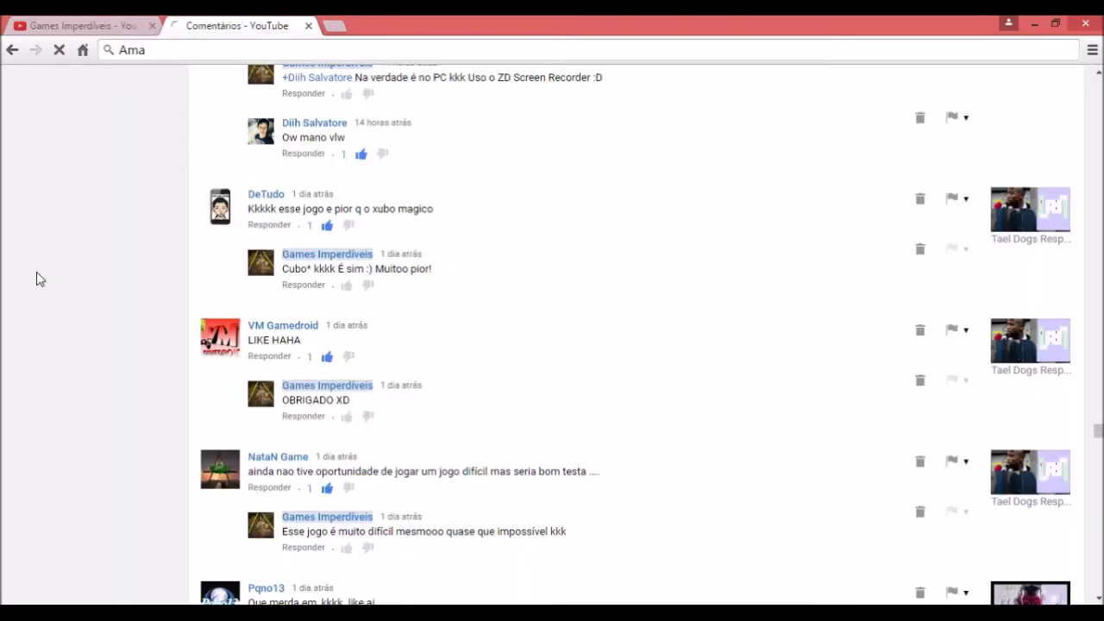
scroll(36, 271, "up", 4)
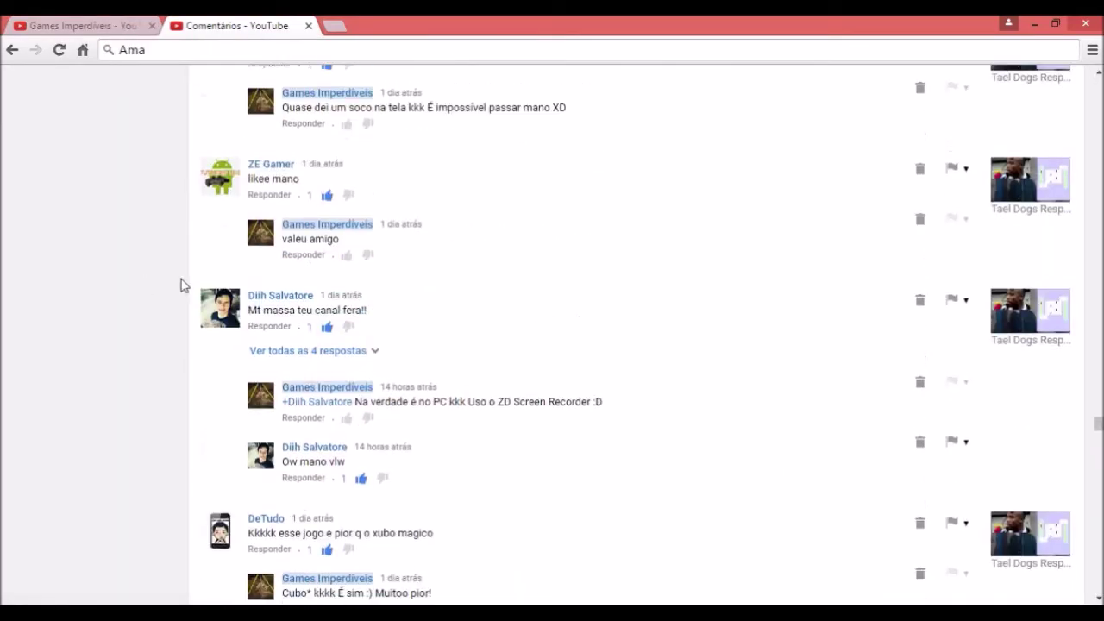
right_click(271, 297)
right_click(321, 394)
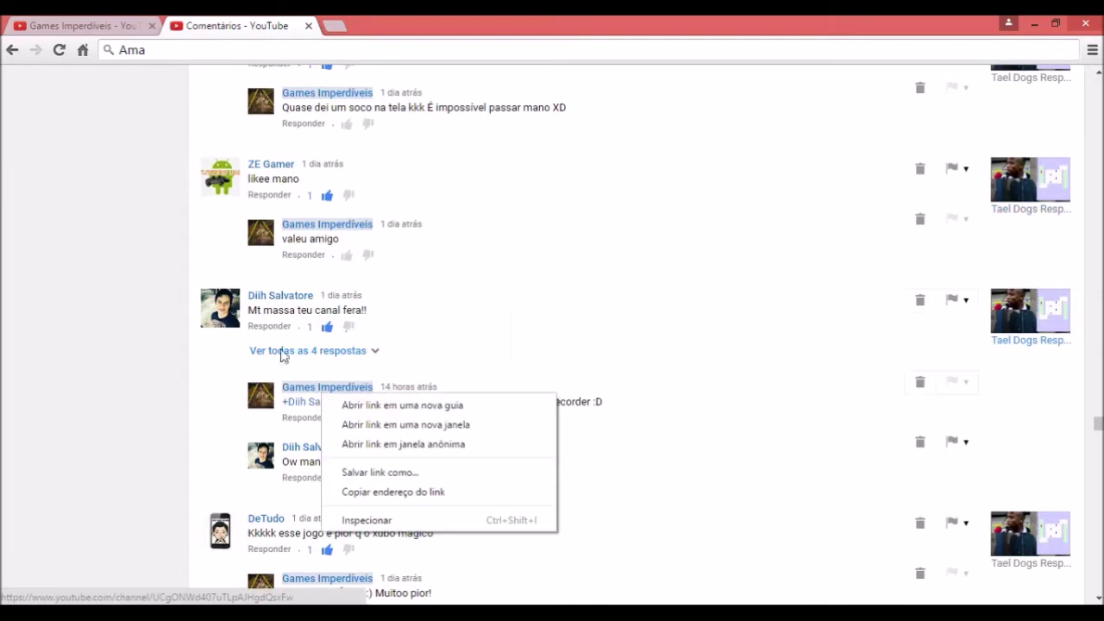
left_click(86, 26)
left_click(86, 25)
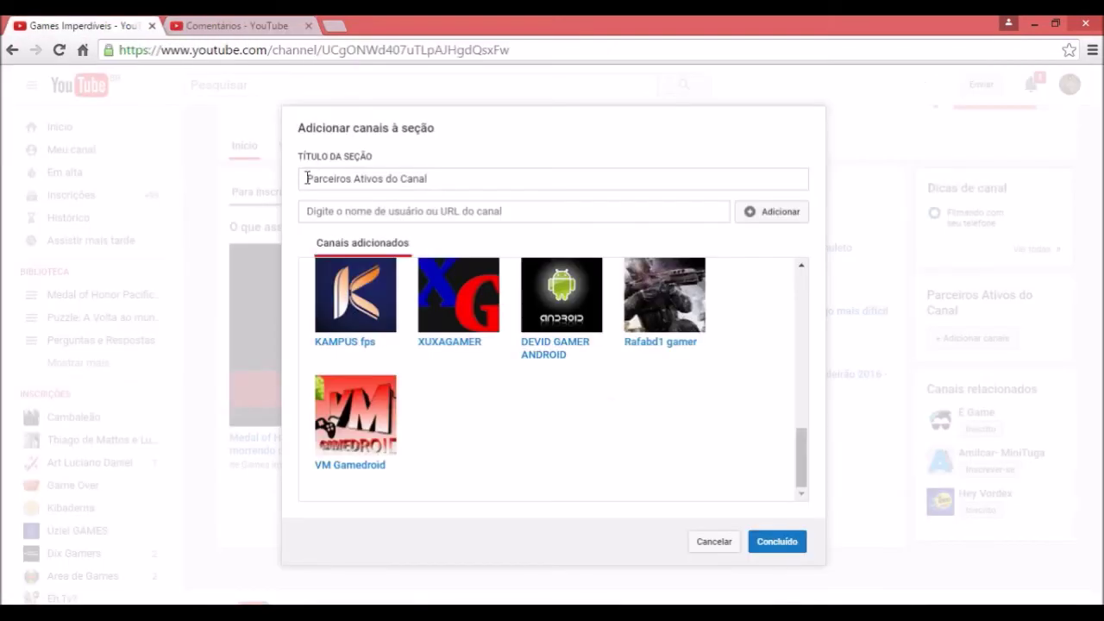
left_click(399, 215)
key("ctrl+v")
left_click(765, 217)
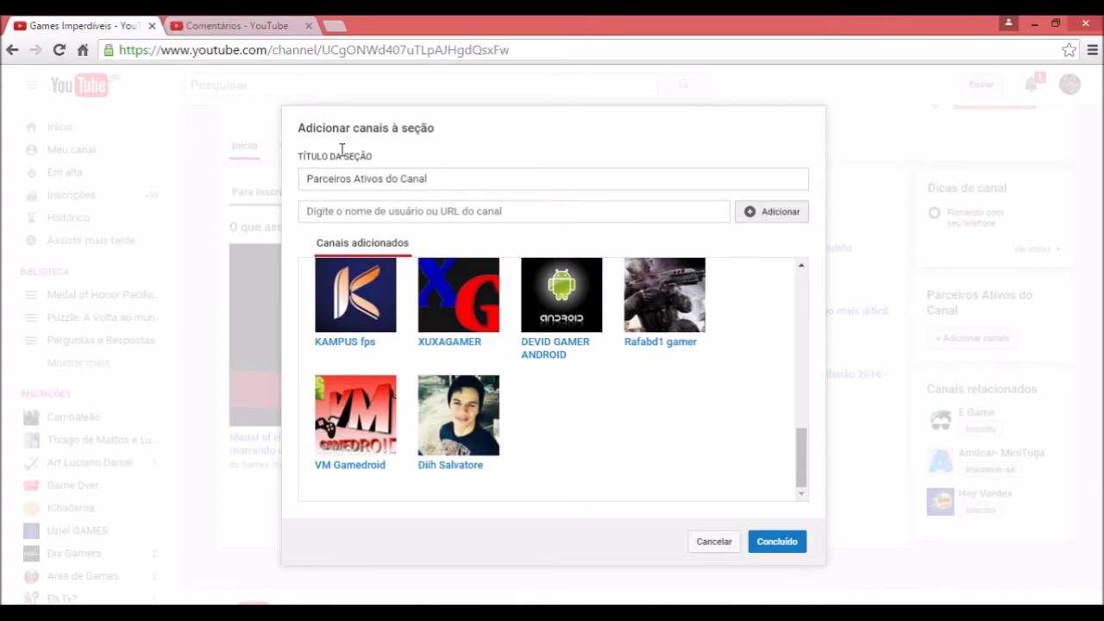
Add the ZE Gamer channel to the partners section using the link copied from its comment.
left_click(231, 28)
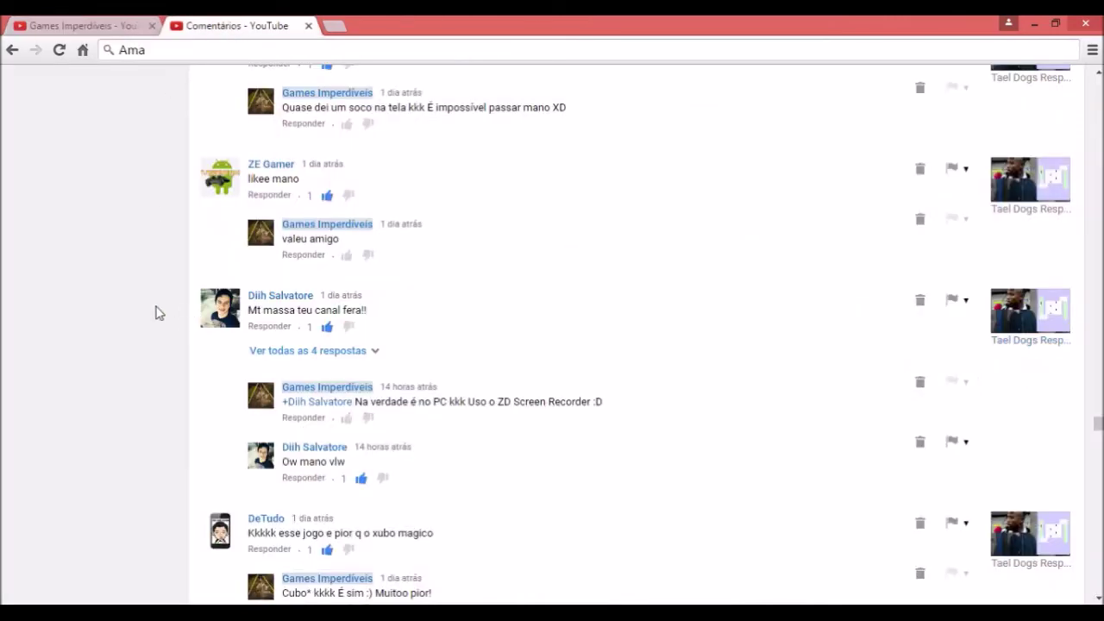
scroll(158, 313, "up", 1)
scroll(199, 349, "up", 2)
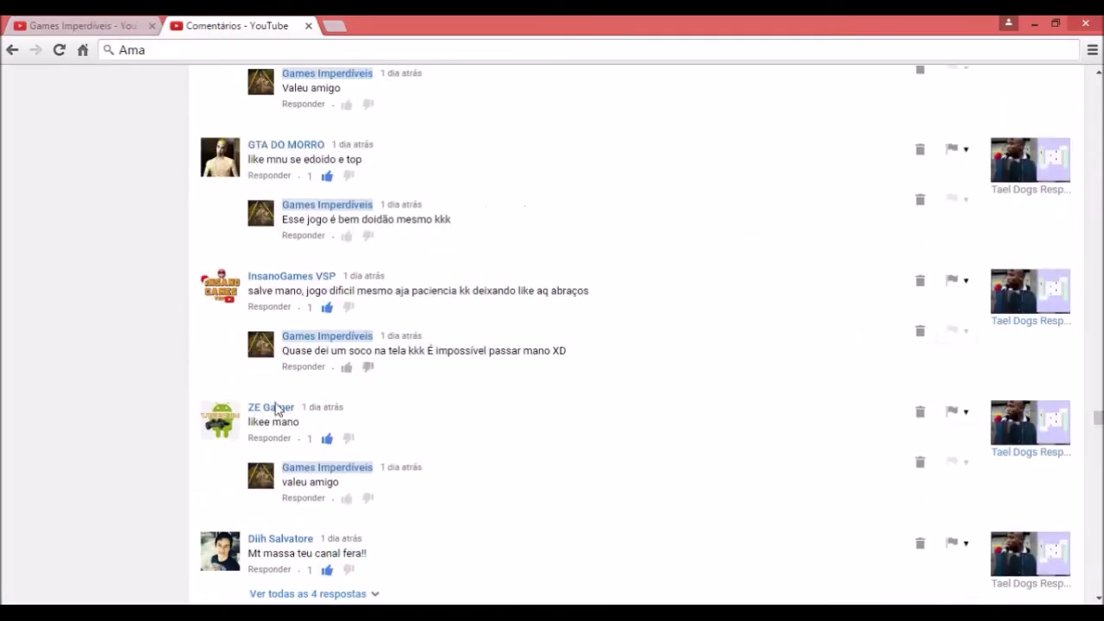
right_click(278, 418)
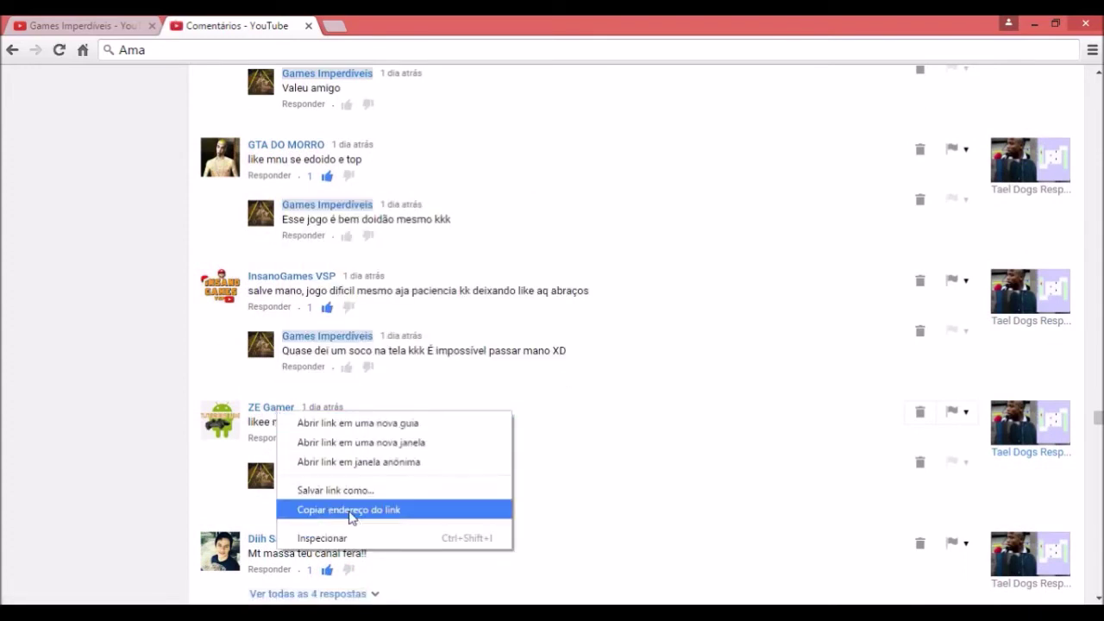
left_click(350, 510)
left_click(80, 28)
left_click(390, 216)
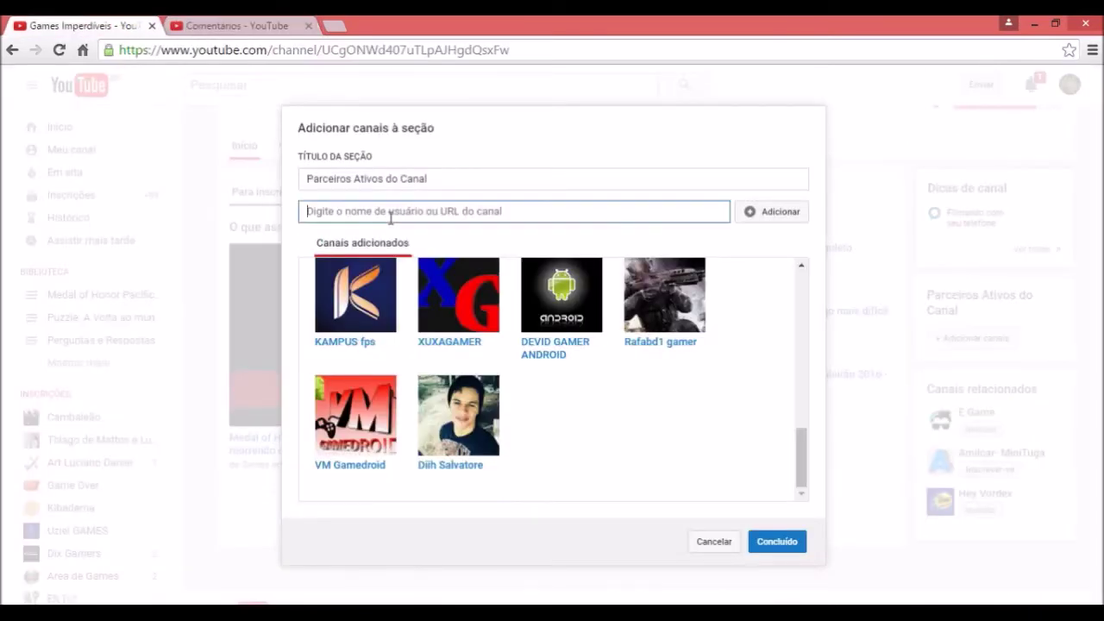
key("ctrl+v")
left_click(752, 215)
Copy the InsanoGames VSP channel's link from its comment and add the channel to the partners section.
left_click(229, 26)
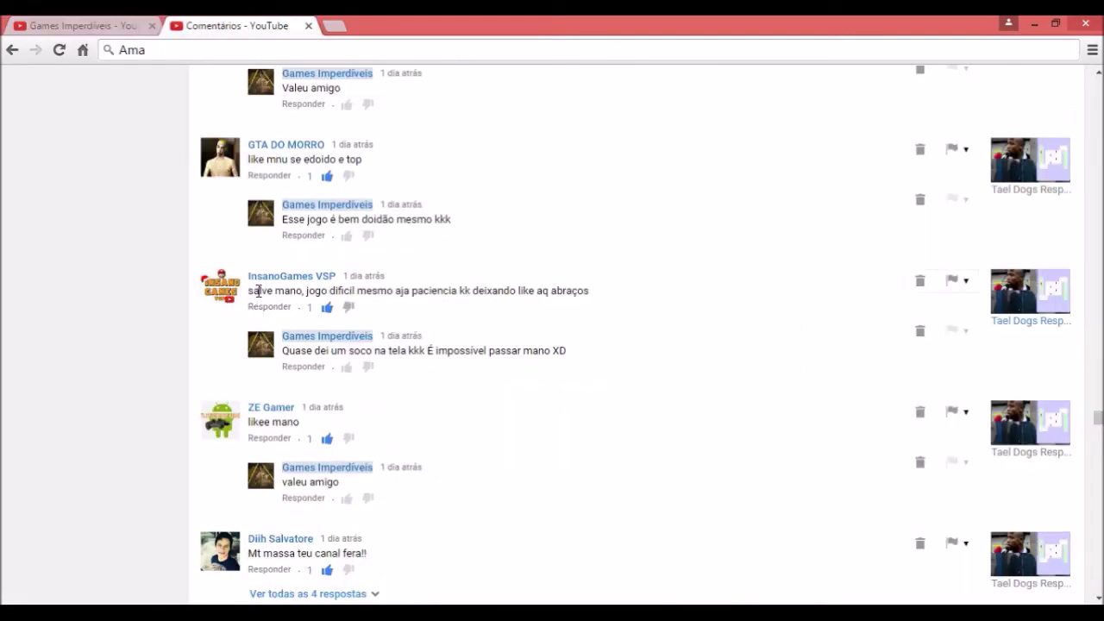
right_click(290, 277)
left_click(367, 377)
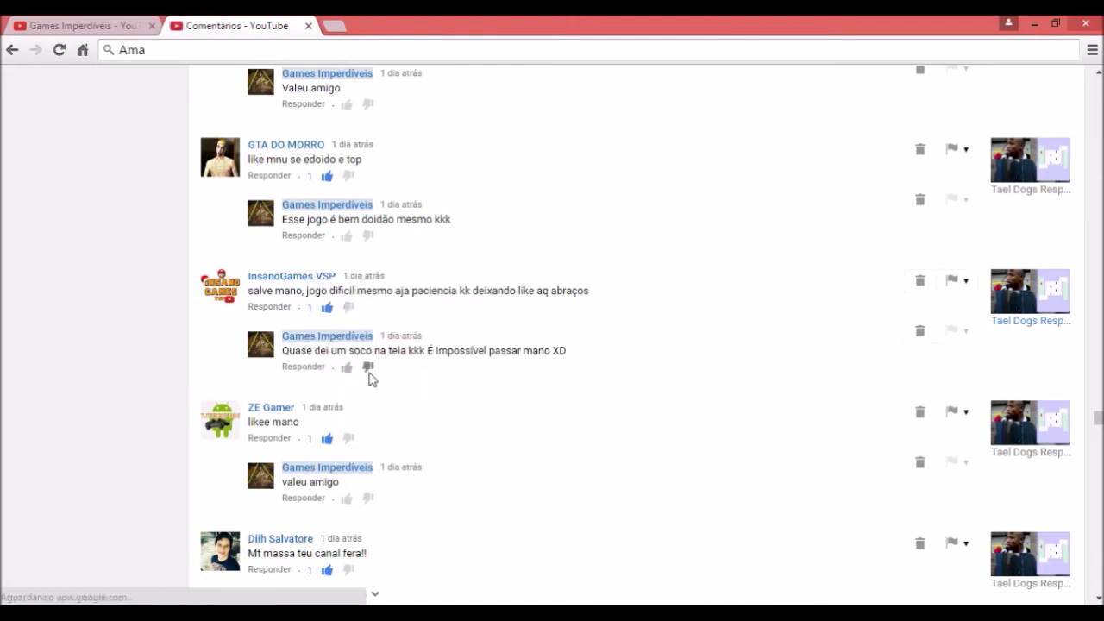
left_click(66, 24)
left_click(425, 215)
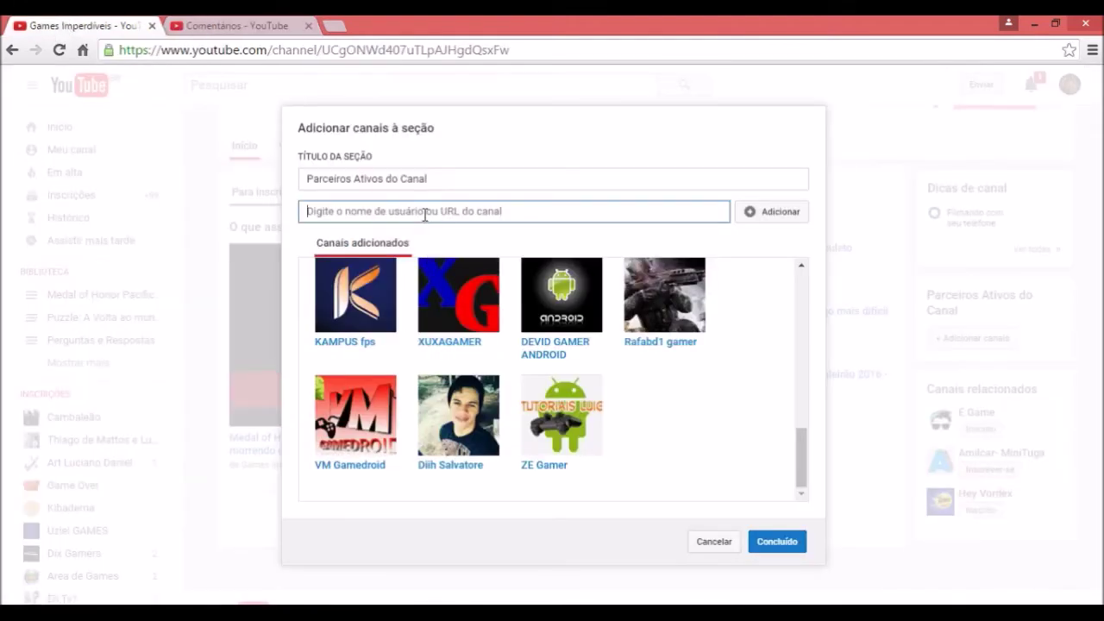
type("https://www.youtube.com/user/MrVitor123123")
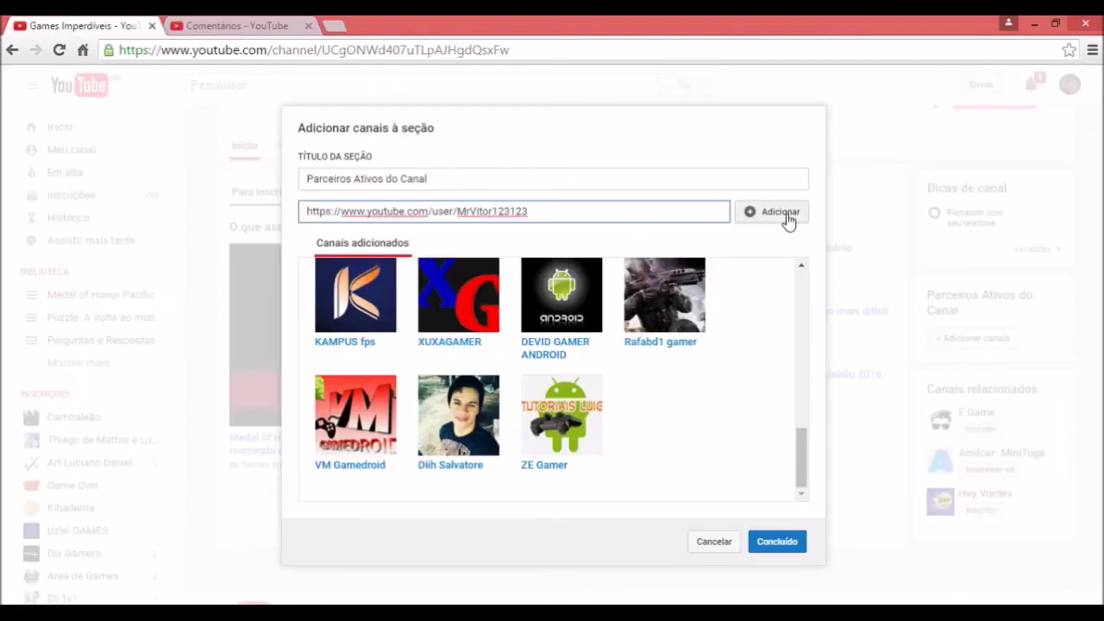
left_click(787, 215)
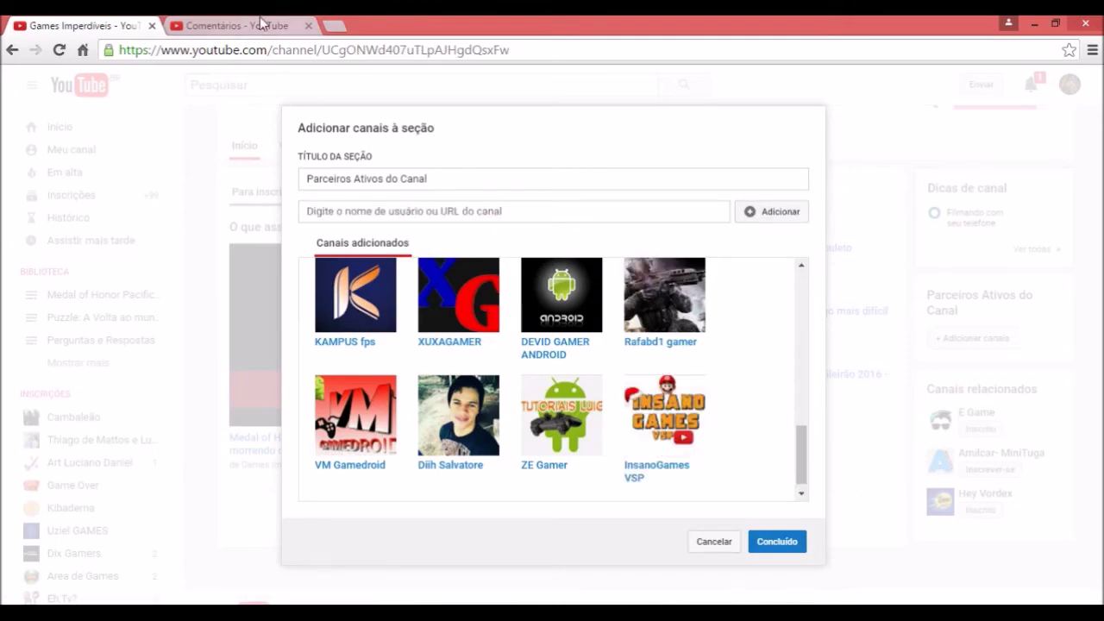
Add the GTA DO MORRO channel to the partners section using the link copied from its comment.
left_click(245, 27)
key("F5")
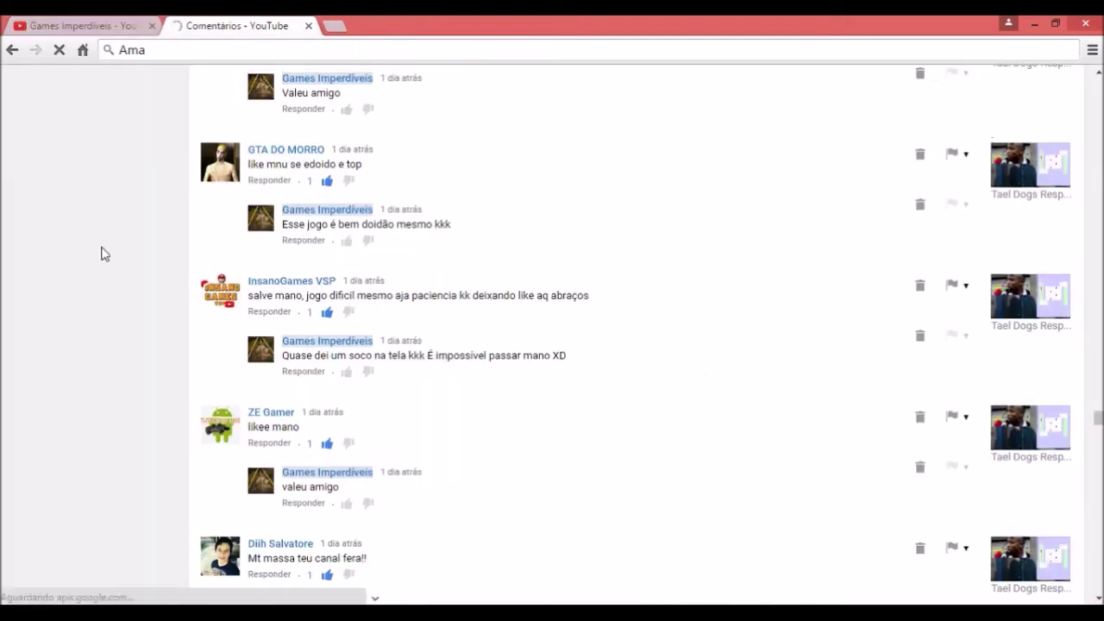
scroll(95, 263, "up", 2)
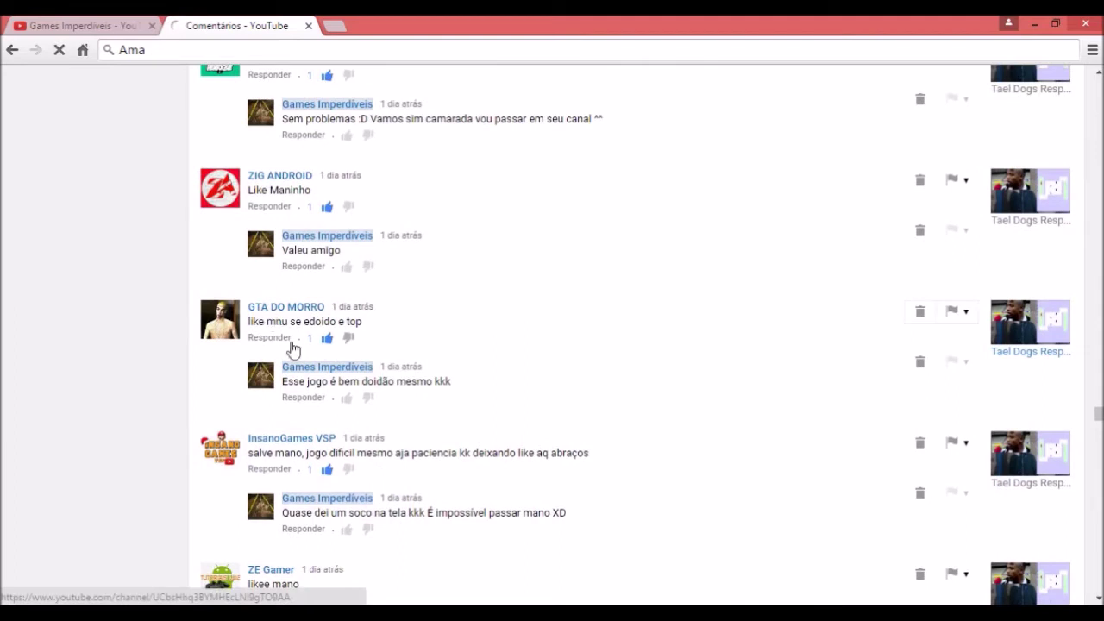
right_click(255, 308)
left_click(296, 402)
left_click(102, 30)
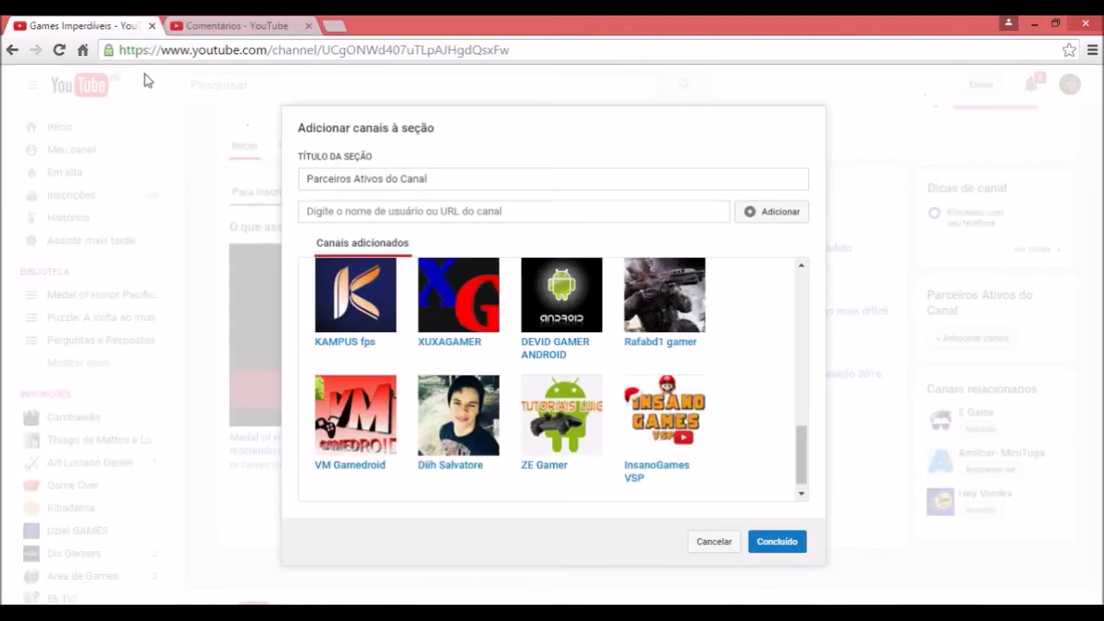
left_click(485, 218)
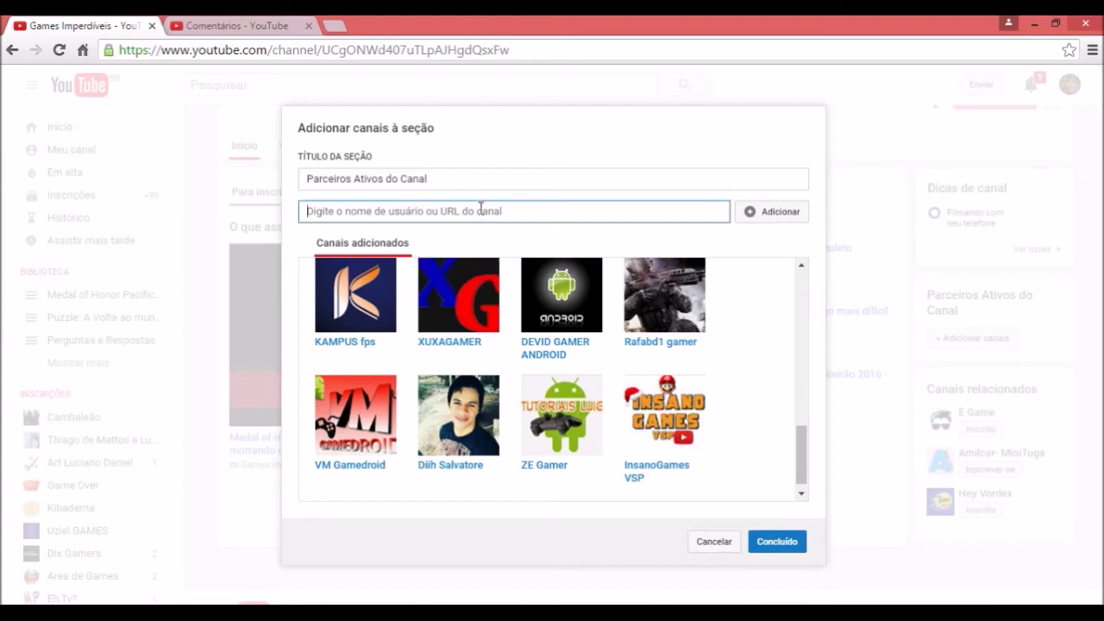
key("ctrl+v")
left_click(770, 219)
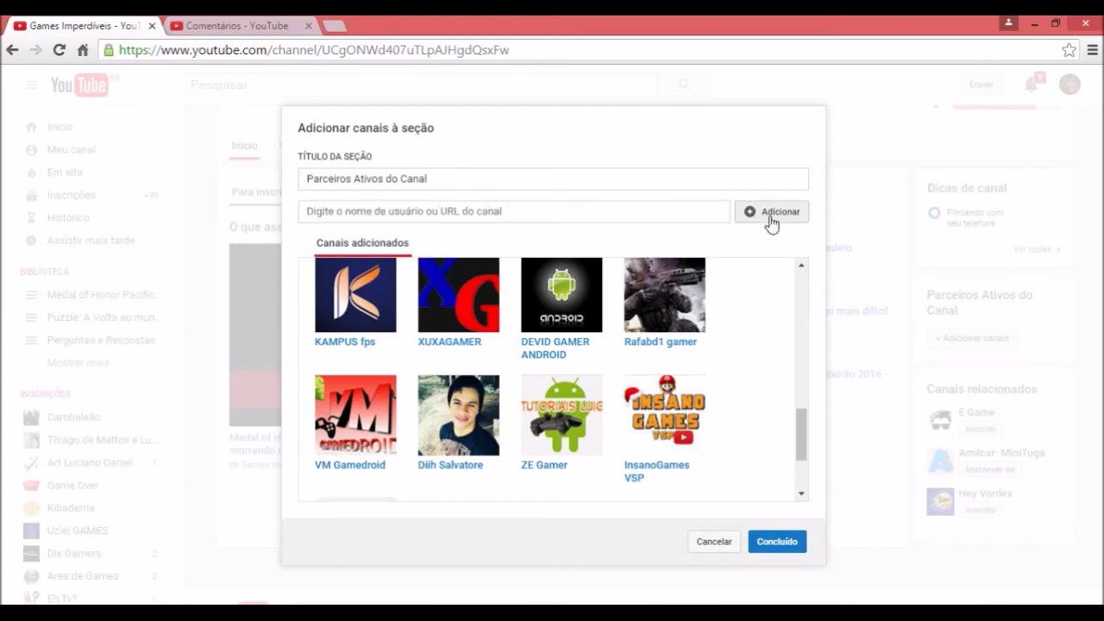
Copy the ZIG ANDROID channel's link from its comment and add the channel to the partners section.
left_click(233, 29)
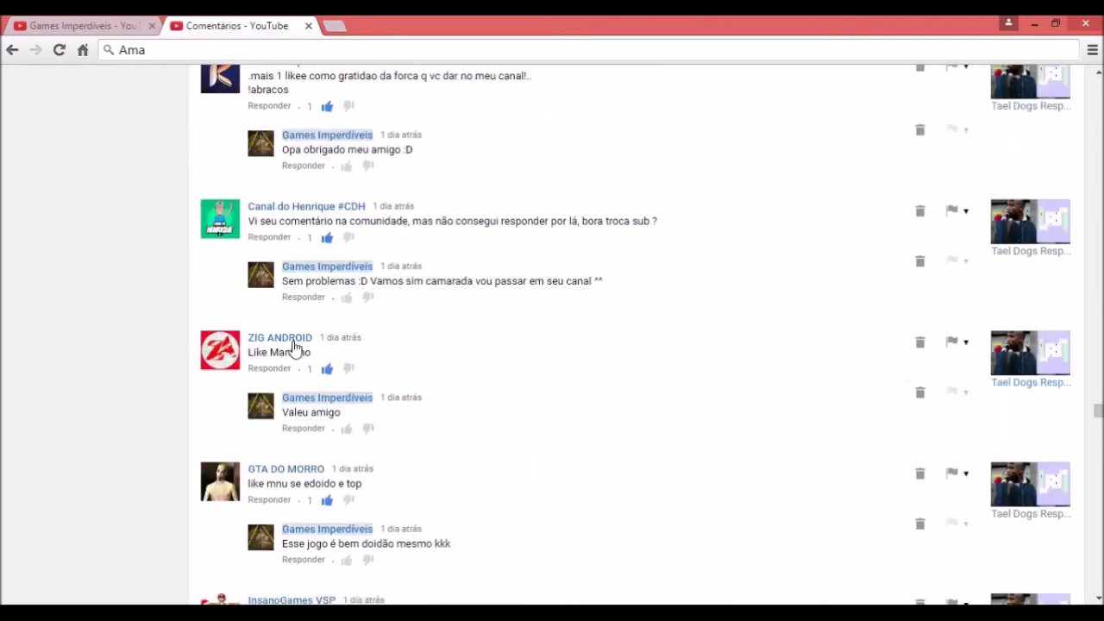
right_click(293, 337)
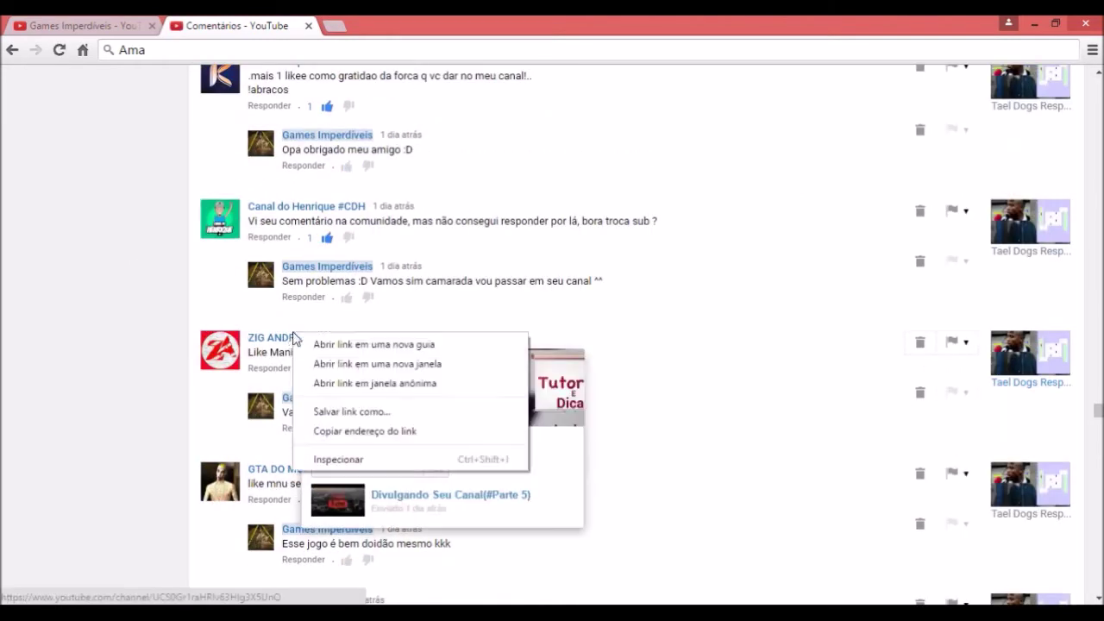
left_click(354, 432)
left_click(104, 28)
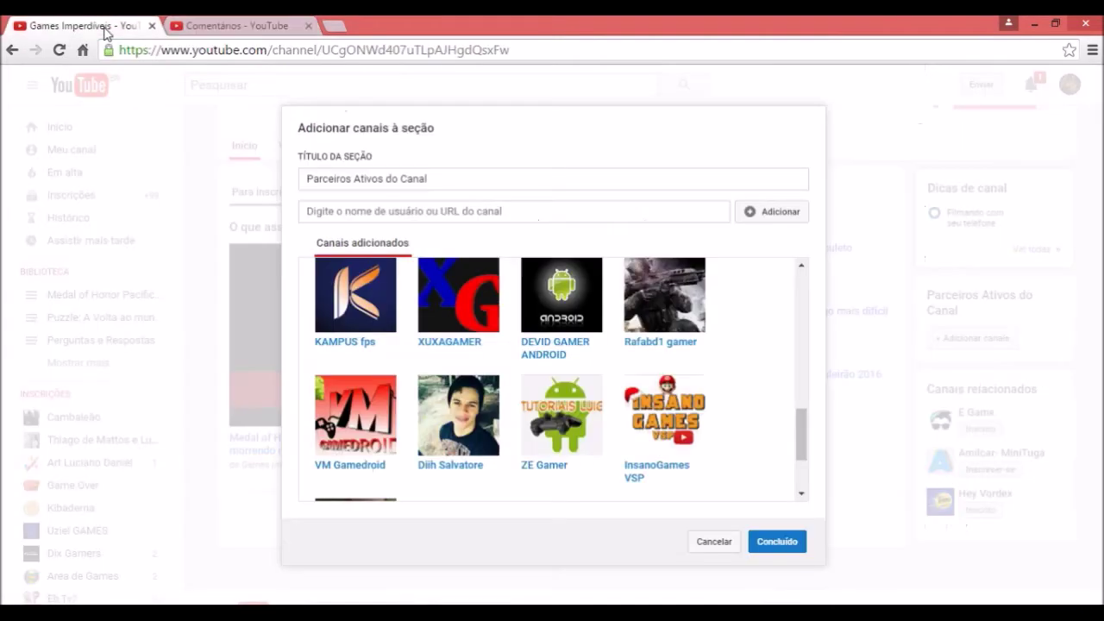
left_click(411, 214)
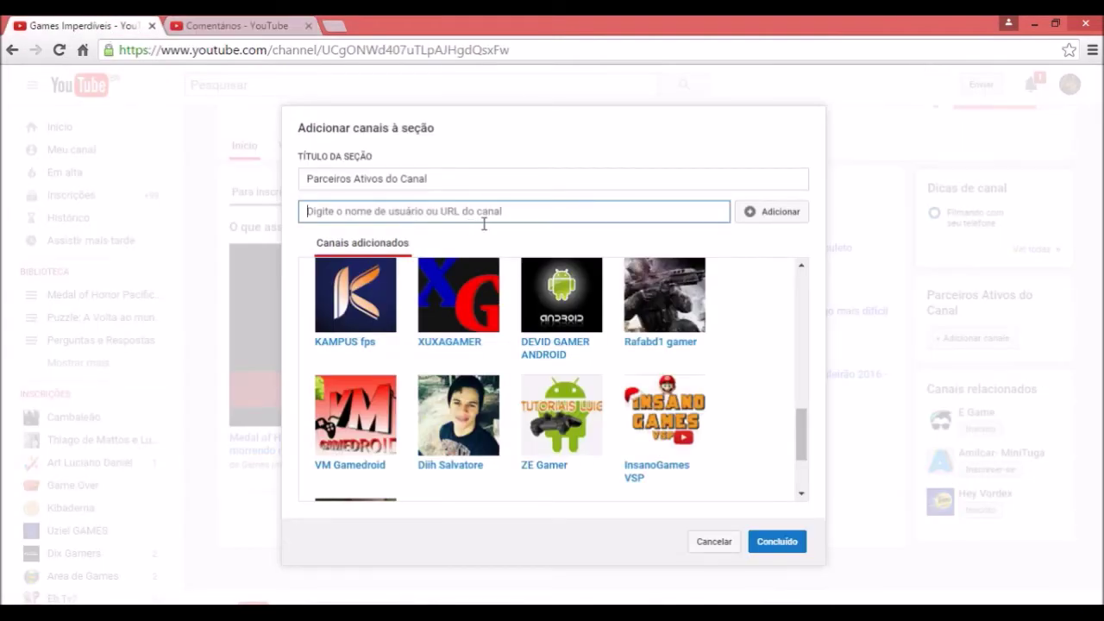
type("https://www.youtube.com/channel/UCS0Gr1raHRlv63HIg3X5UnQ")
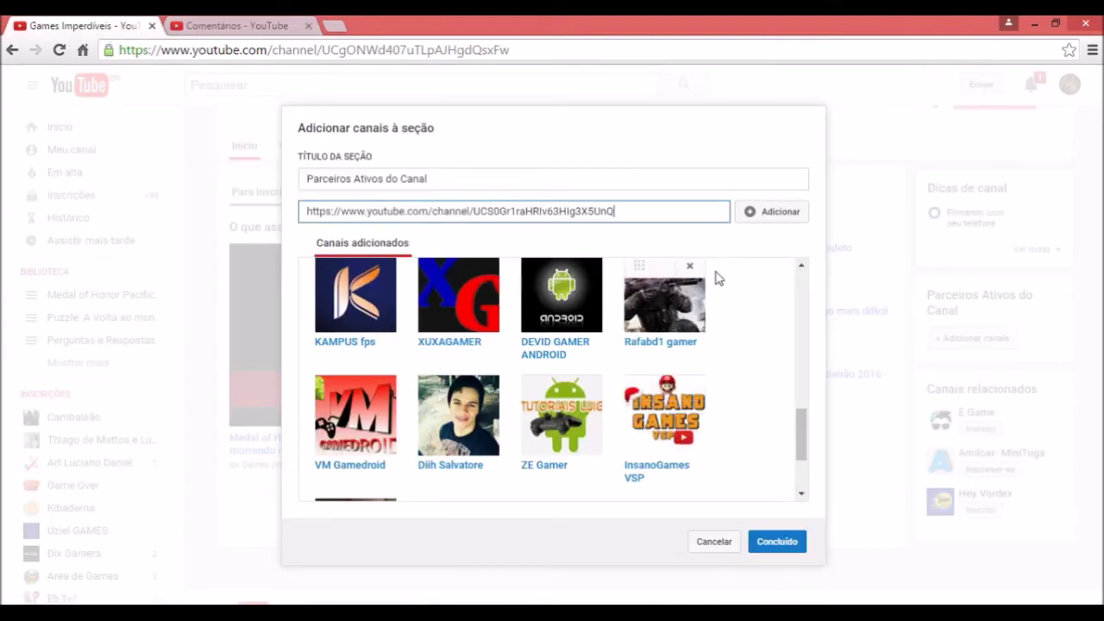
left_click(778, 221)
Copy the Canal do Henrique #CDH channel's link from its comment and add the channel to the partners section.
left_click(271, 29)
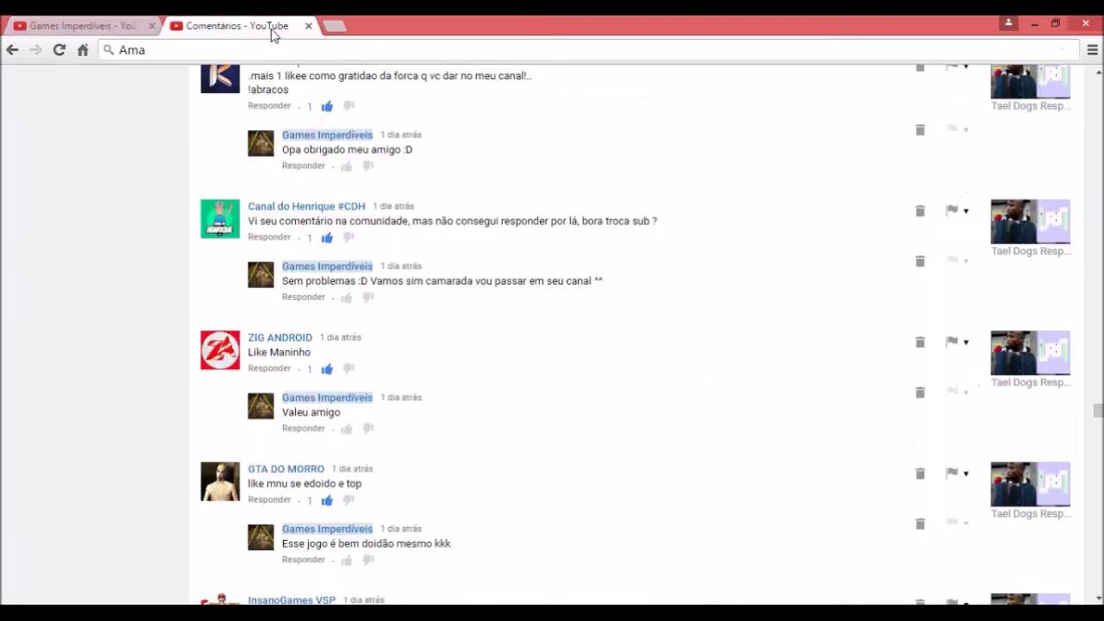
scroll(130, 293, "up", 3)
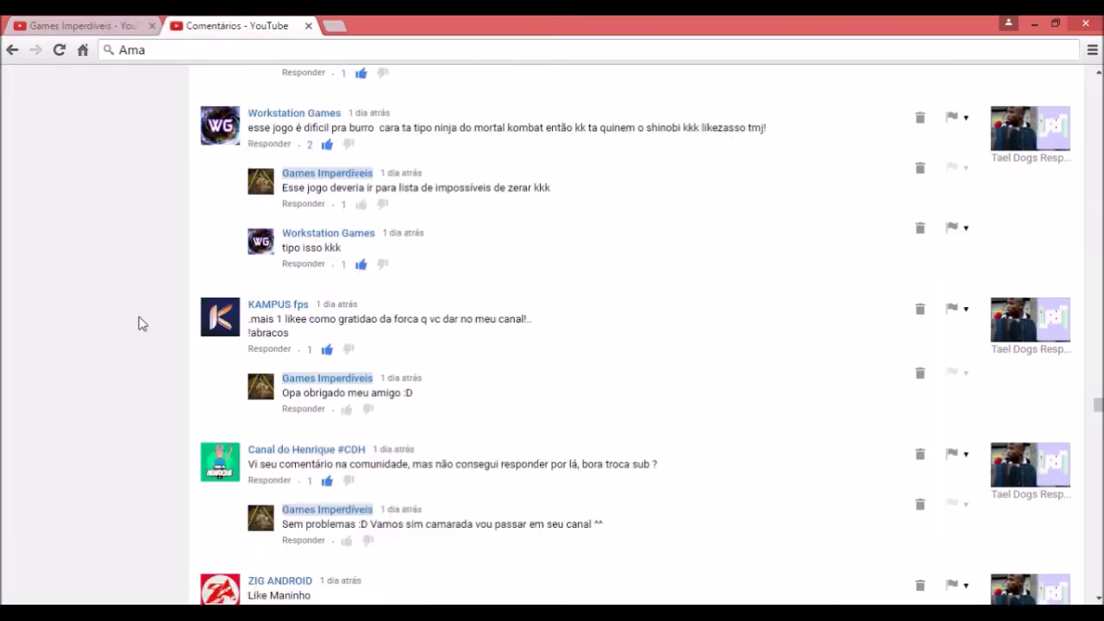
scroll(138, 324, "down", 1)
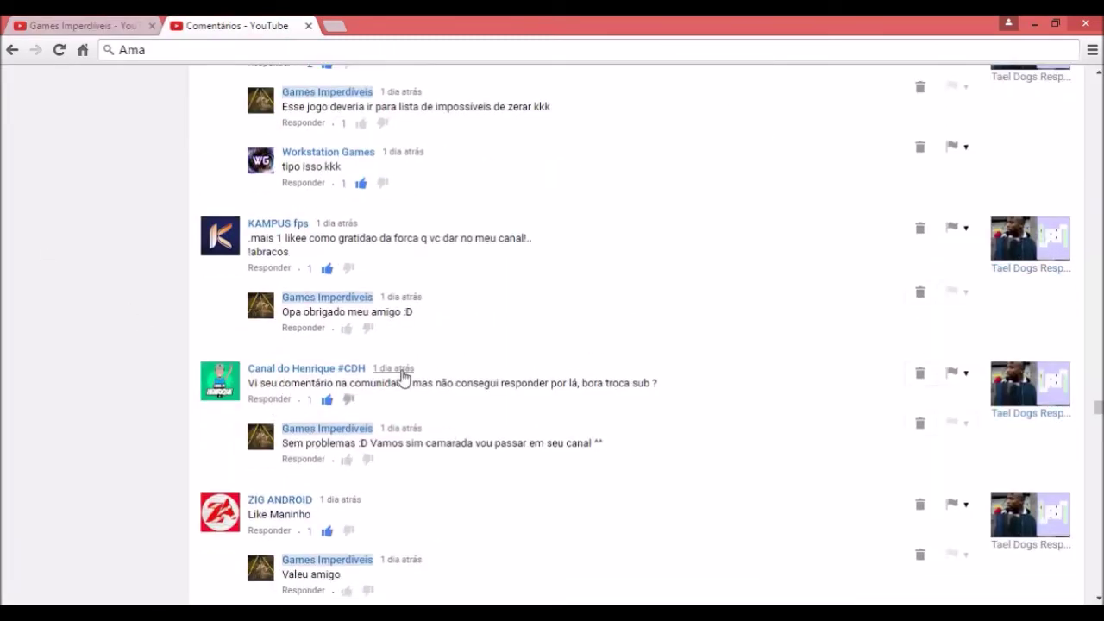
left_click(316, 371)
left_click(402, 469)
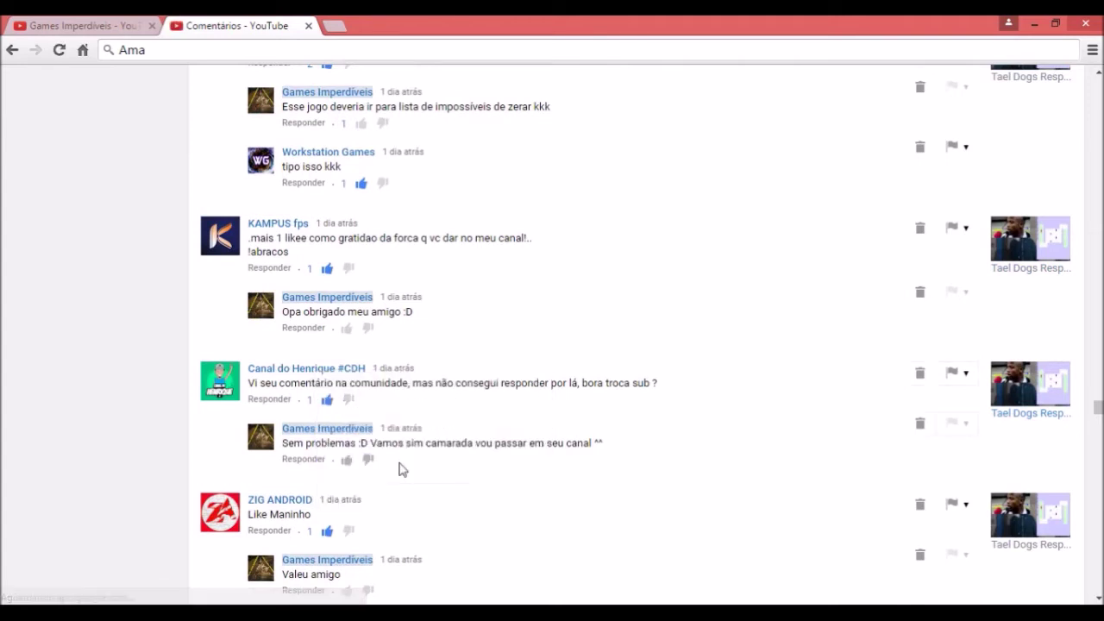
left_click(93, 28)
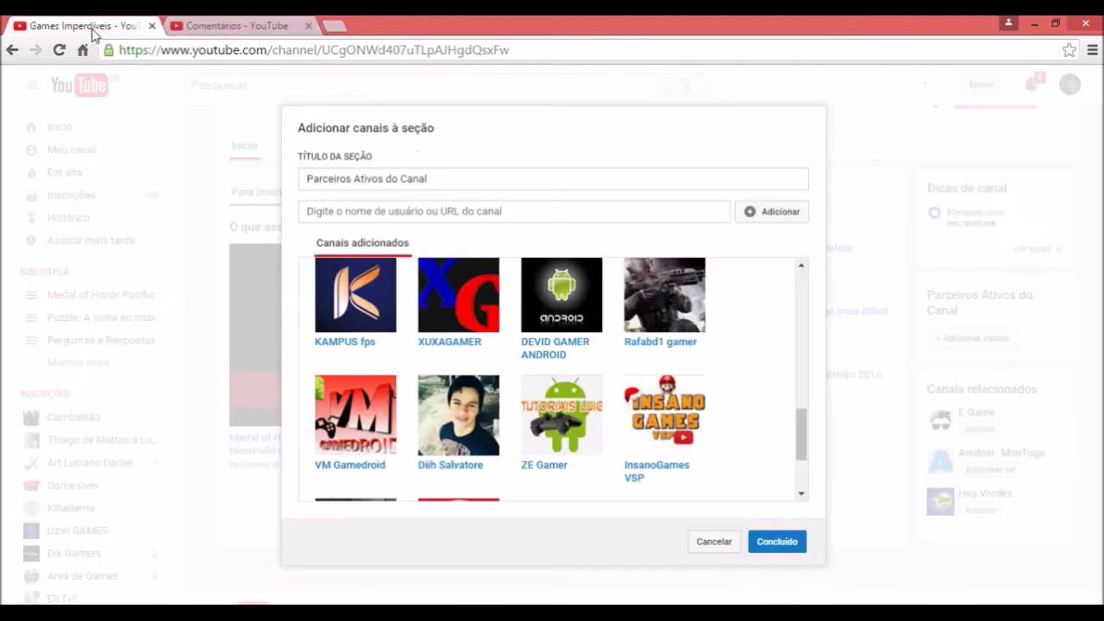
left_click(414, 209)
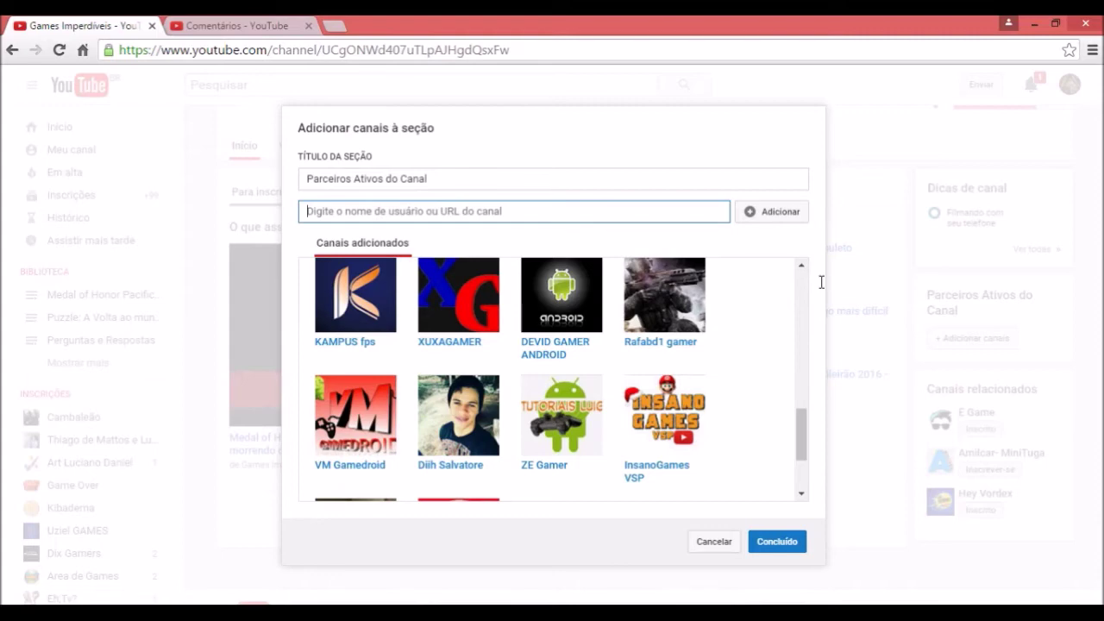
type("https://www.youtube.com/user/RiqueProd")
left_click(772, 221)
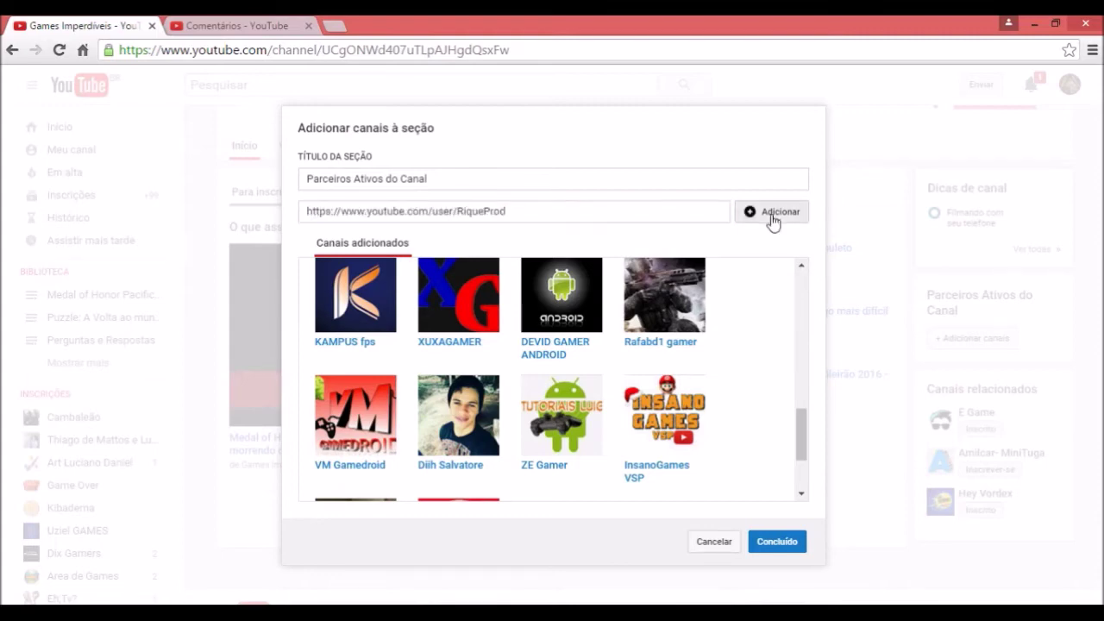
scroll(776, 363, "down", 3)
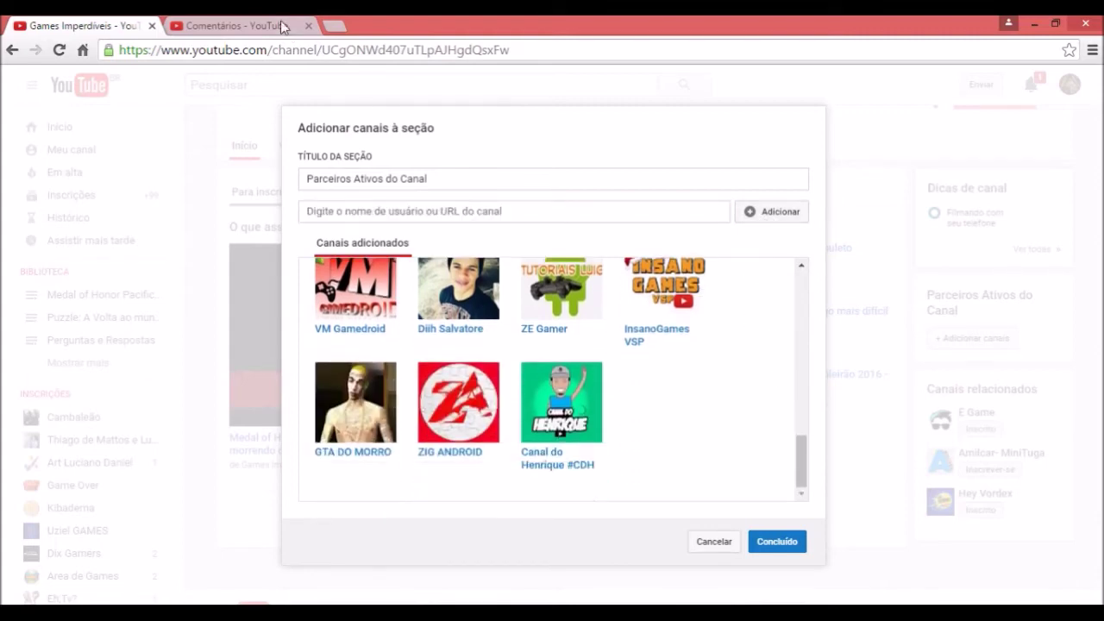
Copy the mine block channel's link from its comment and add the channel to the partners section.
left_click(245, 27)
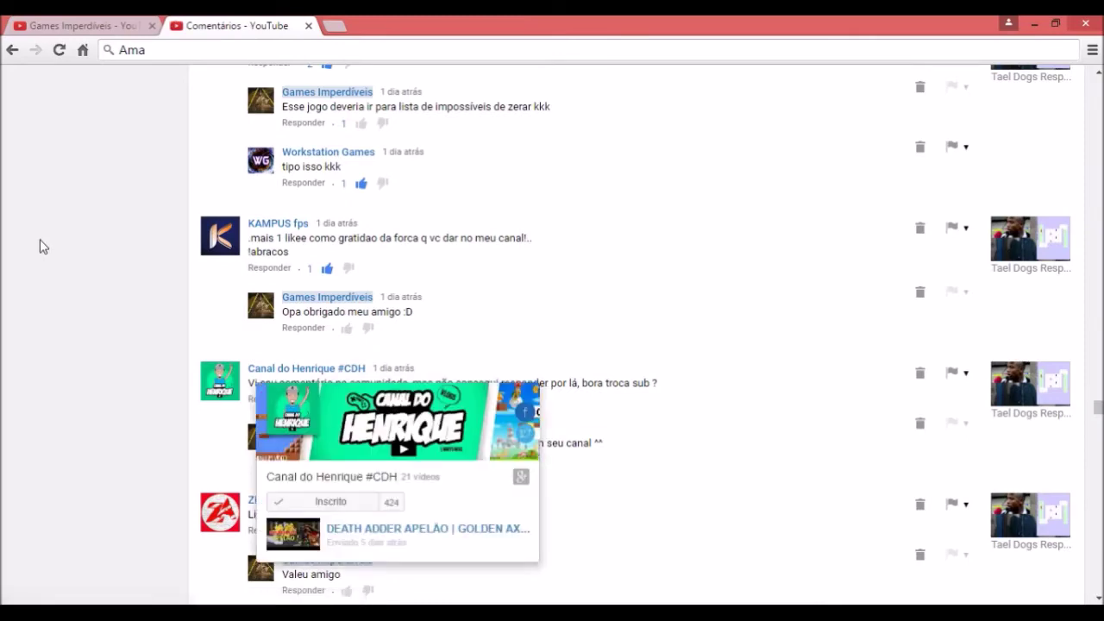
scroll(221, 377, "up", 4)
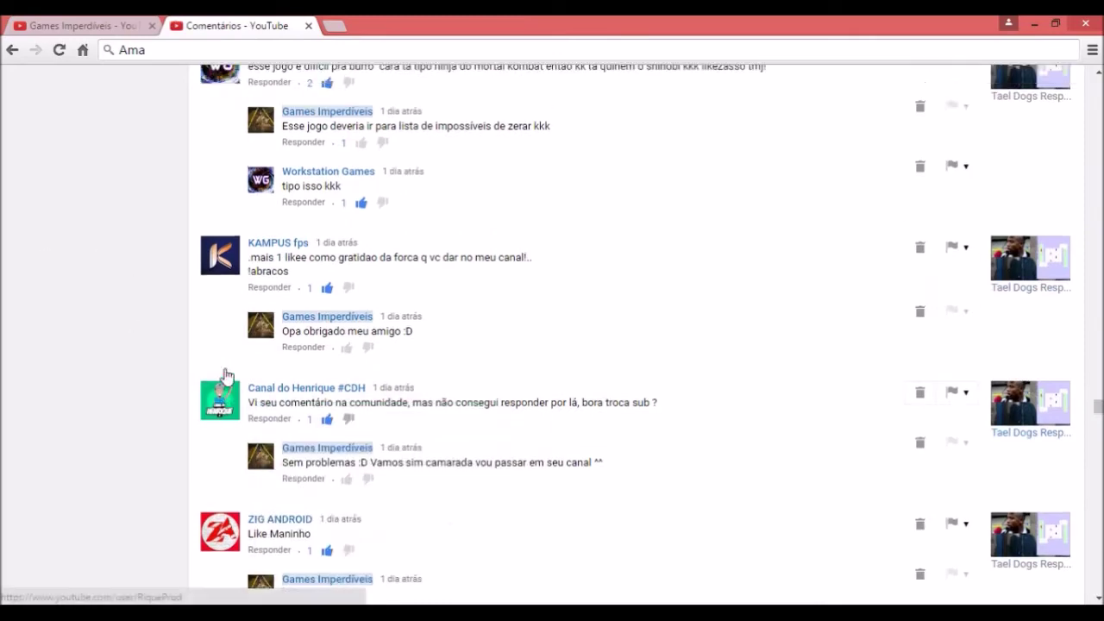
scroll(226, 373, "up", 2)
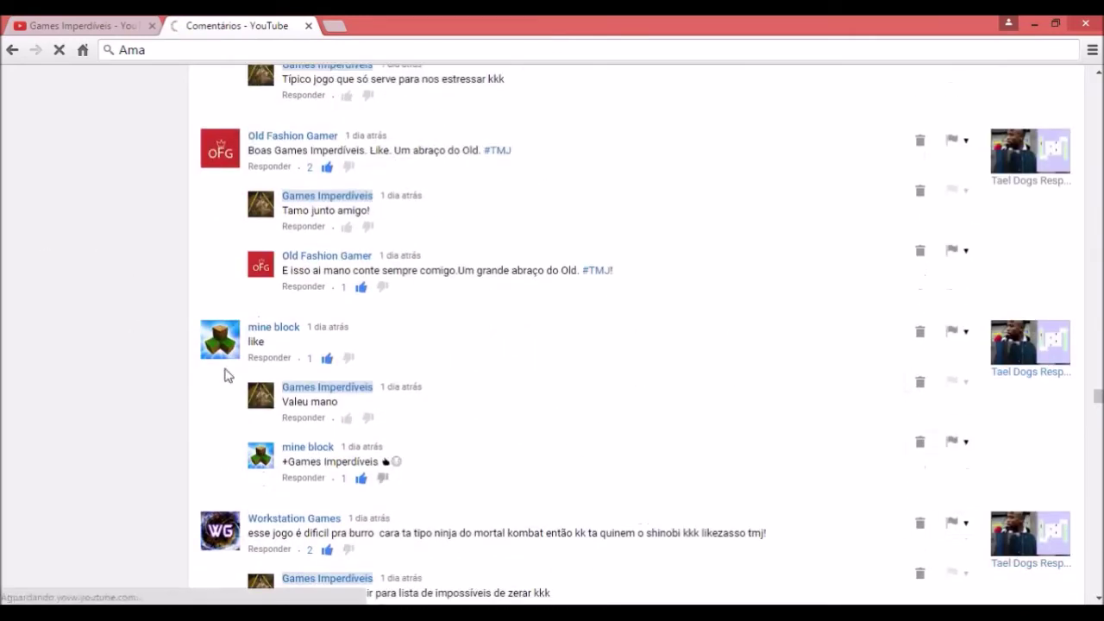
right_click(275, 327)
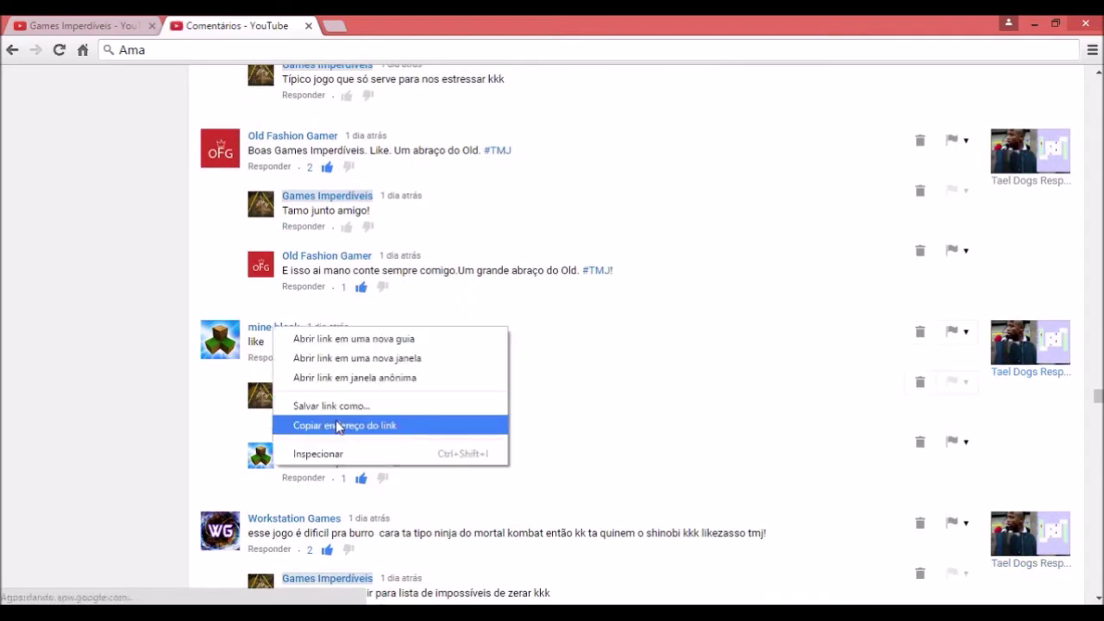
left_click(338, 426)
left_click(78, 26)
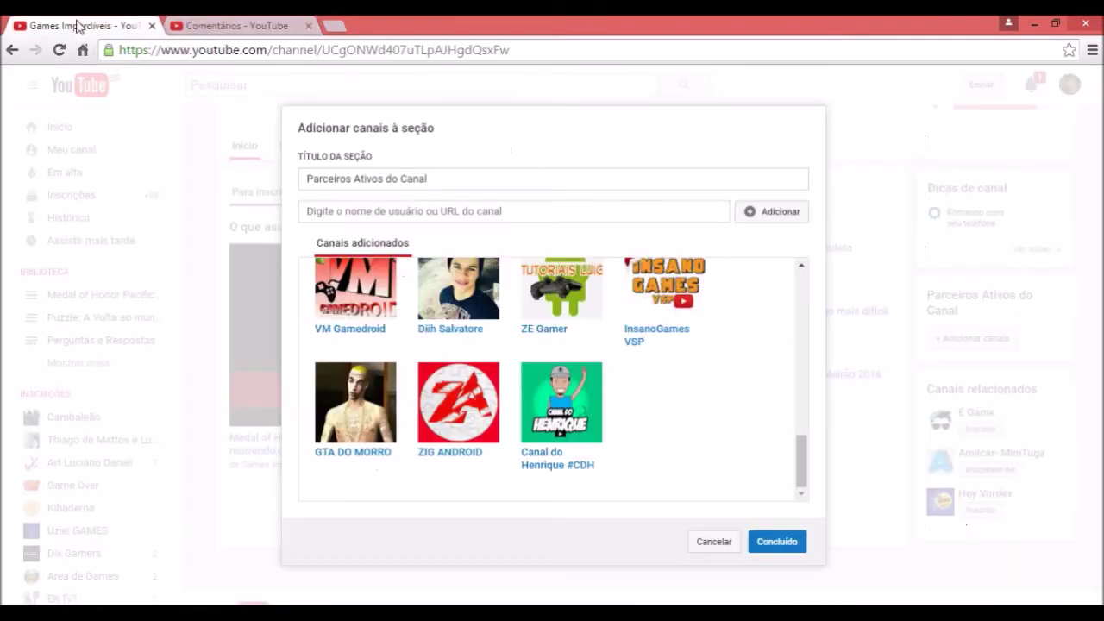
left_click(450, 221)
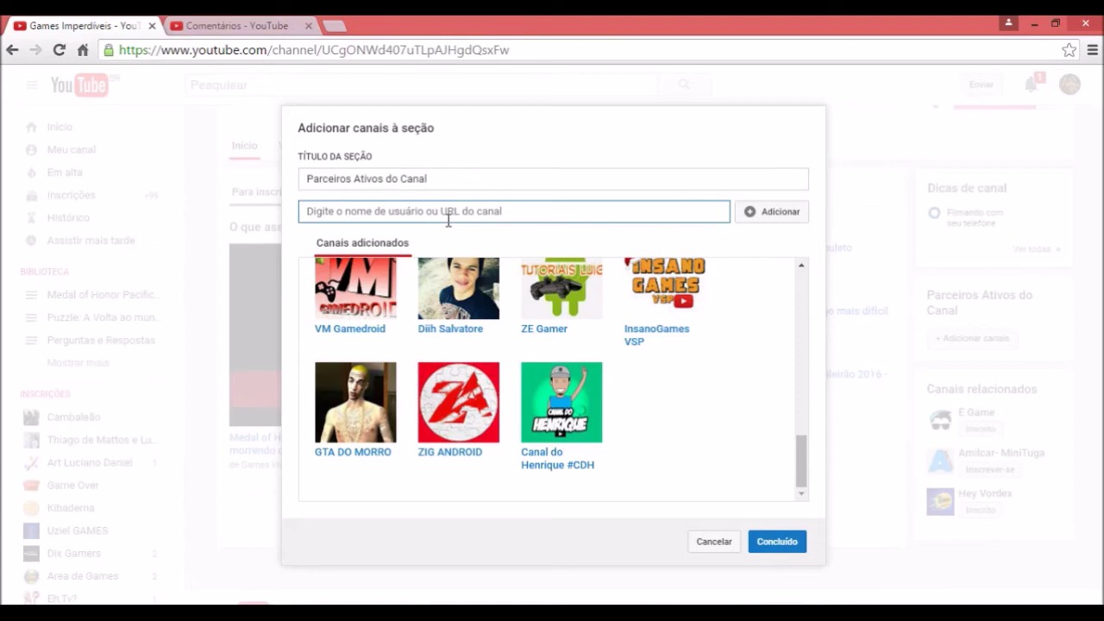
type("https://www.youtube.com/channel/UCSNFx8aUTkDBF39JS_XKymQ")
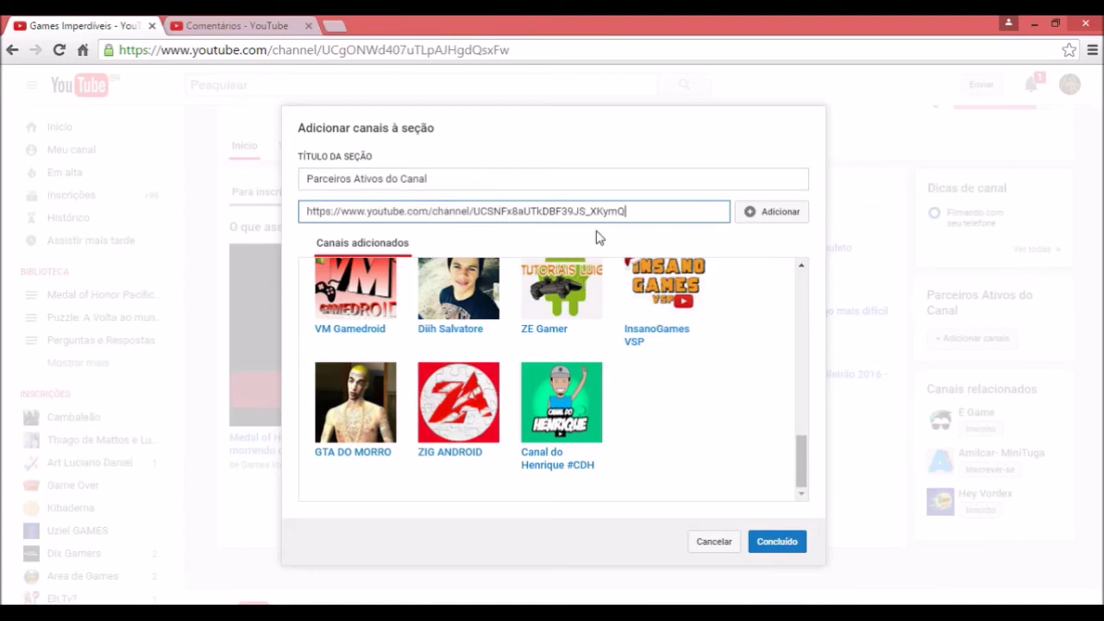
left_click(783, 216)
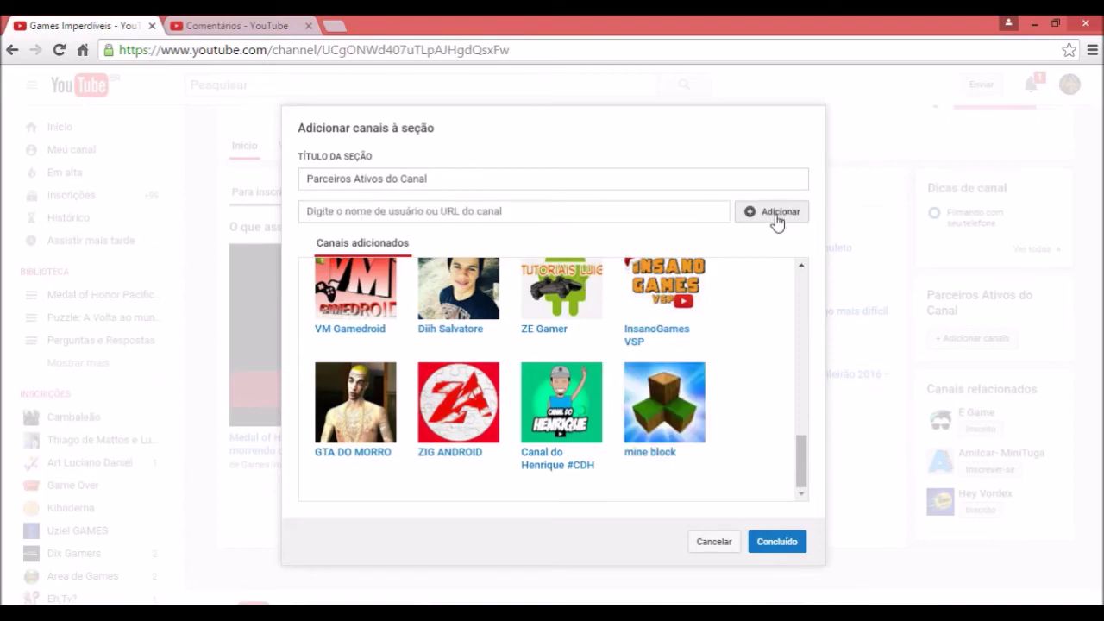
Copy the D.R 18 Gamer channel's link from its comment and add the channel to the partners section.
left_click(221, 31)
scroll(104, 306, "up", 4)
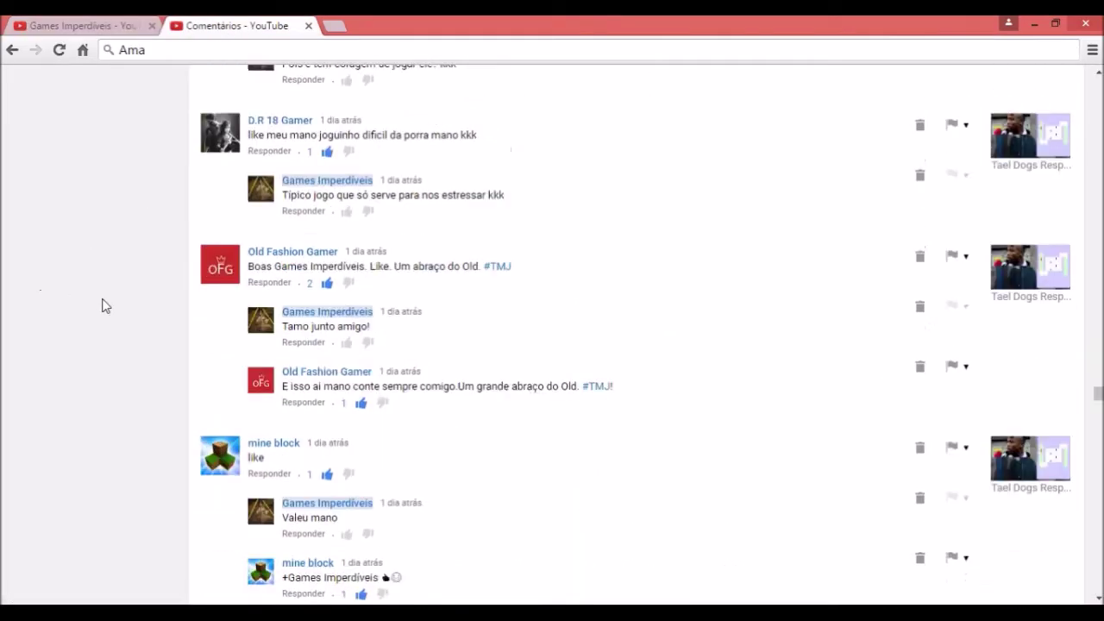
right_click(290, 329)
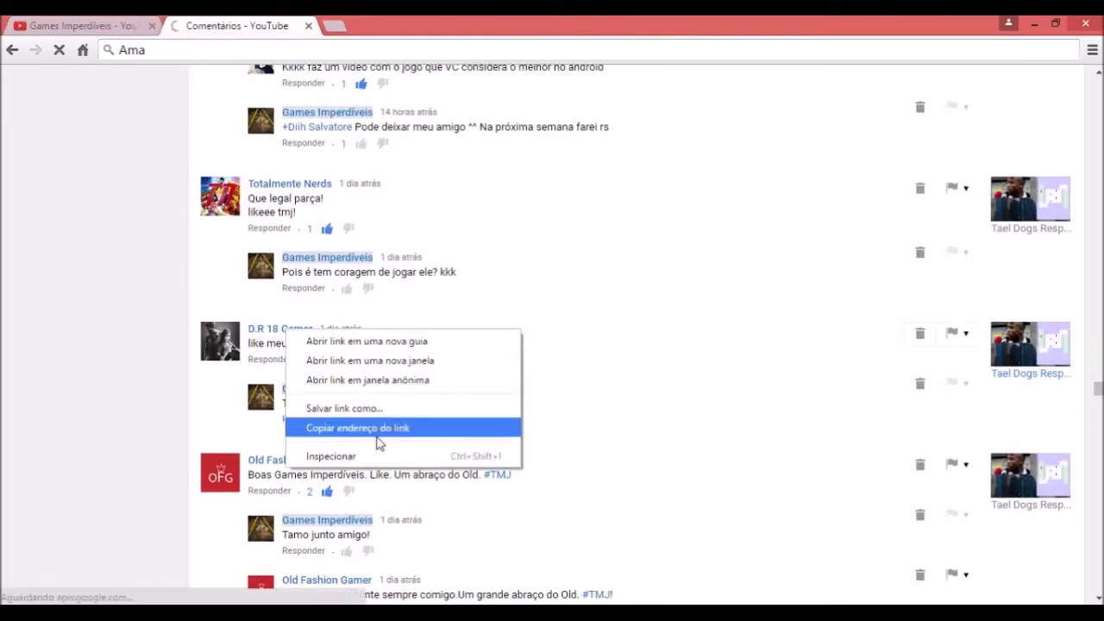
left_click(470, 427)
left_click(81, 26)
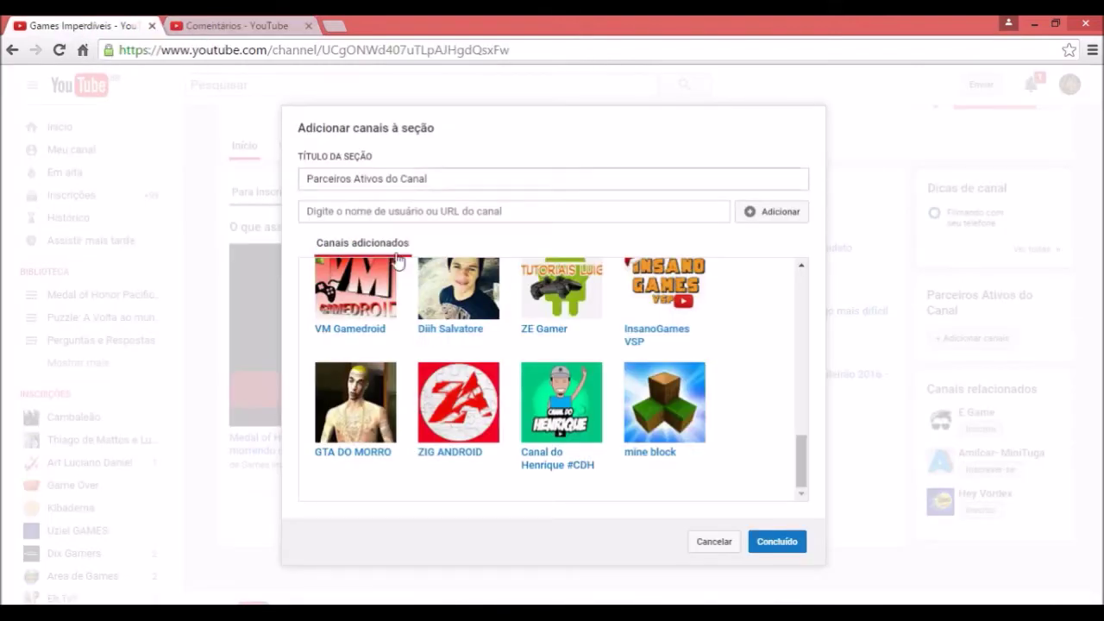
left_click(458, 217)
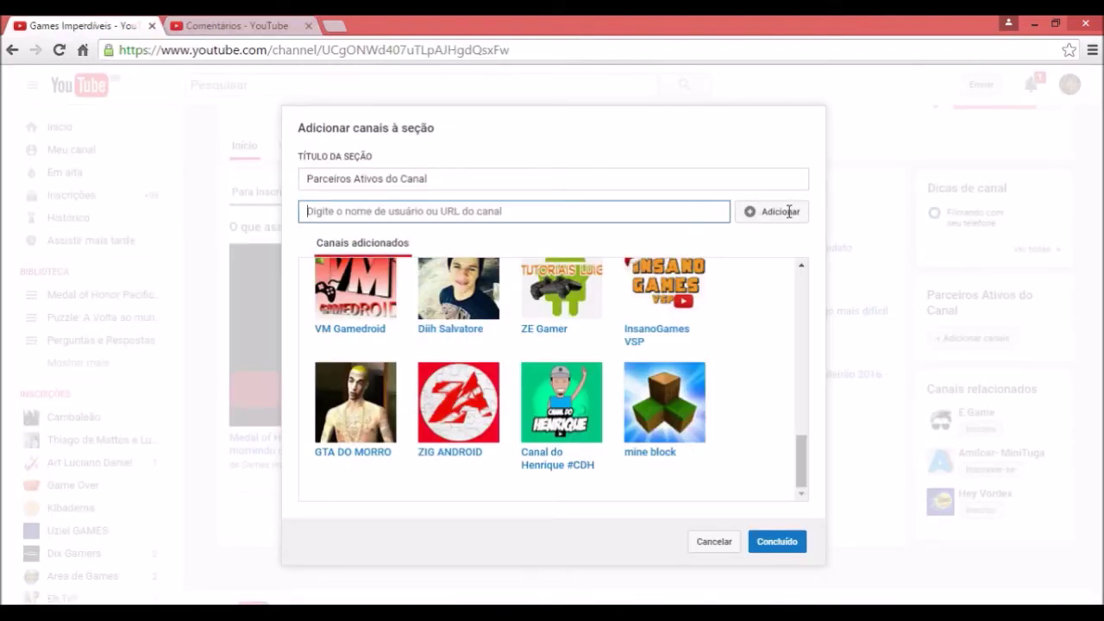
type("https://www.youtube.com/user/darllanpm")
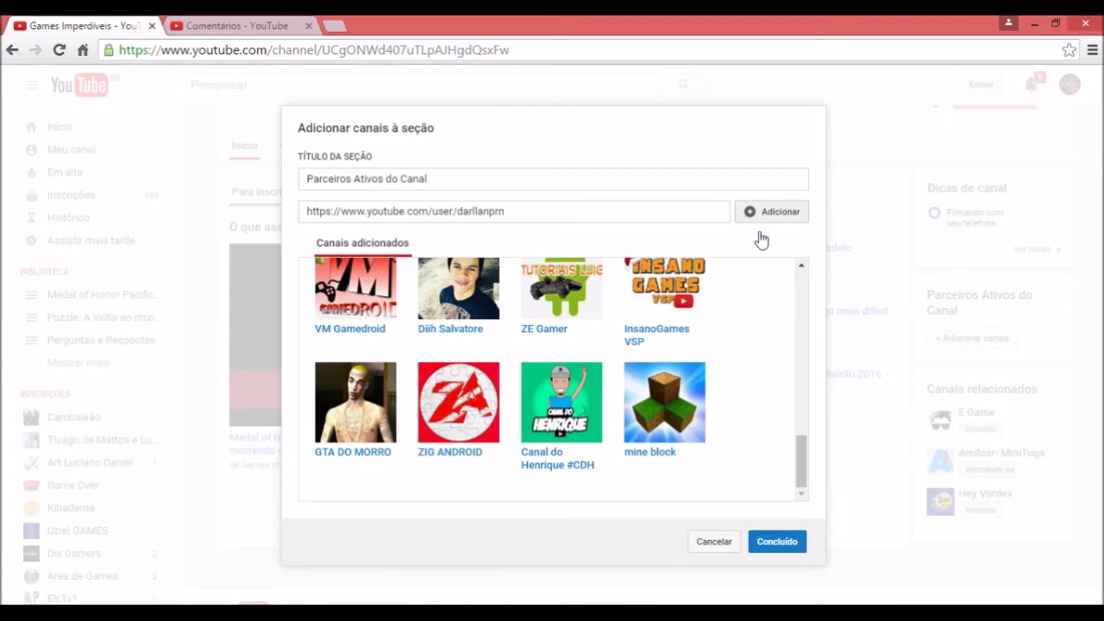
left_click(772, 211)
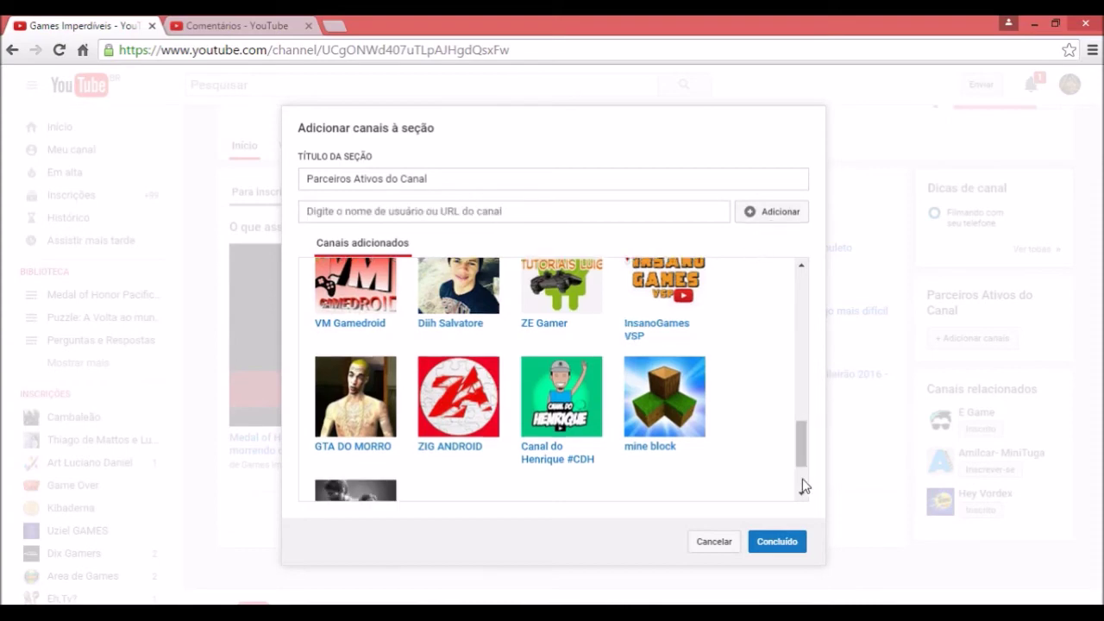
scroll(801, 484, "down", 2)
Copy the Totalmente Nerds channel's link from its comment and add the channel to the partners section.
left_click(211, 26)
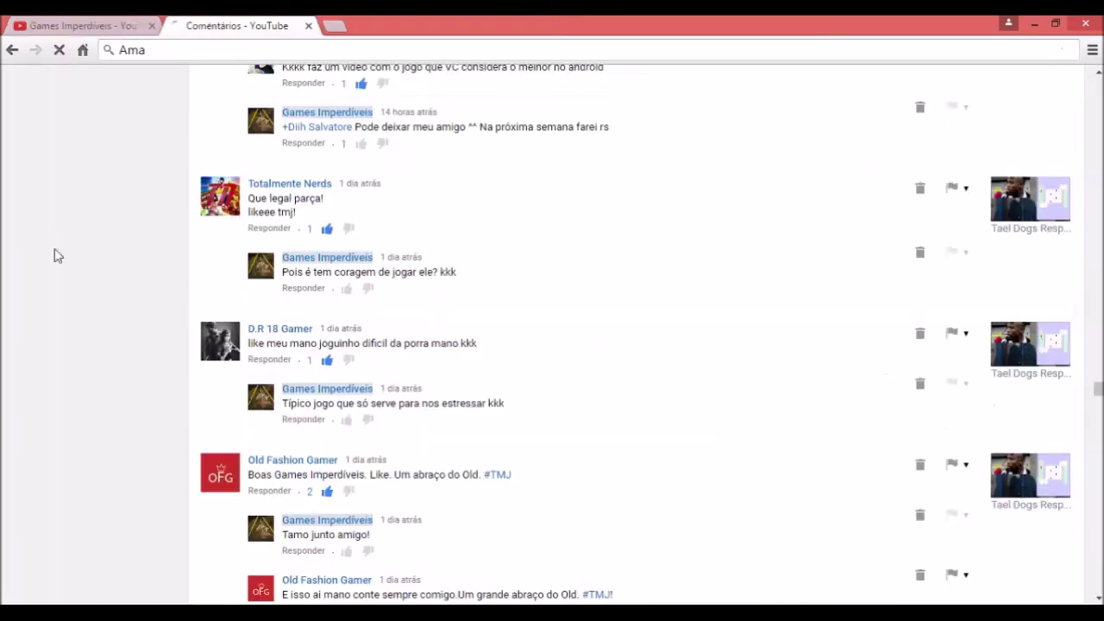
scroll(173, 370, "up", 3)
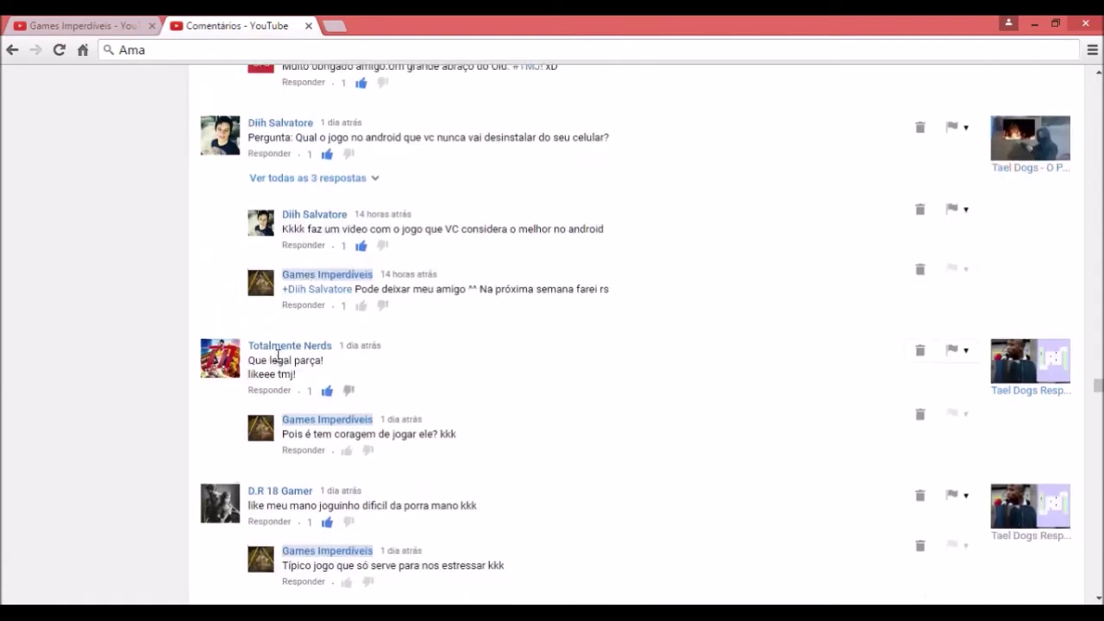
right_click(280, 355)
left_click(268, 350)
right_click(268, 350)
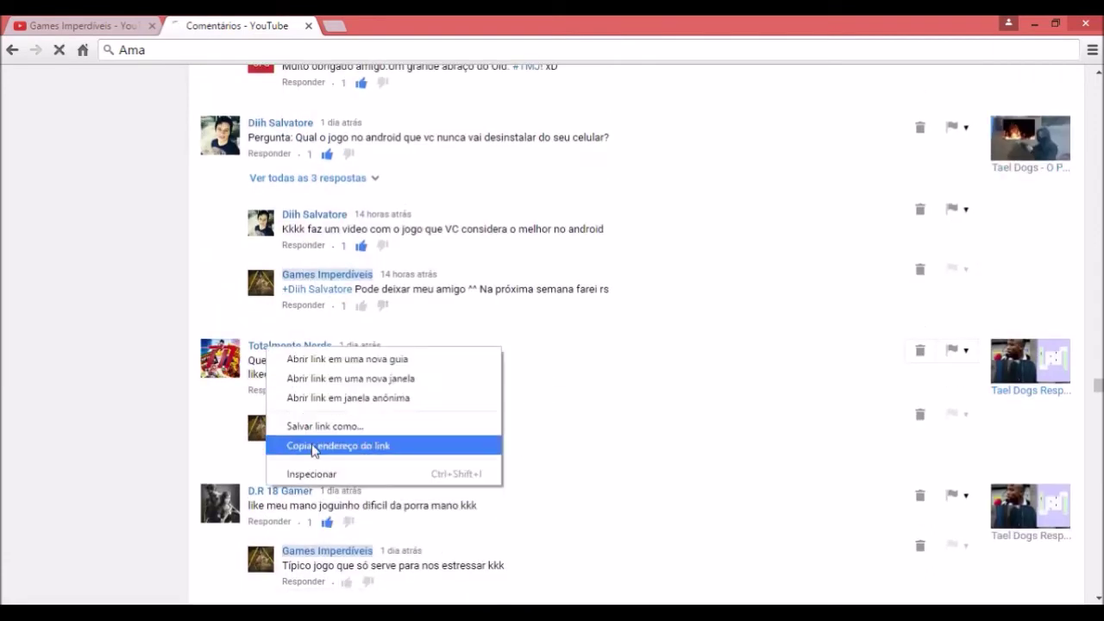
left_click(317, 448)
left_click(108, 28)
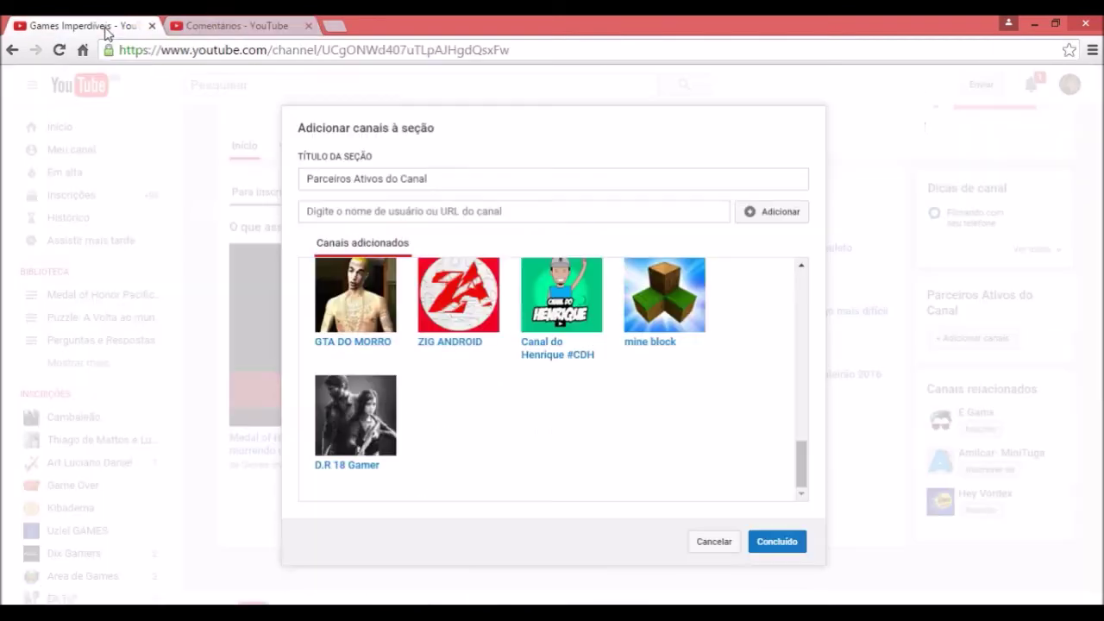
left_click(402, 214)
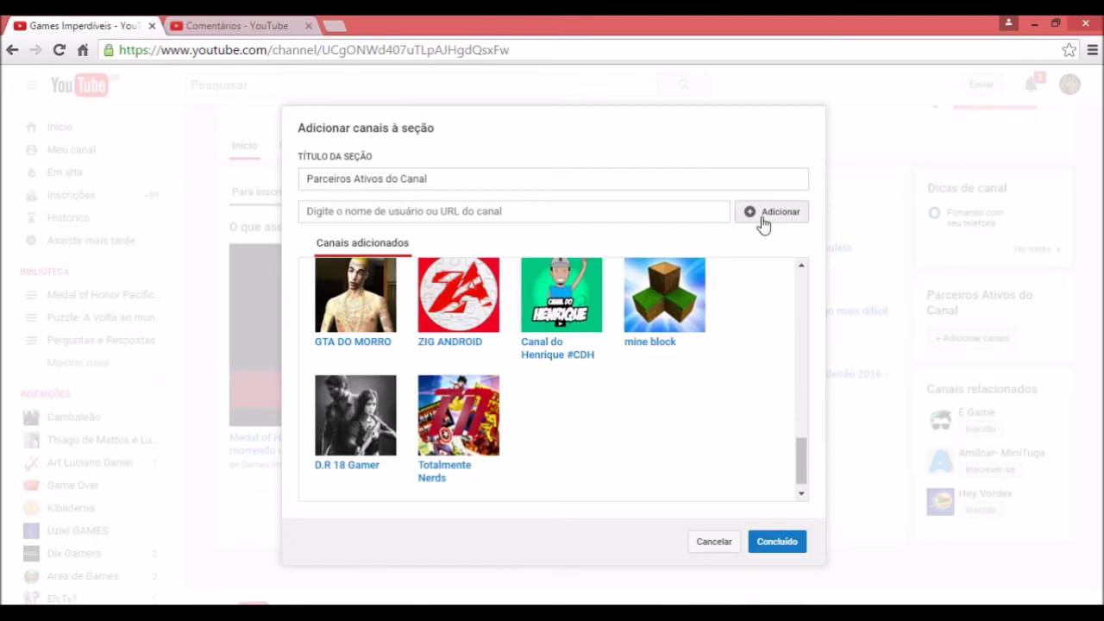
Copy the LilyEtcetera channel's link from its comment and add the channel to the partners section.
left_click(206, 21)
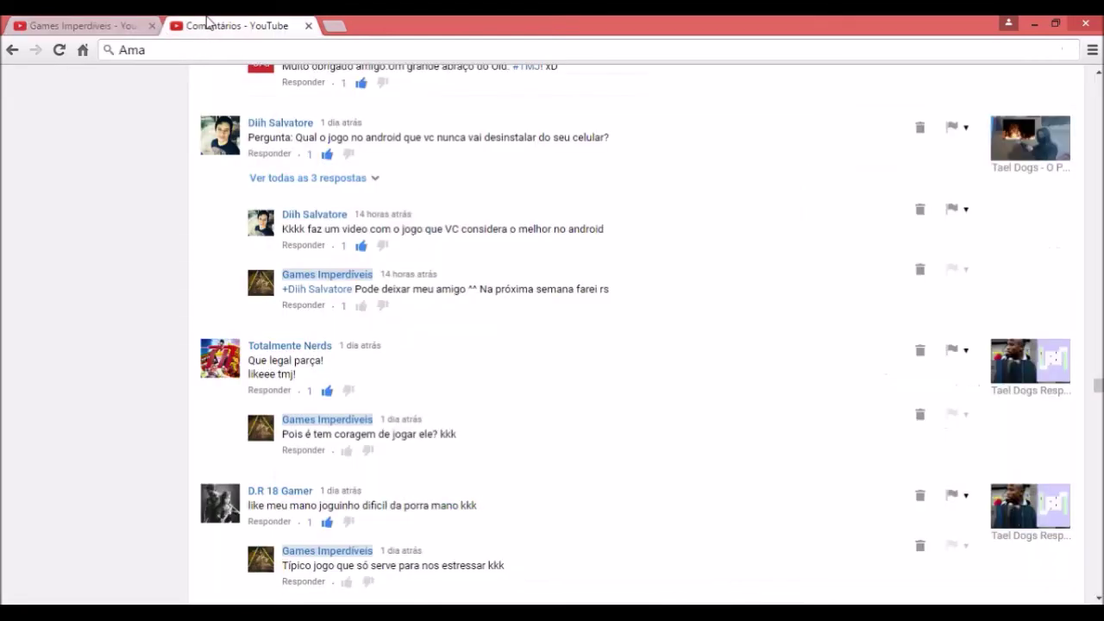
scroll(5, 276, "up", 4)
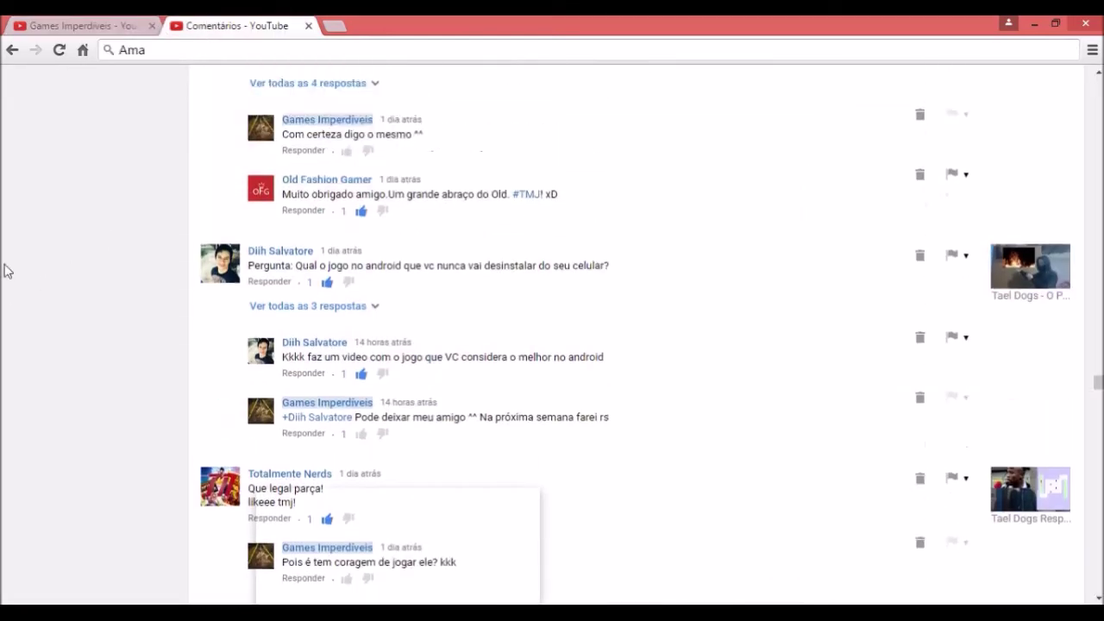
scroll(138, 323, "up", 4)
scroll(147, 323, "down", 2)
right_click(263, 247)
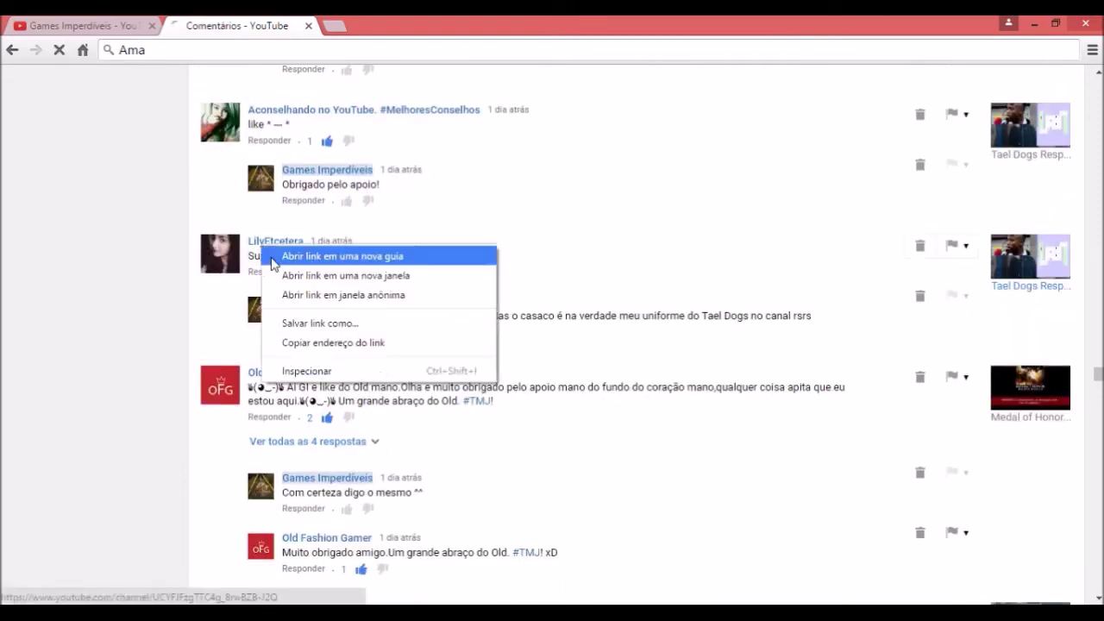
left_click(232, 199)
key("ctrl+shift+Tab")
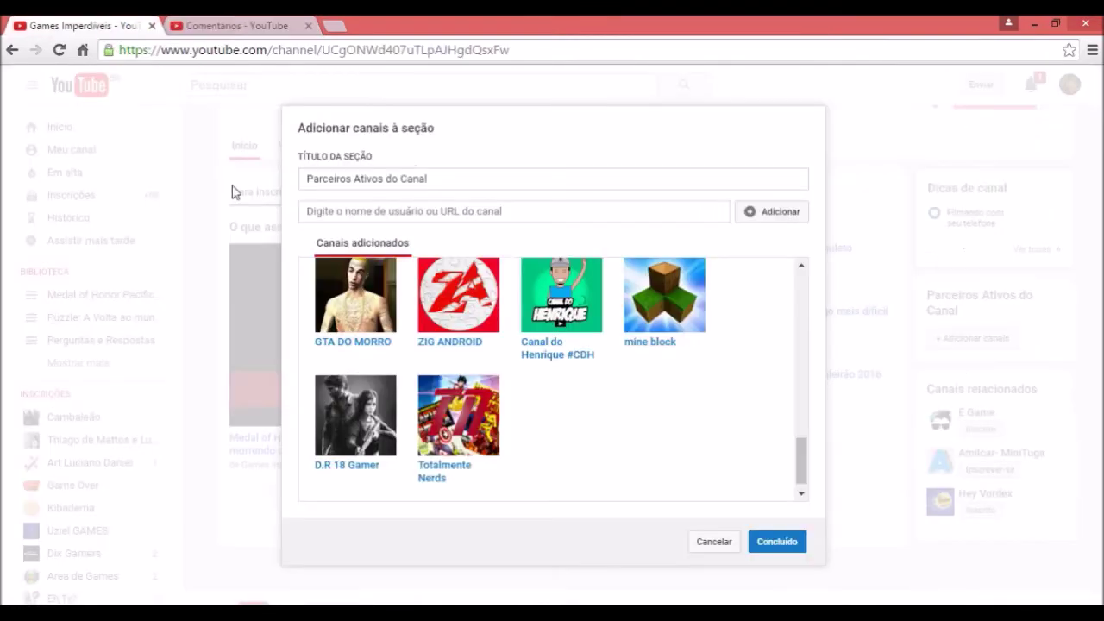
left_click(403, 210)
type("https://www.youtube.com/channel/UCYFJFzgTTC4g_8rwBZB-J2Q")
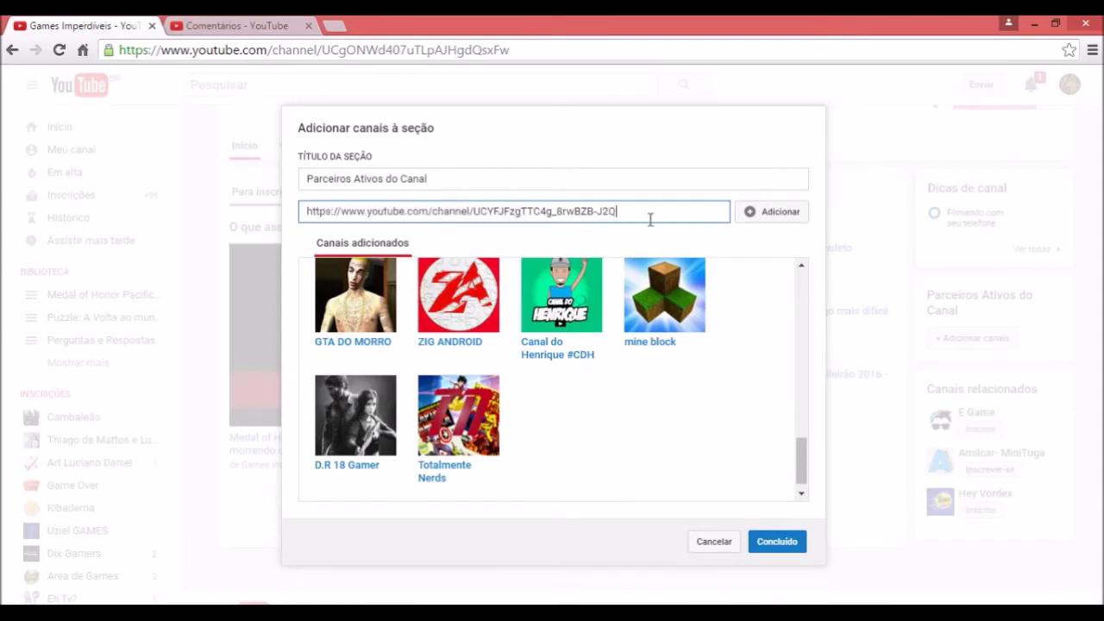
left_click(761, 217)
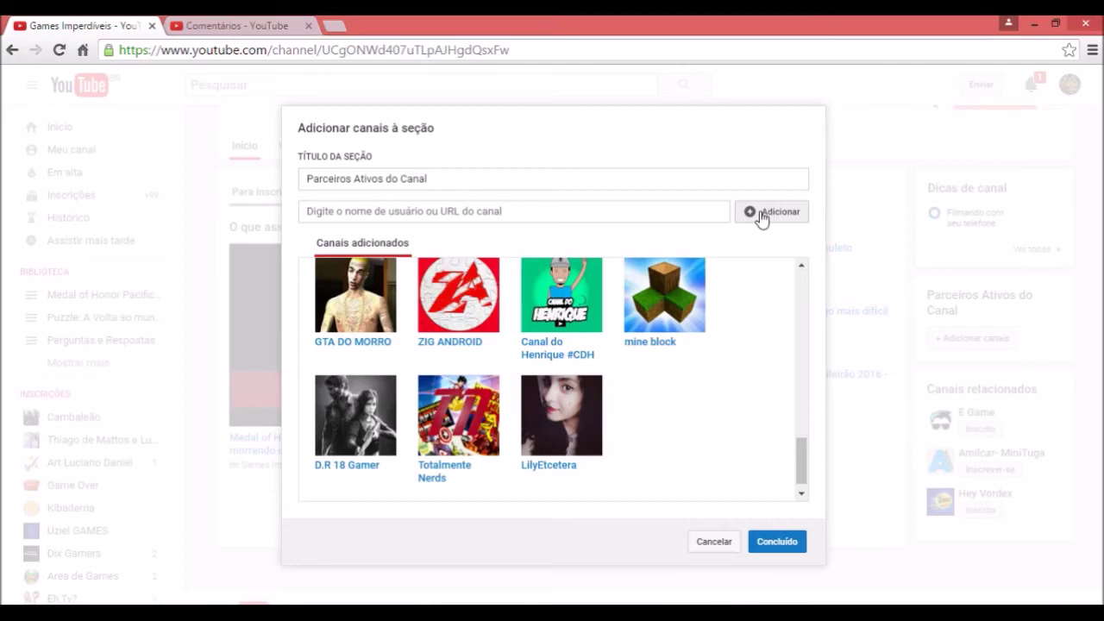
Copy the Canal Freezer channel's link from its comment and add the channel to the partners section.
left_click(213, 23)
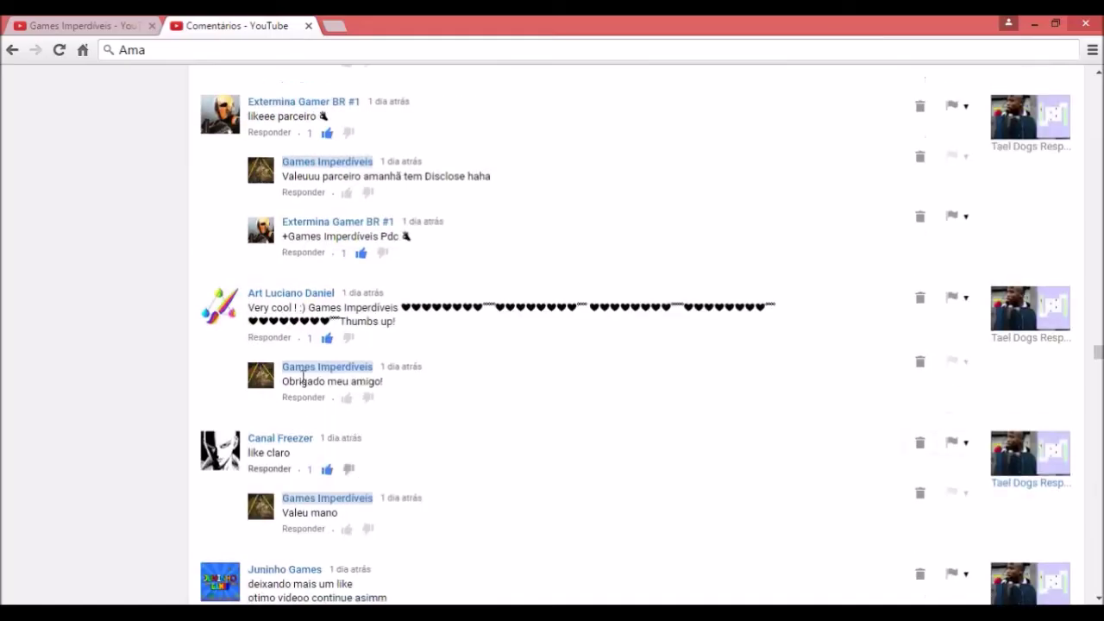
scroll(301, 380, "down", 1)
scroll(299, 413, "up", 2)
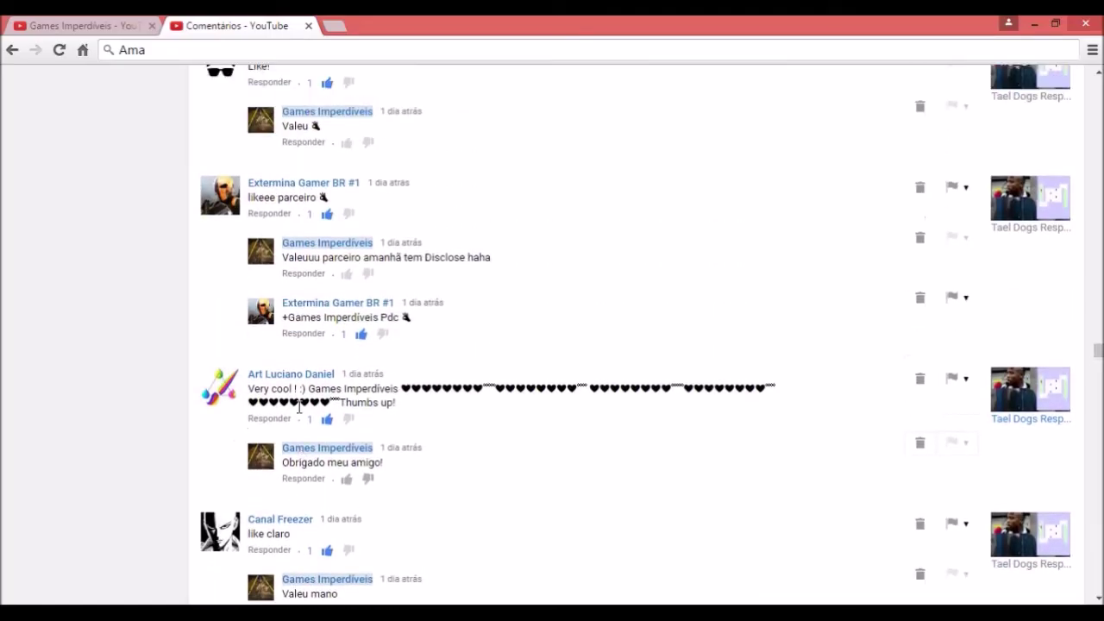
right_click(290, 520)
left_click(389, 480)
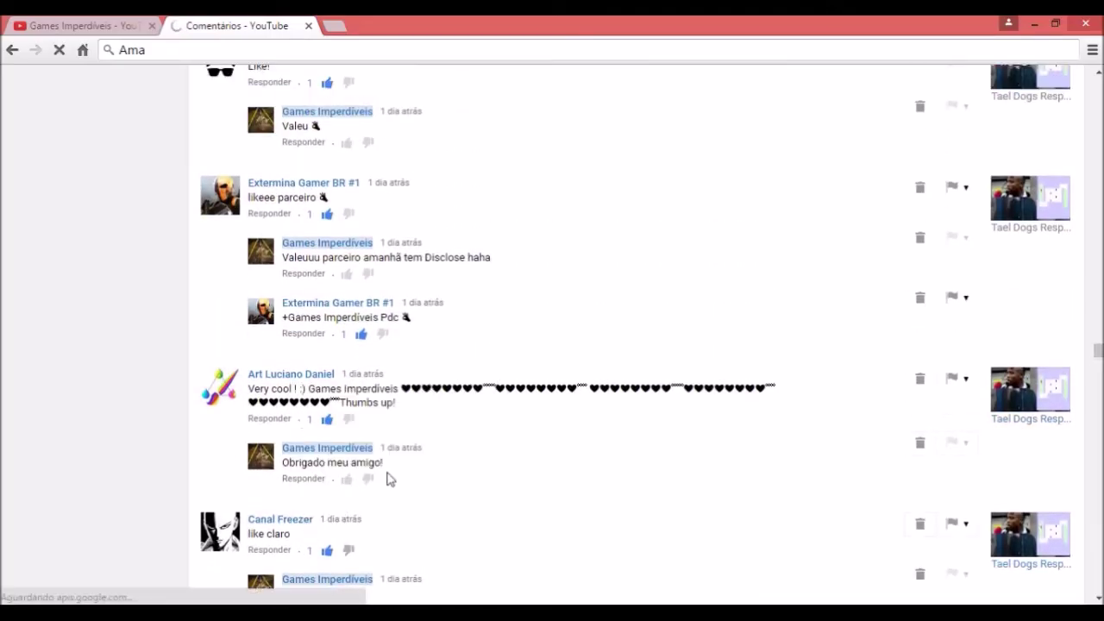
left_click(47, 24)
left_click(403, 212)
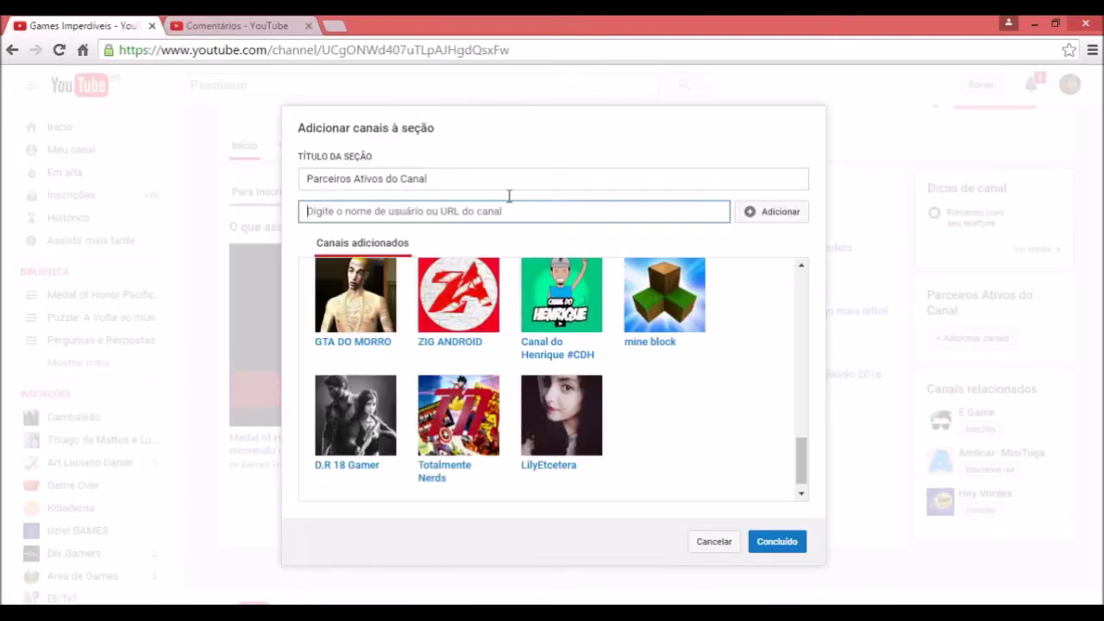
type("https://www.youtube.com/channel/UC7gQNCcA64RgLHrHZbrJRvg")
left_click(777, 220)
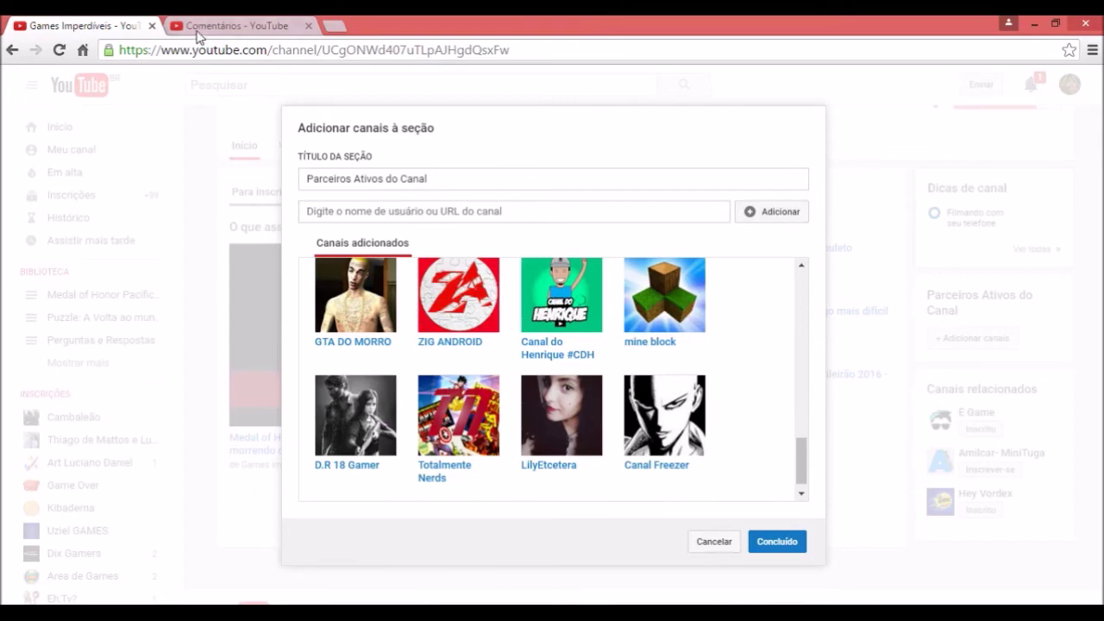
Copy the channel link of the commenter who wrote "Very cool" and add that channel to the partners section.
left_click(199, 33)
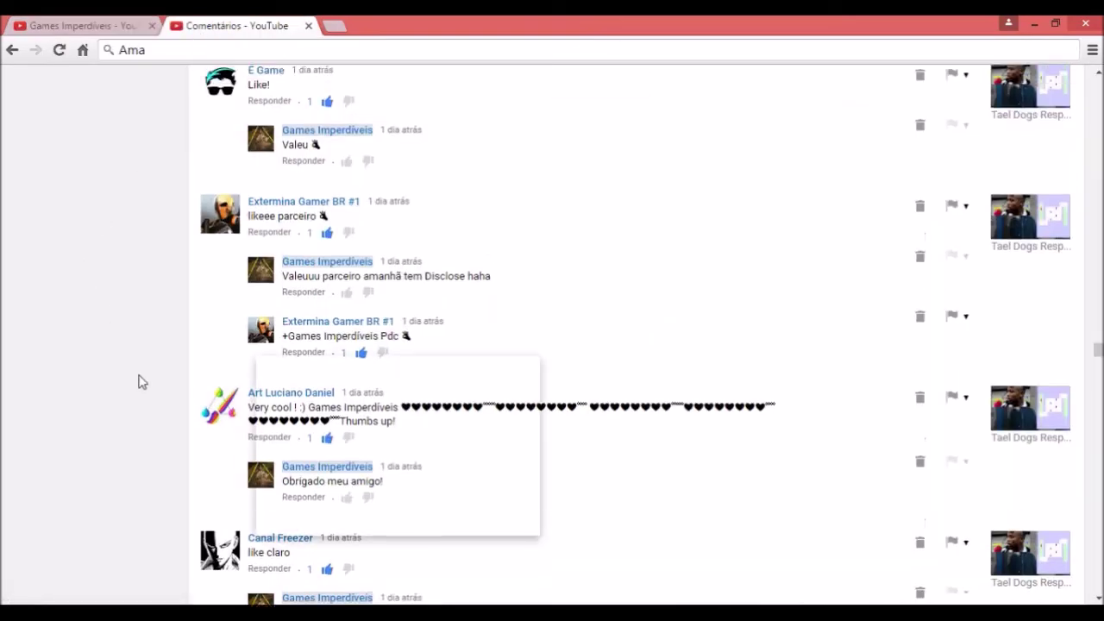
right_click(219, 385)
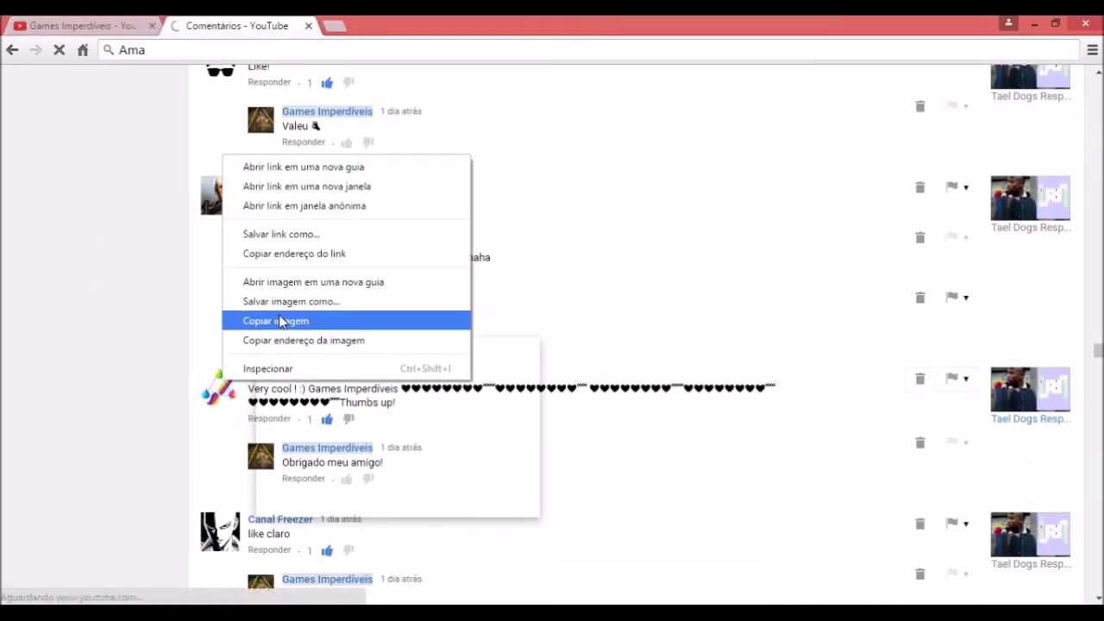
key("Escape")
left_click(77, 26)
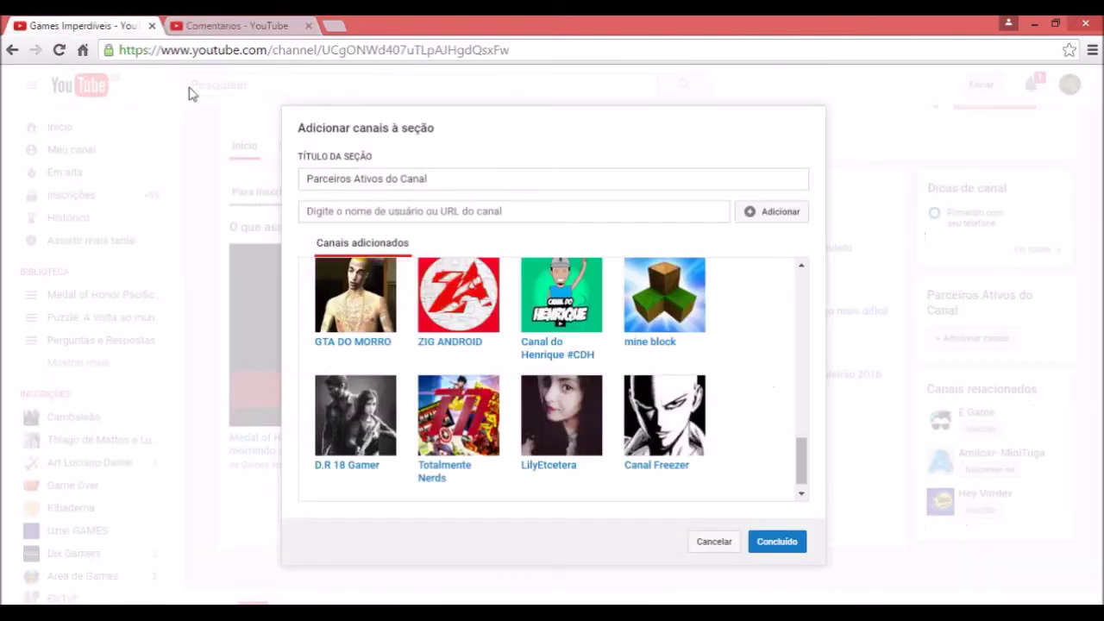
left_click(464, 211)
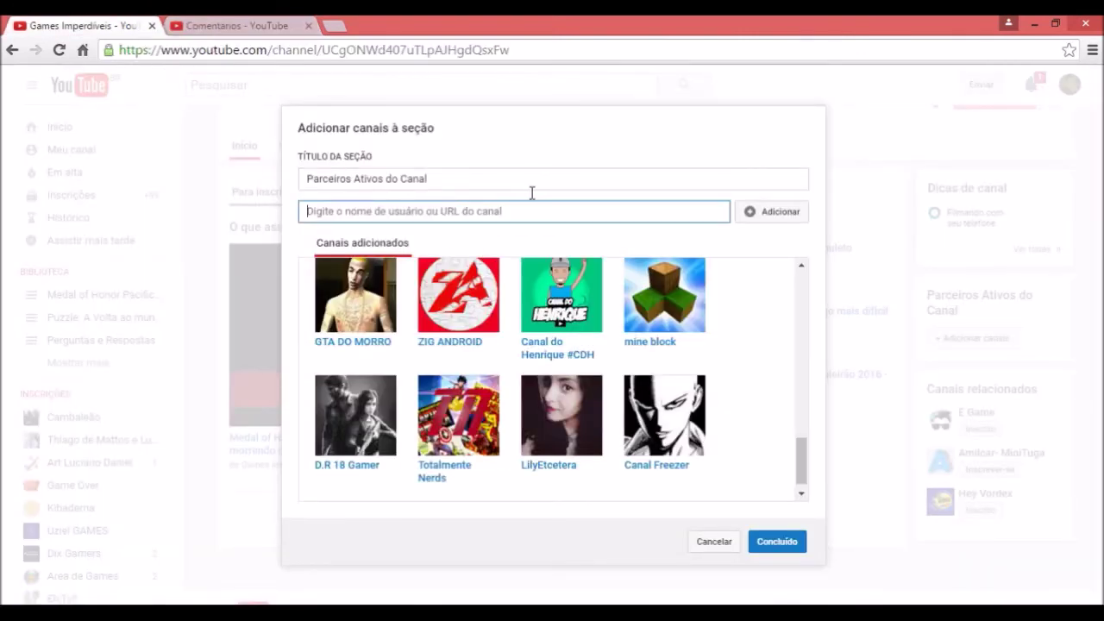
type("https://www.youtube.com/channel/UCd5cLj82jOYoiL8VJDLWs-Q")
left_click(759, 216)
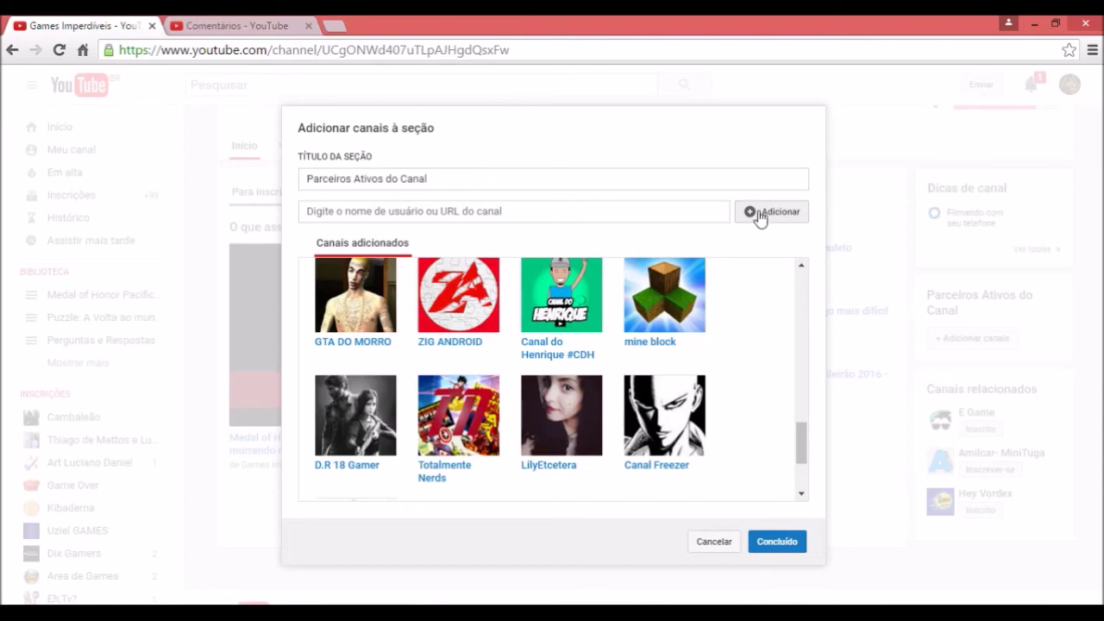
Copy the geovaneplay channel's link from its comment and add the channel to the partners section.
left_click(254, 28)
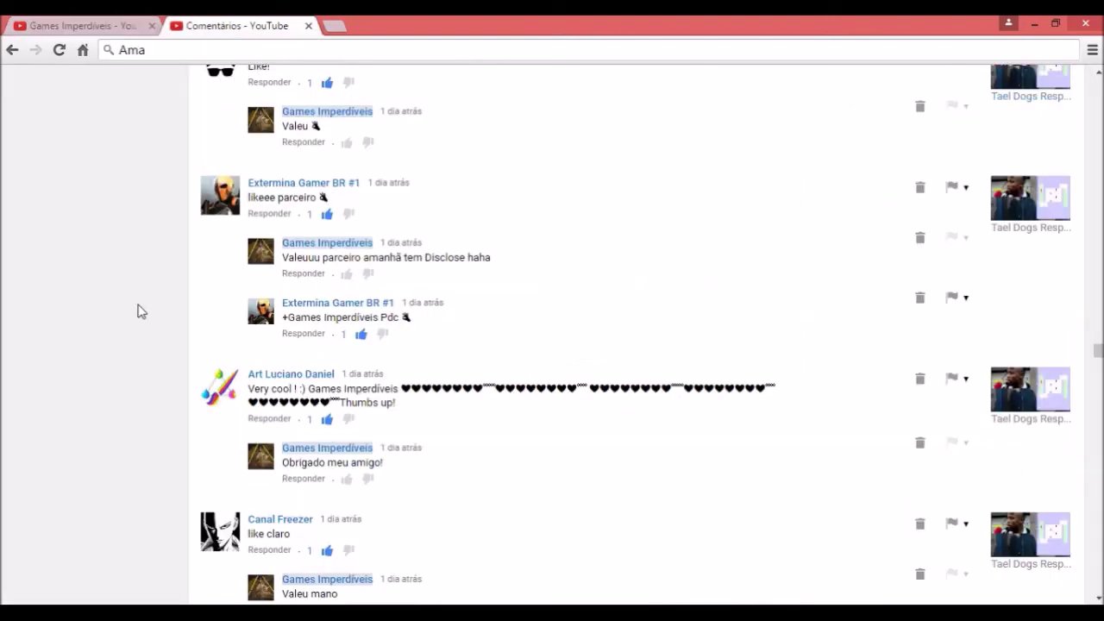
scroll(158, 297, "up", 5)
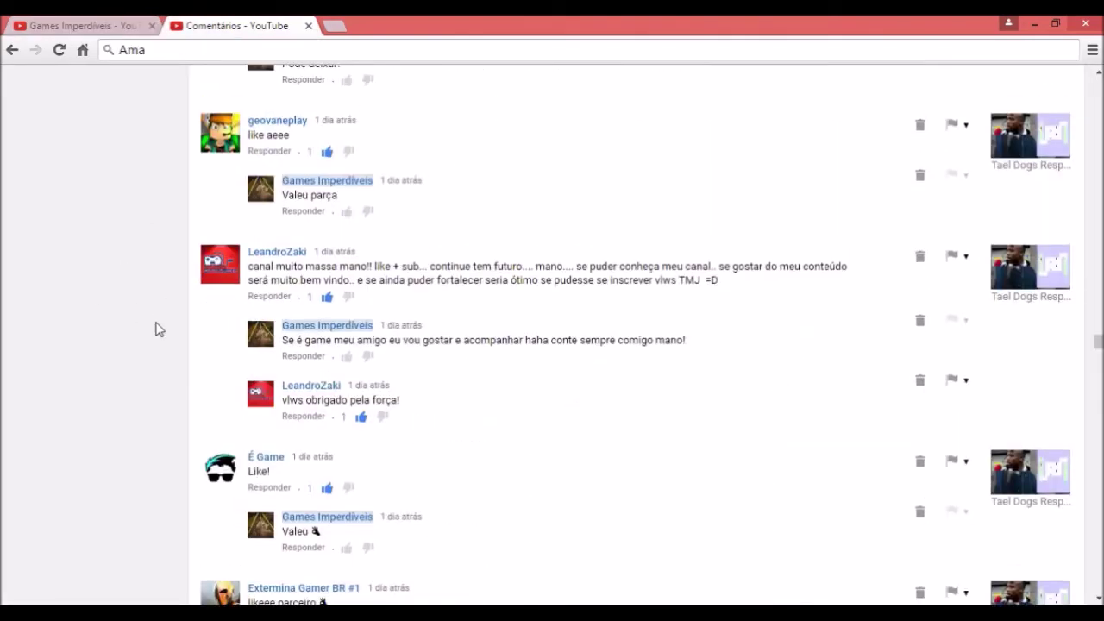
scroll(158, 329, "up", 4)
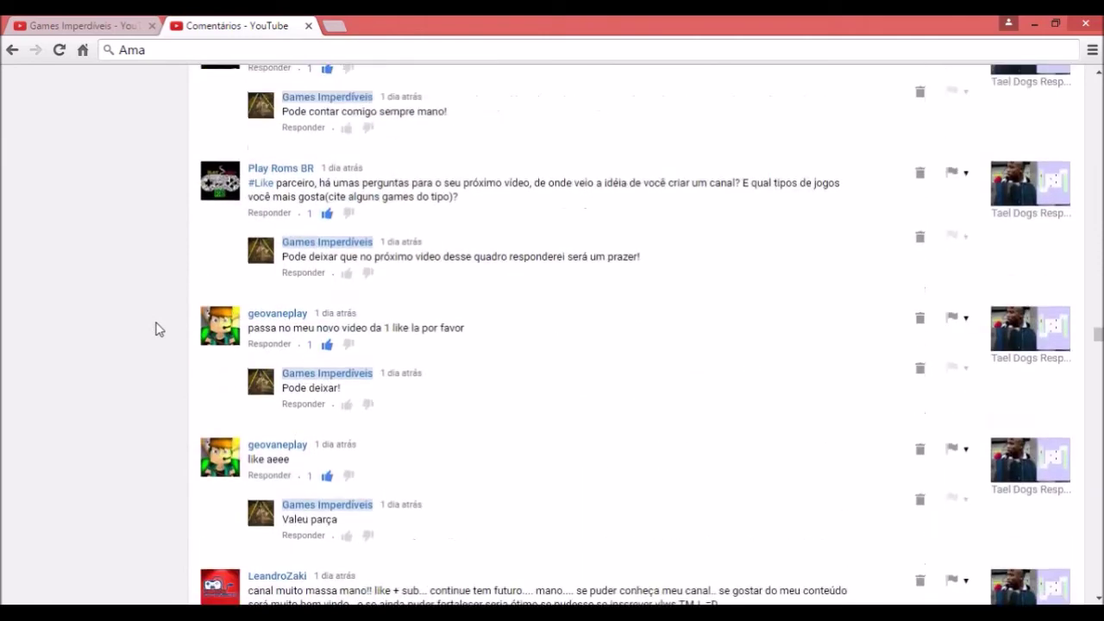
scroll(173, 345, "up", 1)
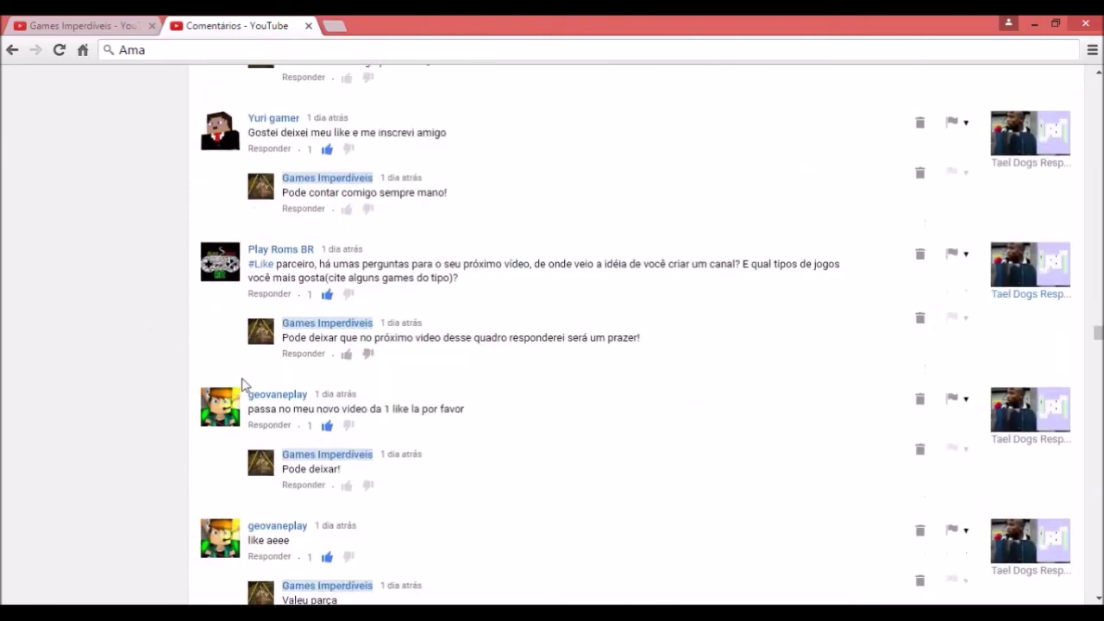
right_click(282, 407)
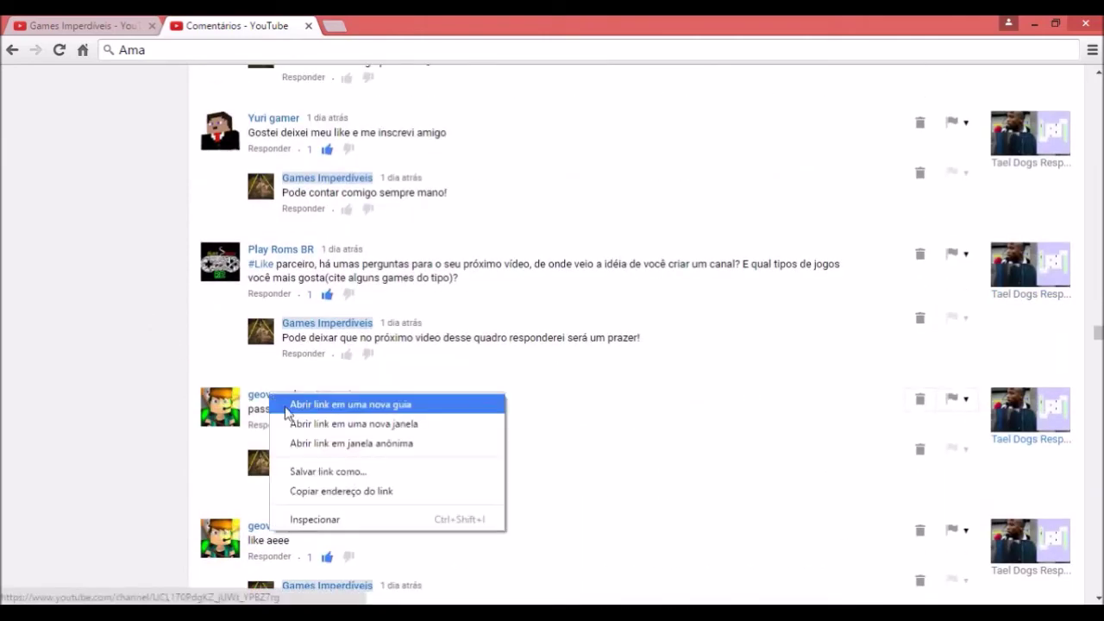
left_click(350, 489)
left_click(108, 24)
left_click(442, 211)
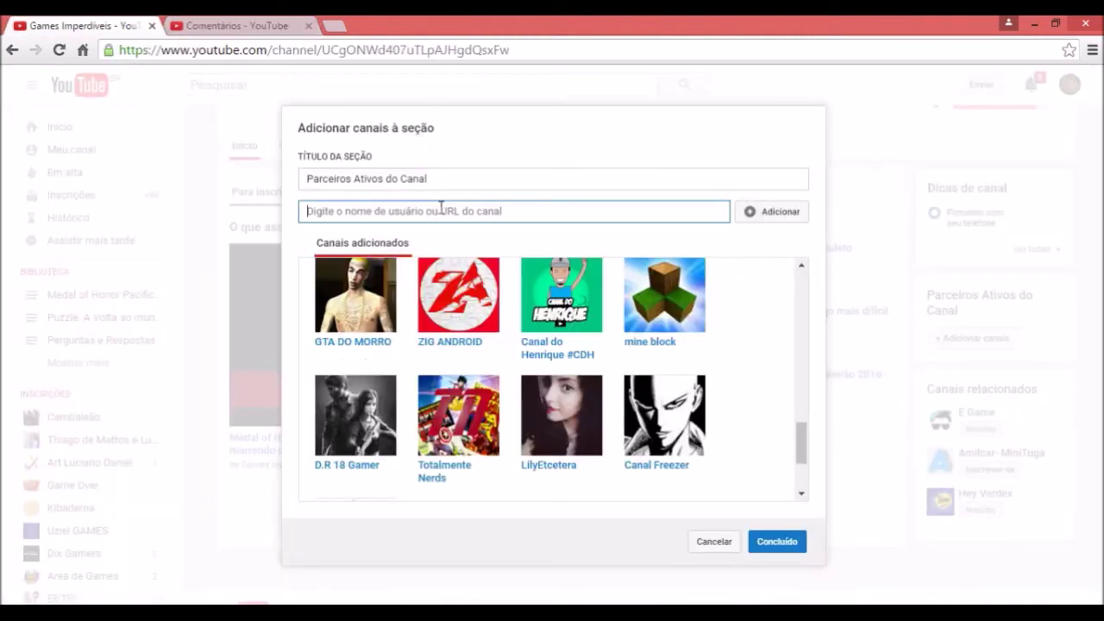
type("https://www.youtube.com/channel/UCL170PdgKZ_jUWt_YPBZ7rg")
left_click(777, 218)
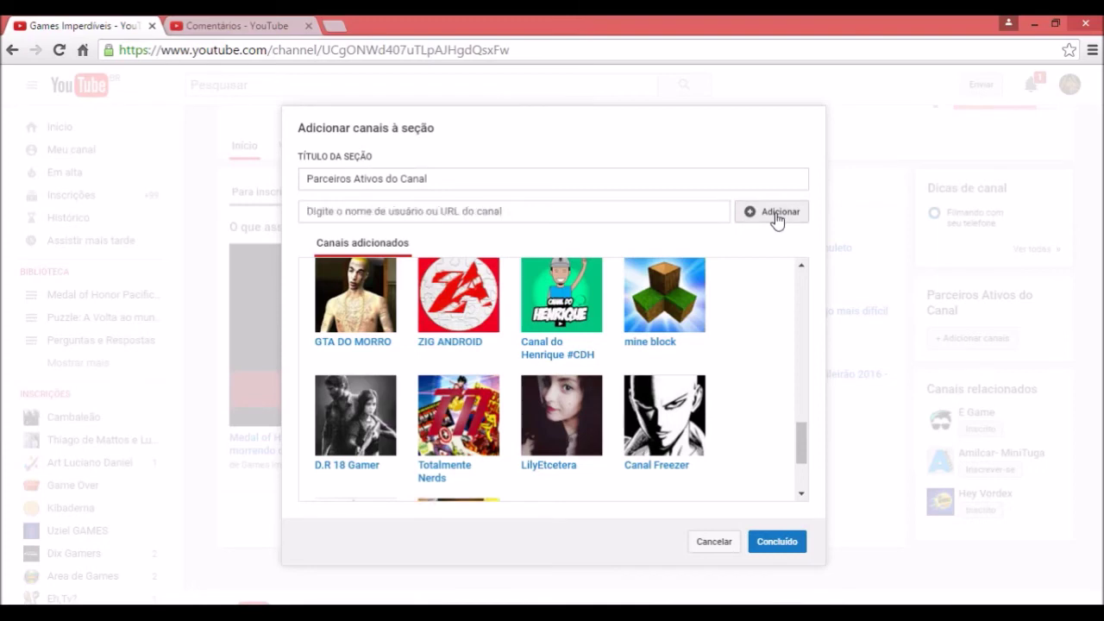
Copy the Play Roms BR channel's link from its comment and add the channel to the partners section.
left_click(227, 26)
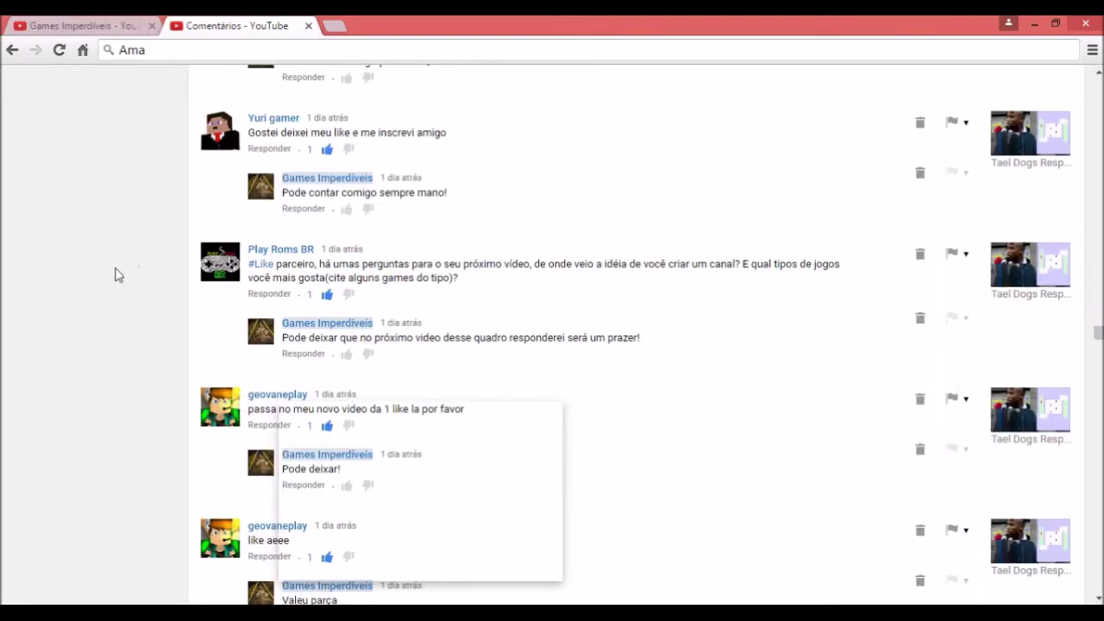
scroll(116, 275, "up", 1)
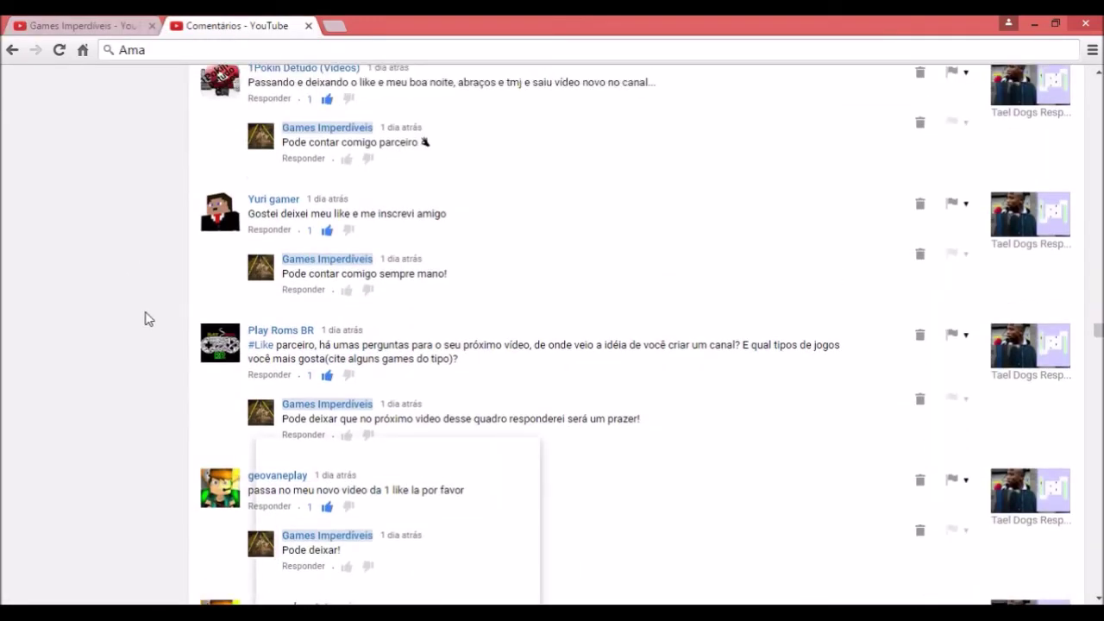
scroll(145, 319, "up", 2)
right_click(275, 498)
left_click(317, 452)
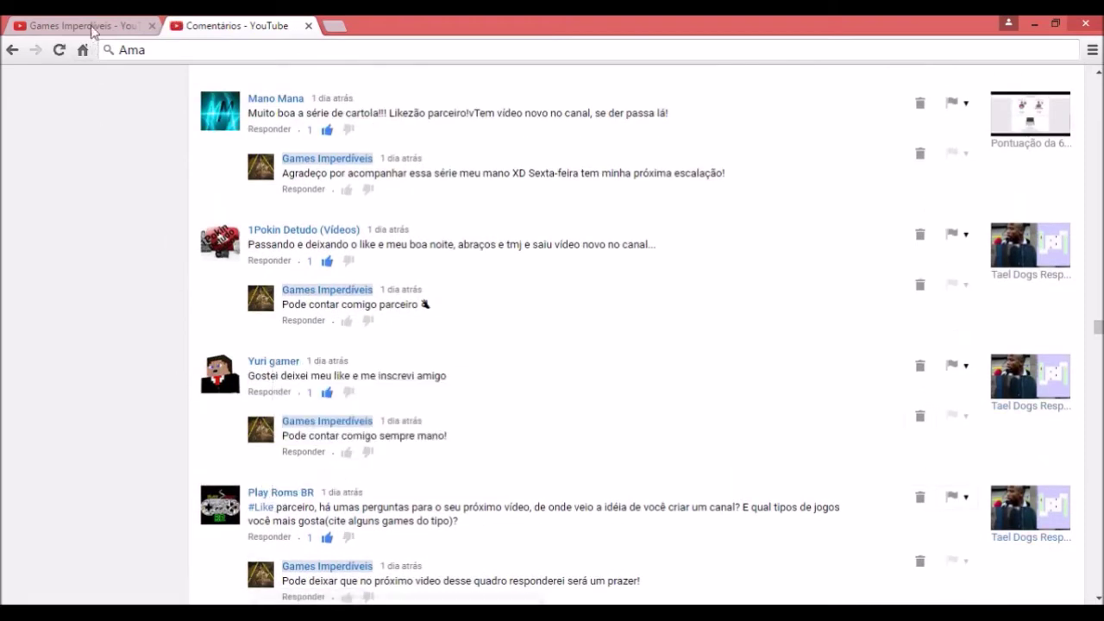
left_click(93, 32)
left_click(419, 209)
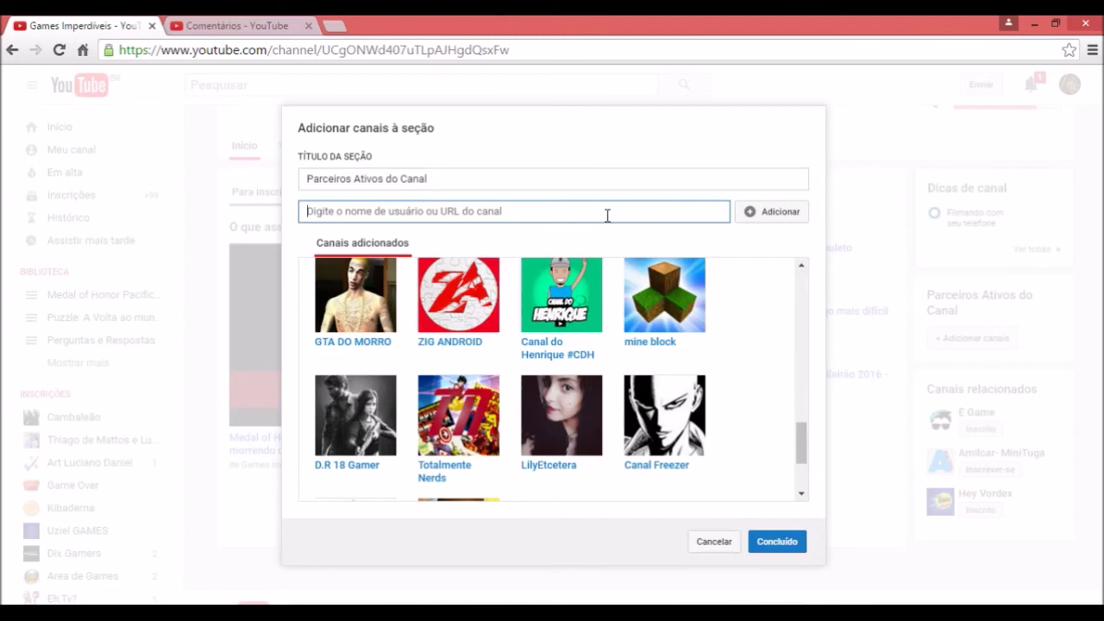
key("ctrl+v")
left_click(762, 212)
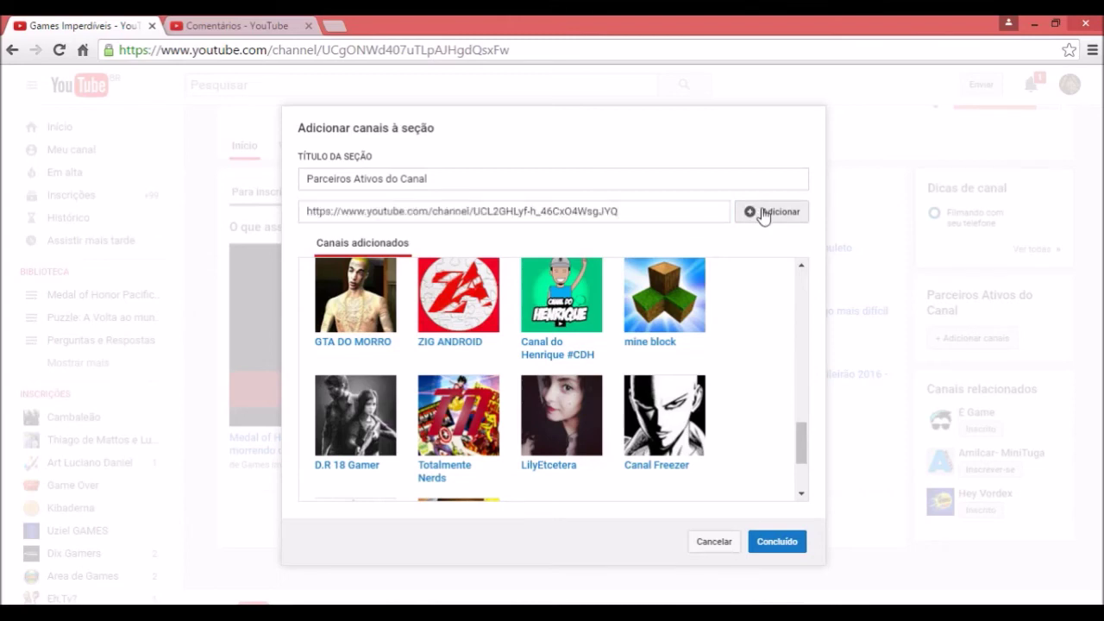
scroll(803, 492, "down", 3)
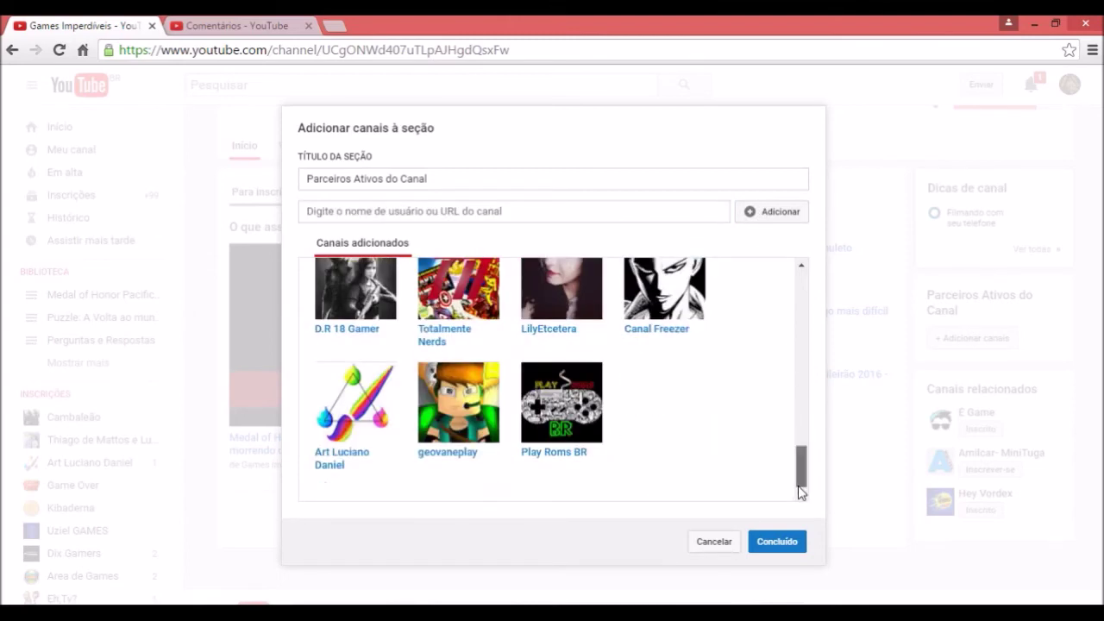
Copy the Yuri gamer channel's link from its comment and add the channel to the partners section.
left_click(218, 30)
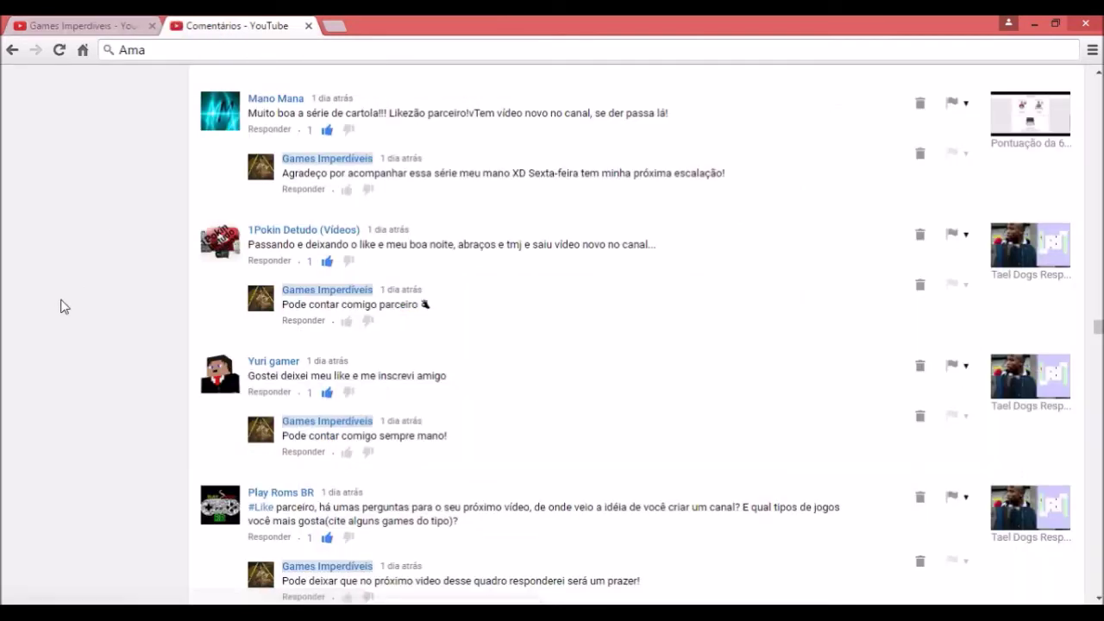
scroll(61, 305, "up", 1)
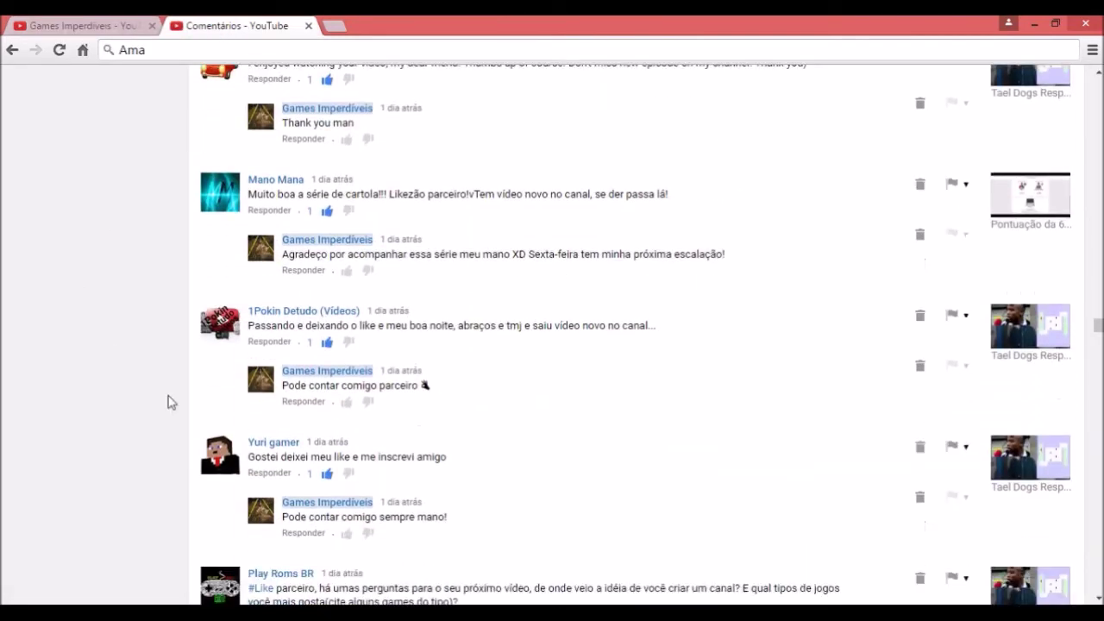
right_click(283, 445)
left_click(327, 537)
left_click(54, 26)
left_click(458, 212)
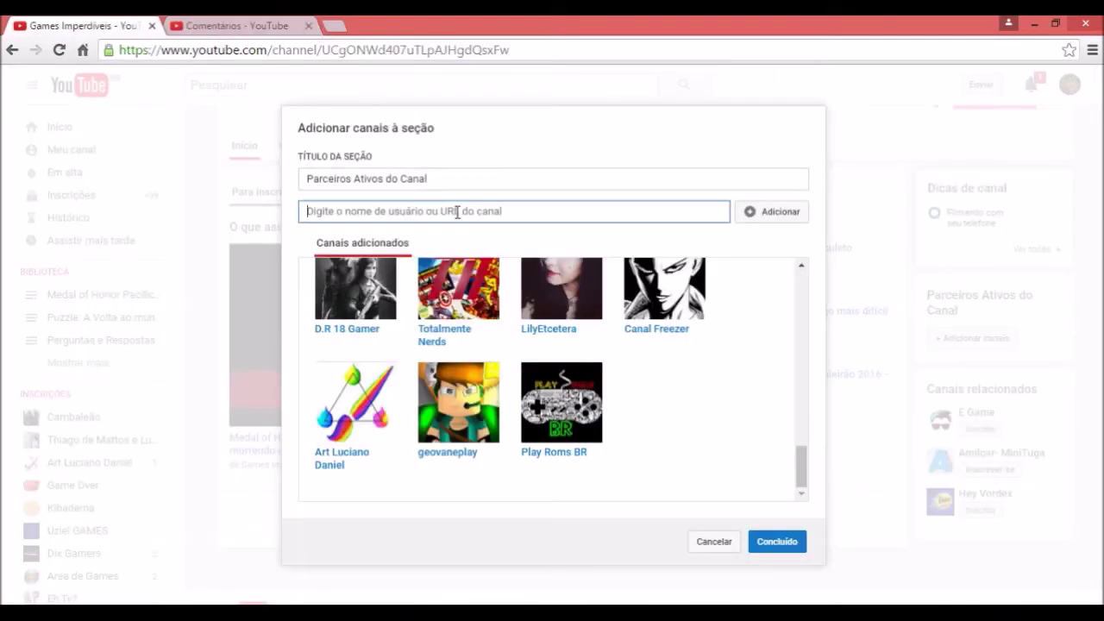
key("ctrl+v")
left_click(779, 219)
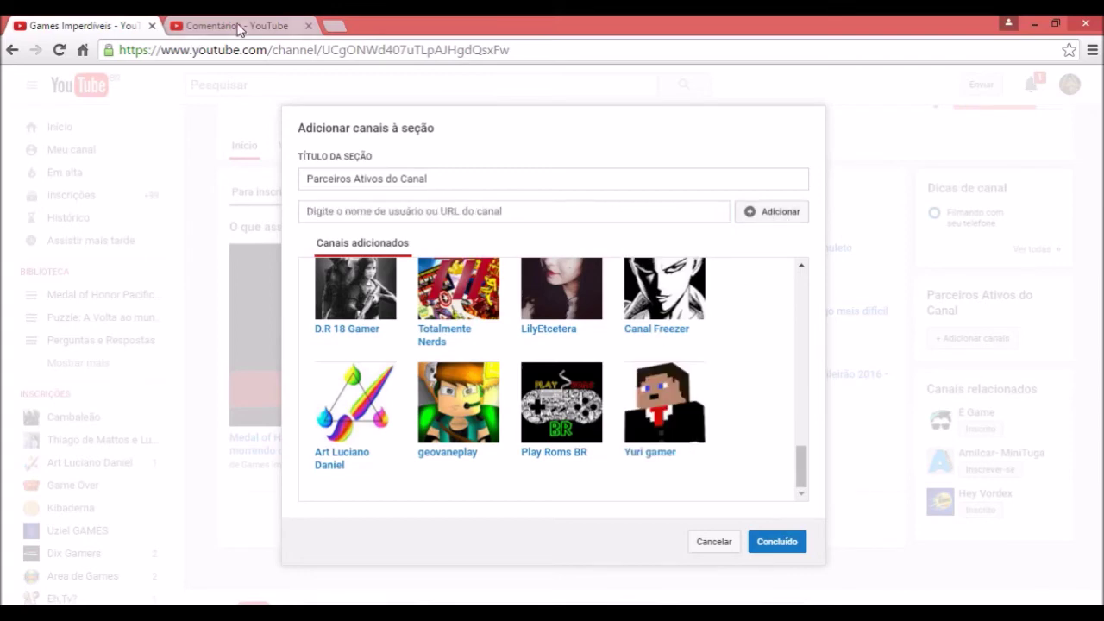
Copy the Mano Mana channel's link from its comment and add the channel to the partners section.
left_click(231, 31)
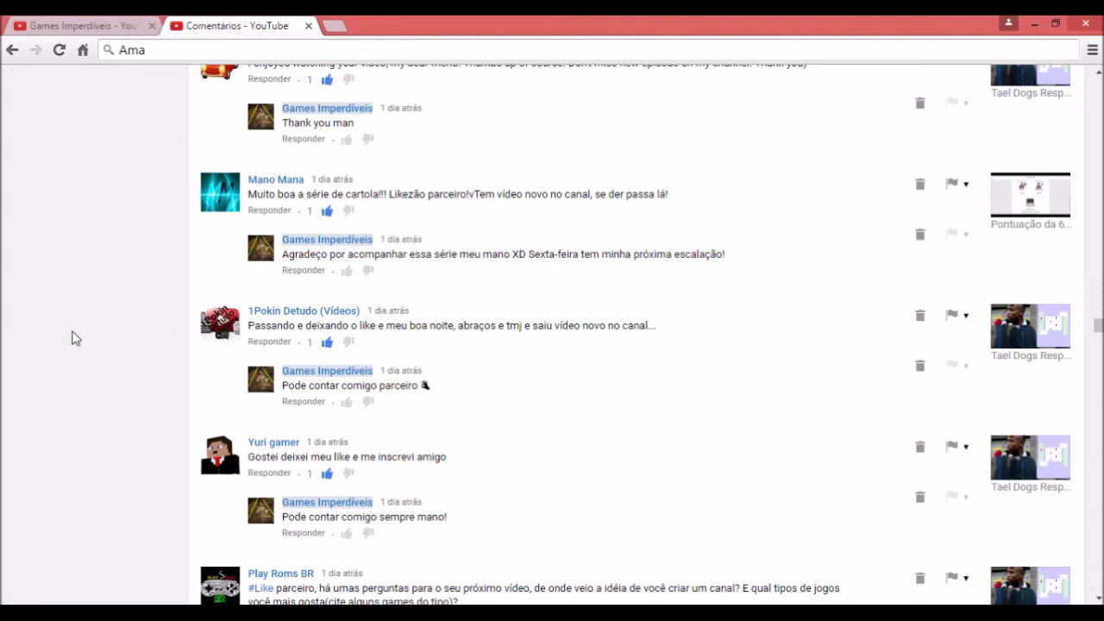
scroll(72, 338, "up", 1)
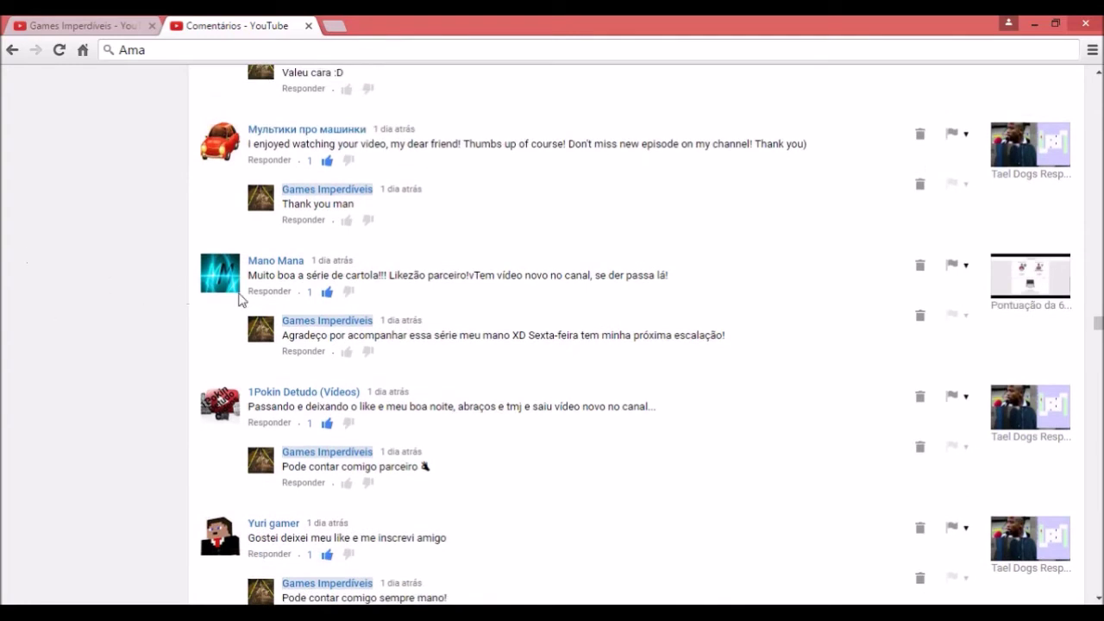
right_click(290, 263)
left_click(352, 362)
left_click(129, 25)
left_click(424, 204)
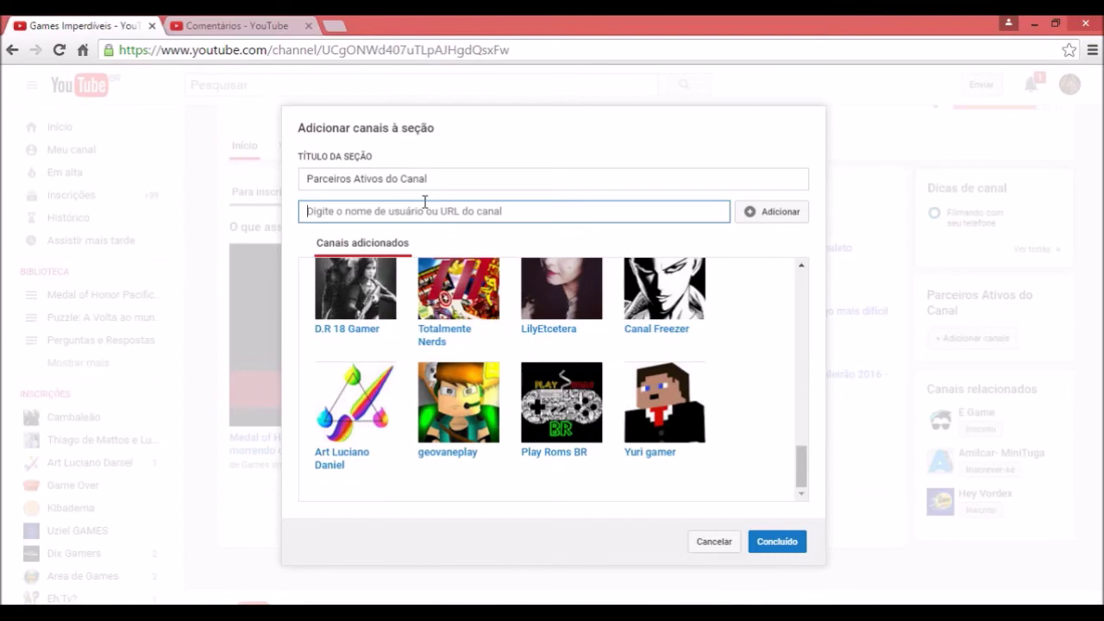
type("https://www.youtube.com/channel/UC_Y5iZgjvD6FNdkFQr7Sfmg")
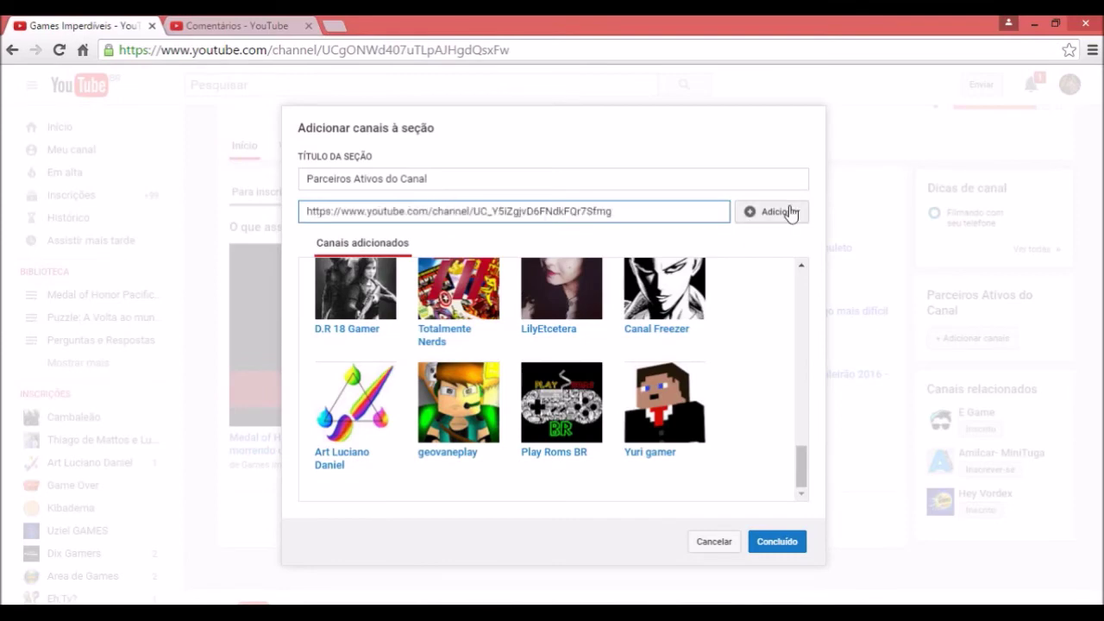
left_click(790, 212)
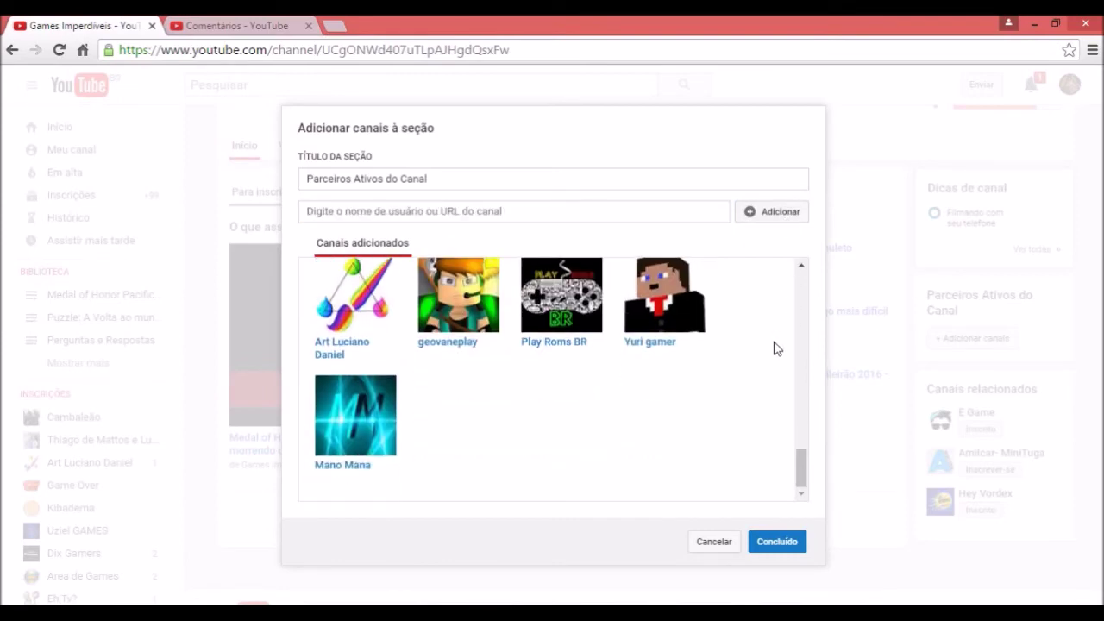
Copy the channel link of the commenter who wrote "Bom video Maninho" and add that channel to the partners section.
left_click(189, 31)
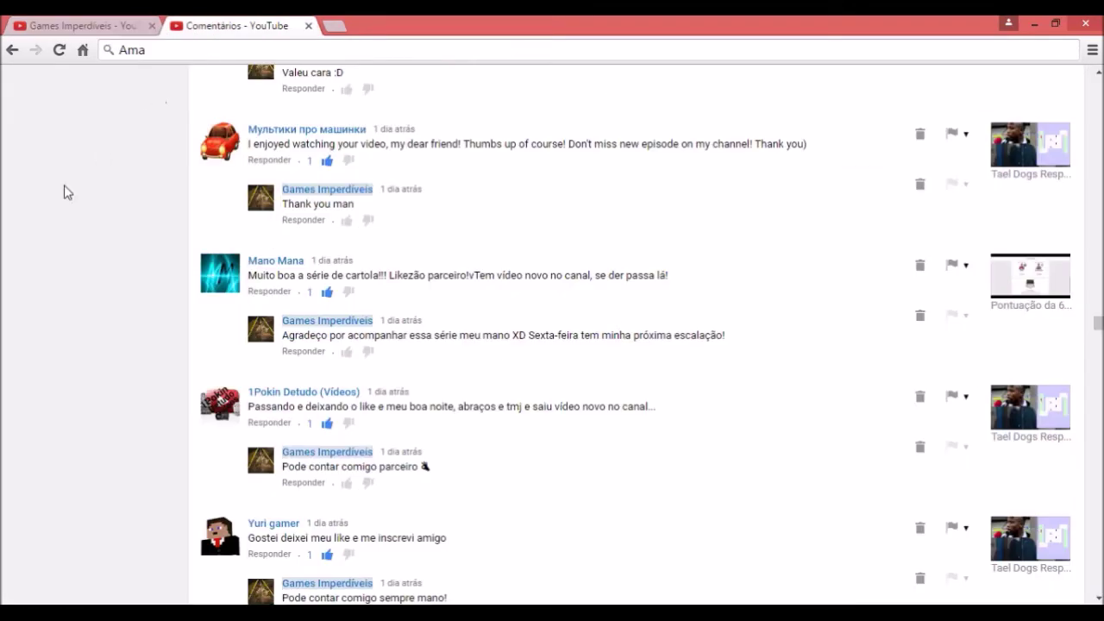
scroll(73, 228, "up", 5)
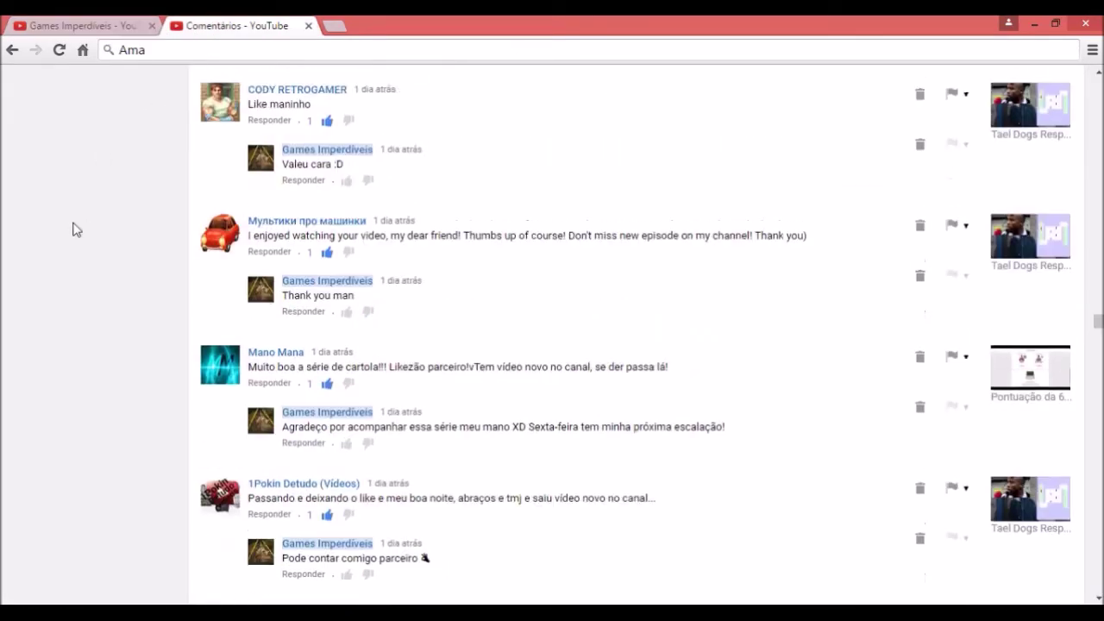
scroll(74, 228, "up", 2)
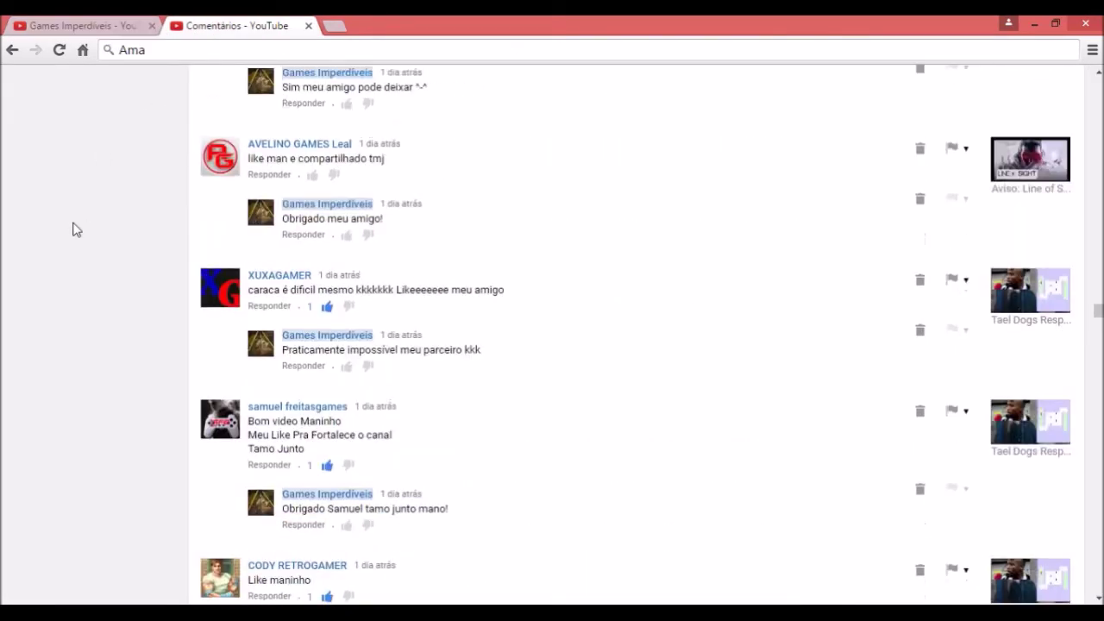
scroll(73, 228, "up", 2)
scroll(79, 229, "down", 1)
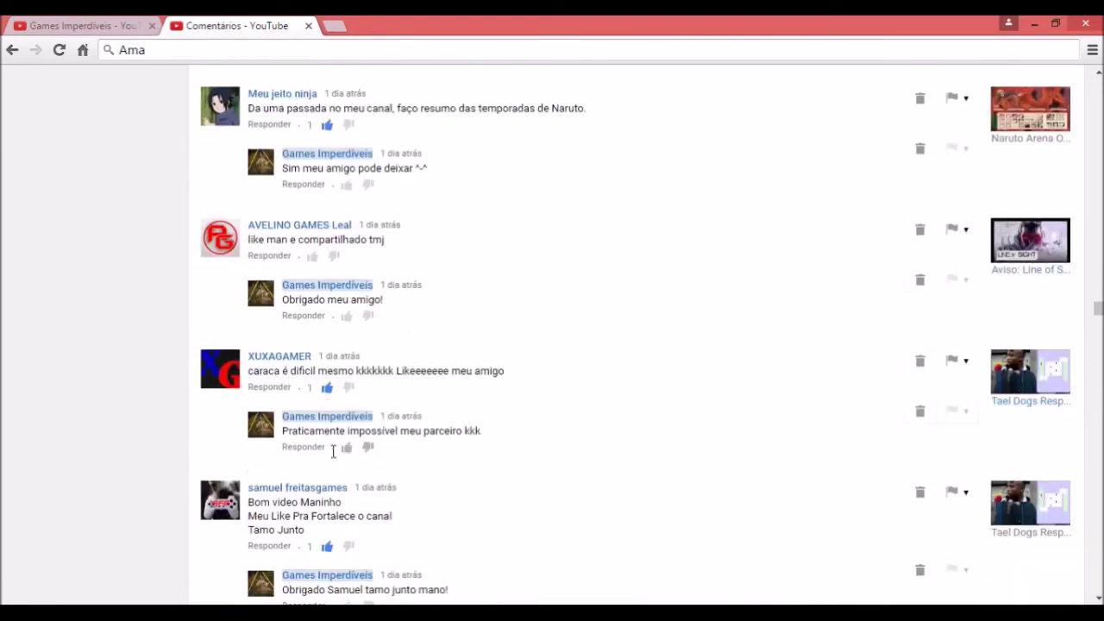
left_click(336, 490)
right_click(394, 493)
left_click(406, 448)
left_click(58, 49)
left_click(82, 26)
left_click(379, 213)
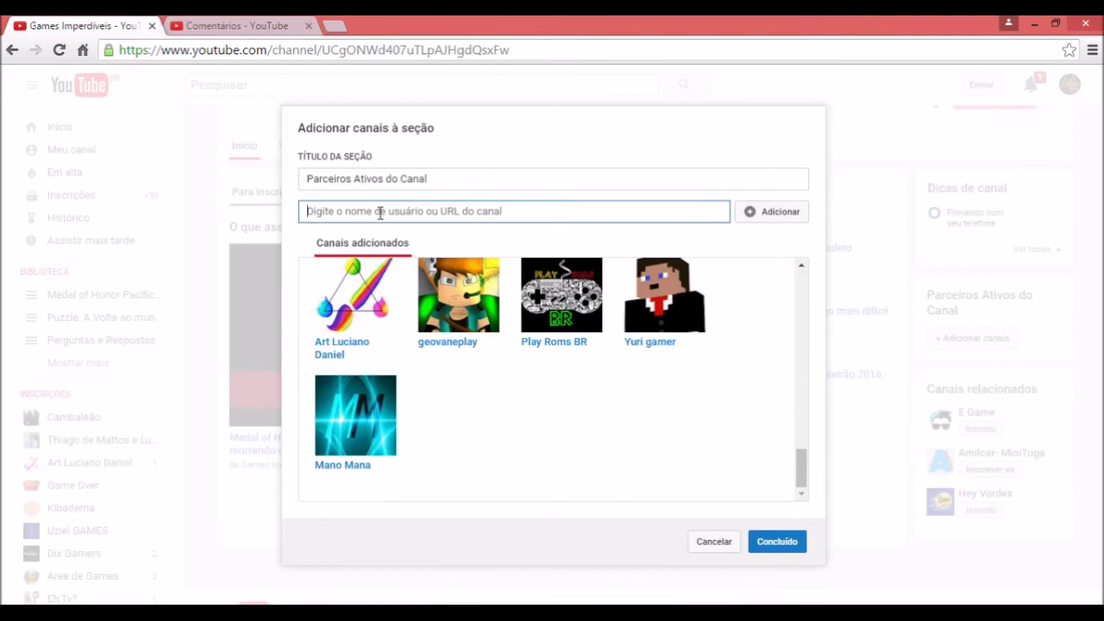
type("https://www.youtube.com/user/kraserrr")
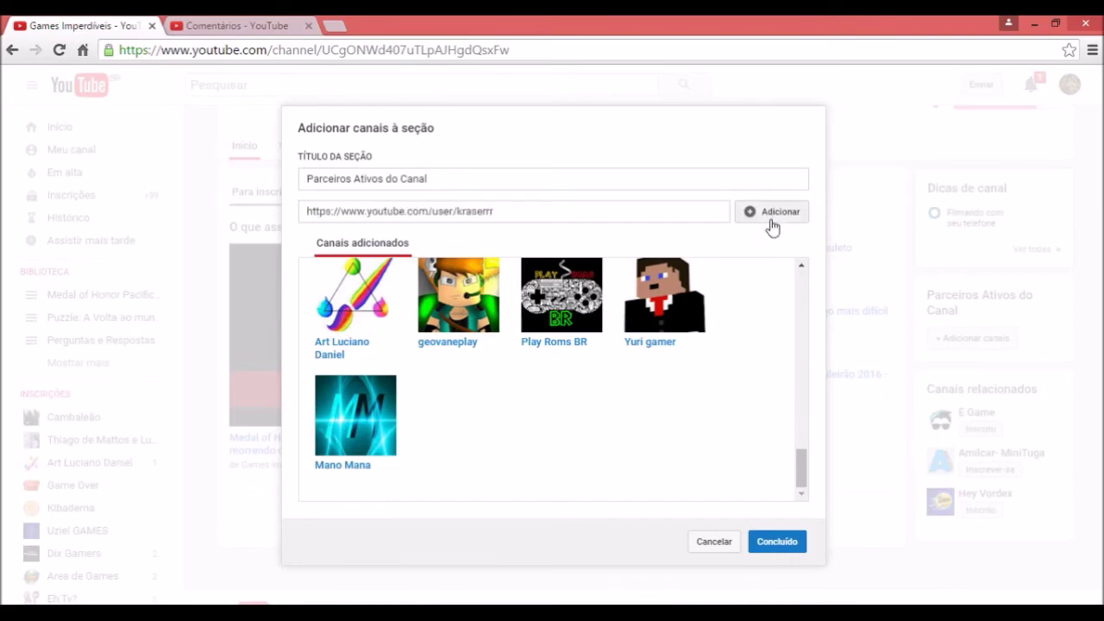
left_click(771, 221)
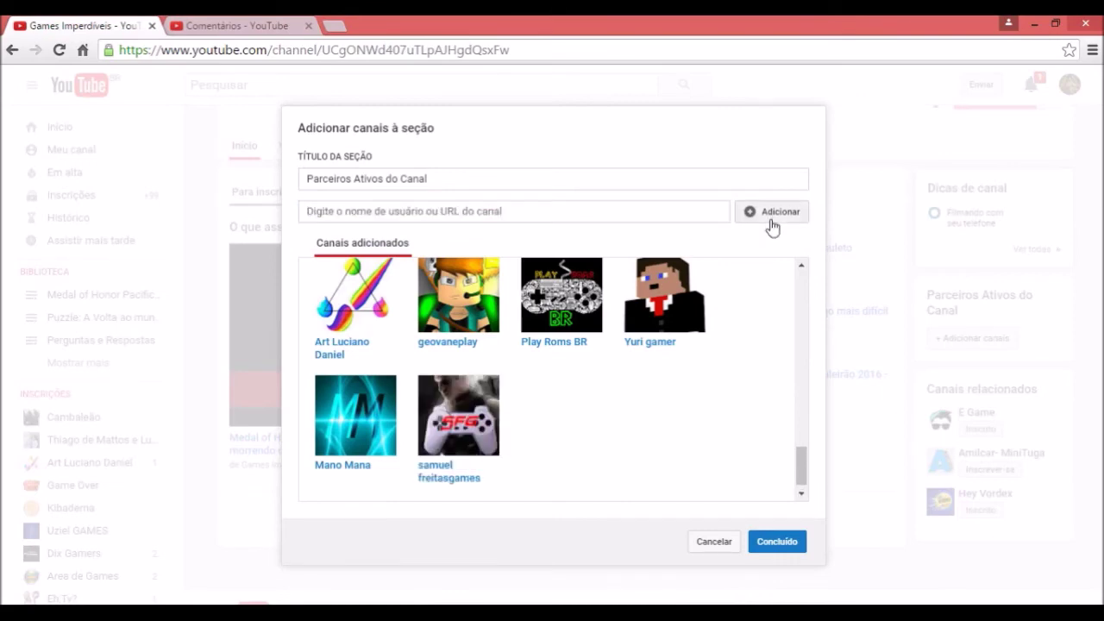
Copy the Maionese Games channel's link from its comment and add the channel to the partners section.
left_click(219, 26)
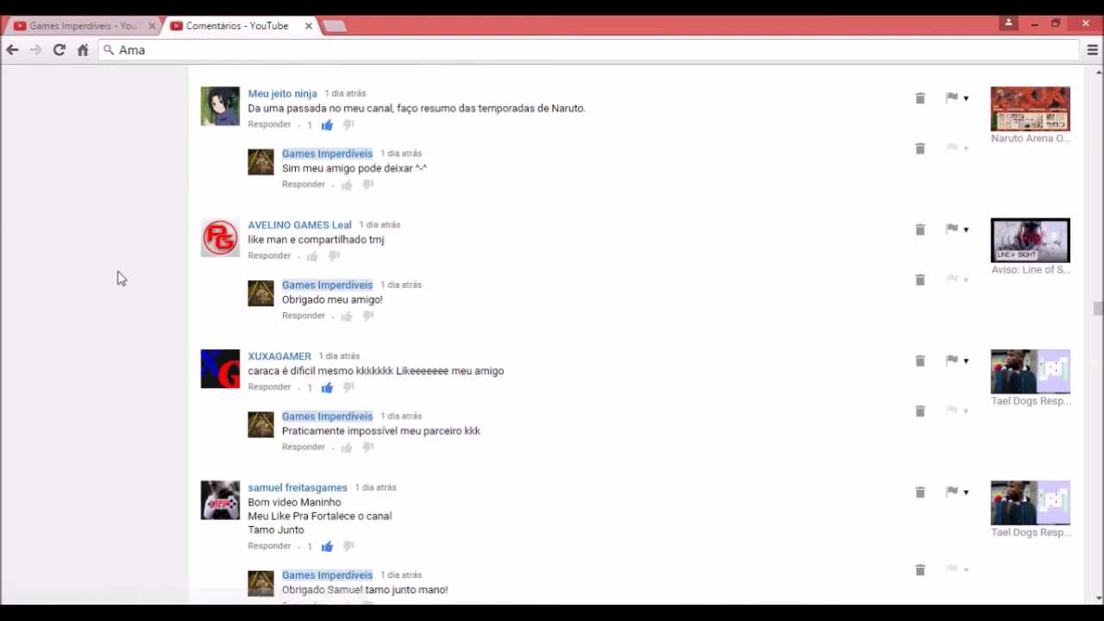
scroll(110, 237, "up", 3)
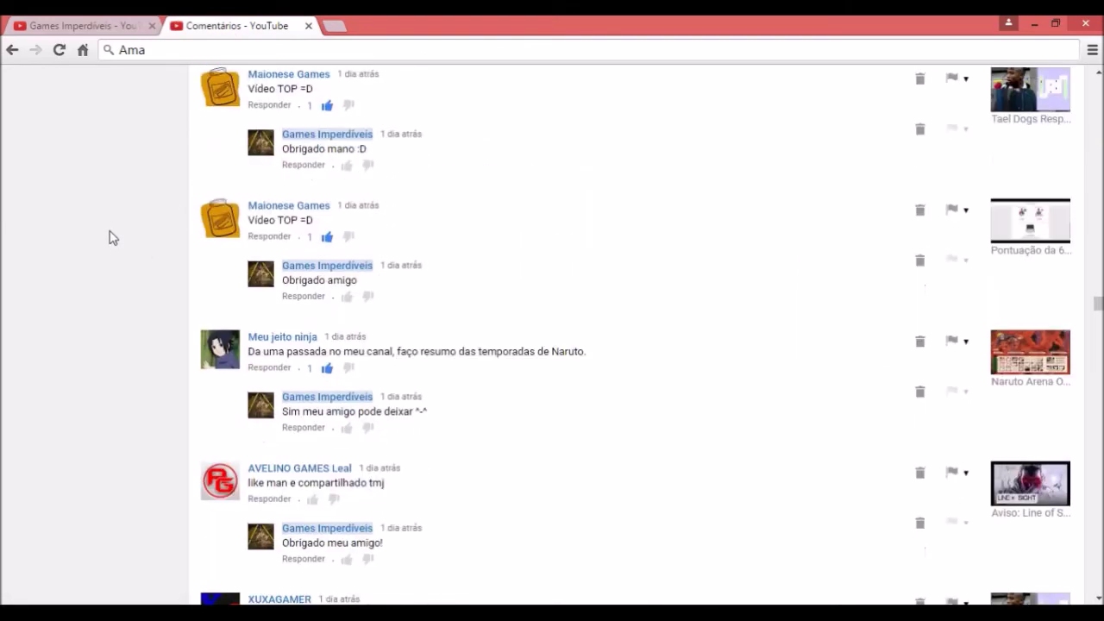
scroll(109, 237, "up", 2)
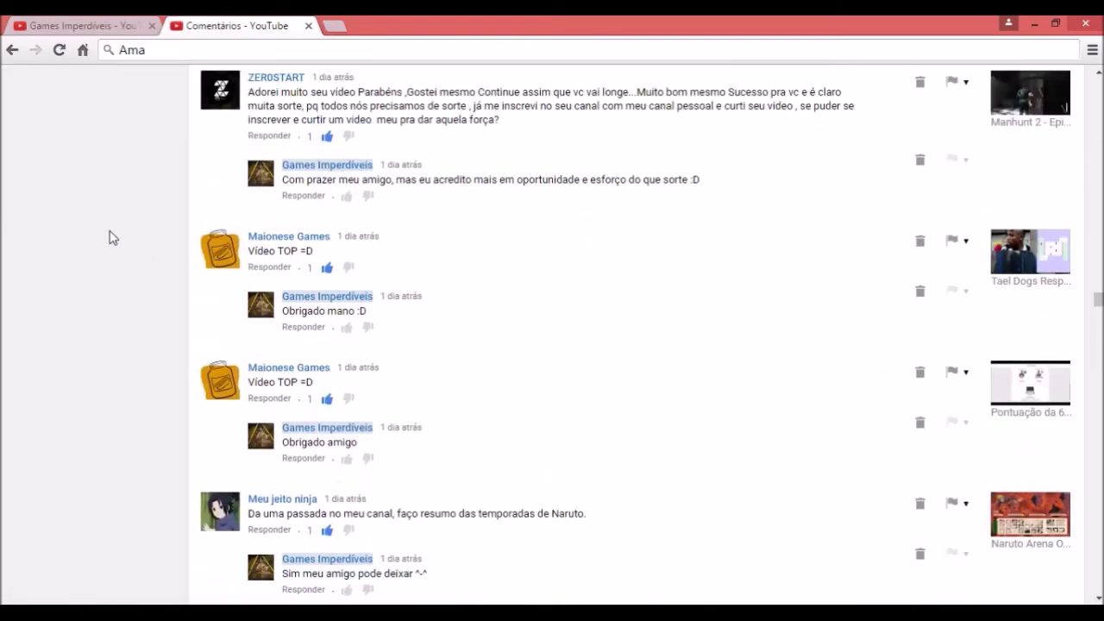
scroll(109, 237, "up", 2)
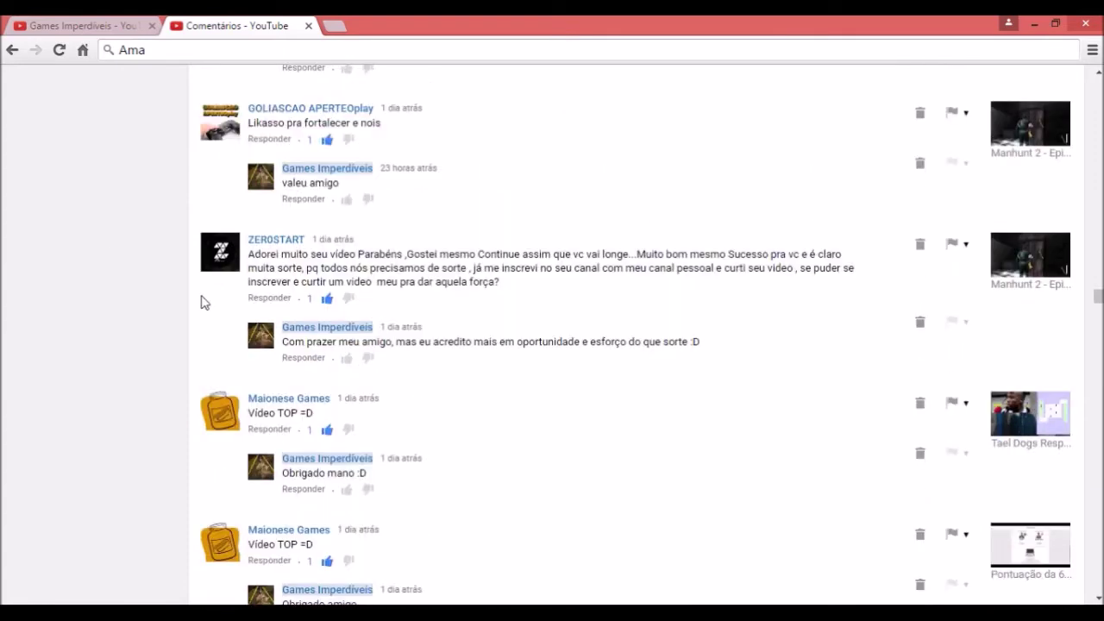
right_click(309, 401)
right_click(361, 497)
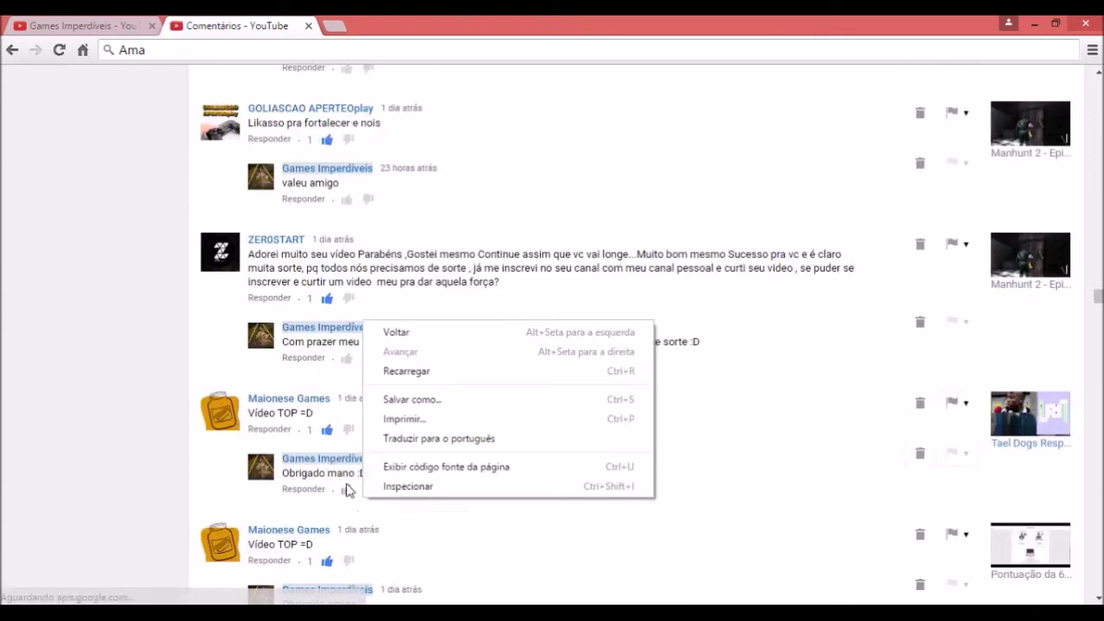
left_click(107, 25)
left_click(488, 215)
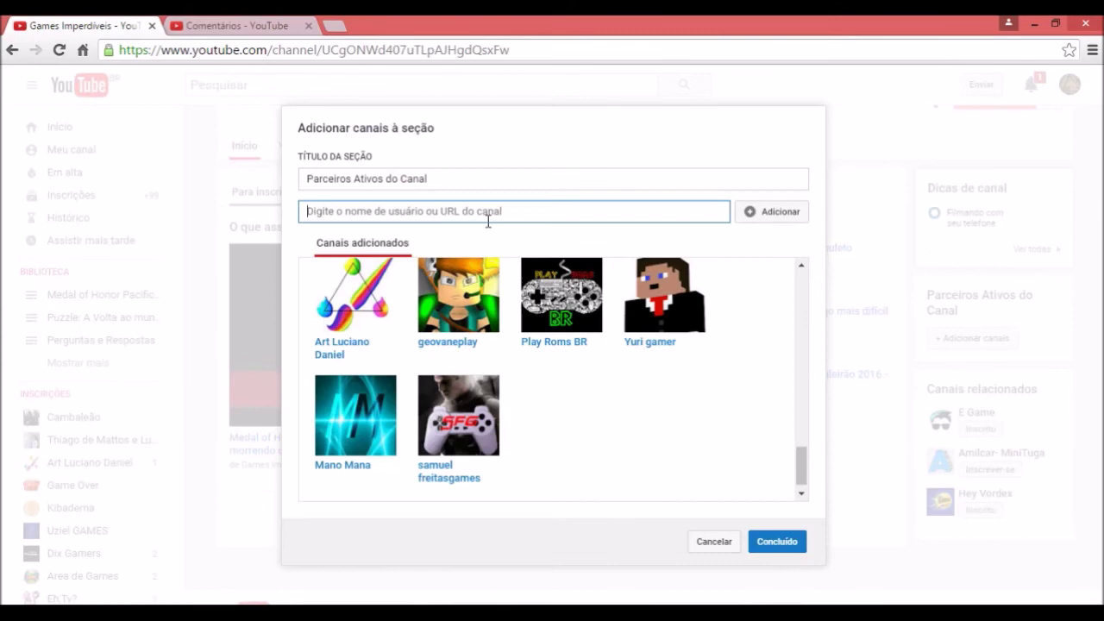
type("https://www.youtube.com/channel/UC3h5T1jrGeL3UN-ygVuG7eQ")
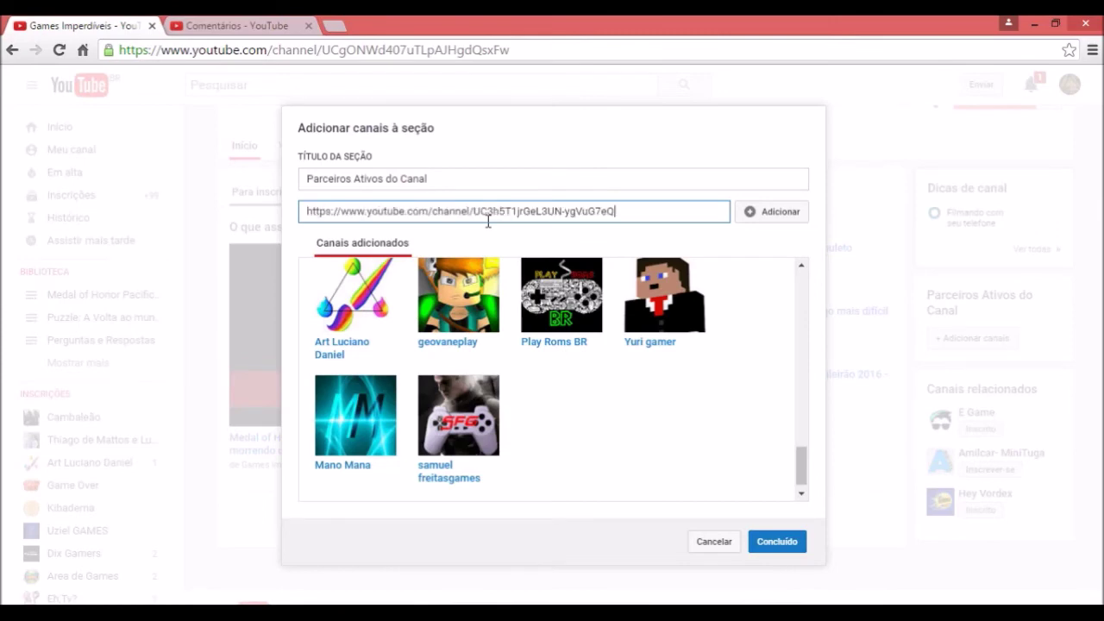
left_click(777, 213)
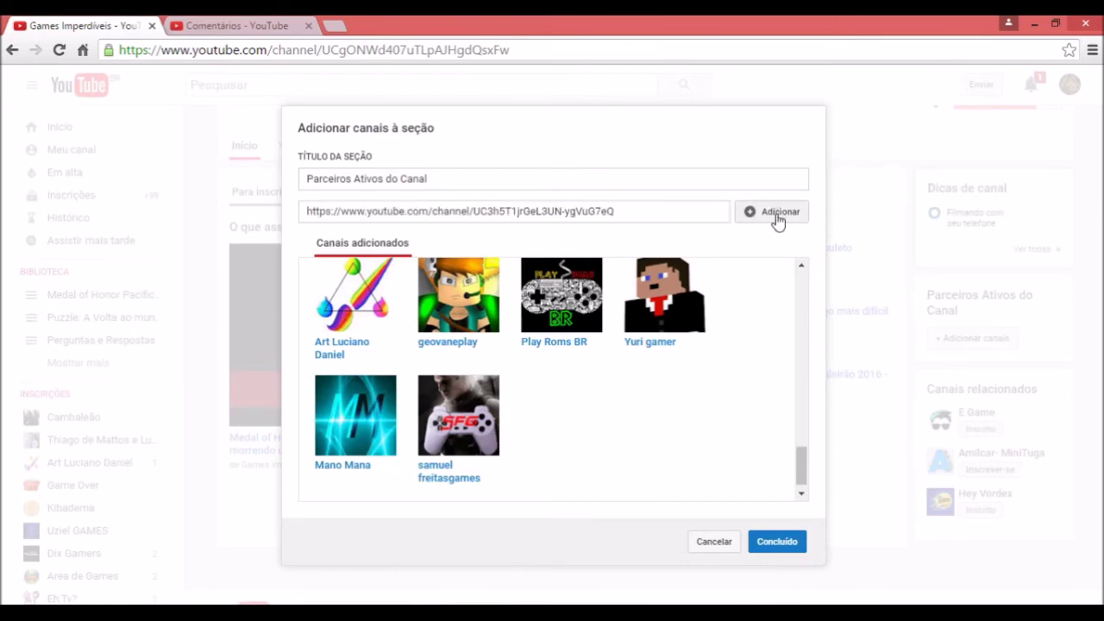
Copy the GOLIASCAO APERTEOplay channel's link from its comment and add the channel to the partners section.
left_click(207, 28)
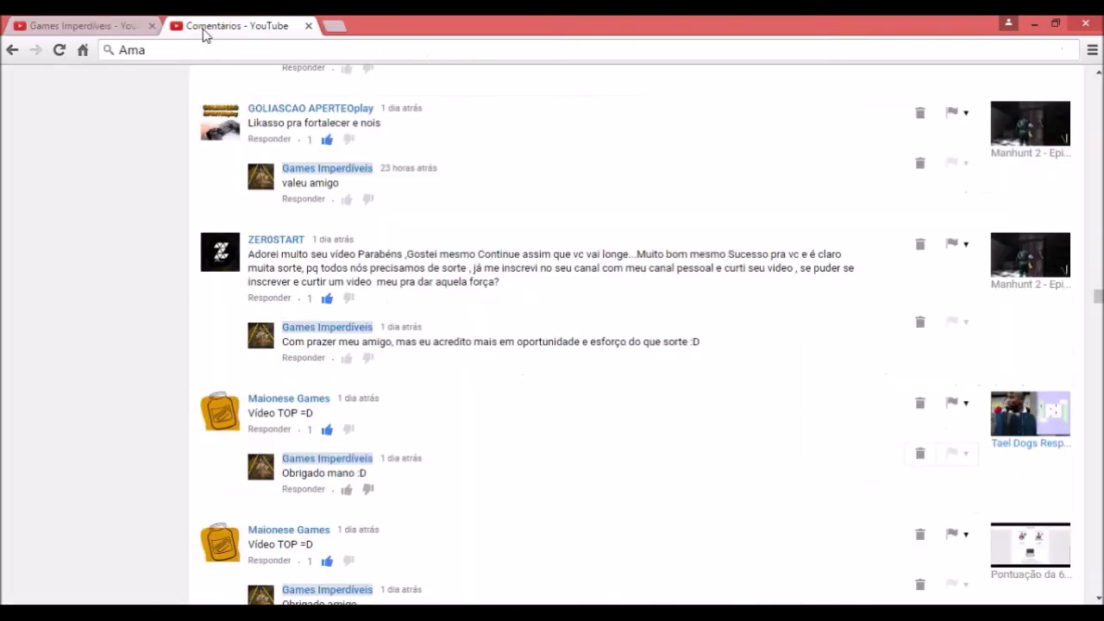
scroll(73, 276, "up", 2)
scroll(73, 276, "up", 3)
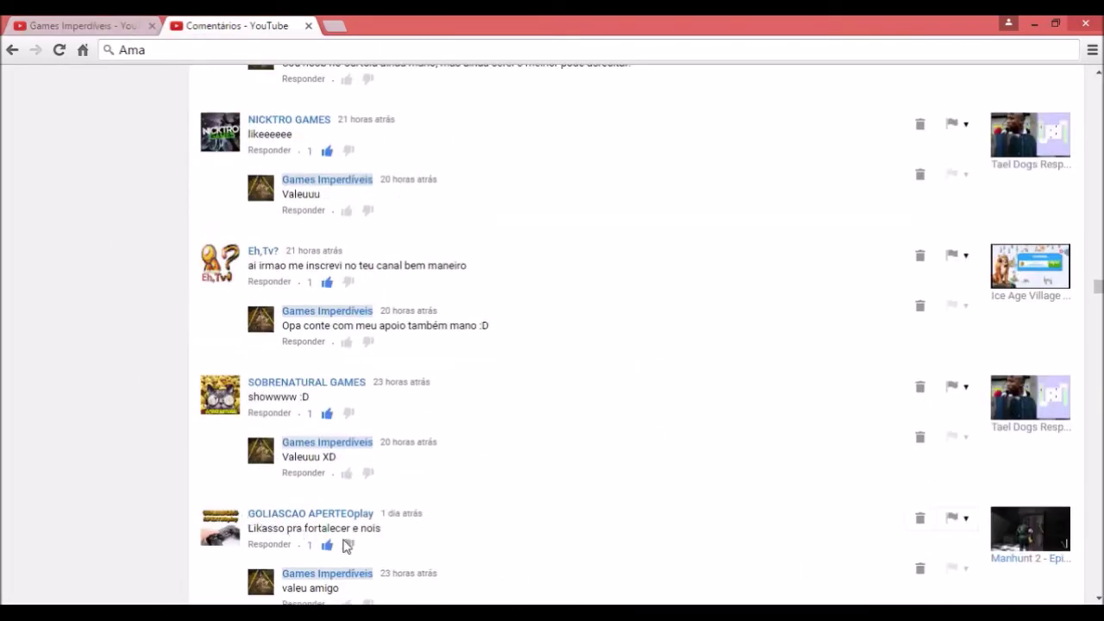
right_click(340, 516)
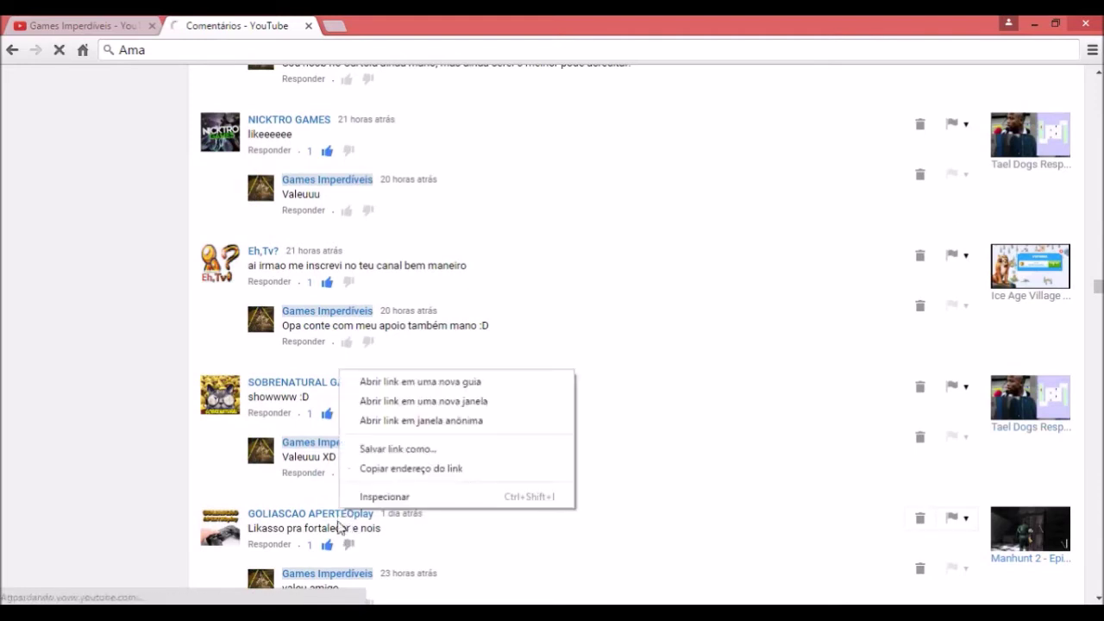
left_click(383, 470)
left_click(48, 25)
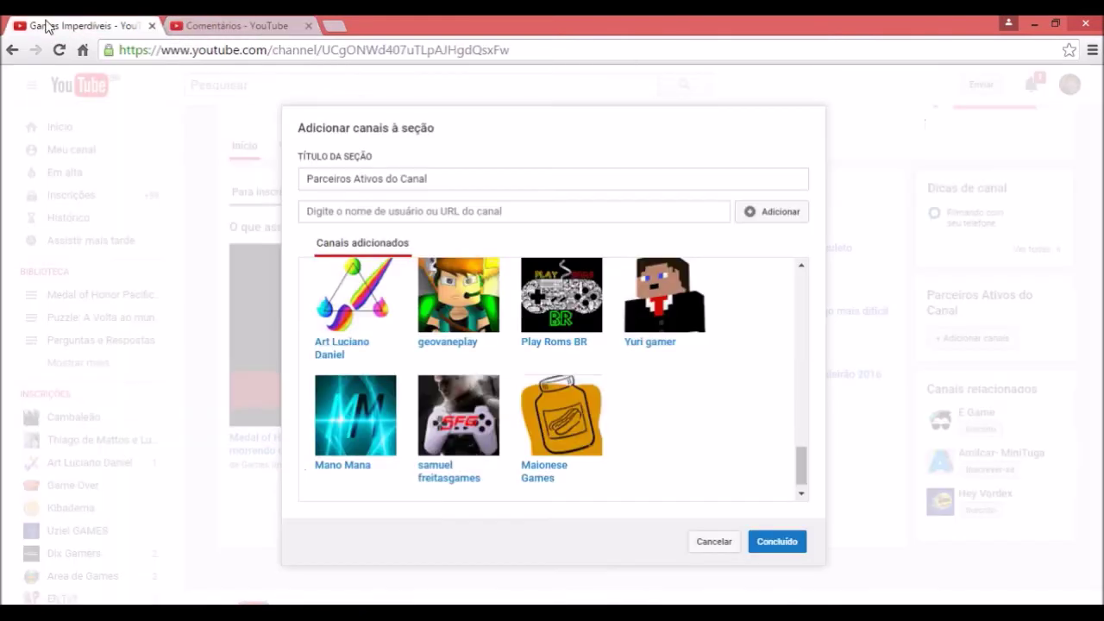
left_click(446, 205)
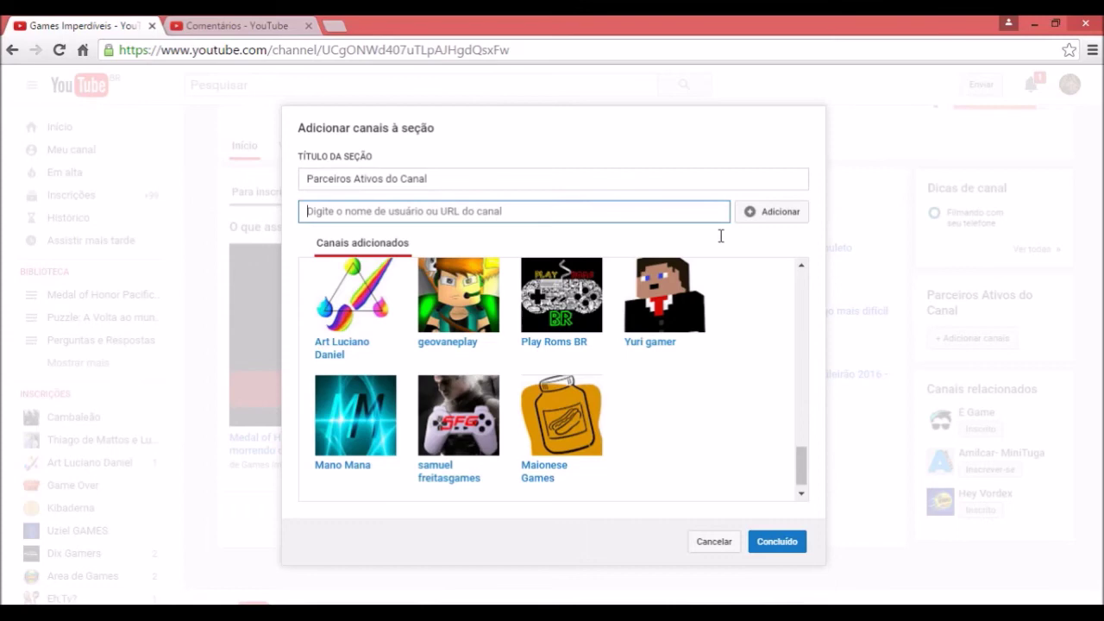
type("https://www.youtube.com/channel/UCWeW2mkzi9wwwmZ4xWzhukg")
left_click(764, 222)
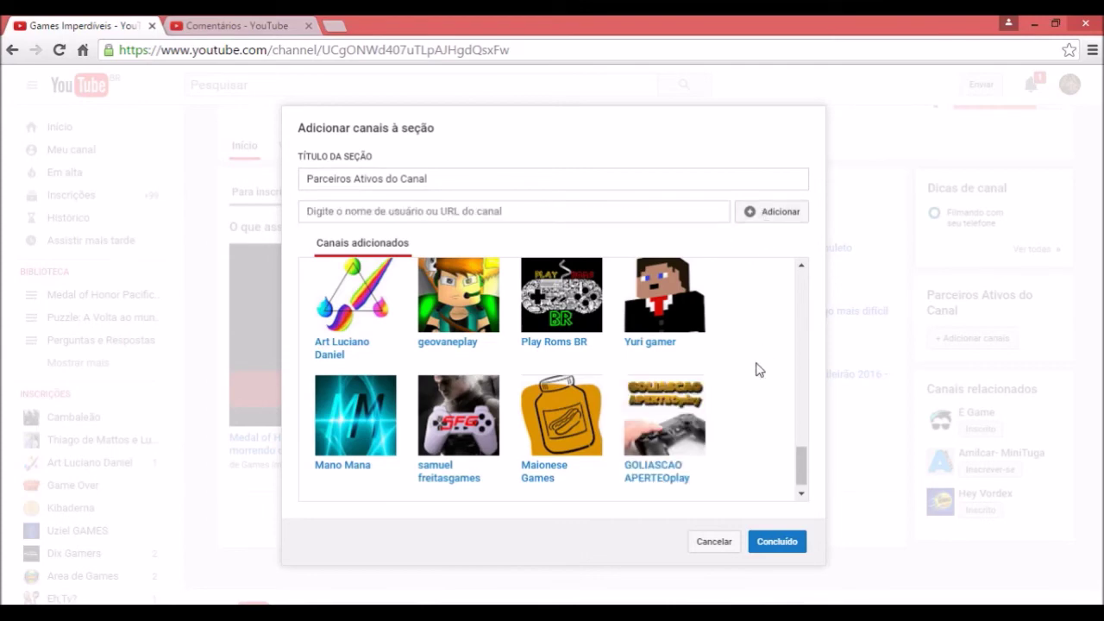
Copy the Eh,Tv? channel's link from its comment and add the channel to the partners section.
left_click(238, 26)
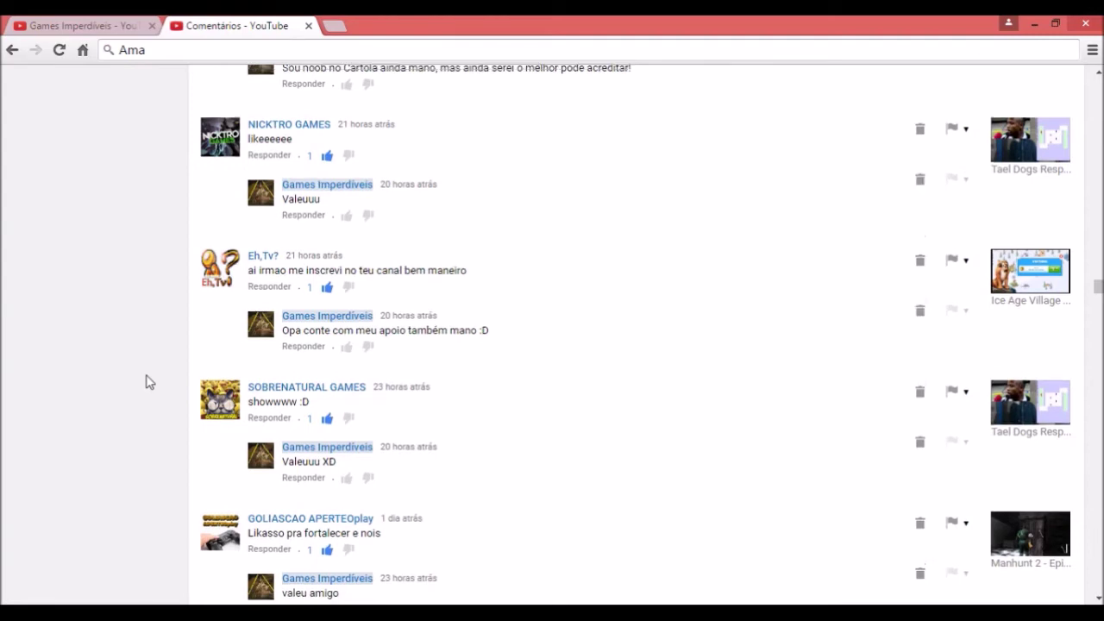
scroll(145, 382, "up", 2)
right_click(251, 418)
left_click(323, 508)
left_click(104, 26)
left_click(465, 203)
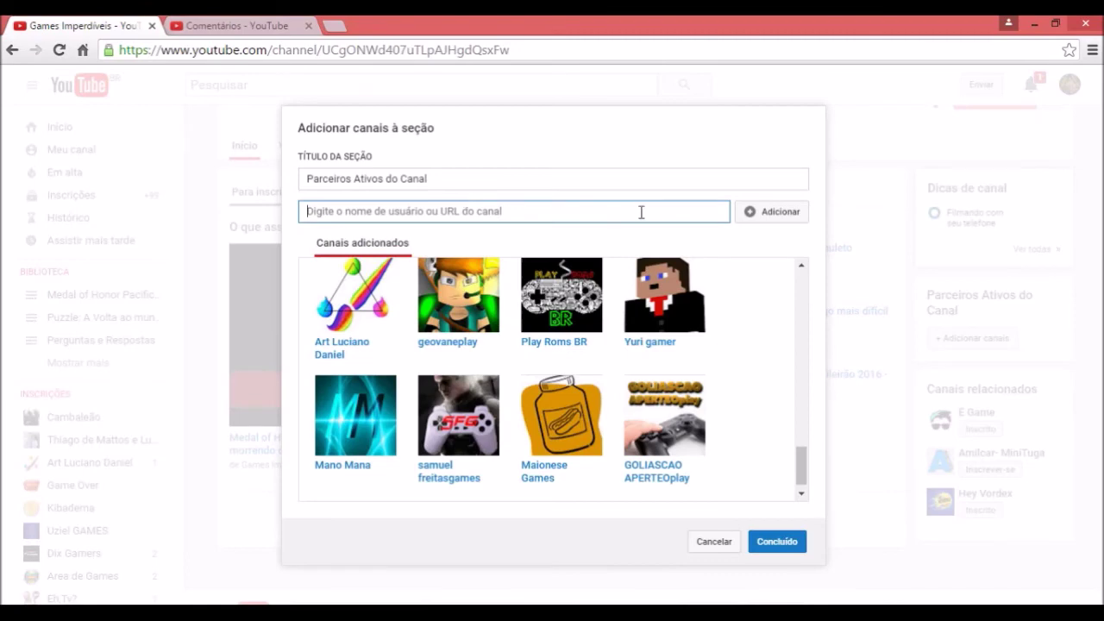
type("https://www.youtube.com/channel/UCLWZH1JjpzzeDm1W2Bew1g")
left_click(769, 216)
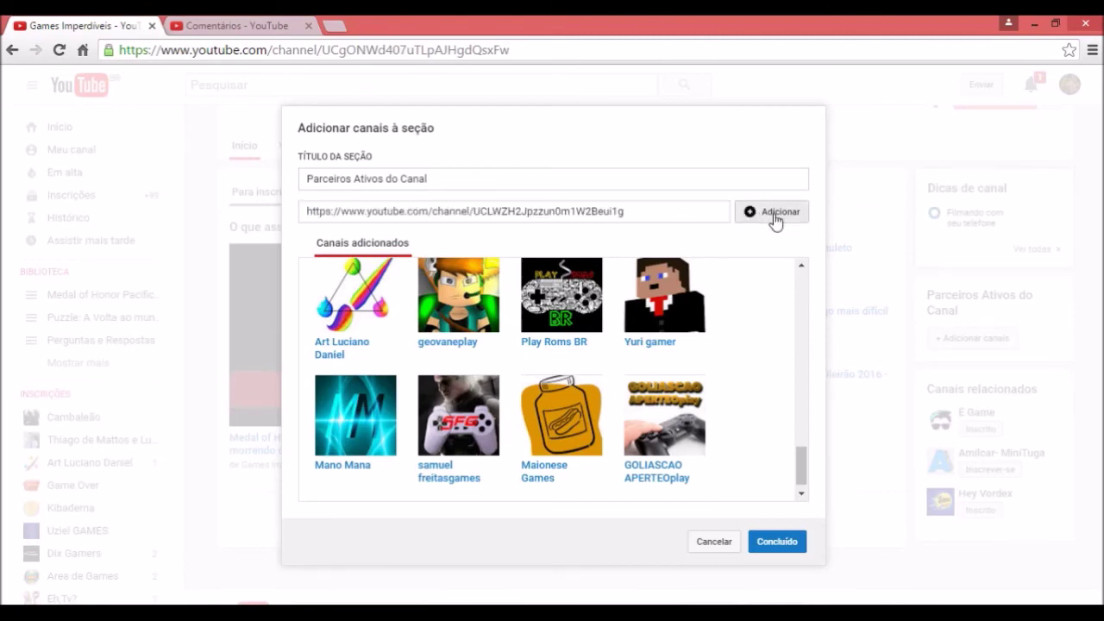
scroll(803, 486, "down", 2)
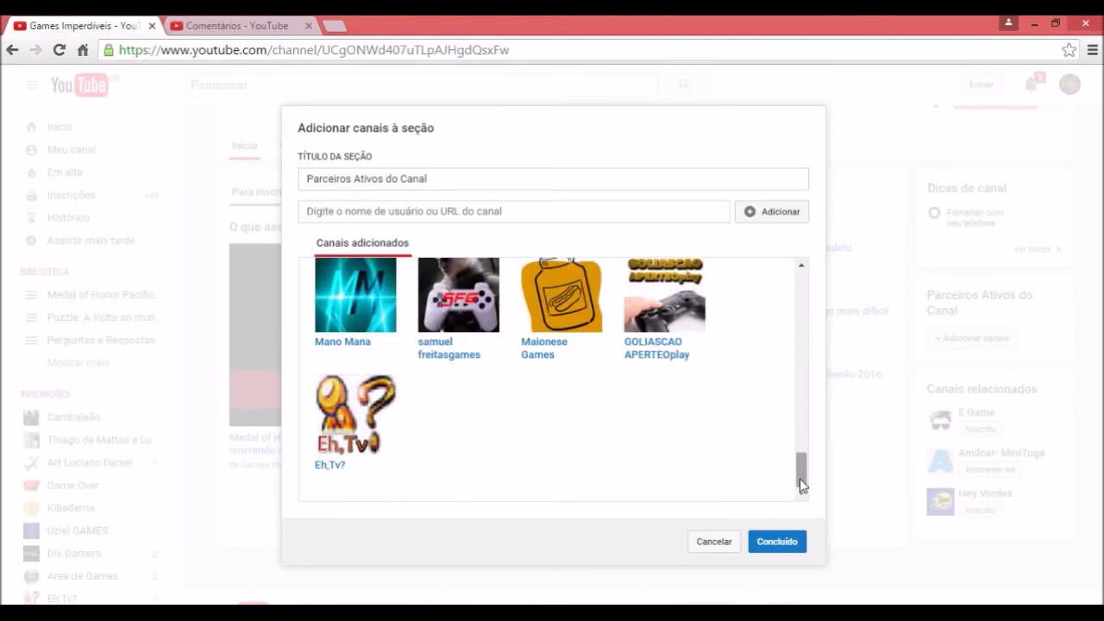
Copy the NICKTRO GAMES channel's link from its comment and add the channel to the partners section.
left_click(211, 31)
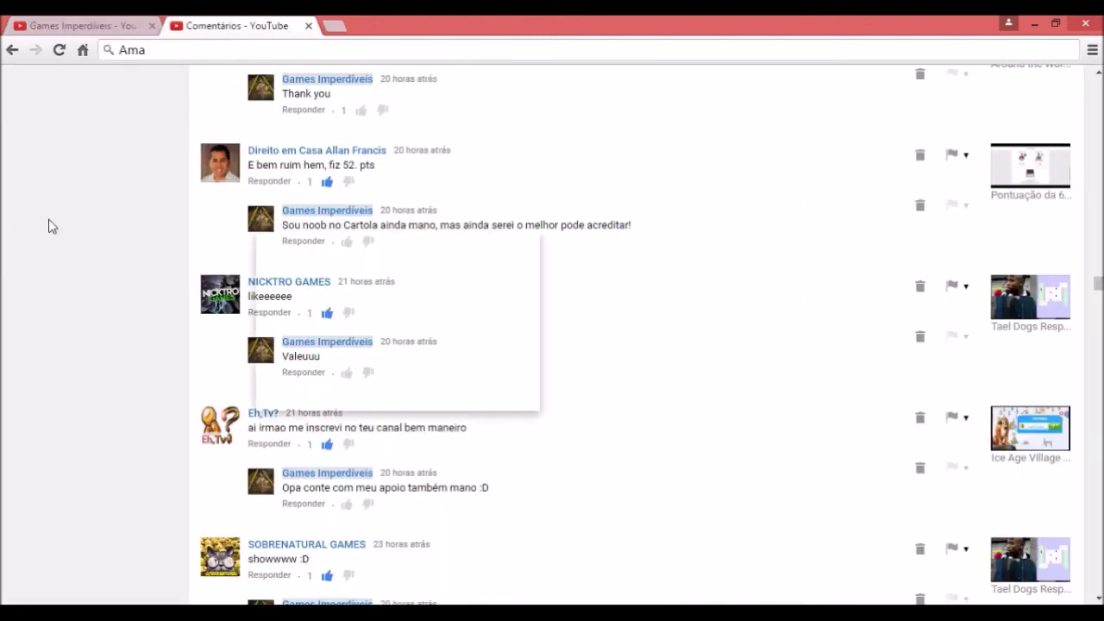
scroll(49, 226, "up", 3)
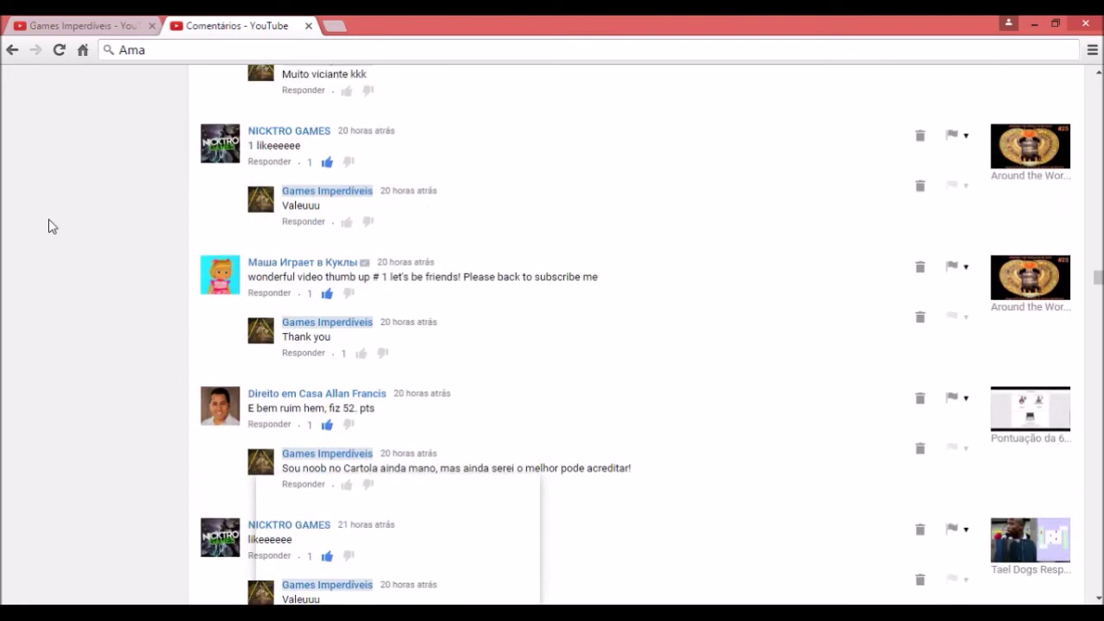
right_click(231, 522)
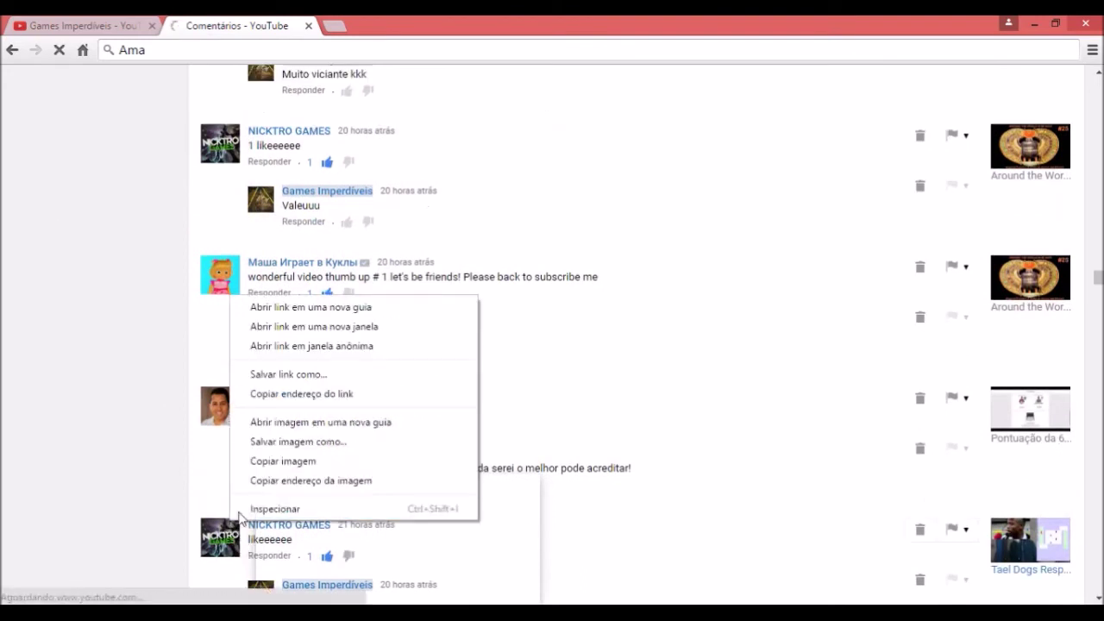
left_click(301, 393)
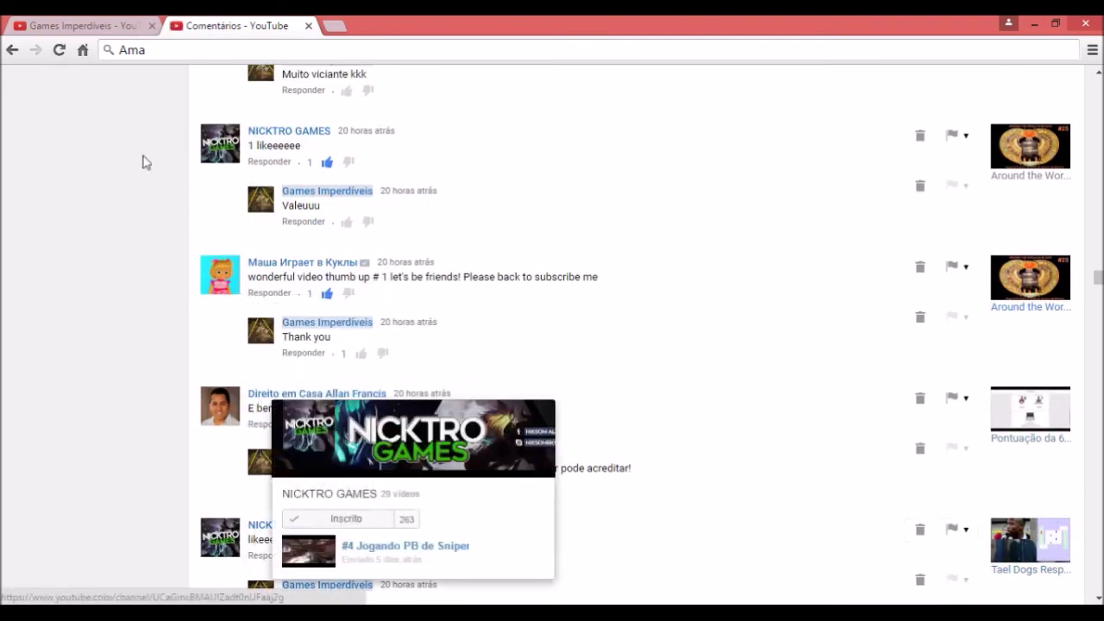
left_click(70, 26)
left_click(521, 216)
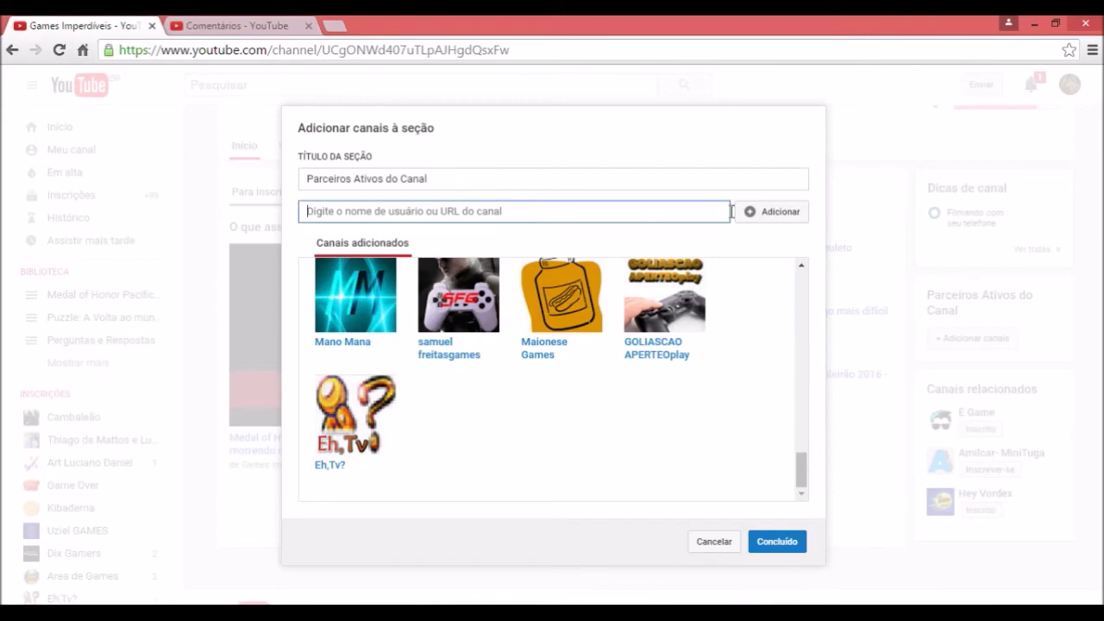
key("ctrl+v")
left_click(766, 217)
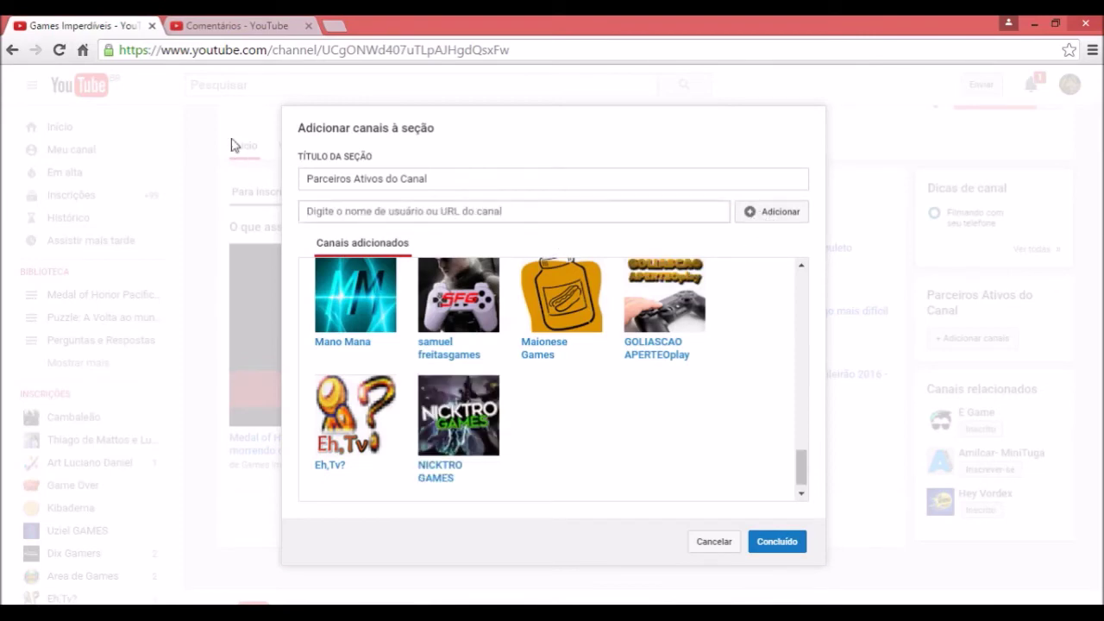
Copy the Direito em Casa channel's link from its comment and add the channel to the partners section.
left_click(210, 35)
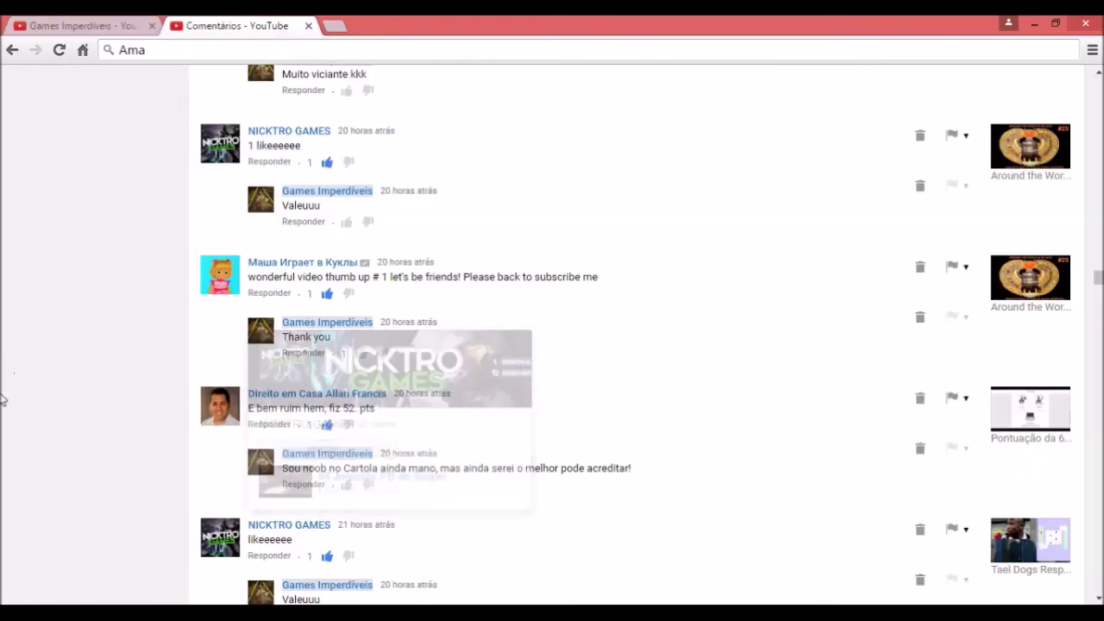
left_click(47, 23)
left_click(207, 23)
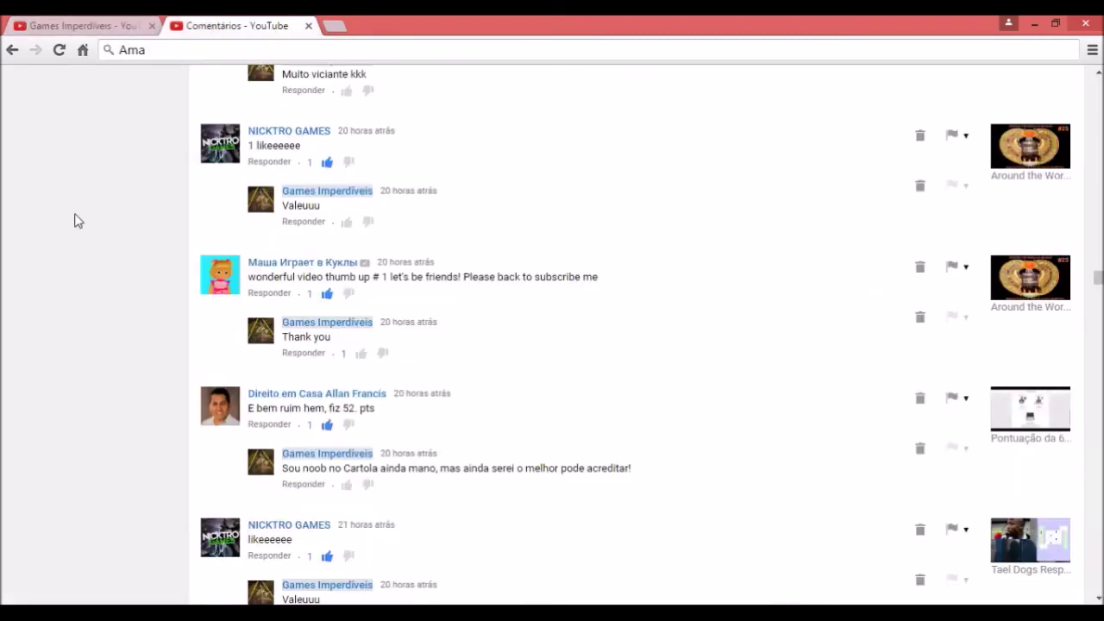
scroll(72, 293, "down", 1)
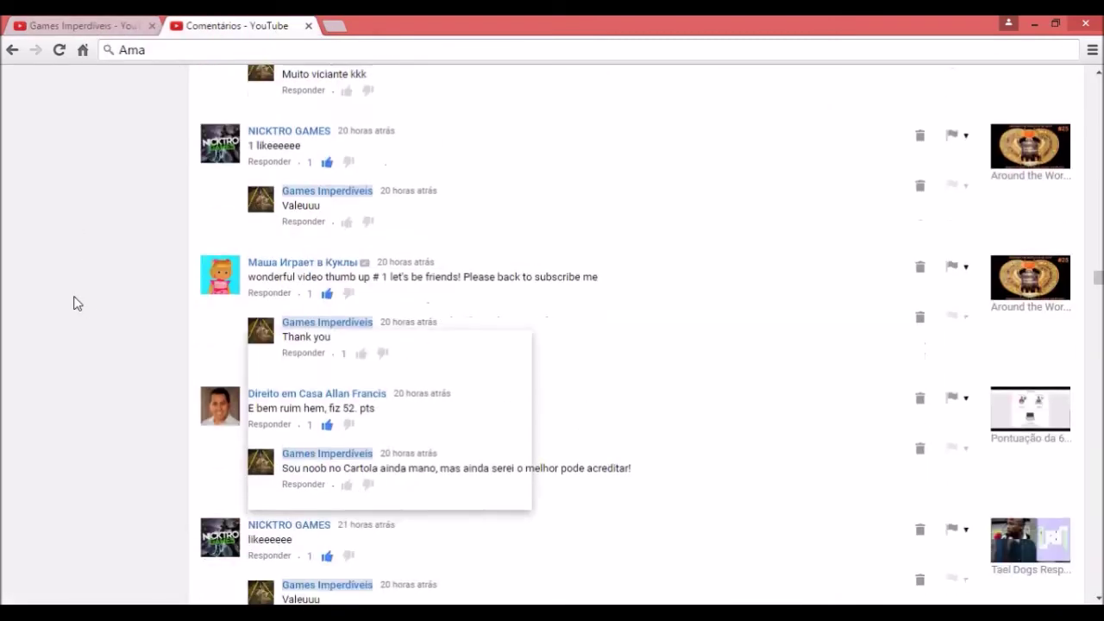
right_click(226, 396)
left_click(278, 271)
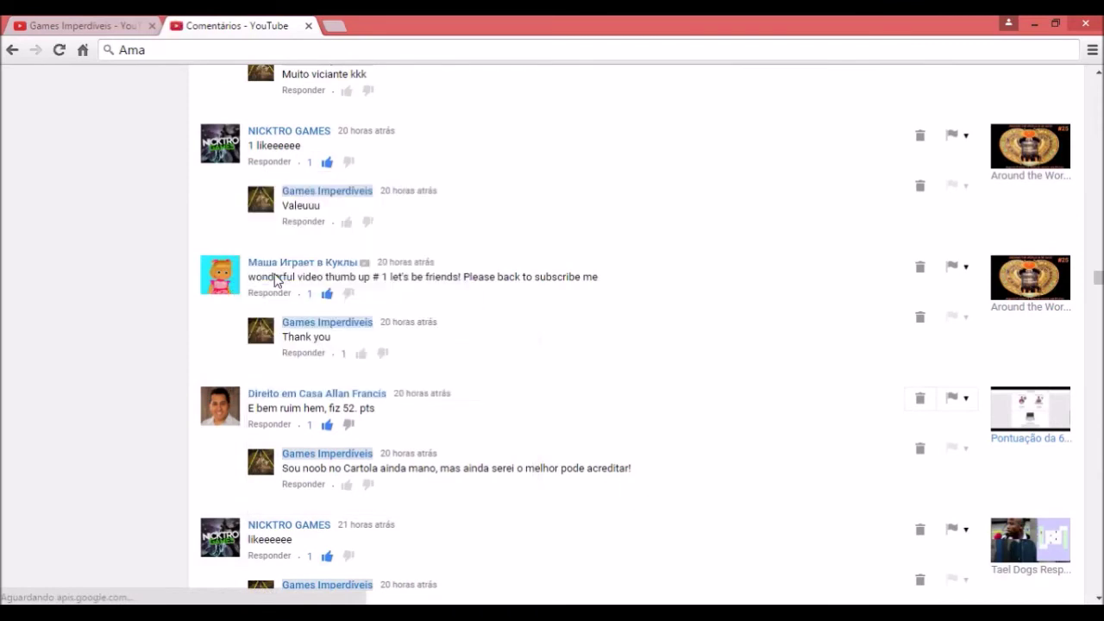
left_click(74, 24)
left_click(402, 212)
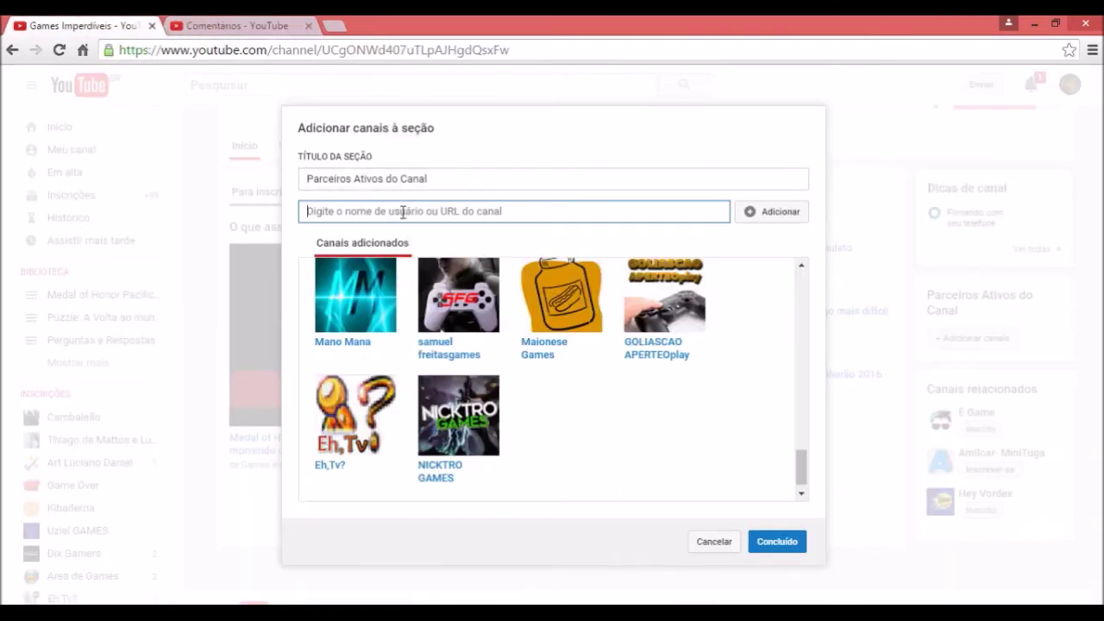
type("https://www.youtube.com/channel/UCaGmsBMAUlZadt0nUFaaj2g")
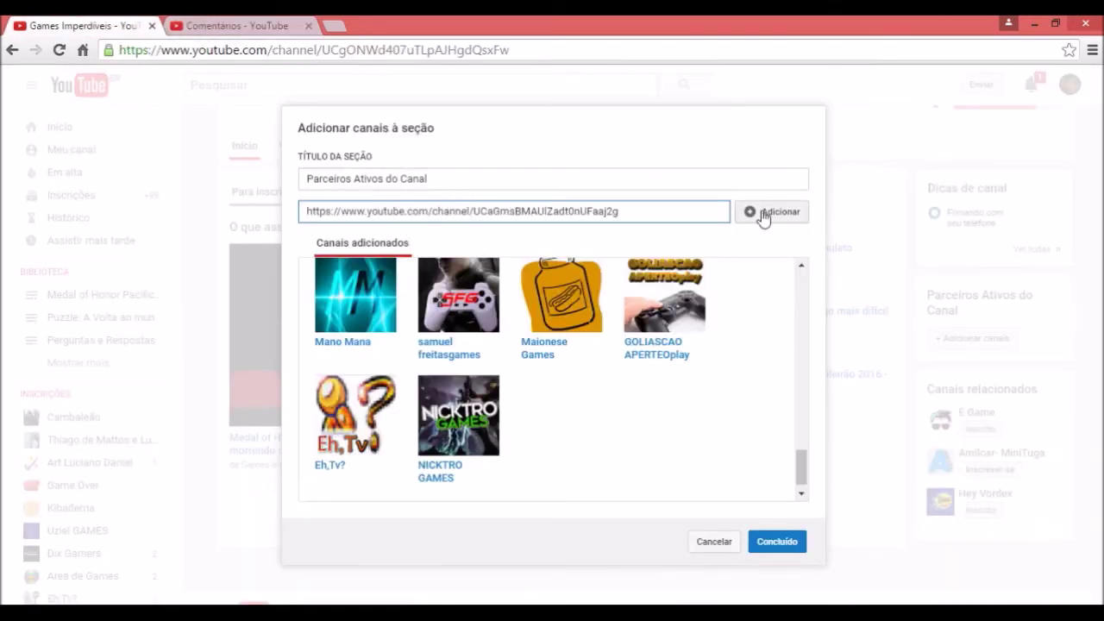
left_click(762, 214)
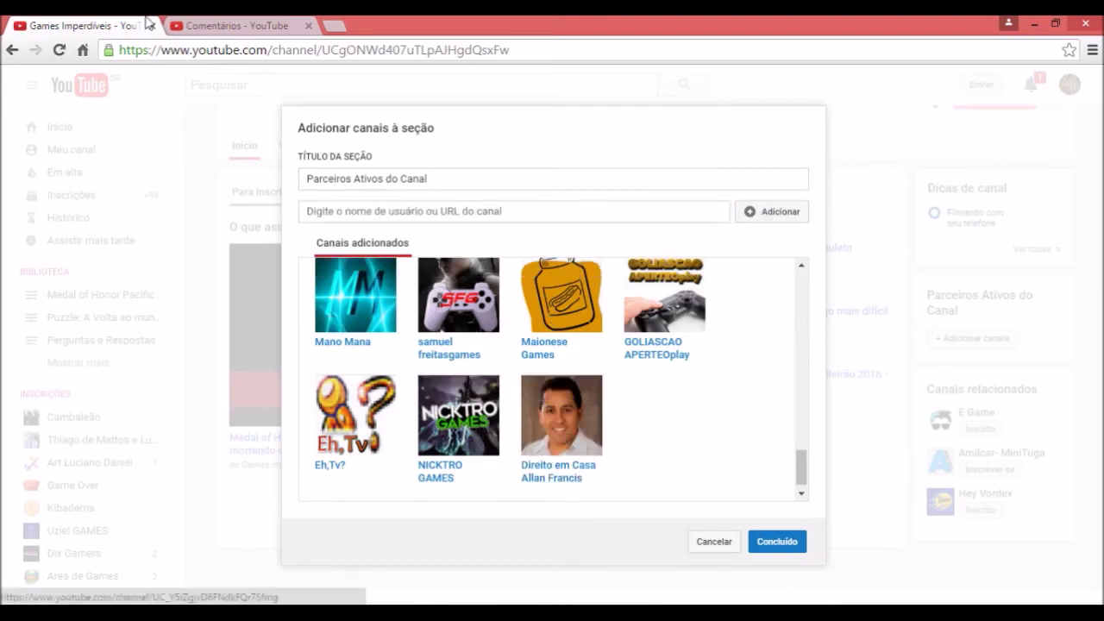
Copy the Atomic Craft channel's link from its comment and add the channel to the partners section.
left_click(213, 22)
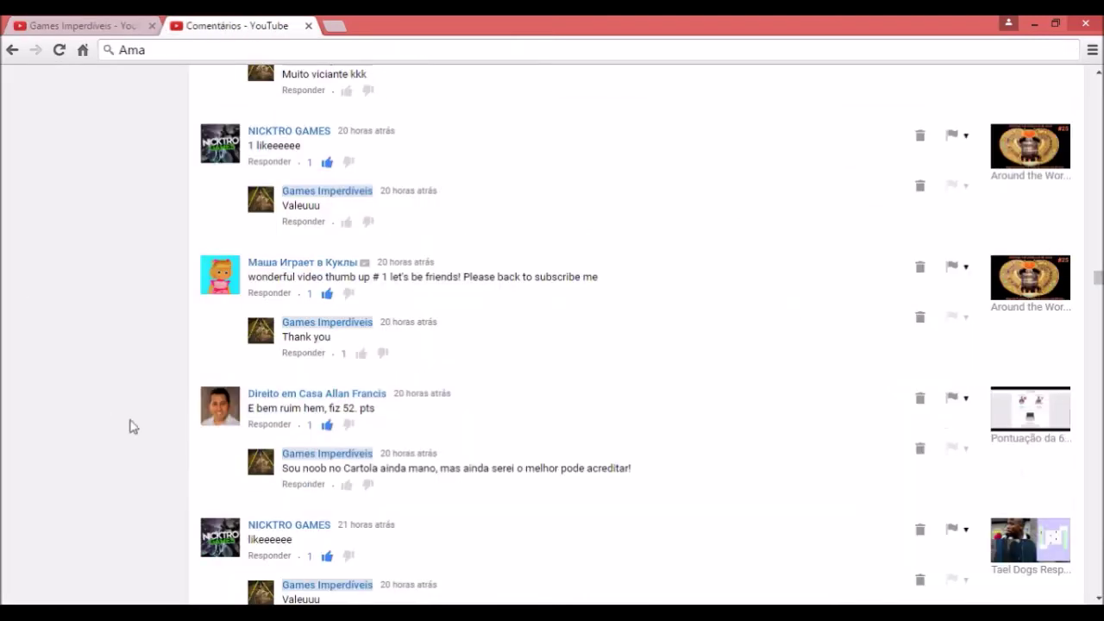
scroll(129, 427, "up", 3)
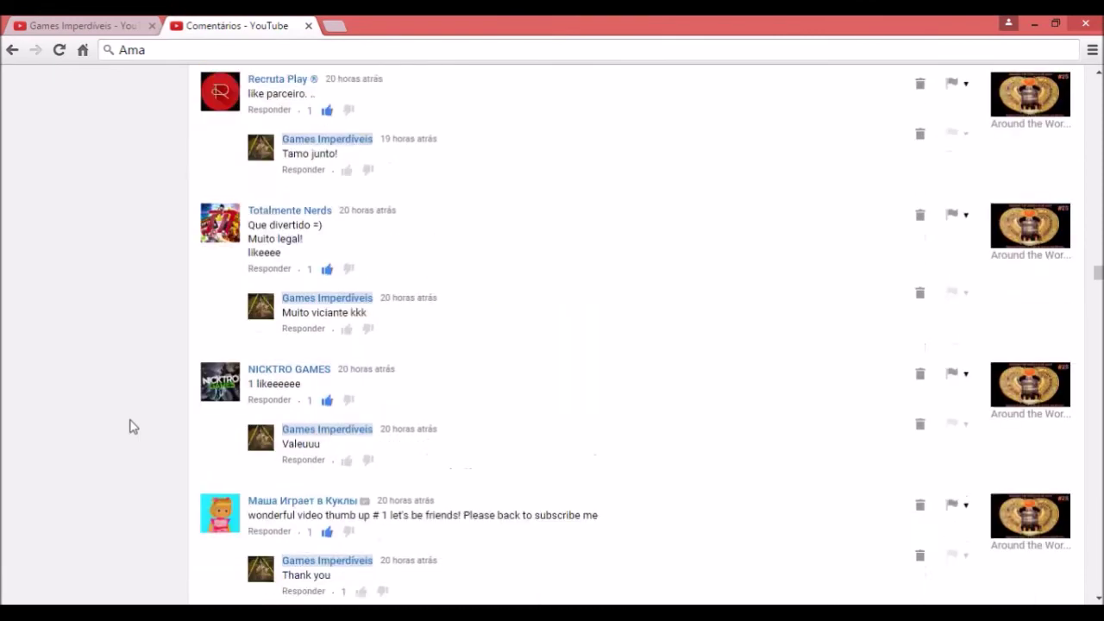
scroll(130, 426, "up", 2)
scroll(130, 426, "up", 2)
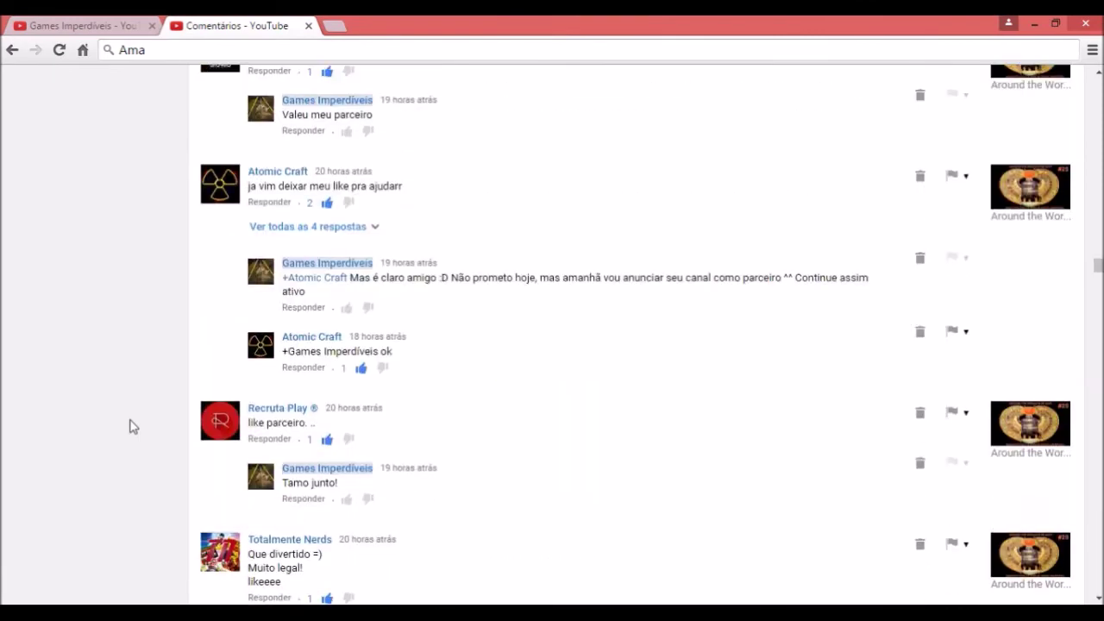
scroll(130, 426, "up", 3)
scroll(140, 399, "down", 2)
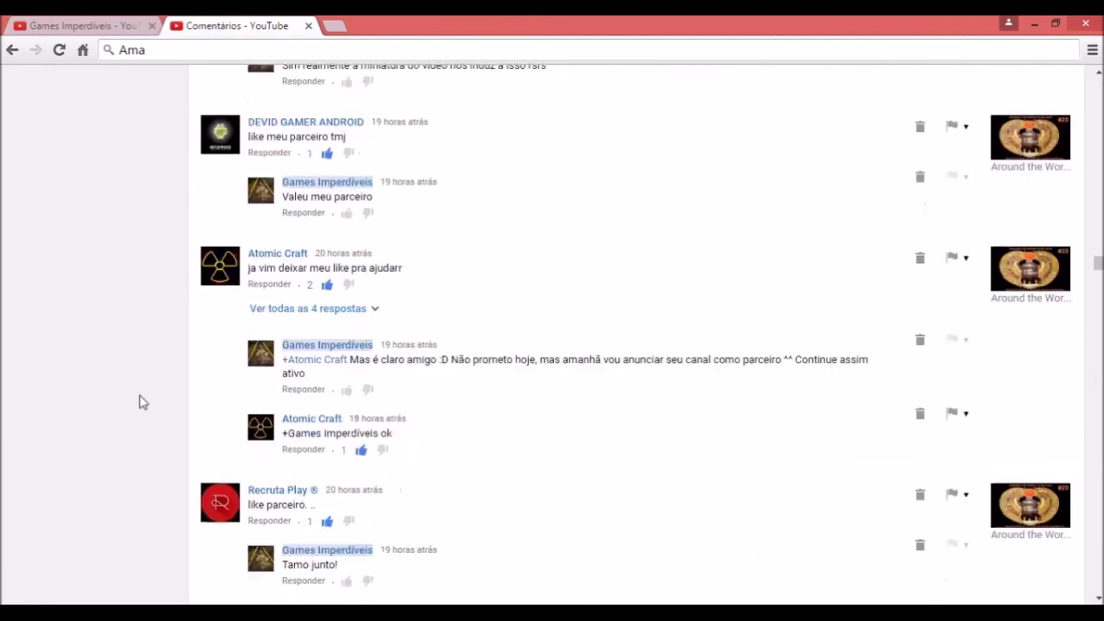
scroll(142, 401, "up", 3)
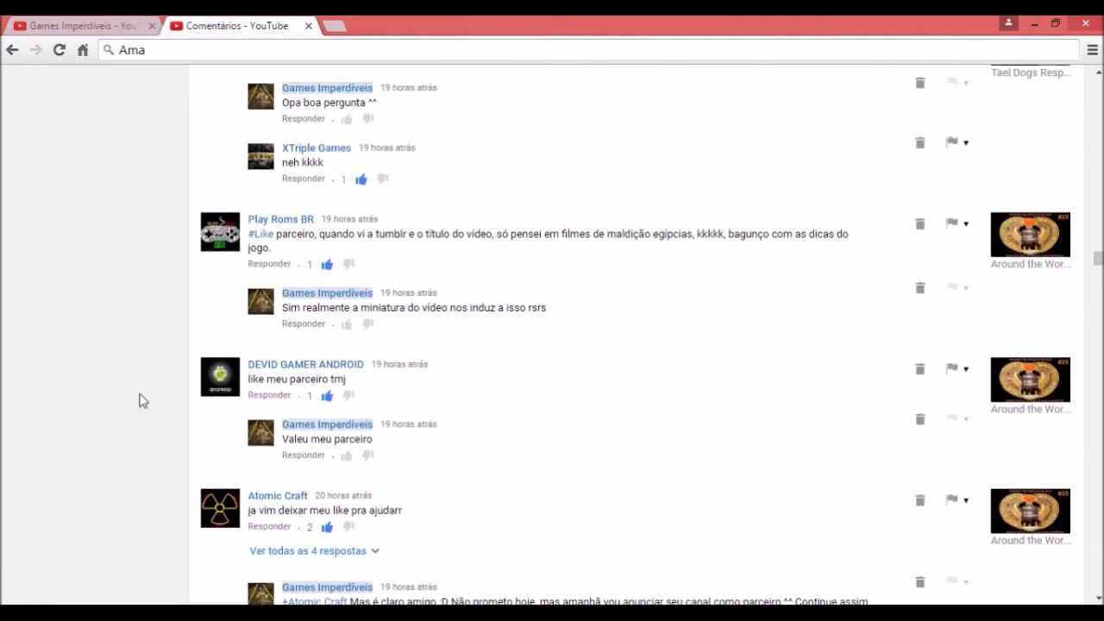
right_click(283, 499)
left_click(371, 460)
left_click(87, 25)
left_click(435, 214)
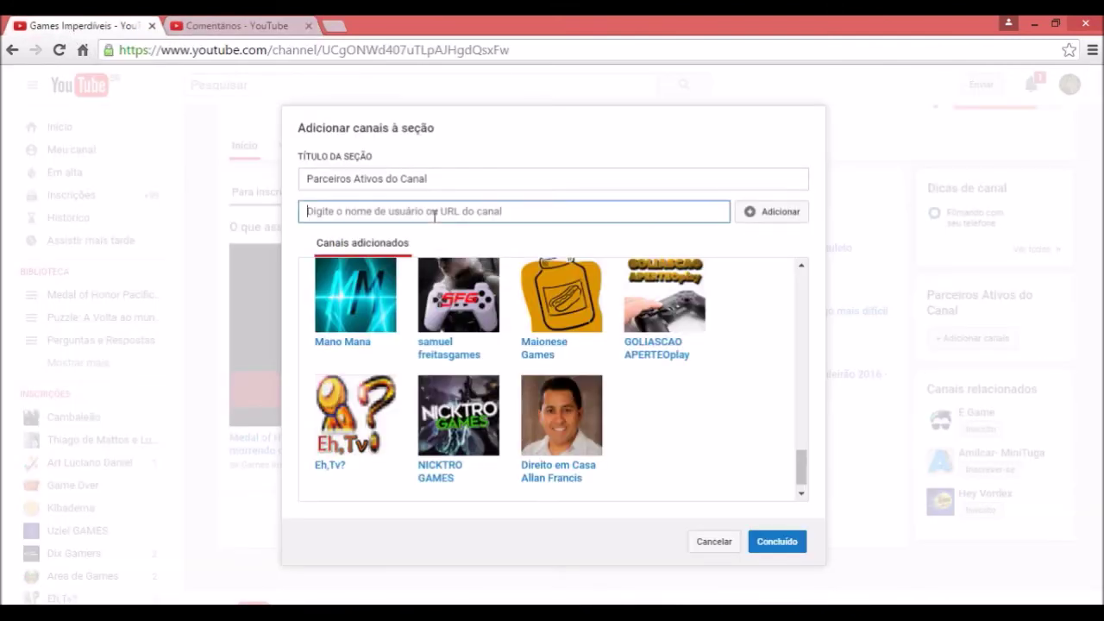
key("ctrl+v")
left_click(775, 213)
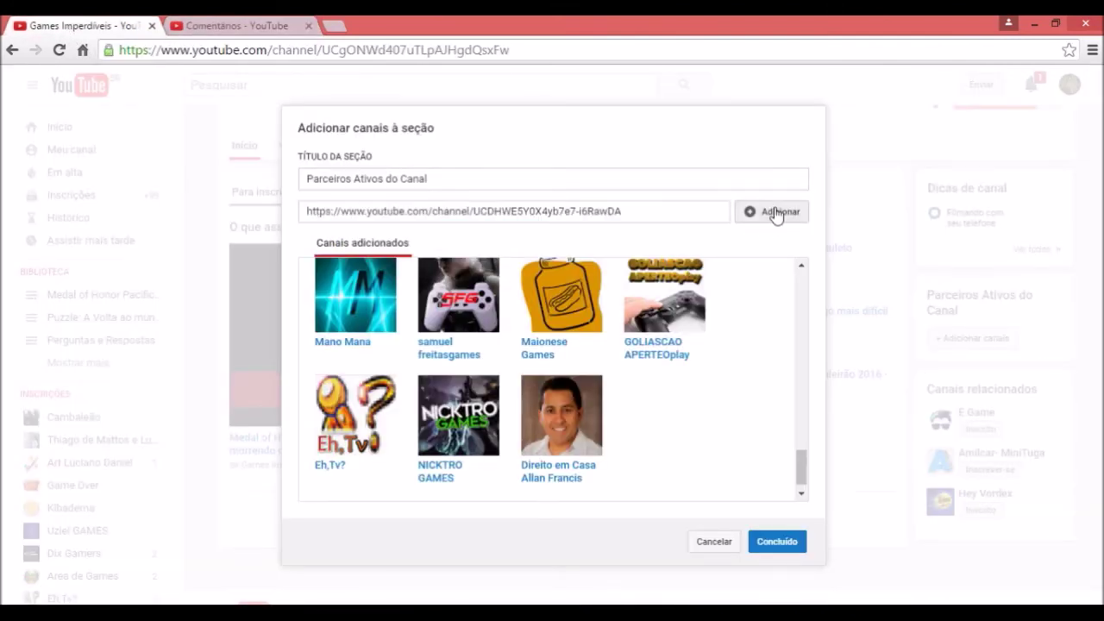
Copy the XTriple Games channel's link from its comment and add the channel to the partners section.
left_click(270, 24)
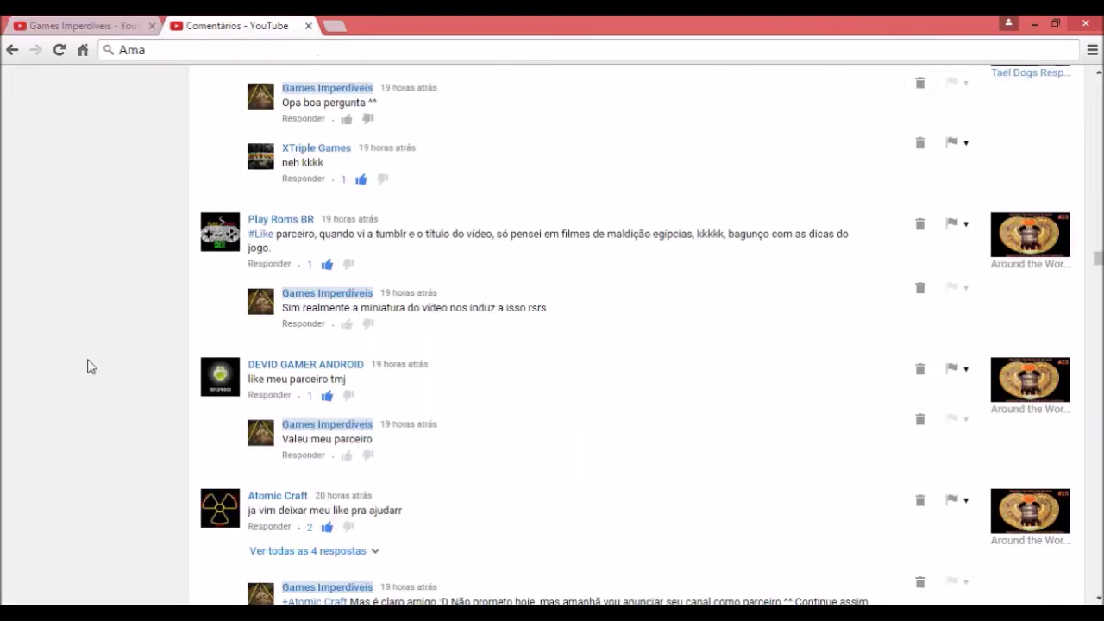
scroll(22, 374, "down", 2)
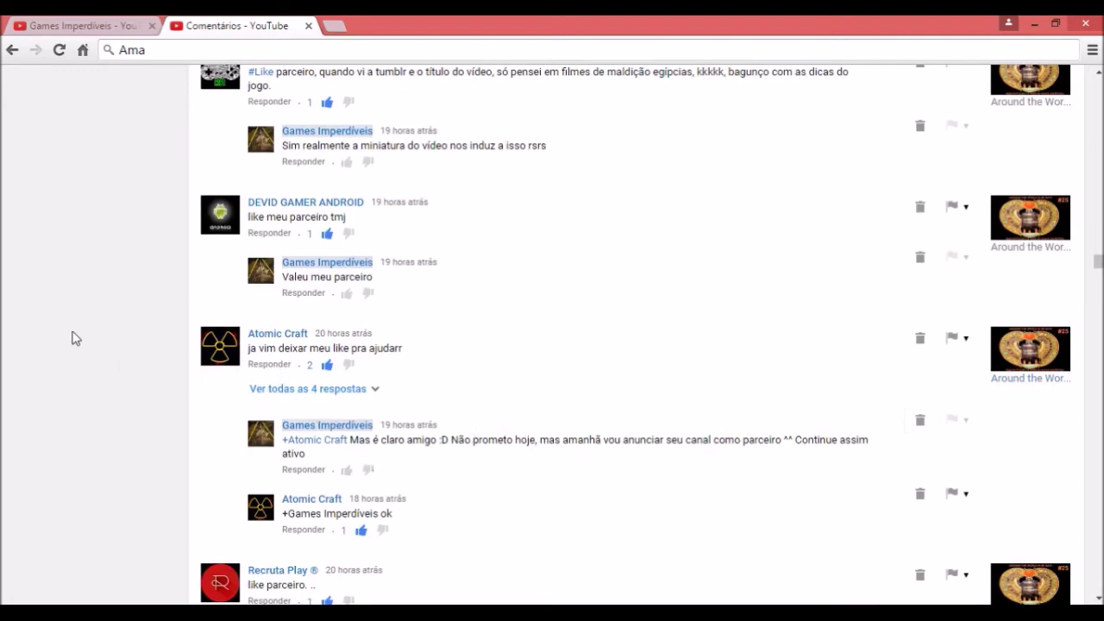
scroll(29, 389, "up", 6)
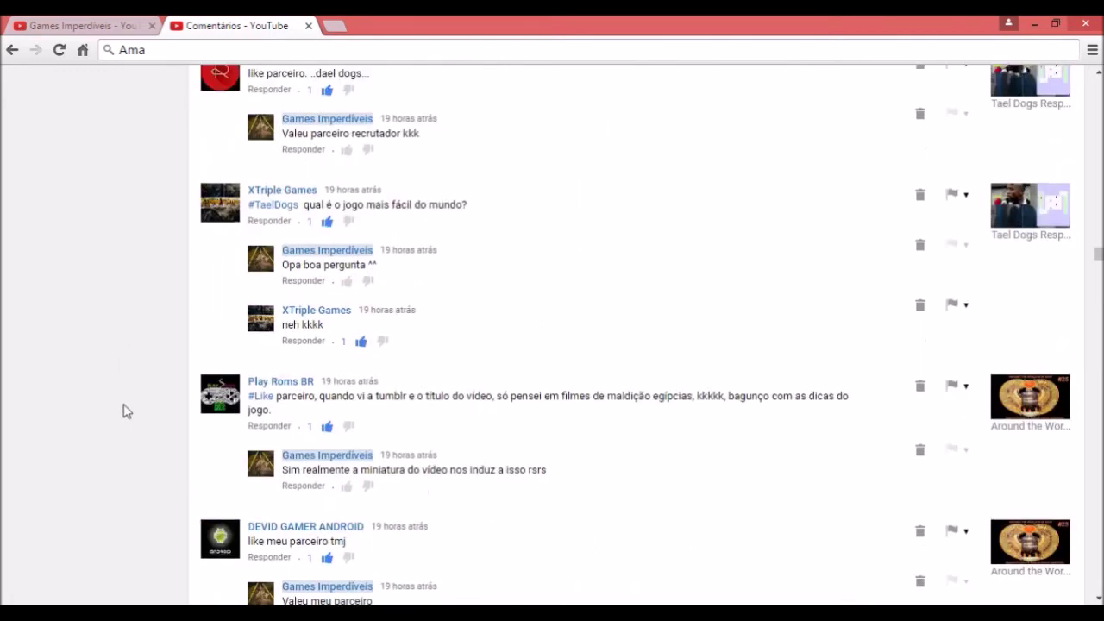
scroll(116, 411, "up", 2)
left_click(54, 25)
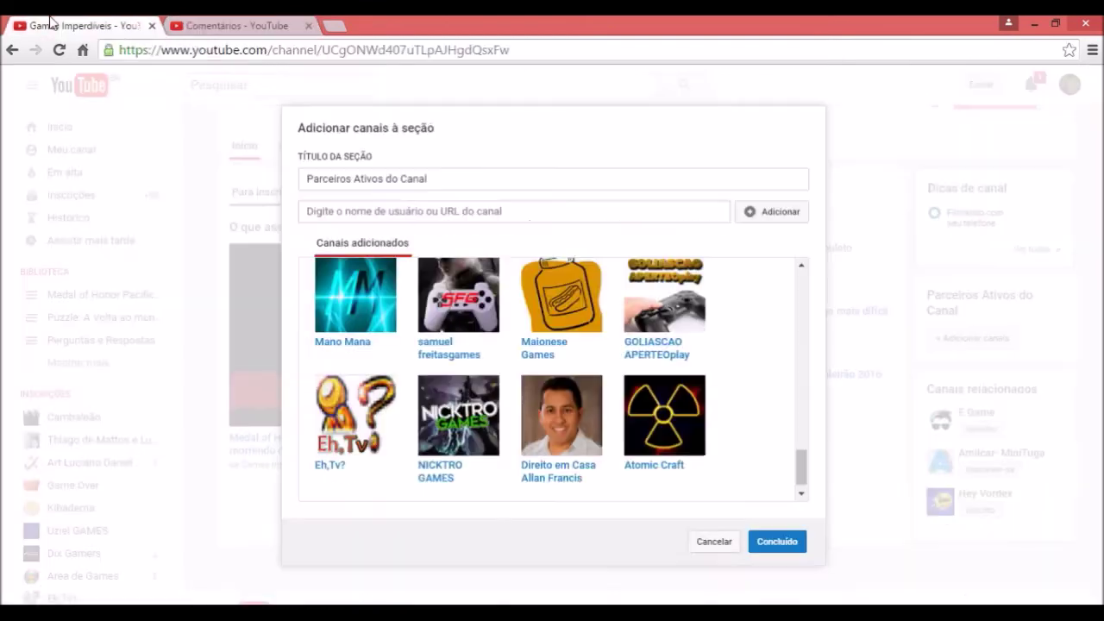
left_click(199, 23)
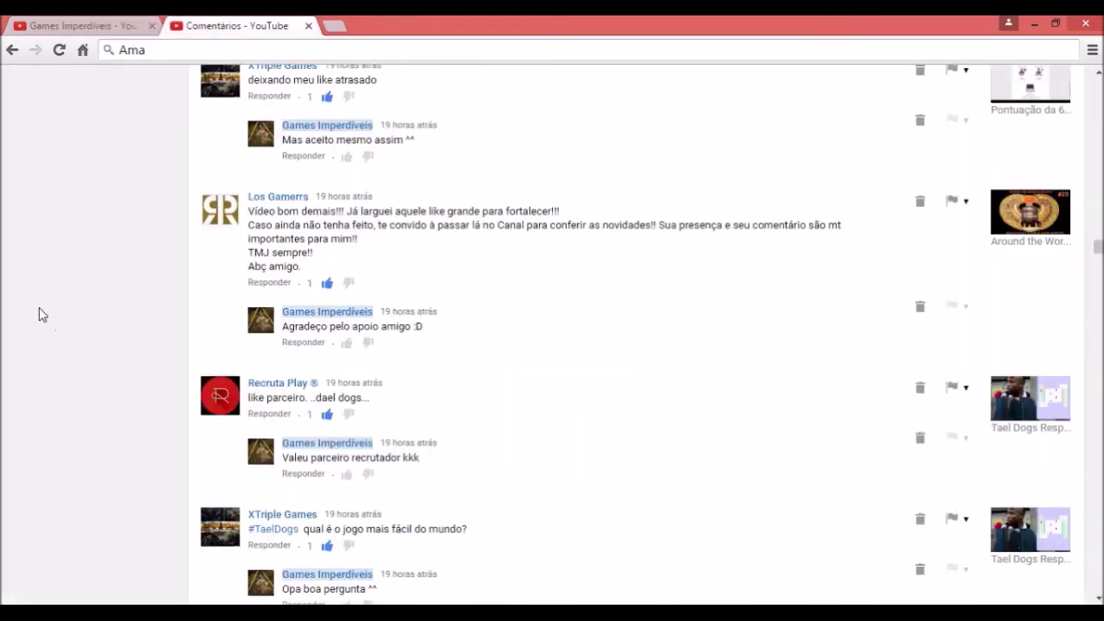
scroll(34, 297, "down", 2)
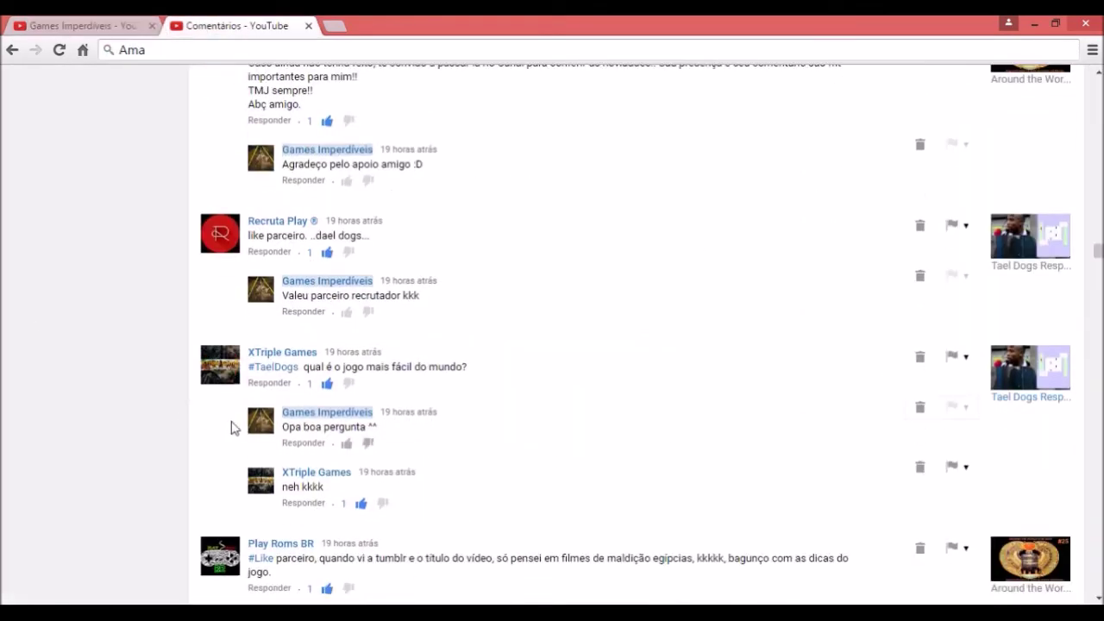
left_click(275, 354)
right_click(274, 353)
left_click(373, 444)
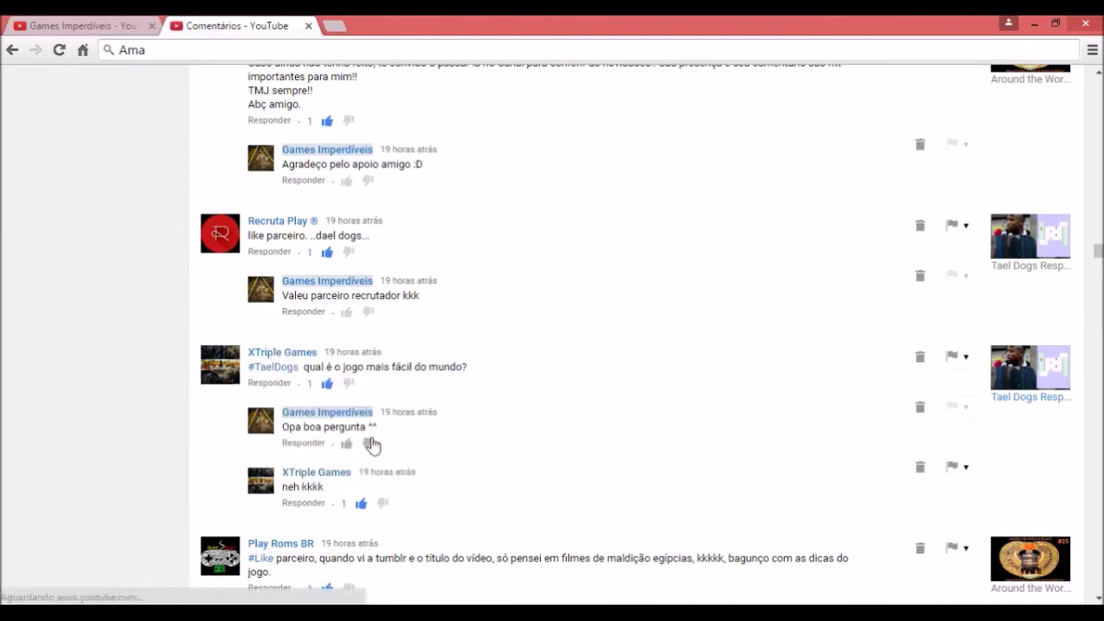
left_click(76, 23)
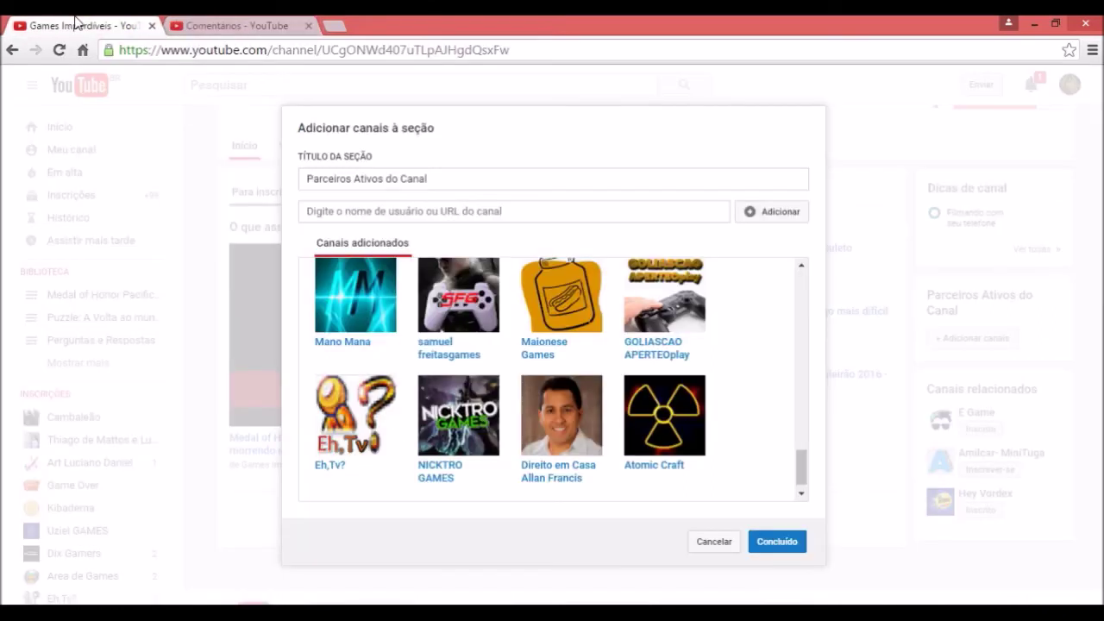
left_click(527, 211)
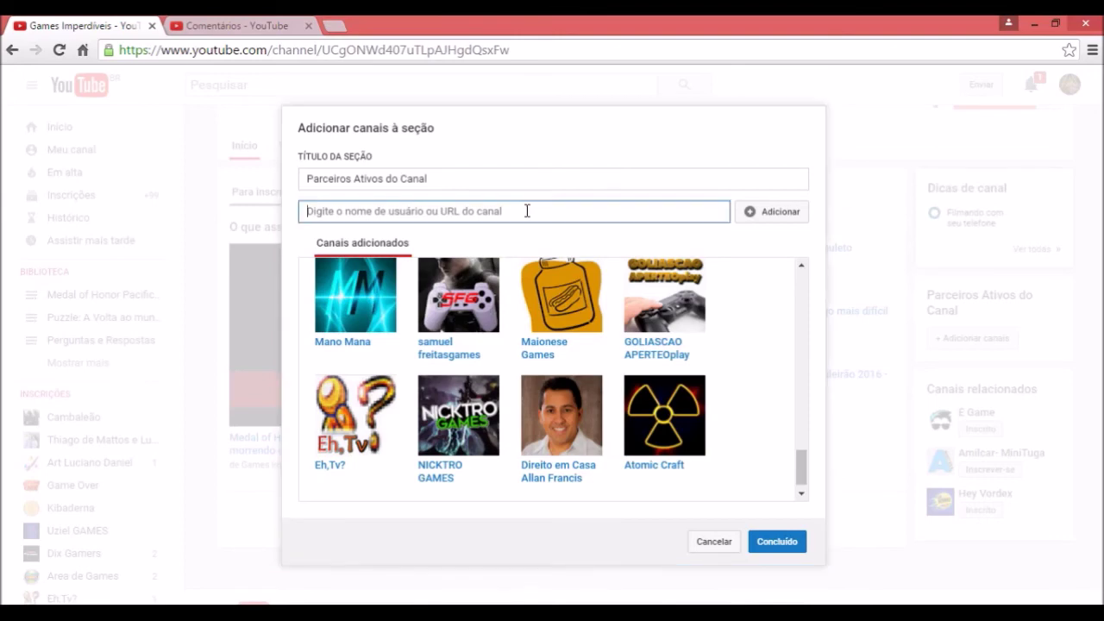
type("https://www.youtube.com/channel/UCGAI86u_t9qZOWRc5n3A38w")
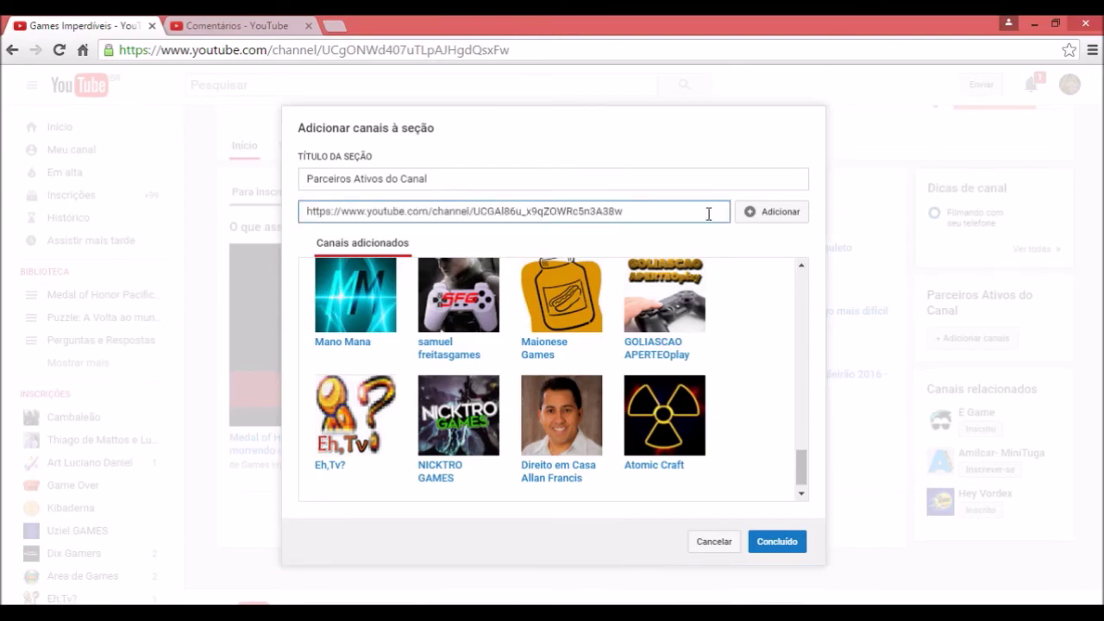
left_click(770, 216)
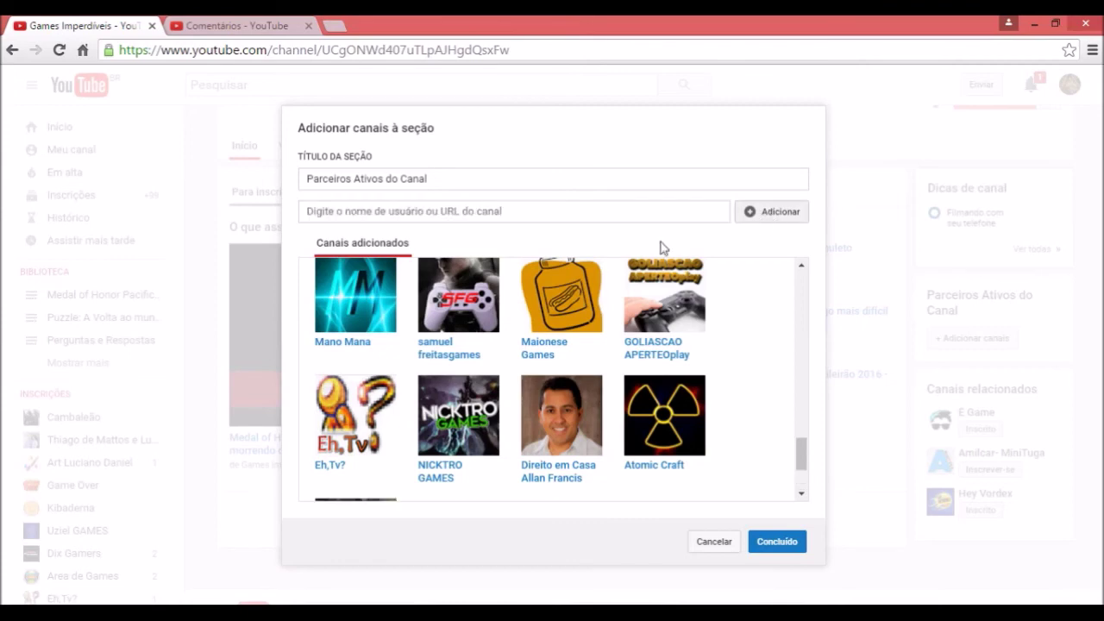
Copy the Los Gamerrs channel's link from its comment and add the channel to the partners section.
left_click(221, 31)
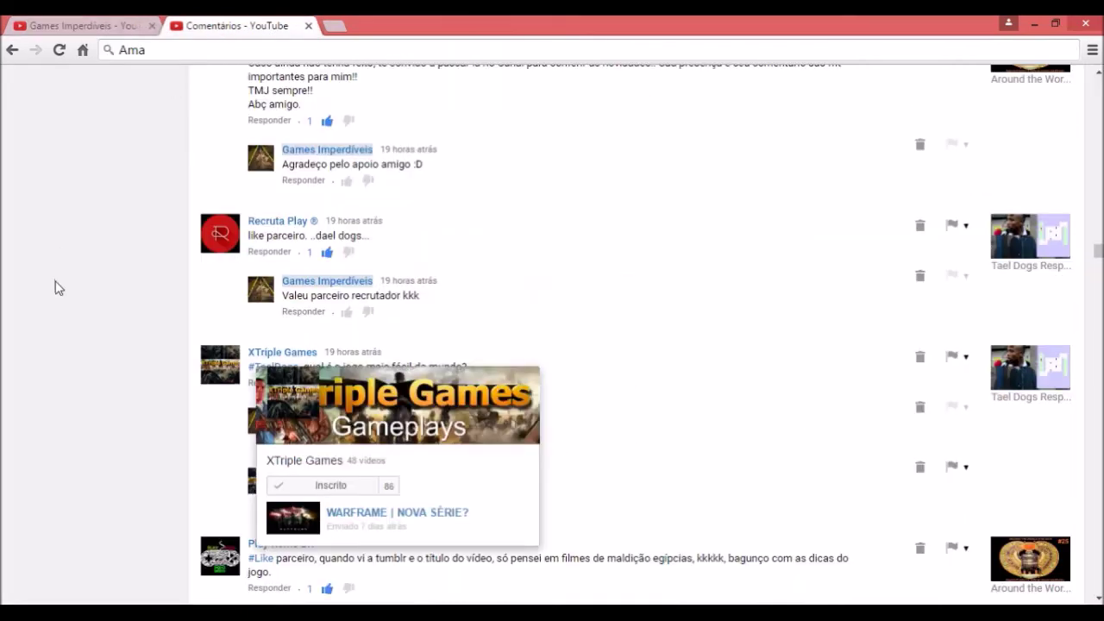
scroll(385, 421, "up", 4)
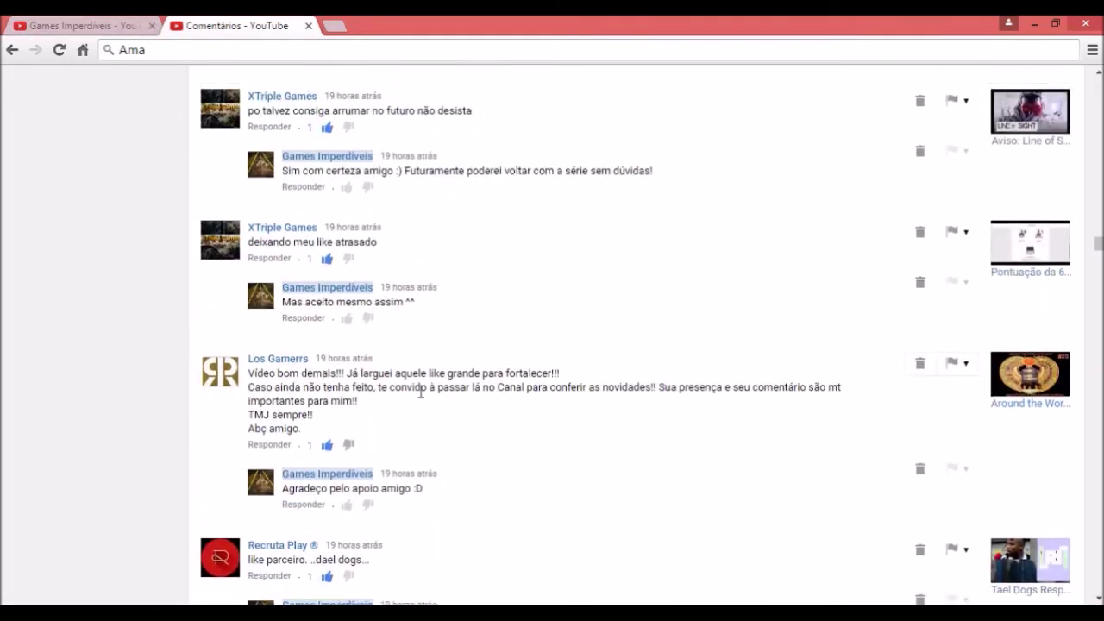
left_click(297, 361)
right_click(296, 362)
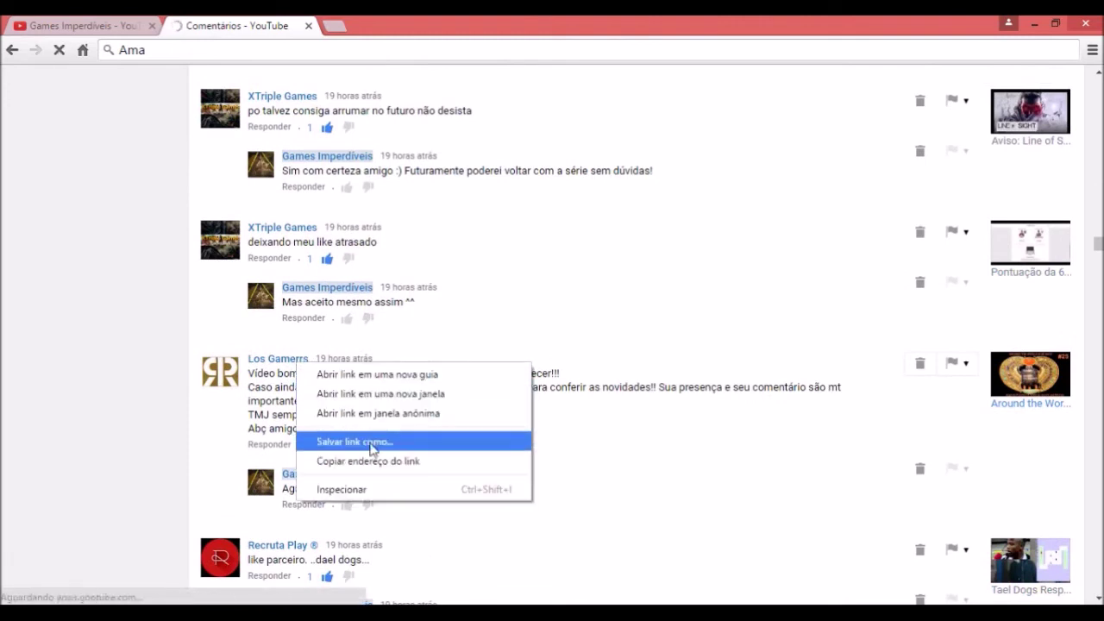
left_click(368, 461)
left_click(90, 25)
left_click(530, 212)
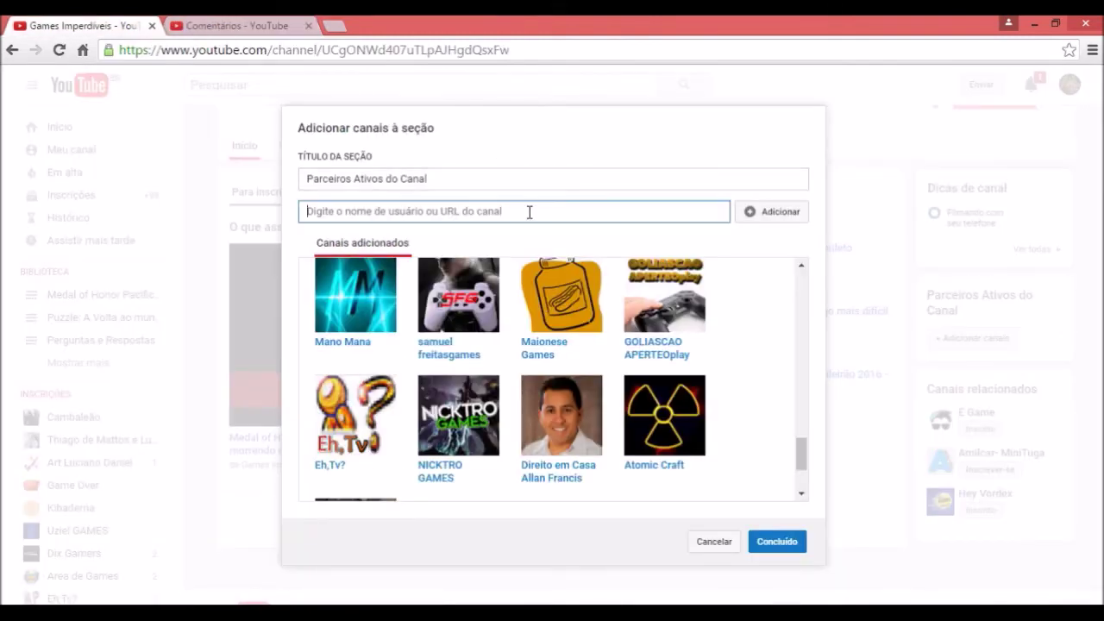
type("https://www.youtube.com/channel/UCTjpH5AnuT7qYQF_kv4G9Zw")
left_click(778, 213)
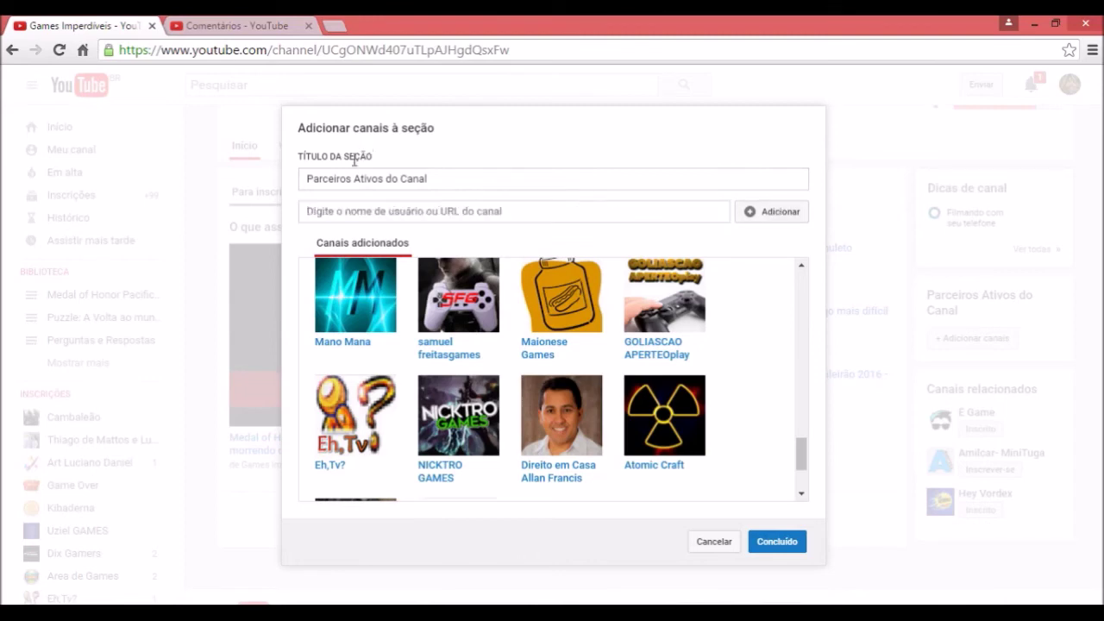
Copy the GeekPlayerStation channel's link from its comment and add the channel to the partners section.
left_click(200, 33)
scroll(12, 226, "up", 2)
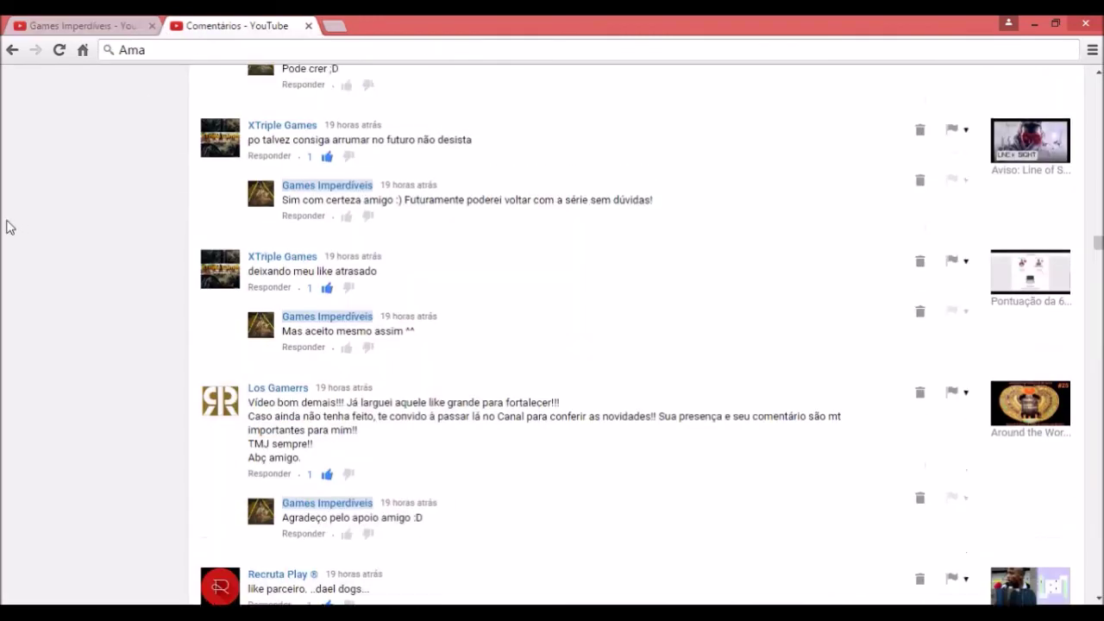
scroll(9, 227, "up", 5)
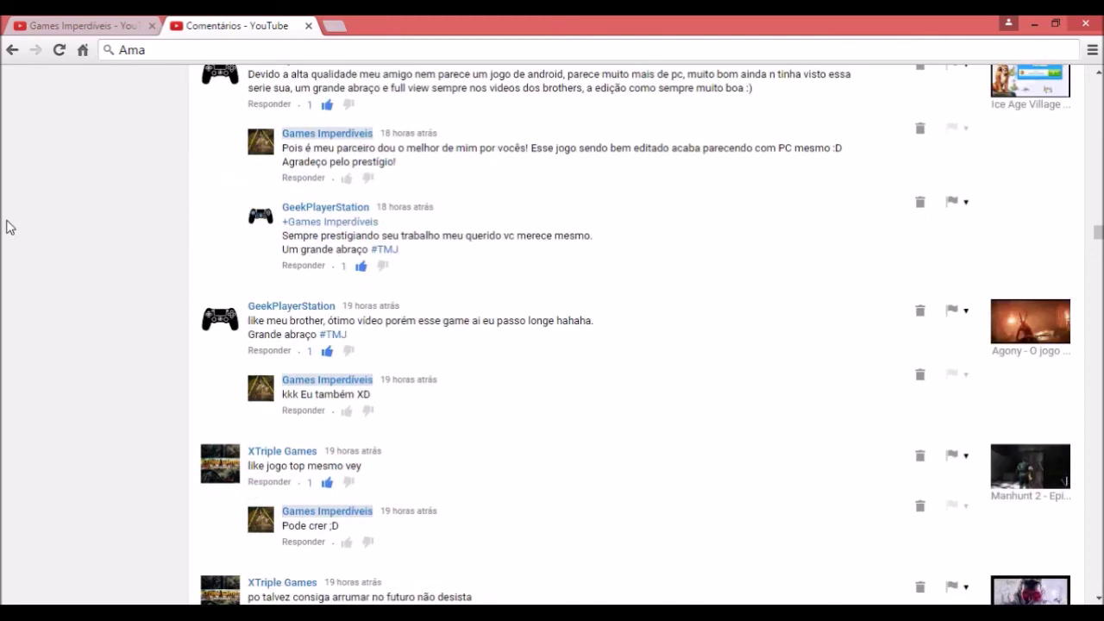
scroll(135, 308, "up", 4)
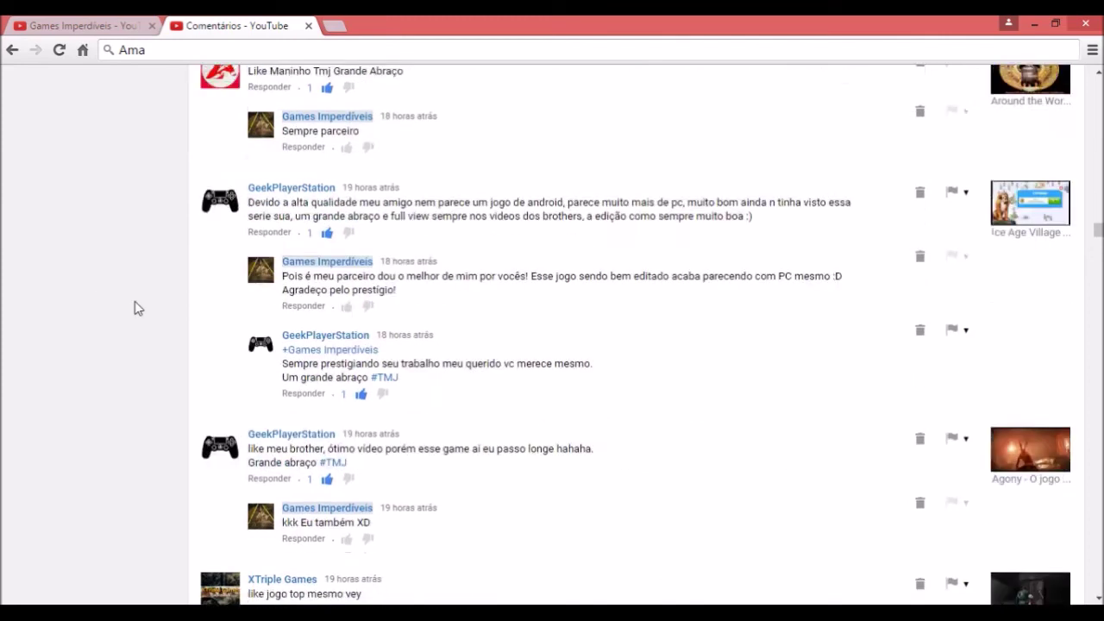
right_click(285, 390)
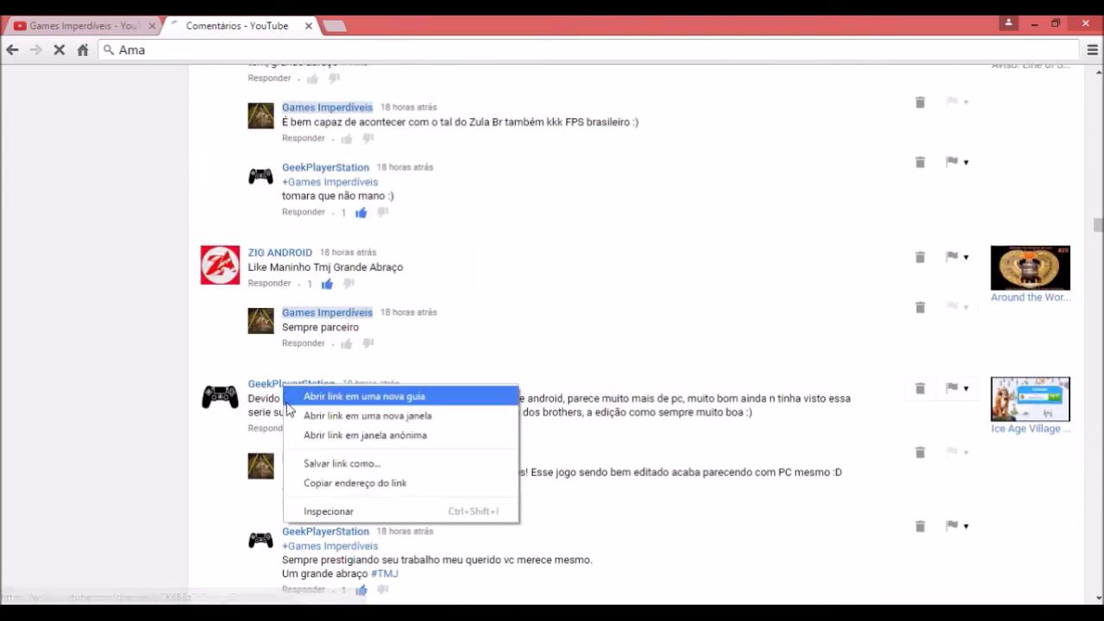
left_click(326, 483)
left_click(71, 24)
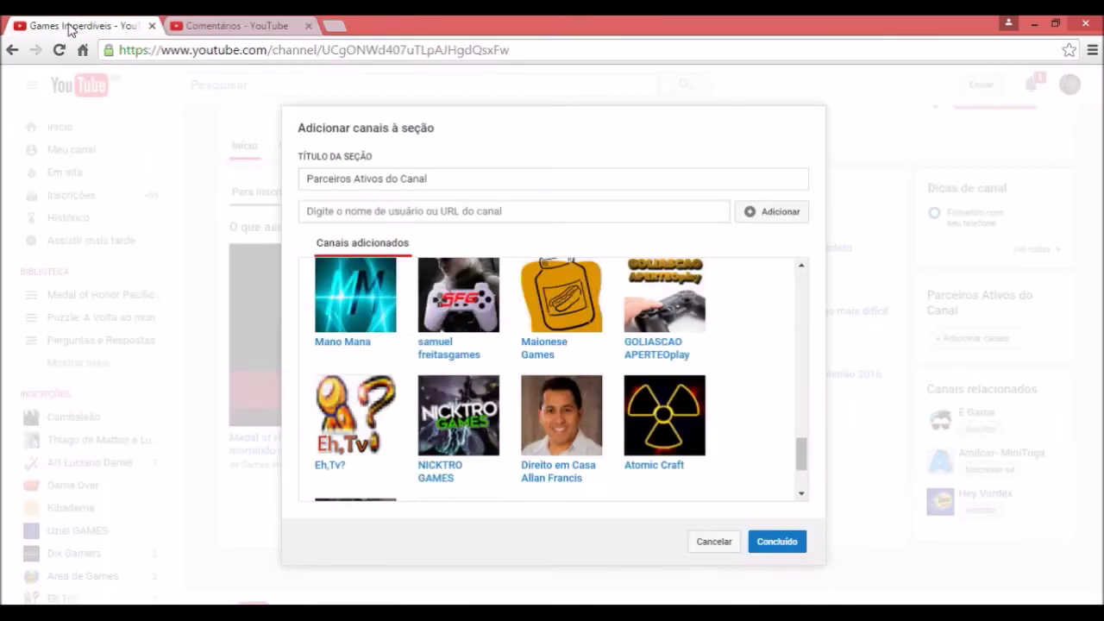
left_click(435, 210)
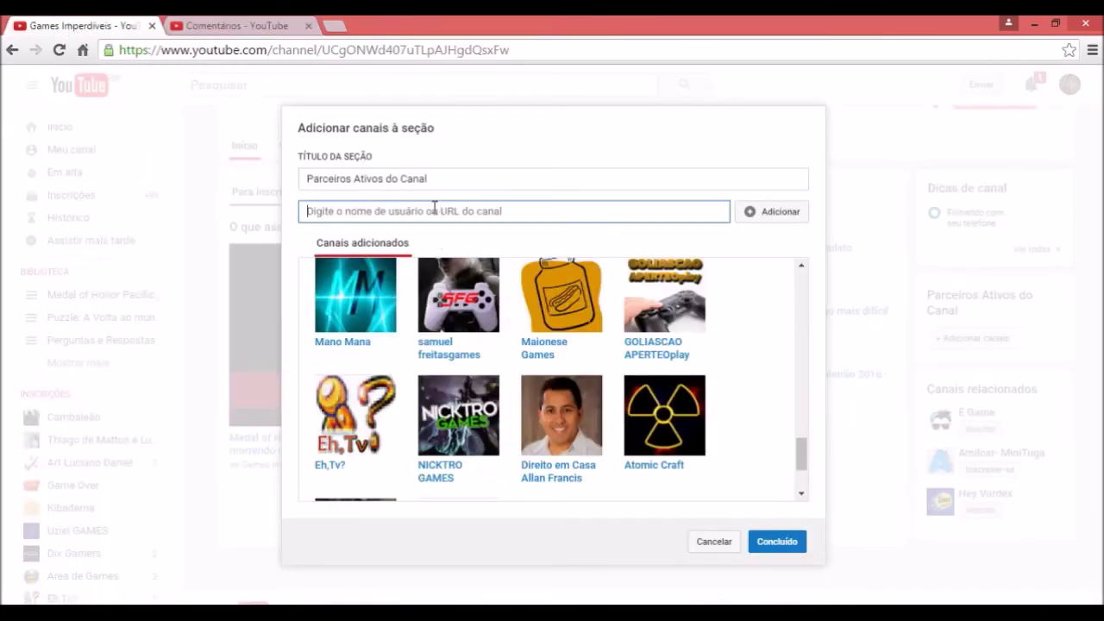
key("ctrl+v")
left_click(752, 212)
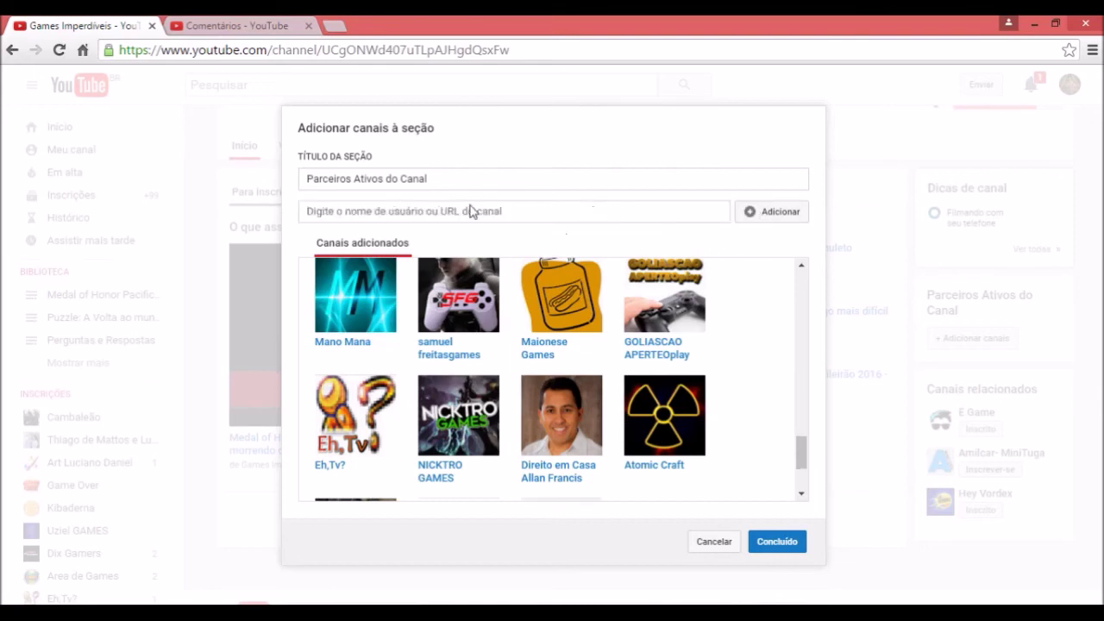
Copy the Mundo Dos Detonados 2.0 channel's link from its comment and add the channel to the partners section.
left_click(208, 24)
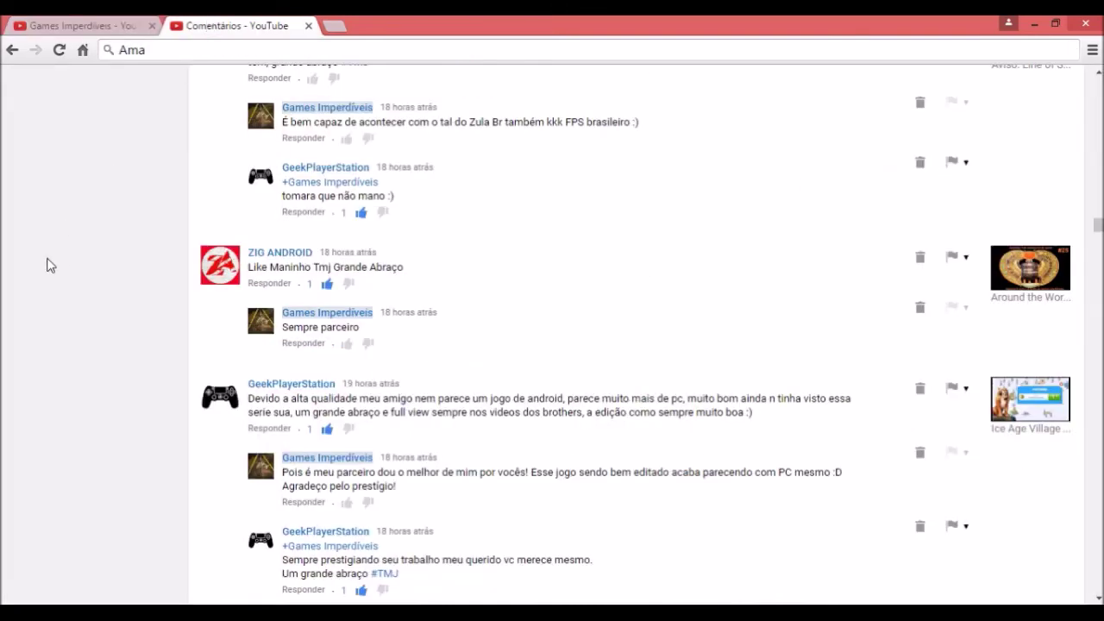
scroll(97, 300, "up", 4)
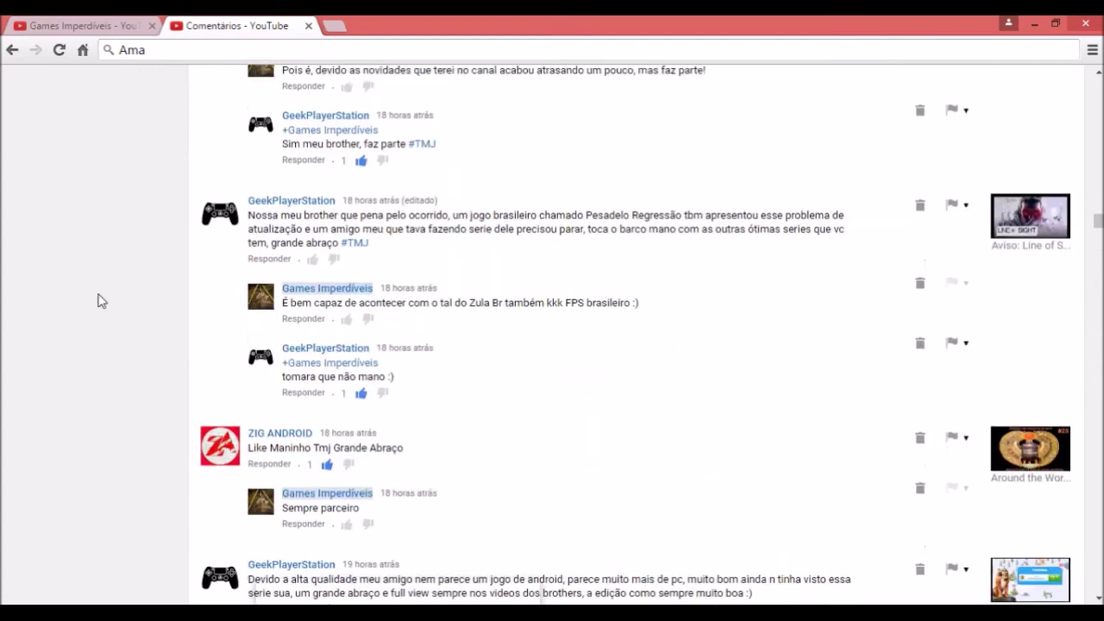
scroll(95, 312, "down", 1)
scroll(87, 343, "up", 3)
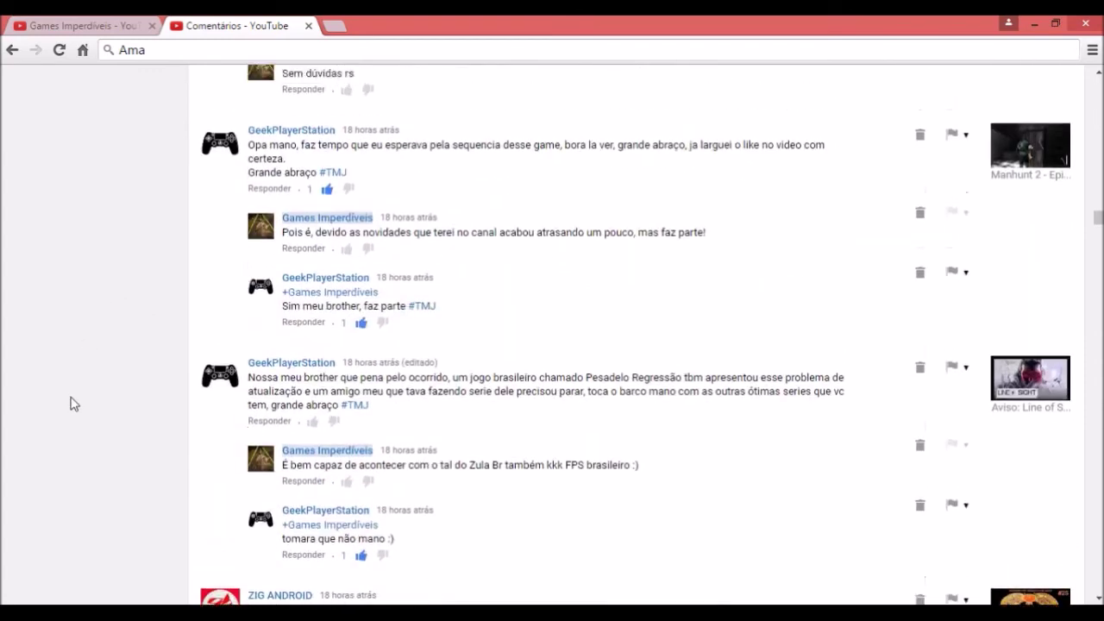
scroll(73, 404, "up", 2)
scroll(73, 403, "down", 2)
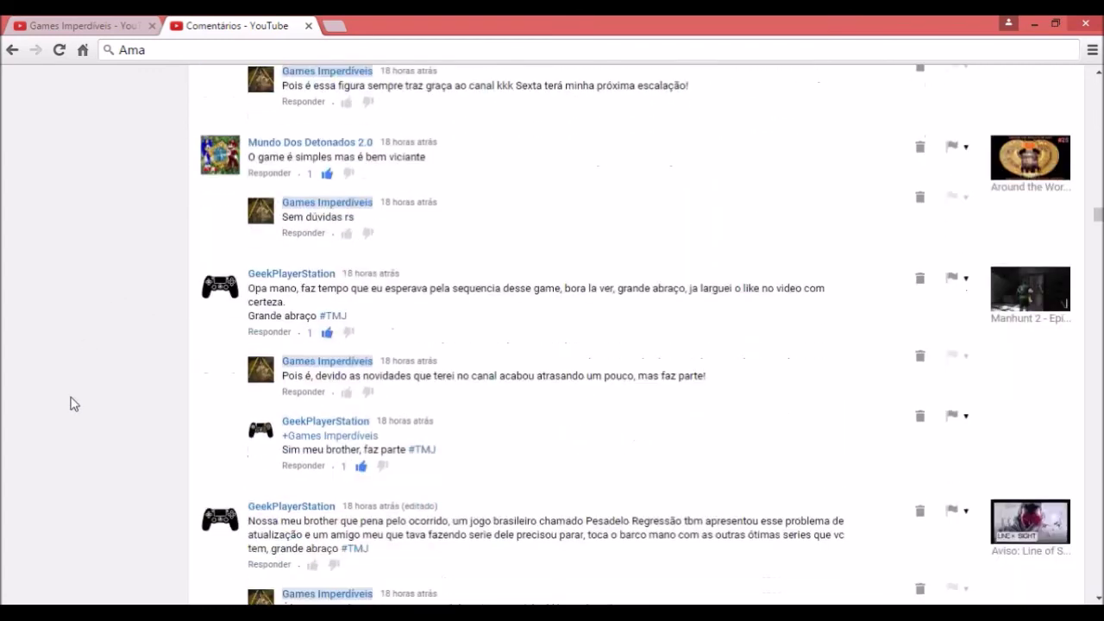
scroll(74, 358, "down", 2)
scroll(75, 350, "up", 4)
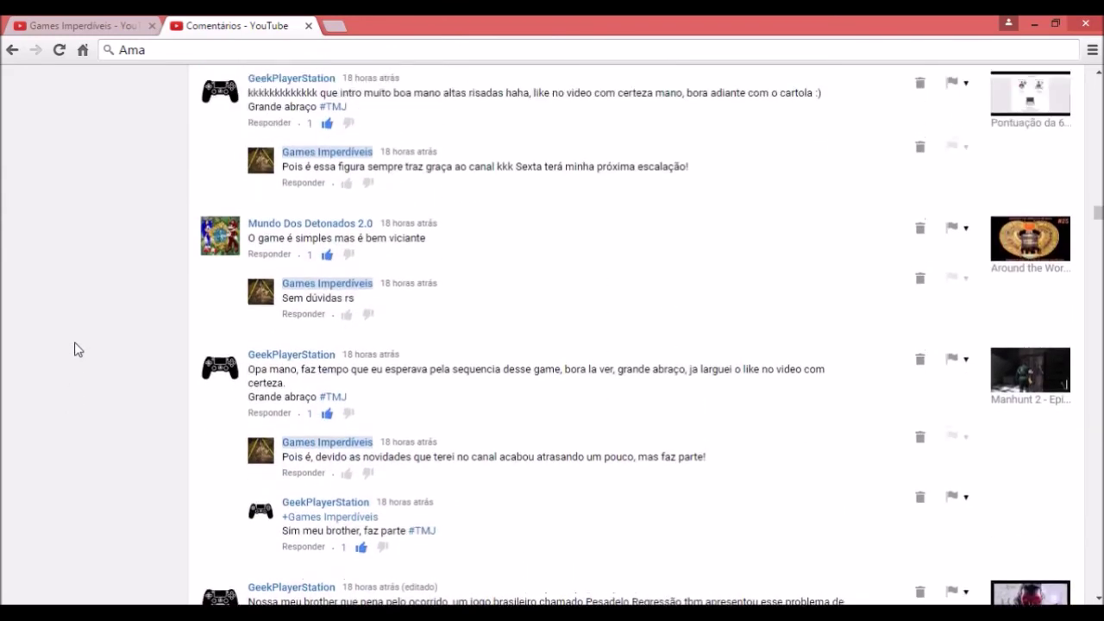
scroll(74, 350, "up", 2)
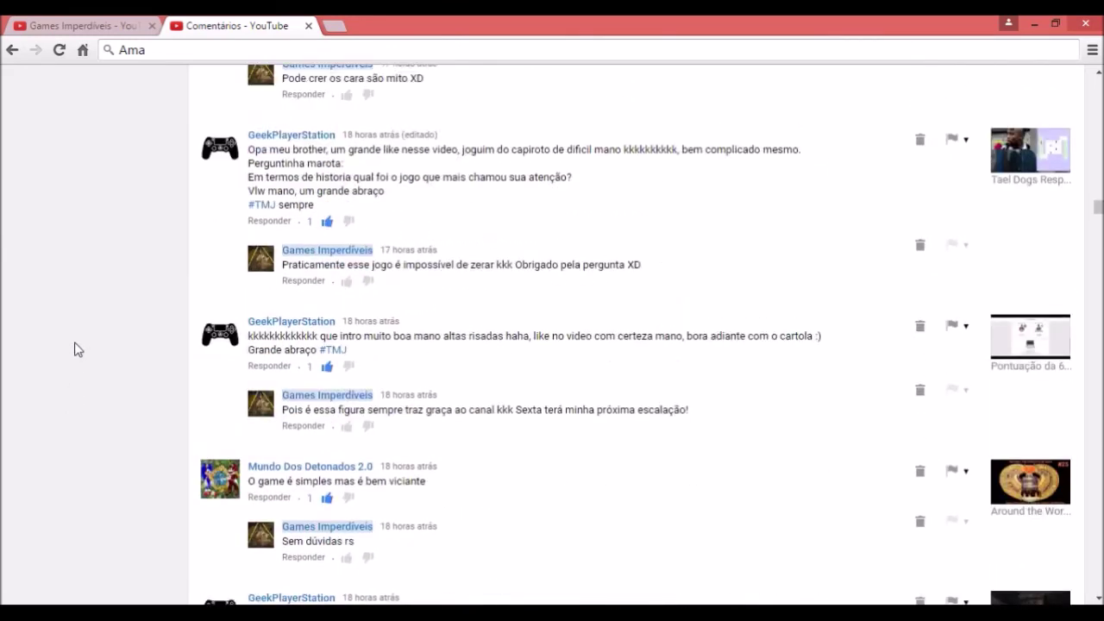
scroll(143, 217, "down", 2)
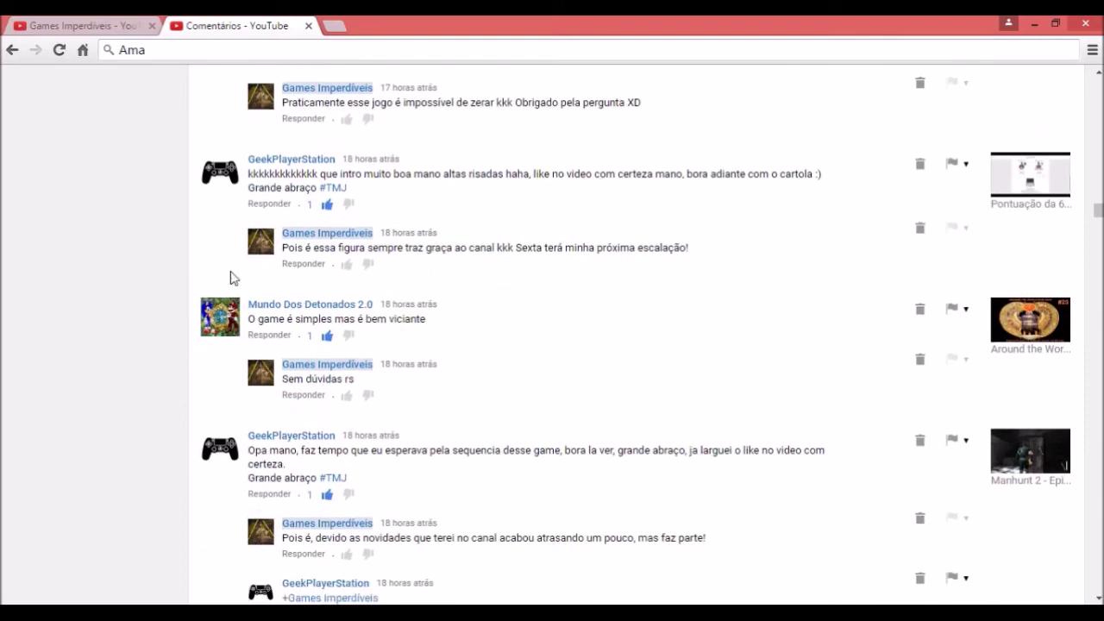
right_click(271, 308)
left_click(330, 407)
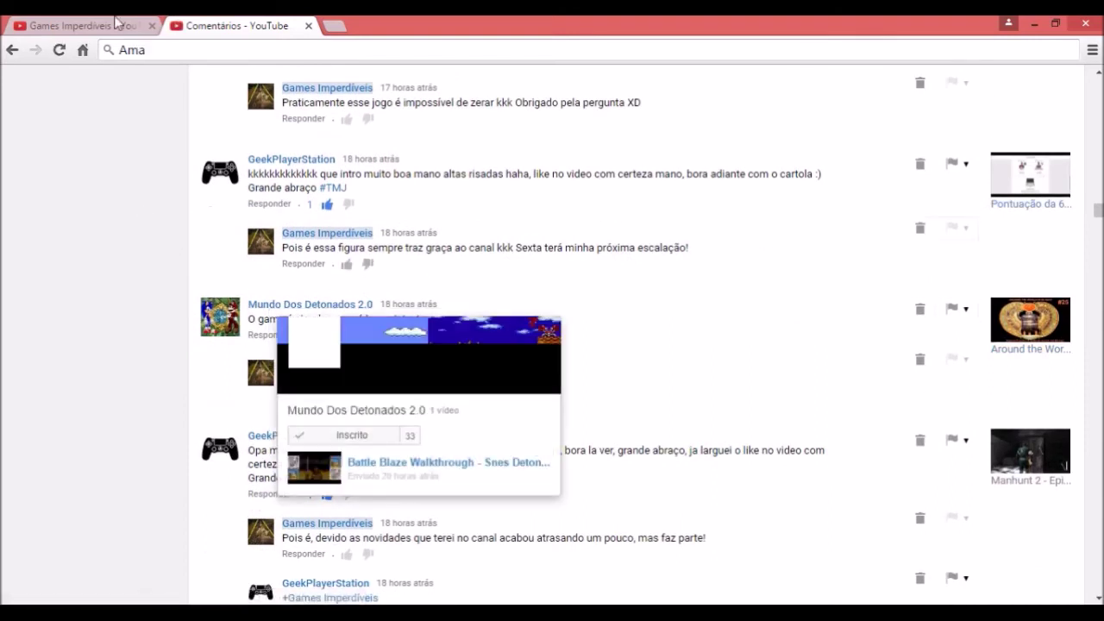
left_click(90, 24)
left_click(517, 216)
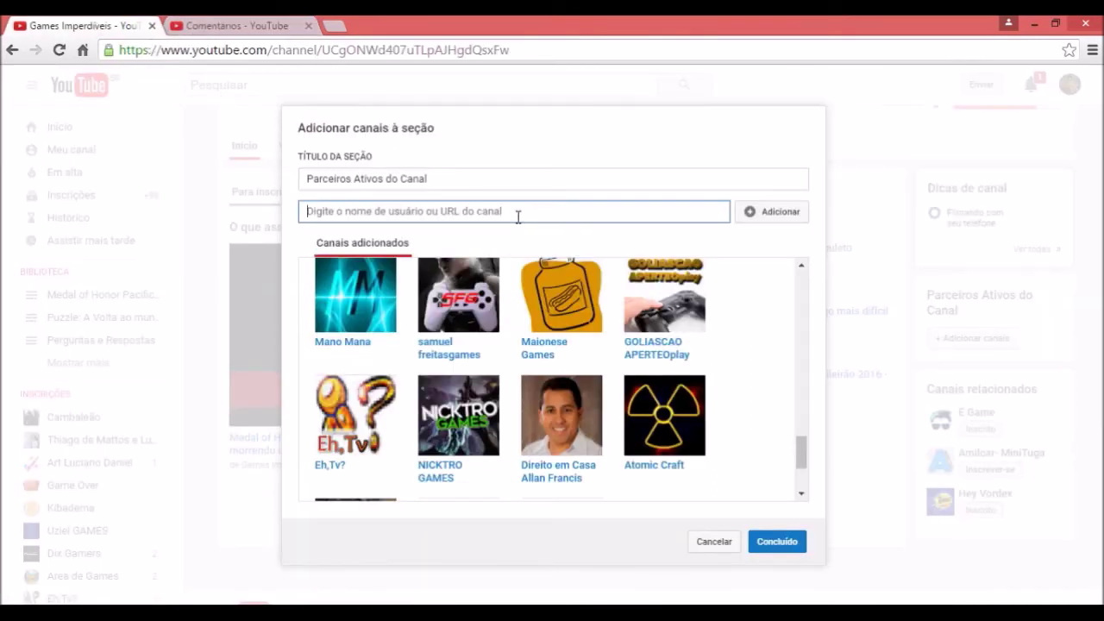
key("ctrl+v")
left_click(801, 212)
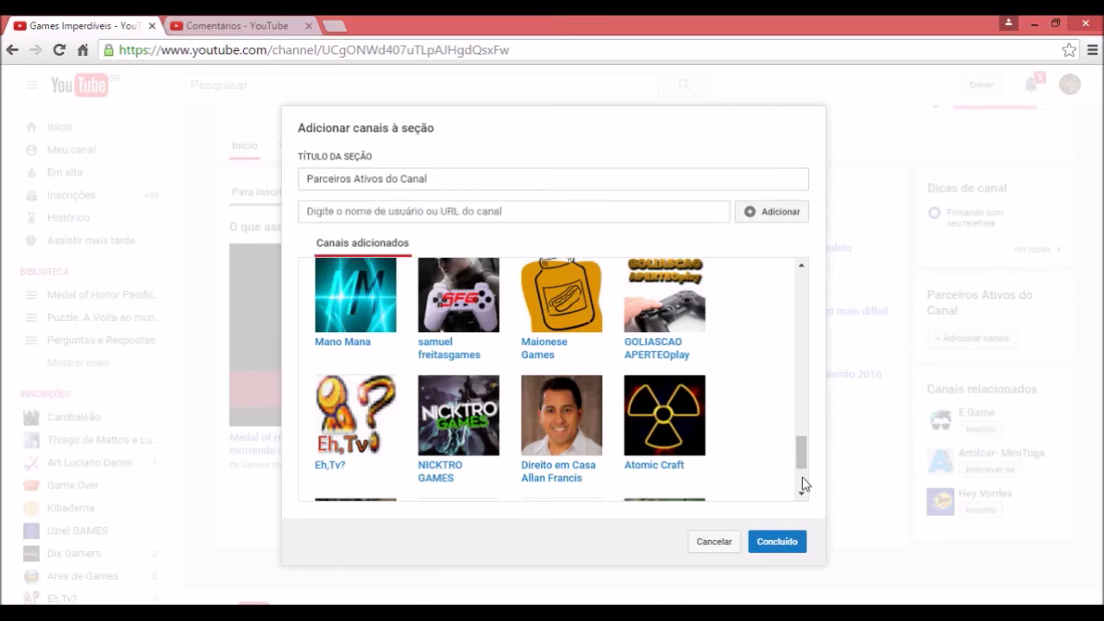
scroll(803, 484, "down", 2)
mouse_move(693, 464)
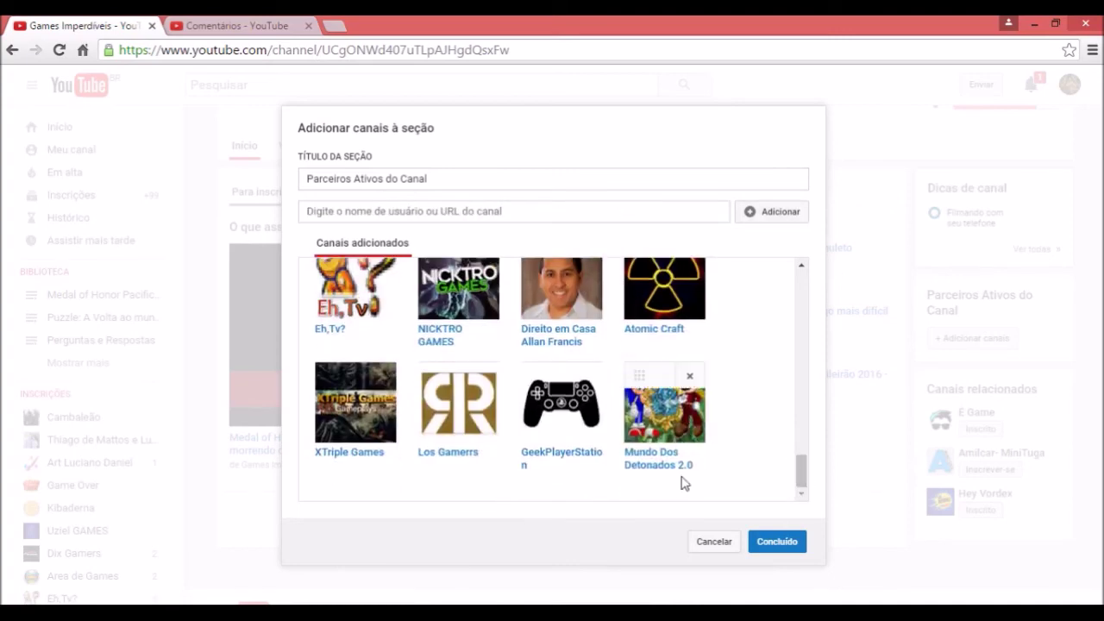
Copy the Area de Games channel's link from its comment and add the channel to the partners section.
left_click(244, 28)
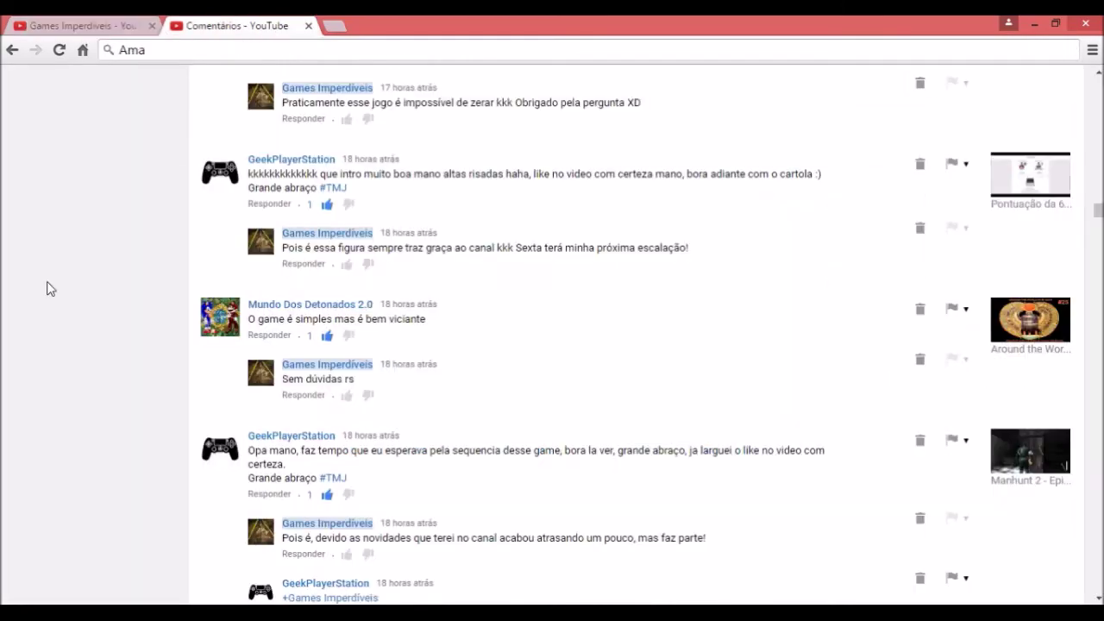
scroll(50, 289, "up", 3)
scroll(50, 289, "up", 5)
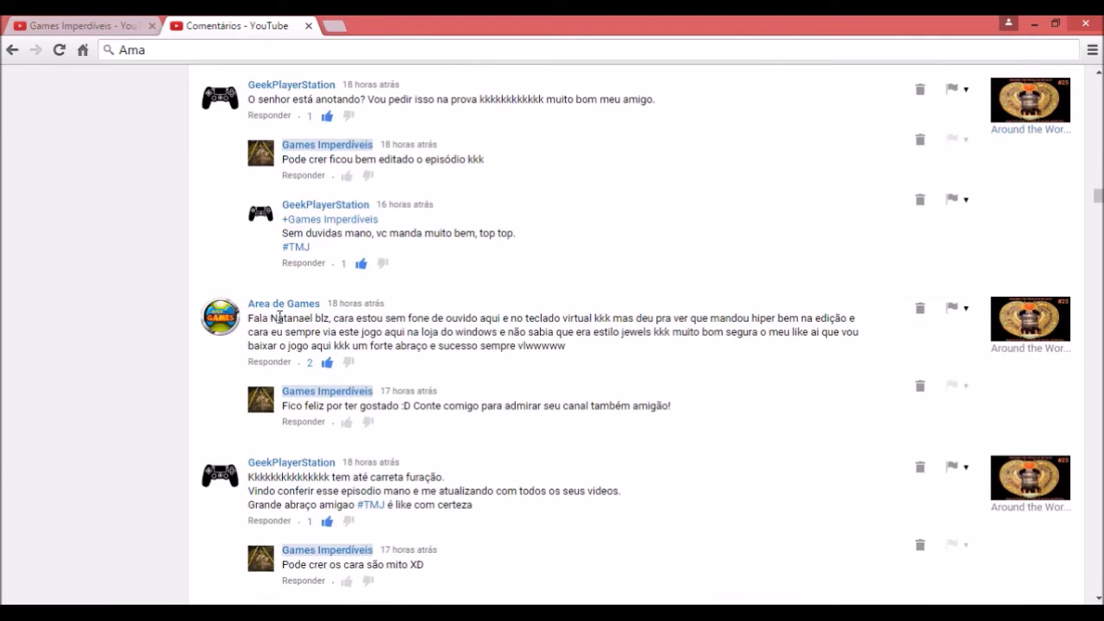
right_click(286, 303)
left_click(332, 397)
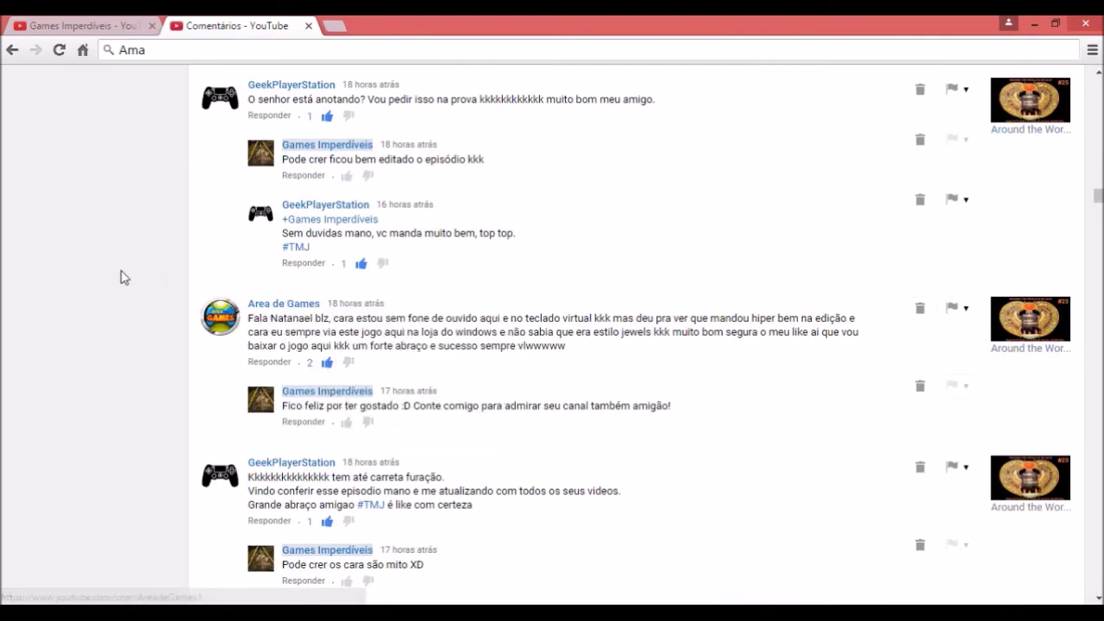
scroll(120, 275, "up", 1)
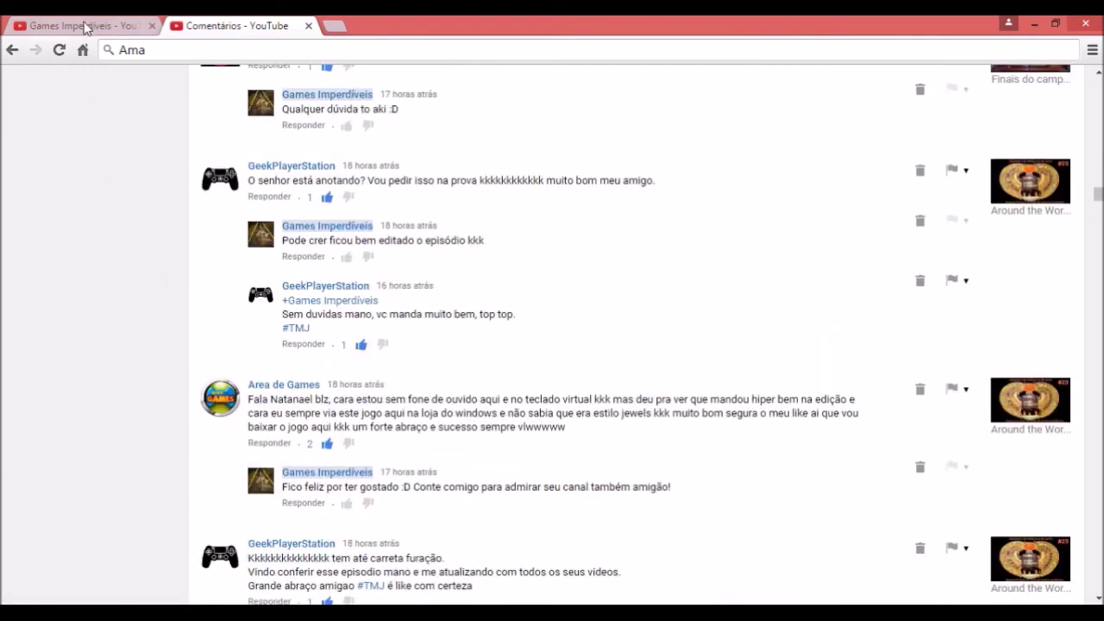
left_click(45, 25)
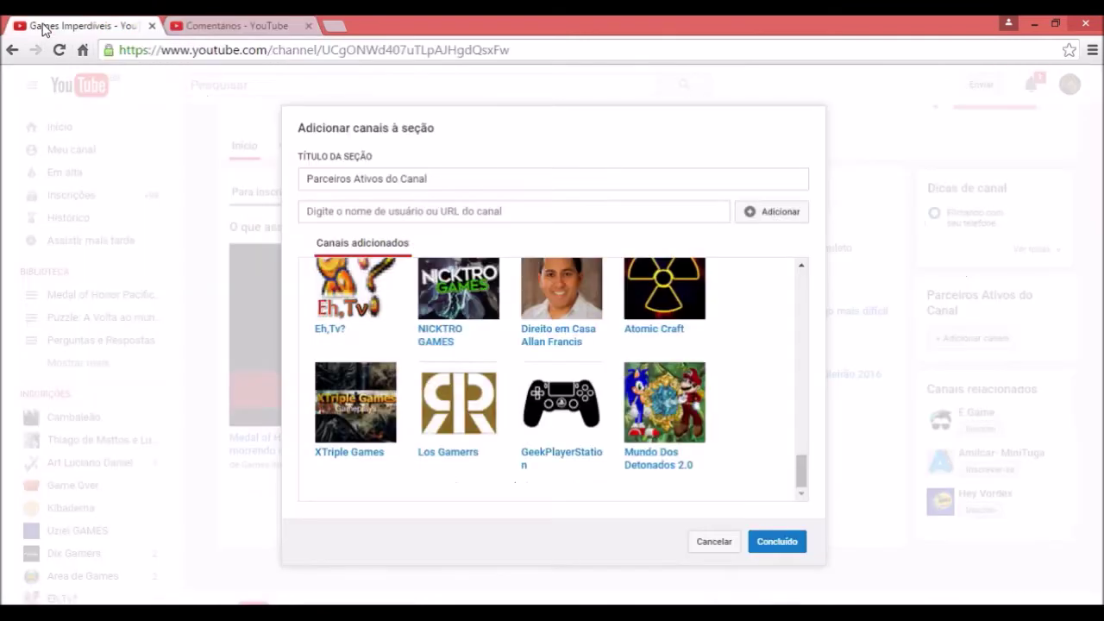
left_click(415, 209)
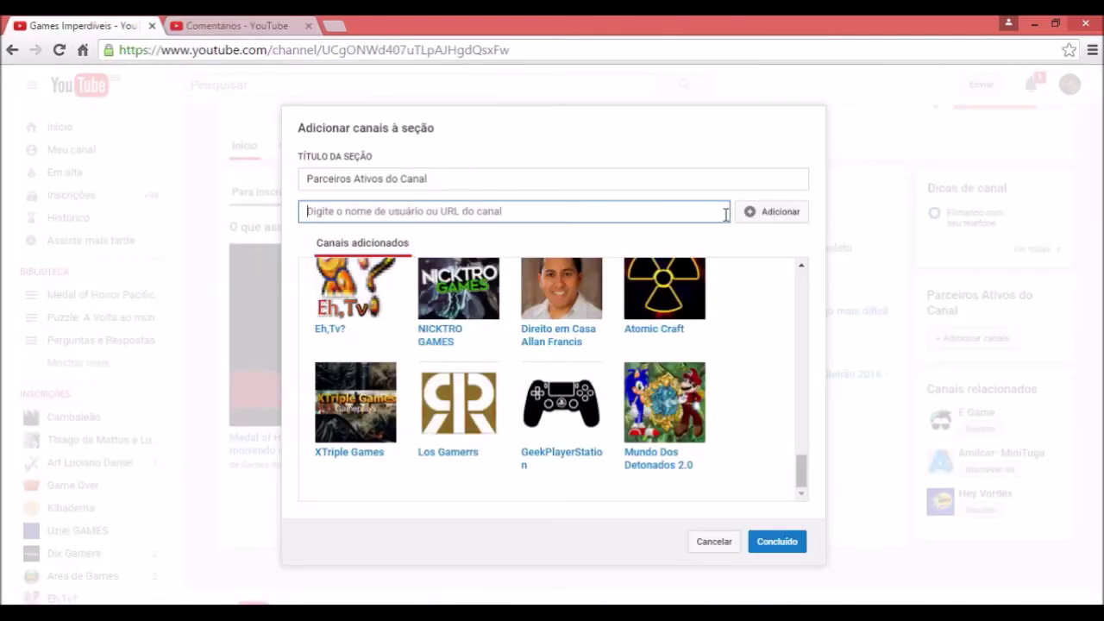
type("https://www.youtube.com/user/AreadeGames")
left_click(781, 212)
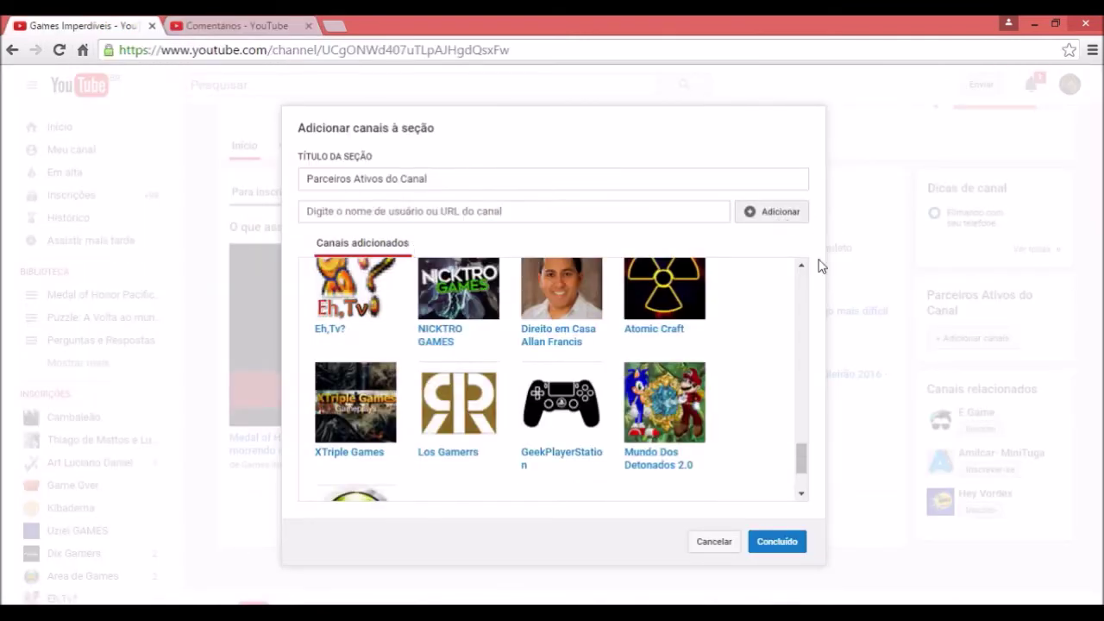
scroll(801, 486, "down", 2)
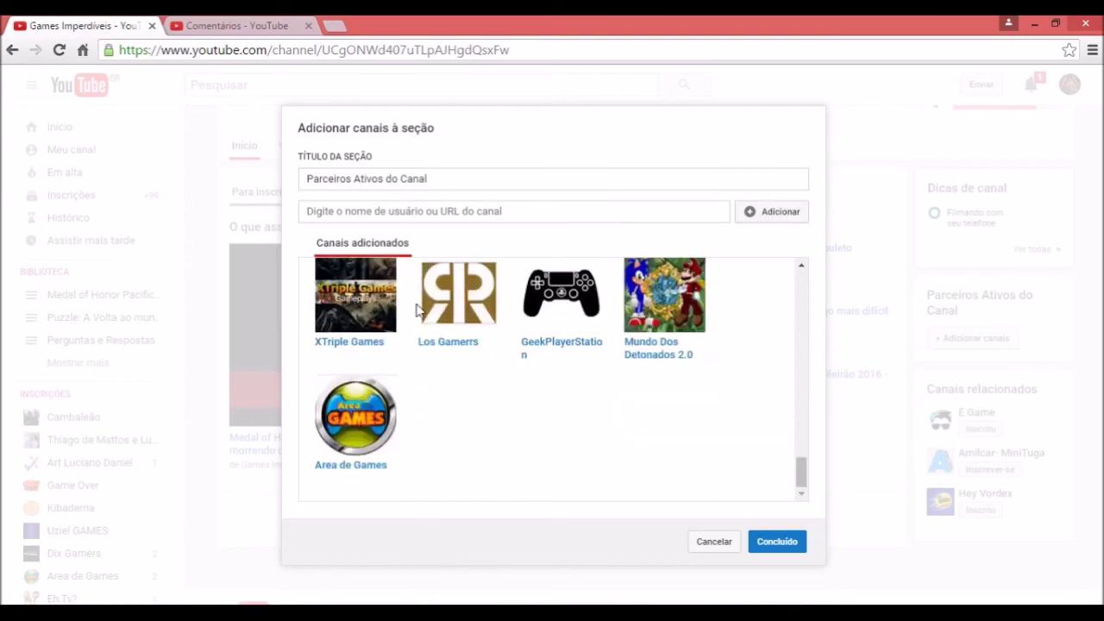
Copy the Monster Games channel's link from its comment and add the channel to the partners section.
left_click(211, 28)
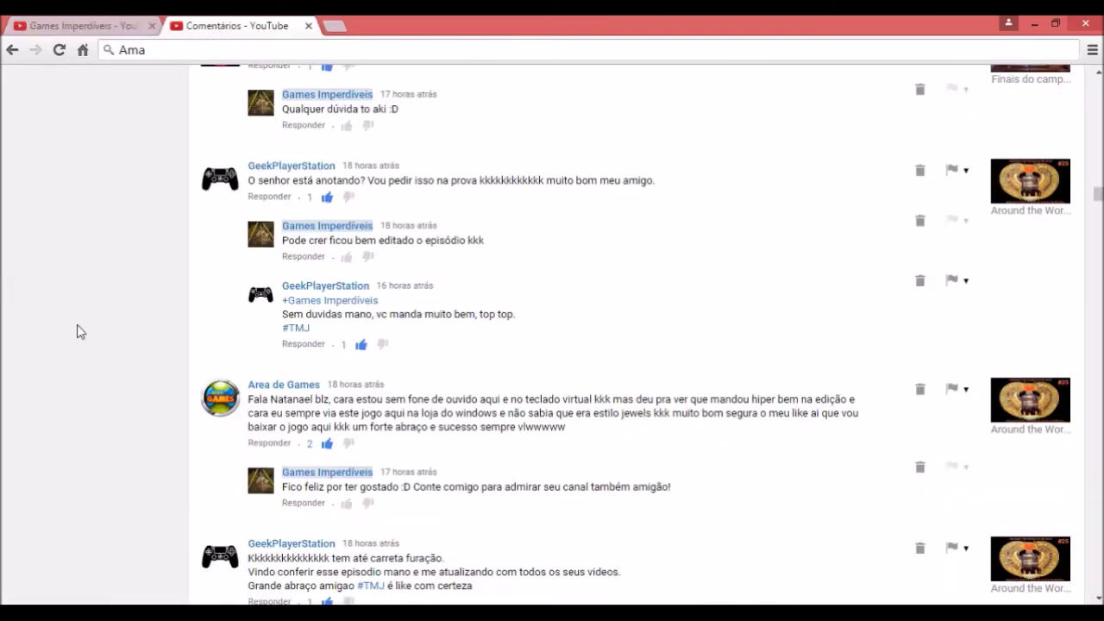
scroll(77, 328, "up", 1)
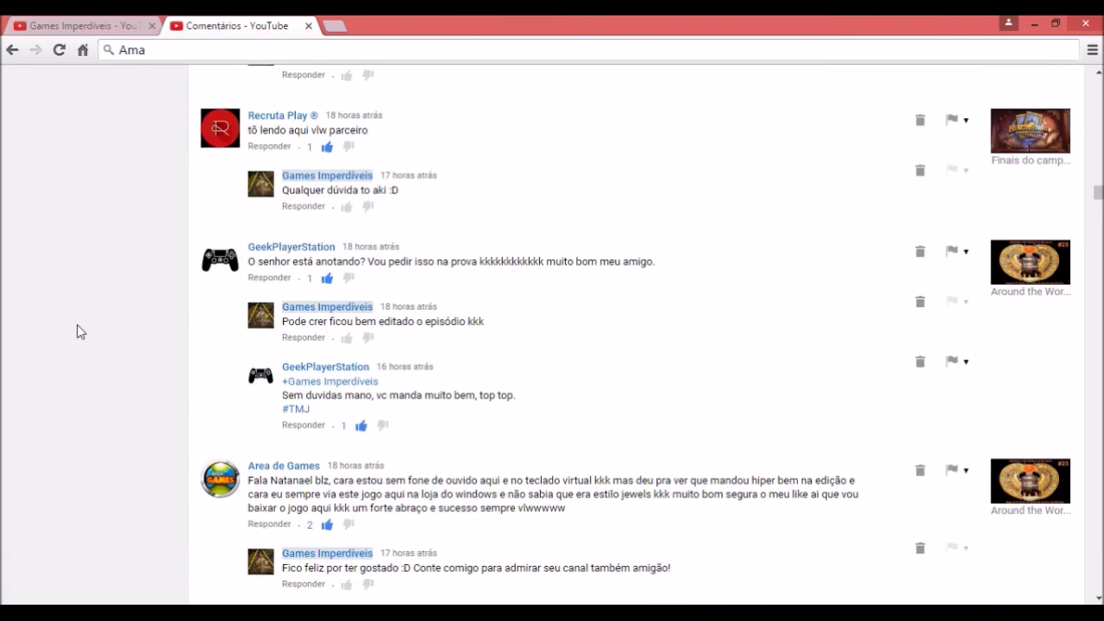
scroll(76, 325, "up", 6)
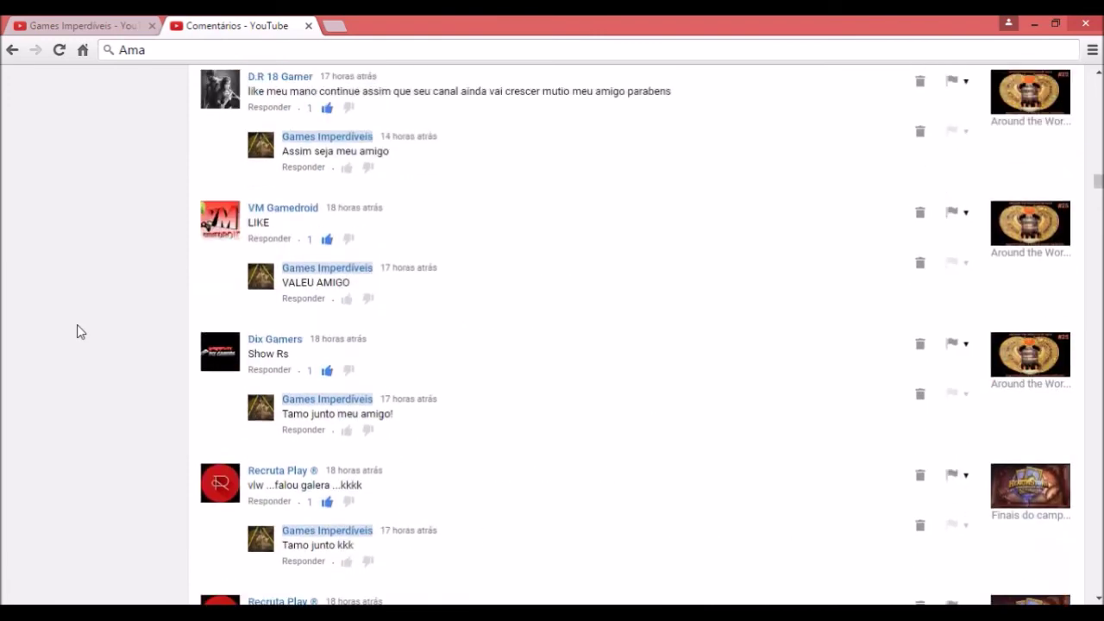
scroll(42, 150, "up", 4)
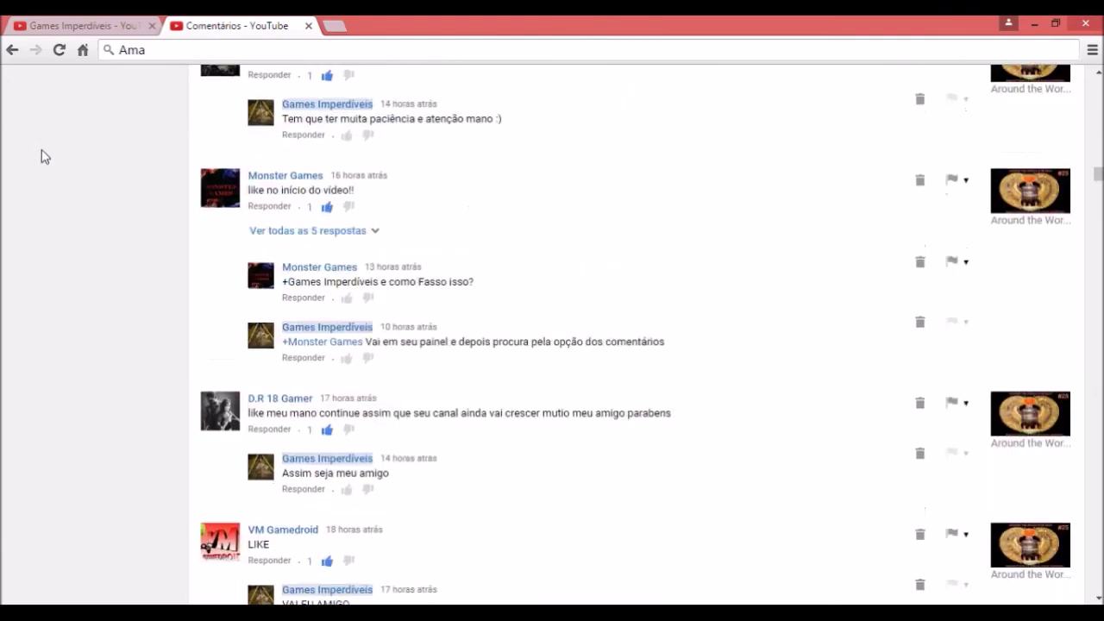
scroll(53, 219, "up", 3)
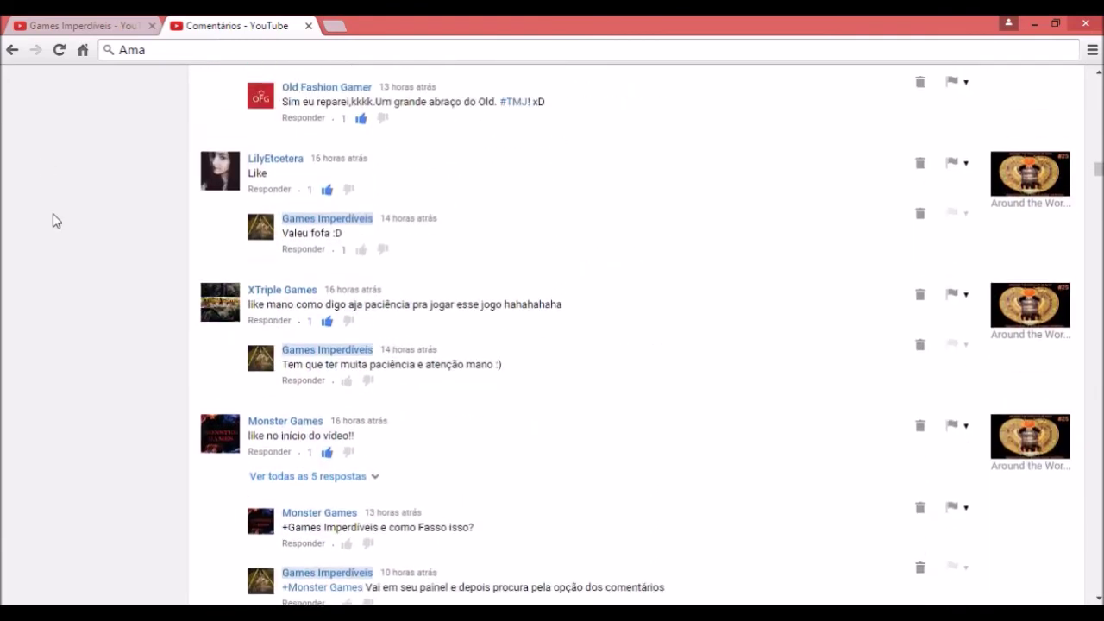
scroll(53, 220, "up", 1)
right_click(292, 505)
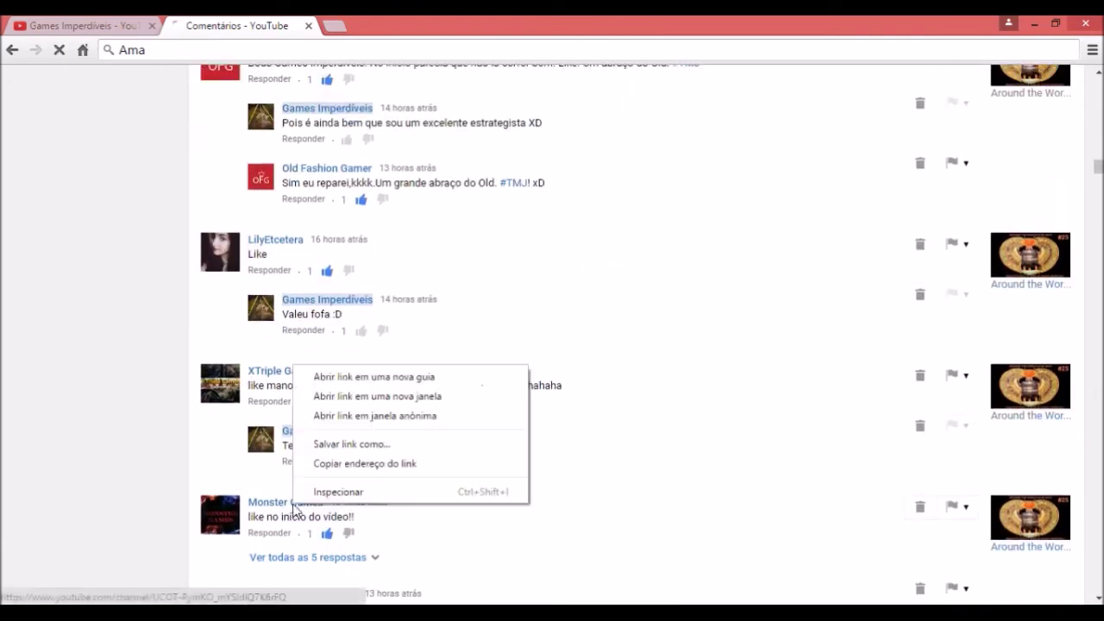
left_click(365, 463)
left_click(77, 25)
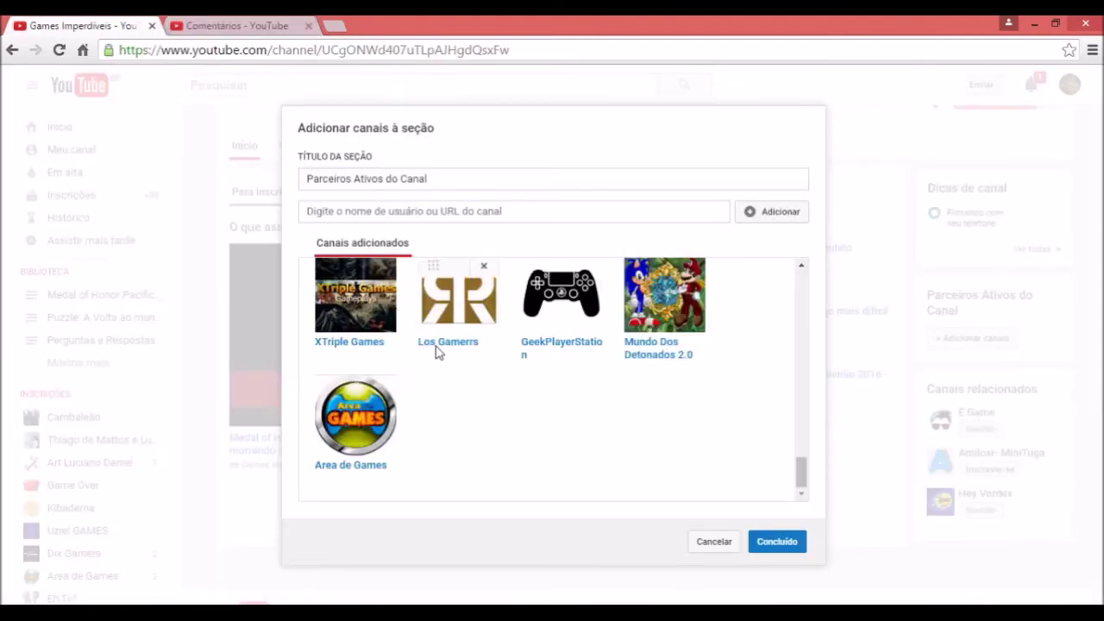
left_click(434, 215)
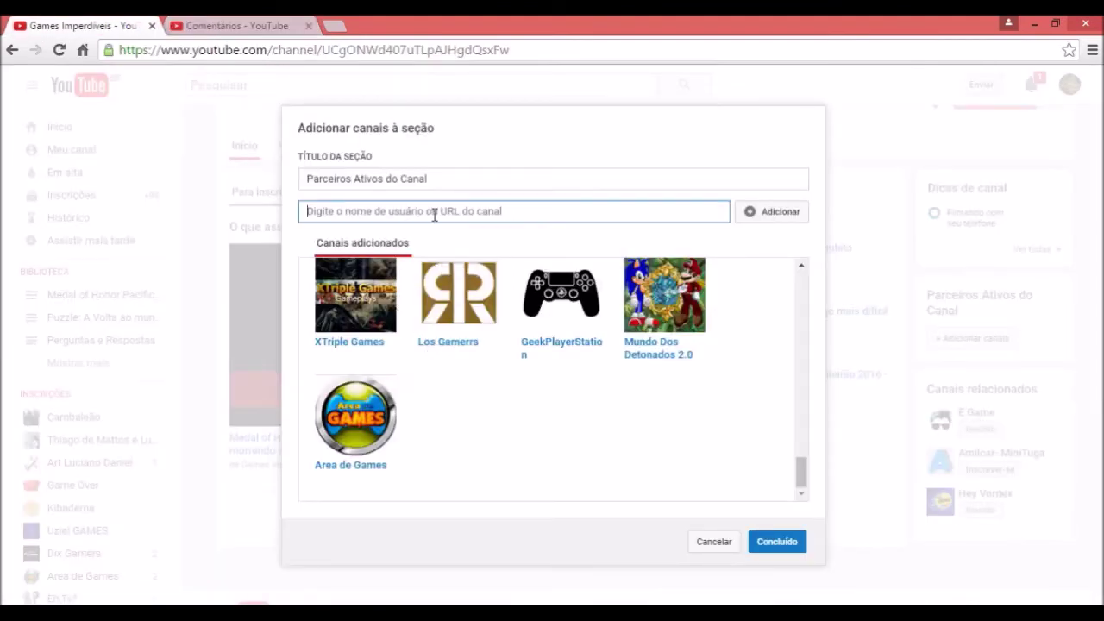
key("ctrl+v")
left_click(770, 211)
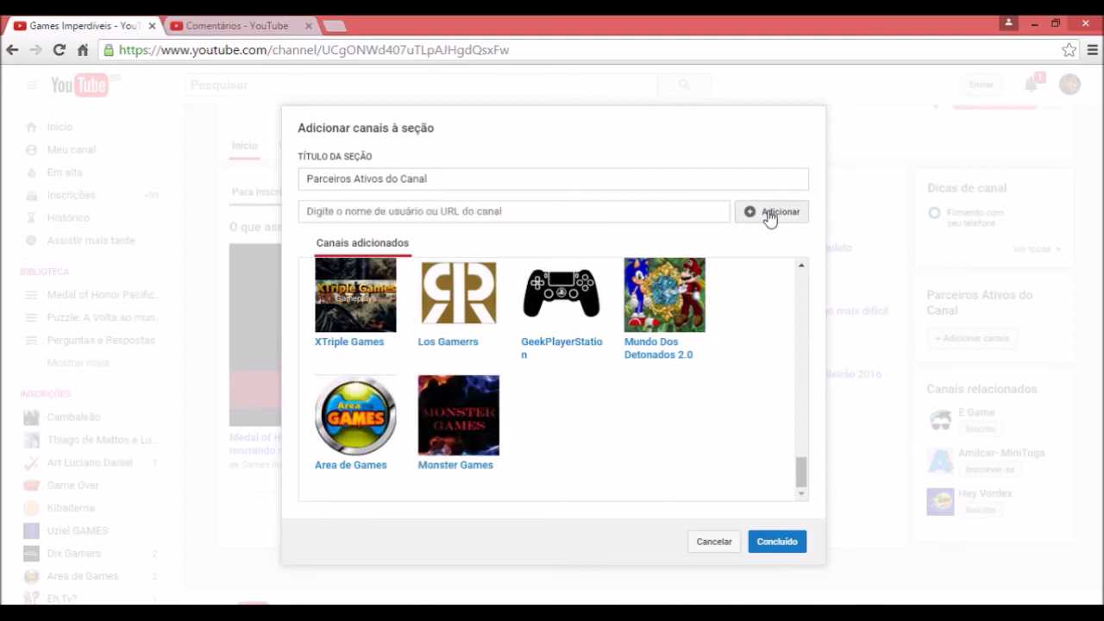
Copy the channel link from the commenter directly above mine block's comment and add that channel to the partners section.
left_click(215, 29)
scroll(138, 220, "up", 4)
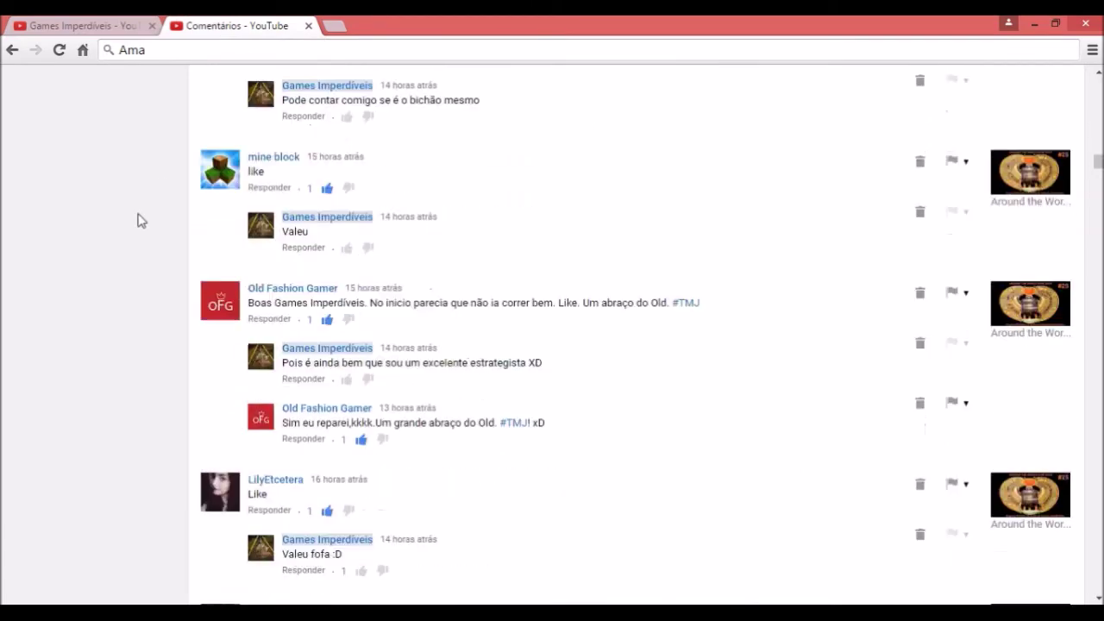
scroll(141, 220, "up", 3)
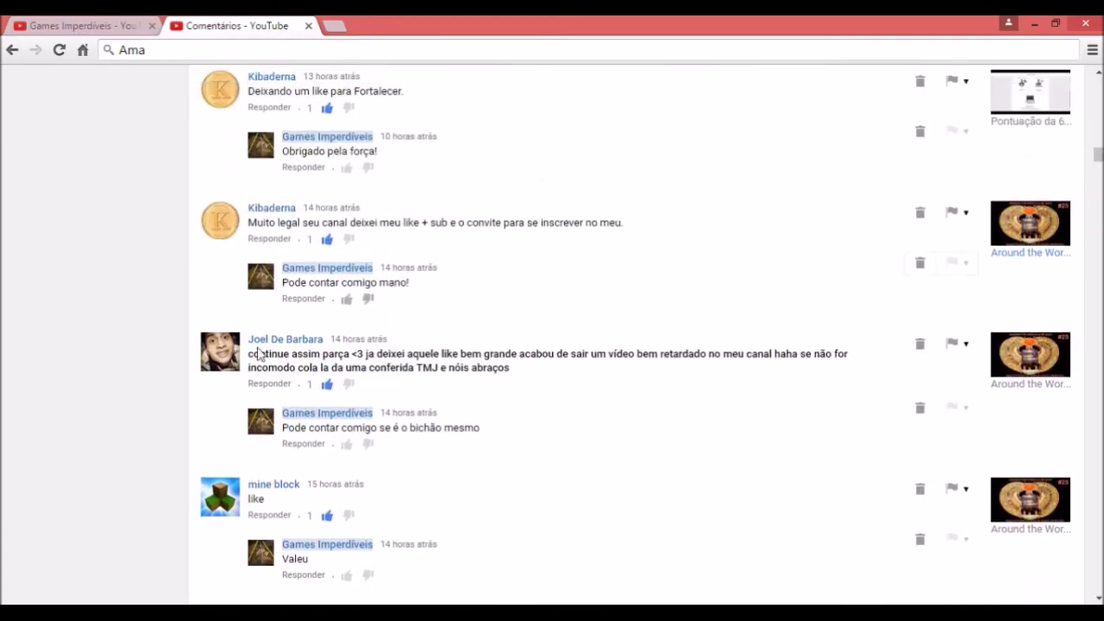
right_click(257, 342)
left_click(333, 438)
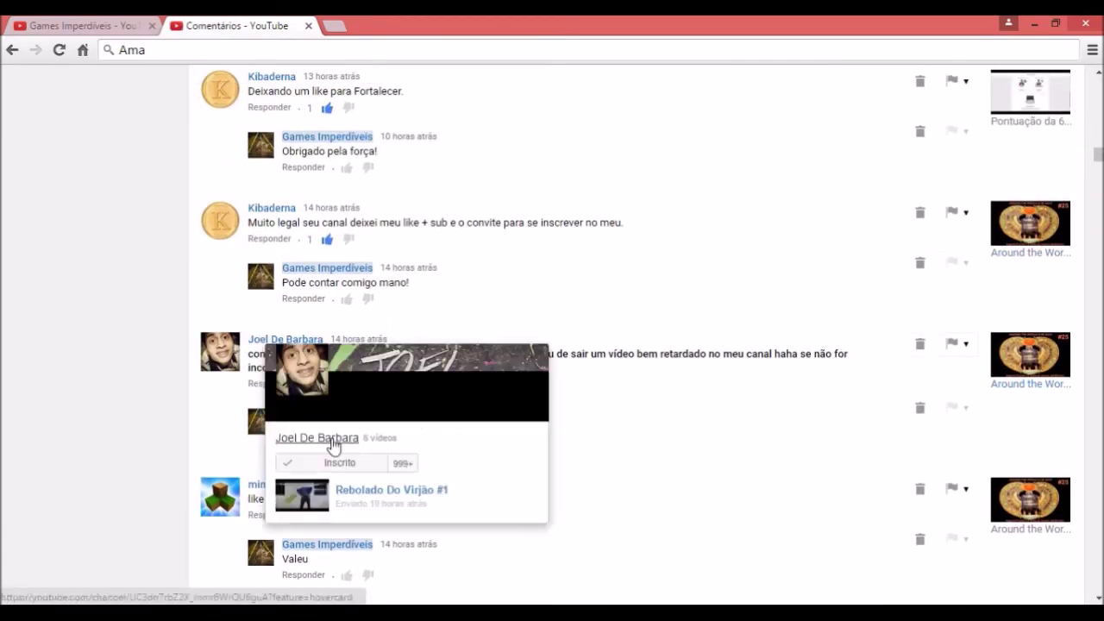
left_click(87, 25)
left_click(417, 211)
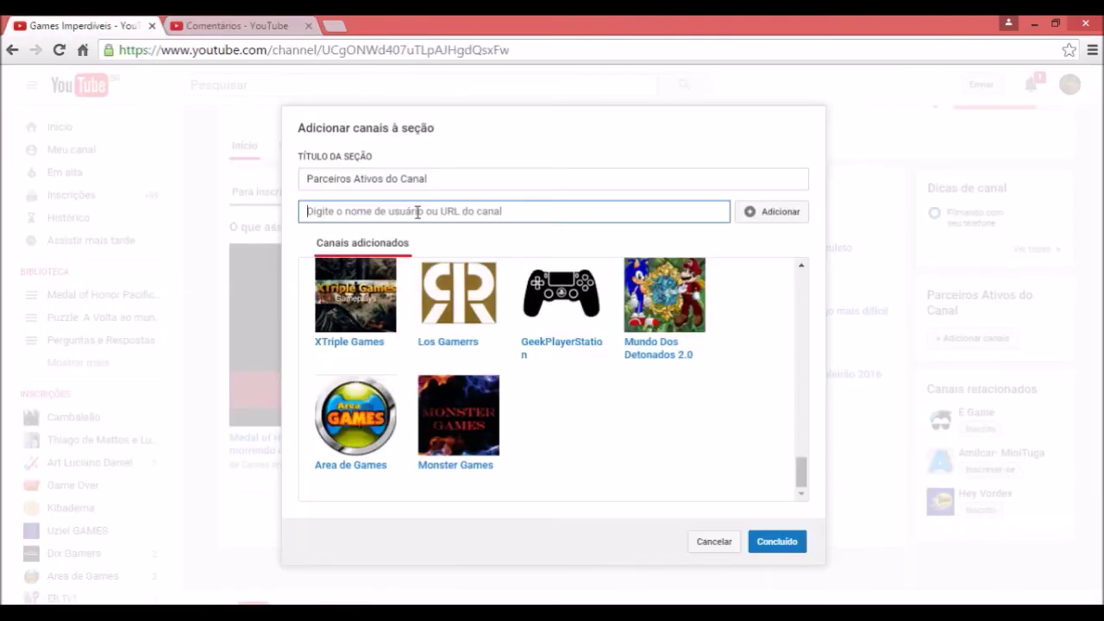
key("ctrl+v")
left_click(758, 210)
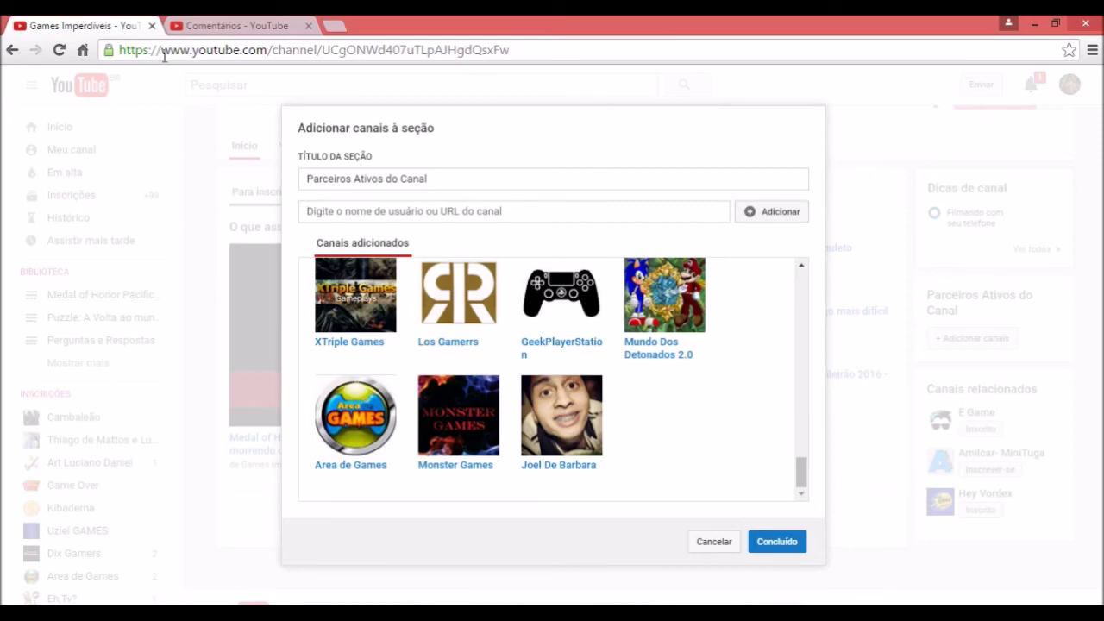
Copy the Kibaderna channel's link from its comment and add the channel to the partners section.
left_click(182, 24)
scroll(138, 250, "up", 3)
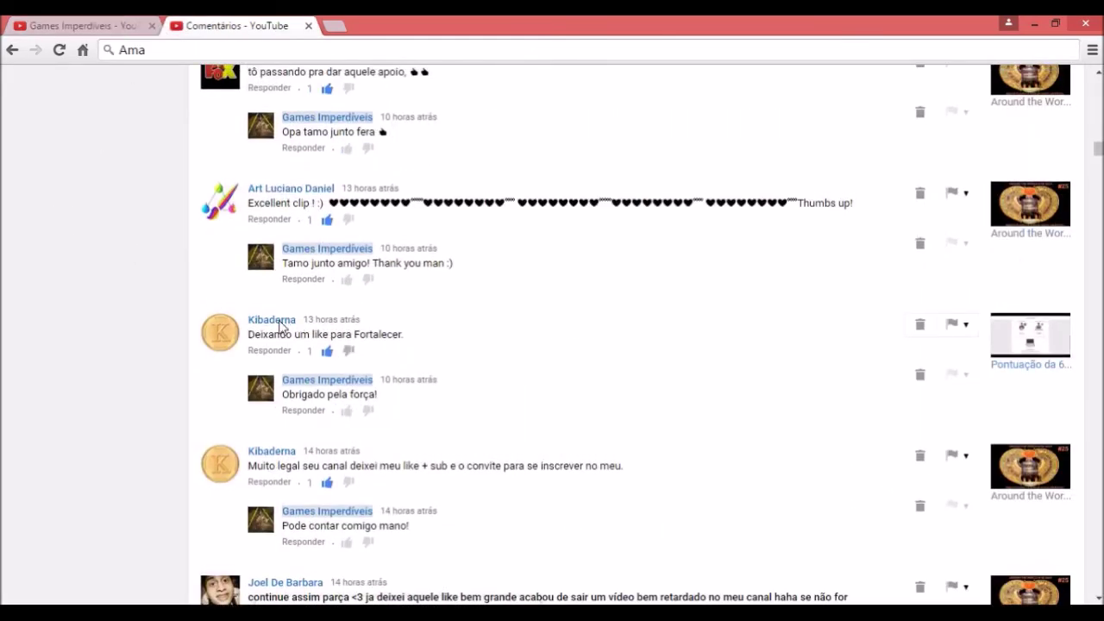
right_click(270, 326)
right_click(256, 325)
left_click(328, 413)
left_click(108, 20)
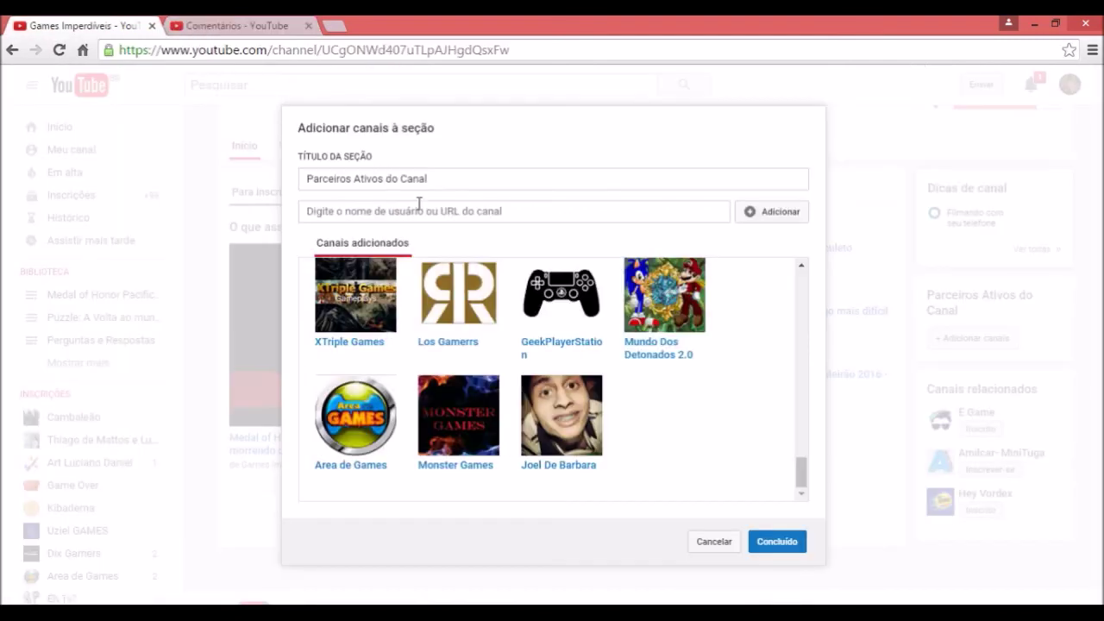
left_click(482, 217)
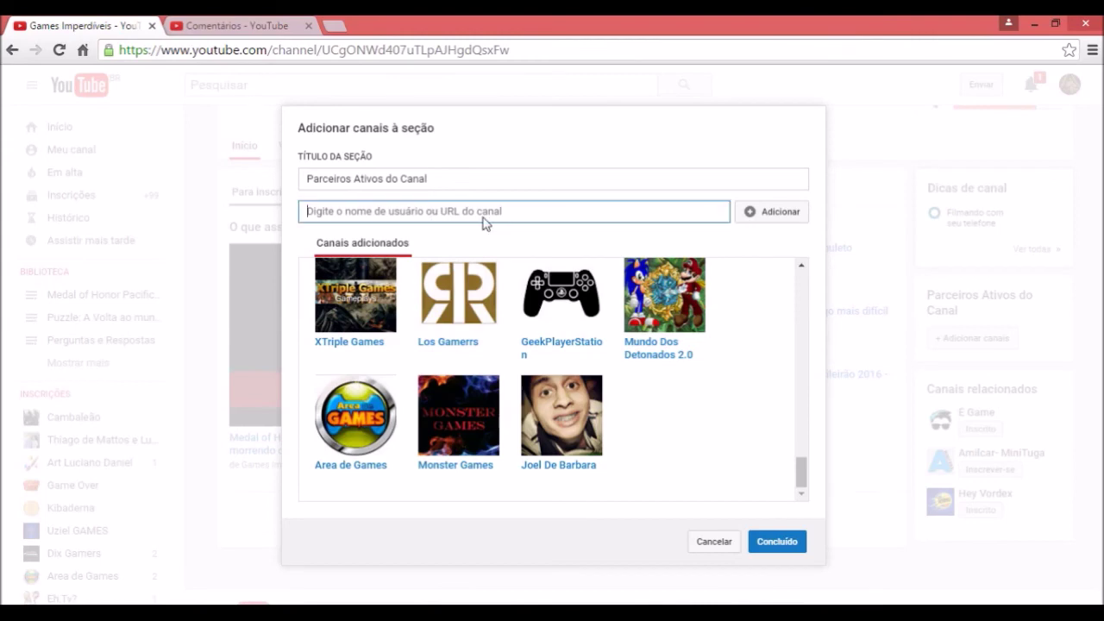
key("ctrl+v")
left_click(771, 217)
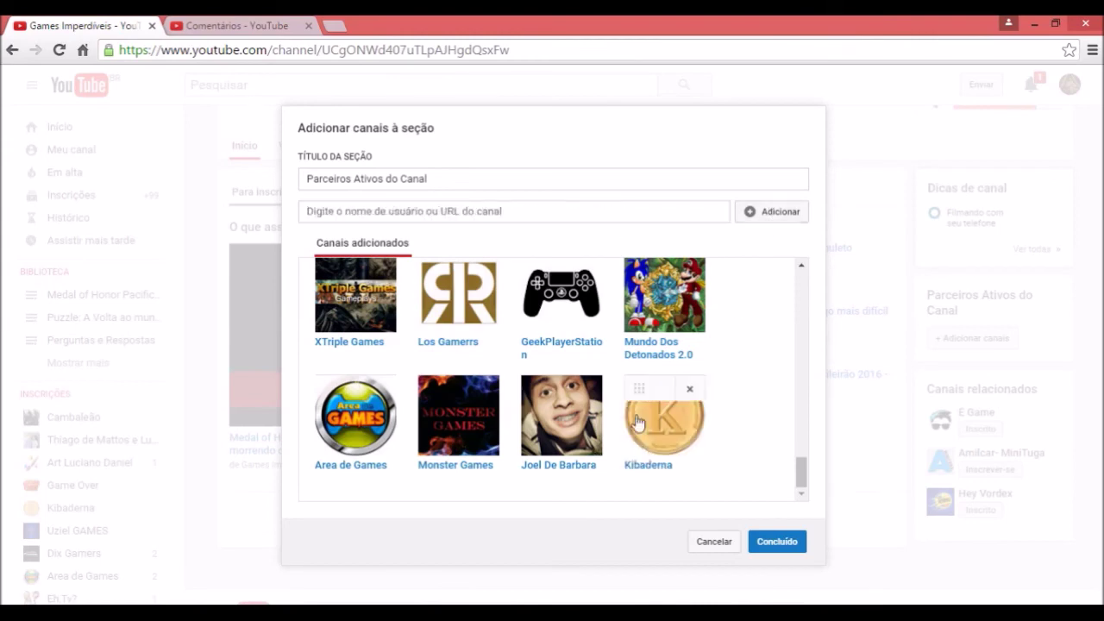
Copy the FuckYouTroll channel's link from its comment and add the channel to the partners section.
left_click(203, 25)
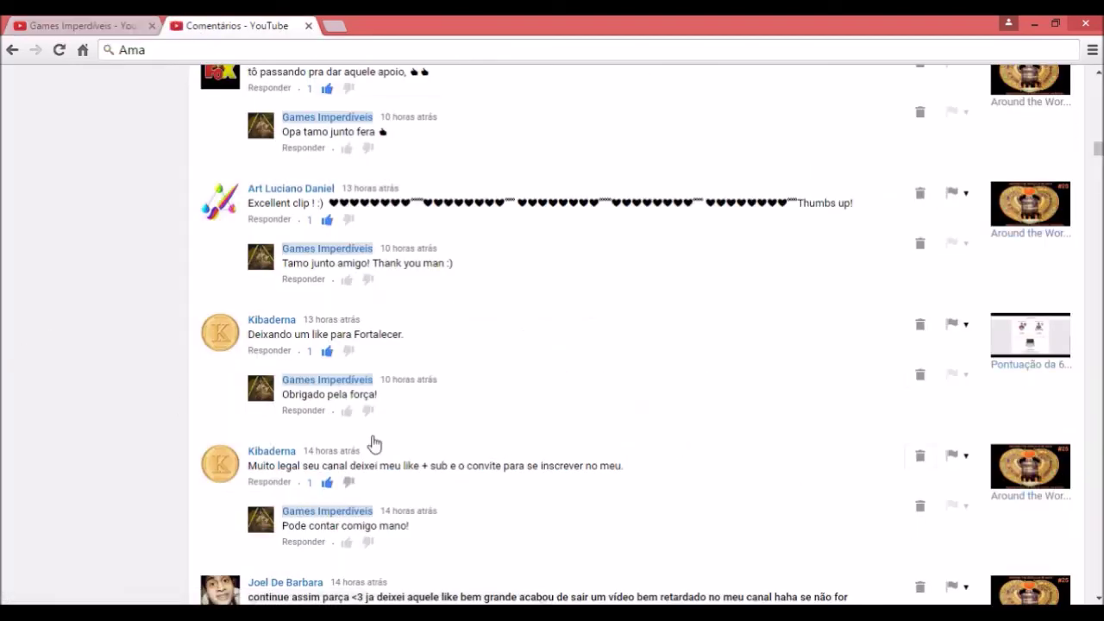
scroll(202, 331, "up", 10)
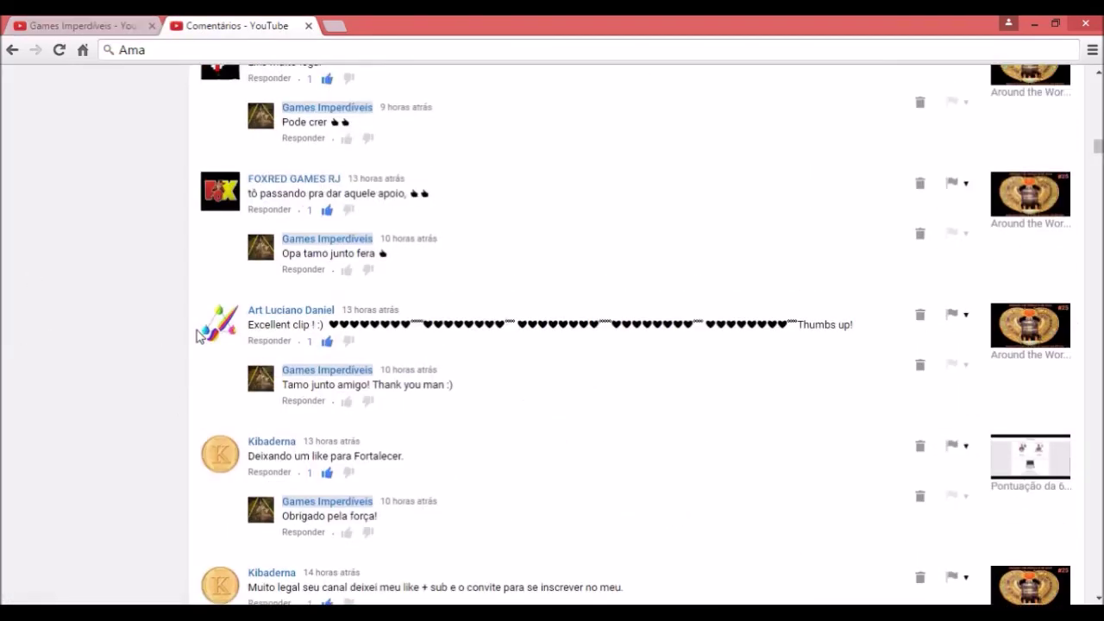
scroll(245, 409, "up", 1)
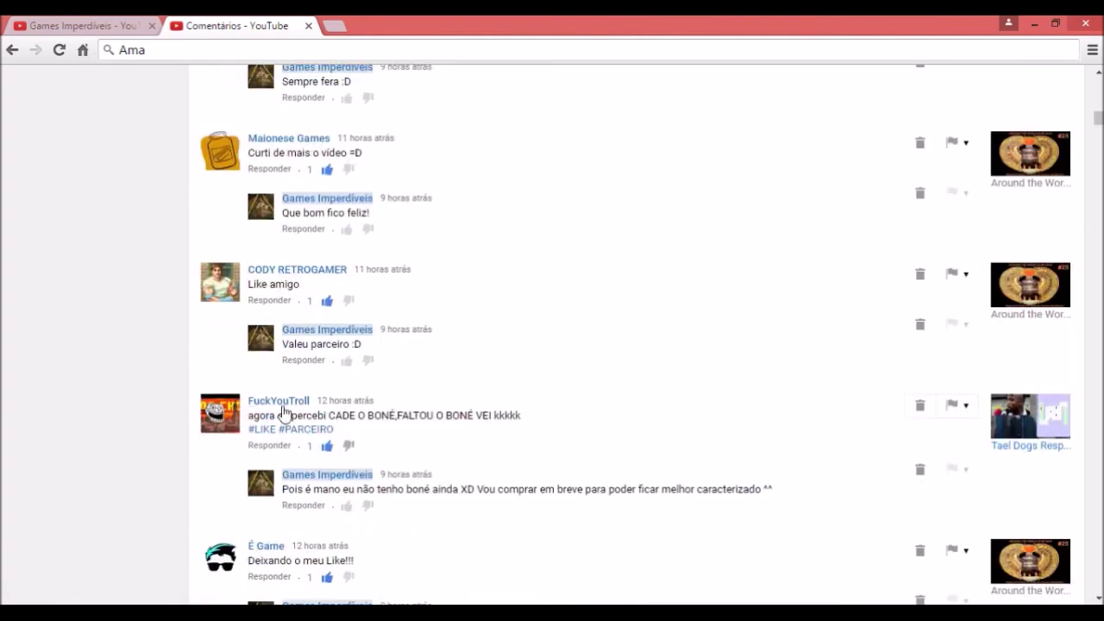
right_click(283, 400)
left_click(342, 494)
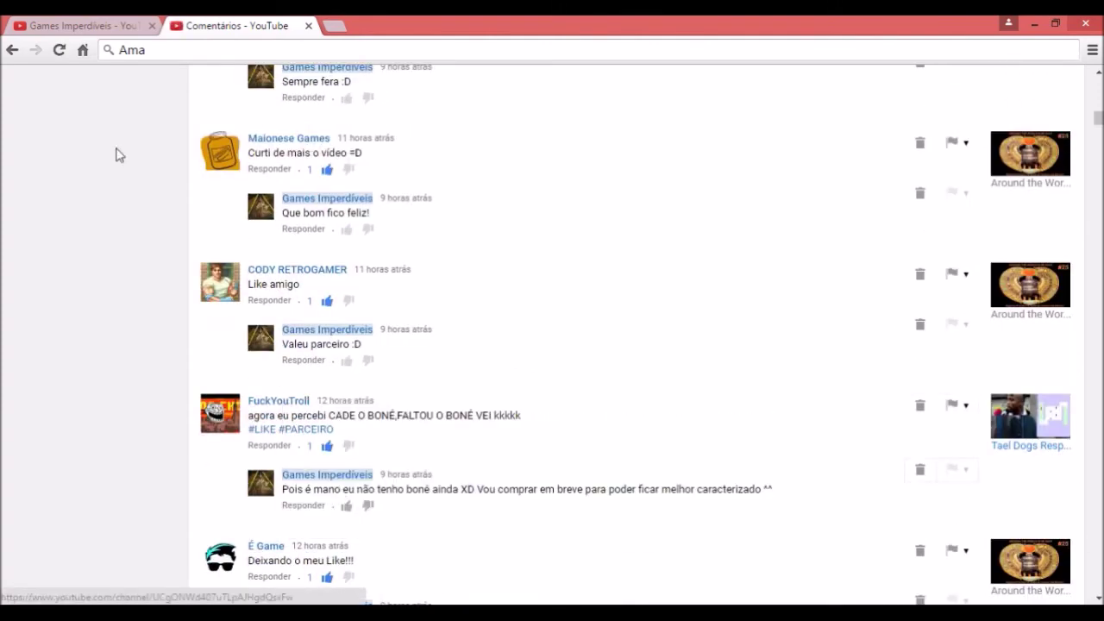
left_click(54, 26)
left_click(391, 207)
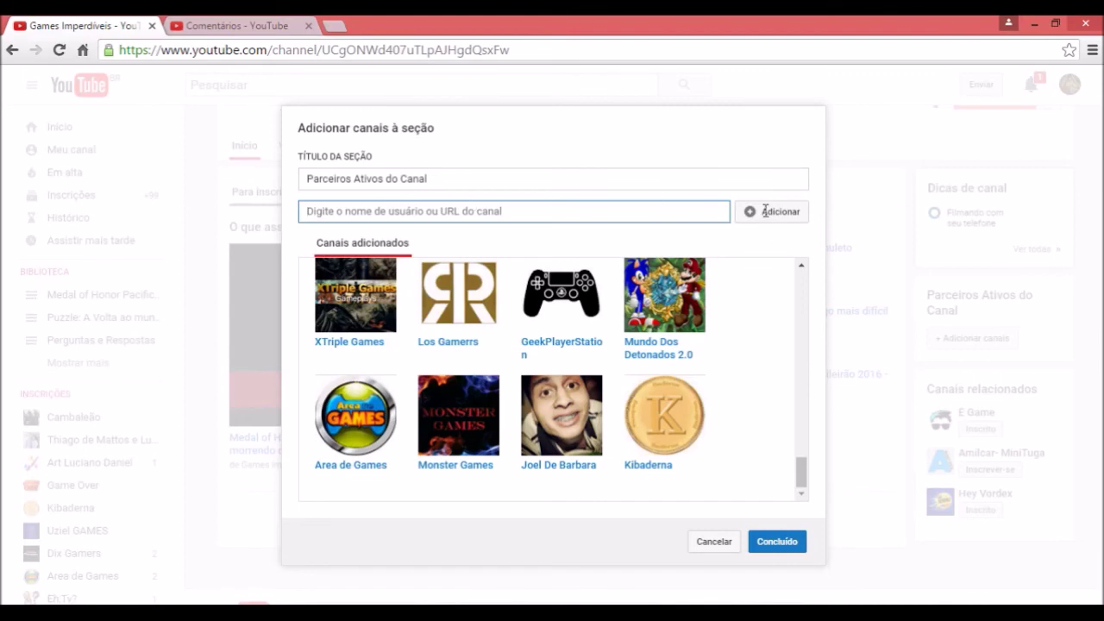
key("ctrl+v")
key("Return")
Copy the Thi_Brgames channel's link from its comment on the comments page.
left_click(197, 31)
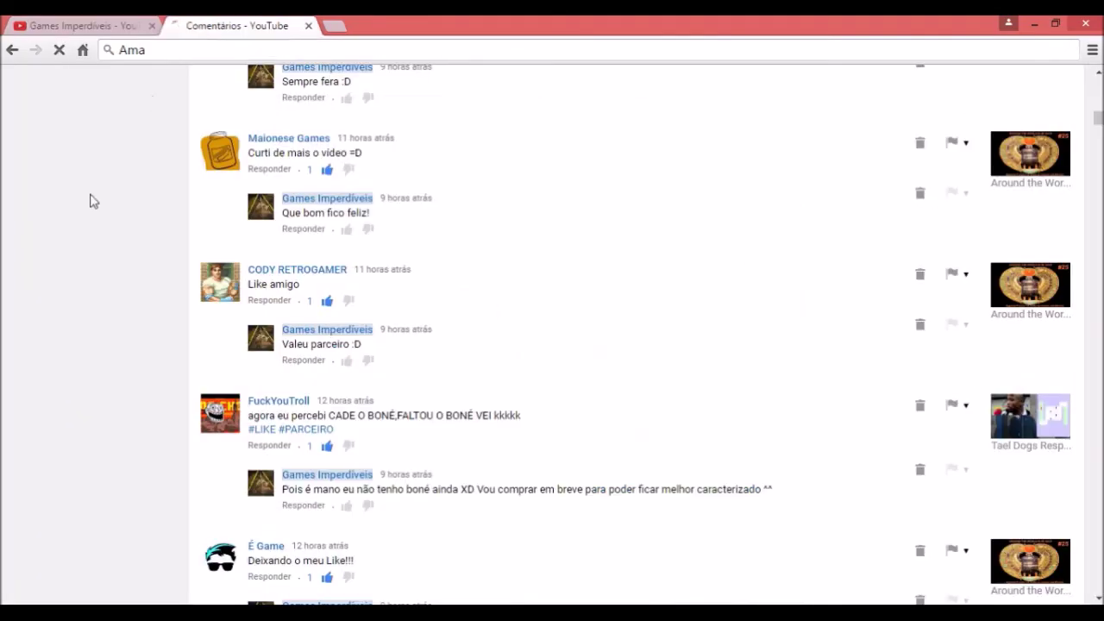
scroll(77, 250, "up", 4)
scroll(78, 346, "up", 6)
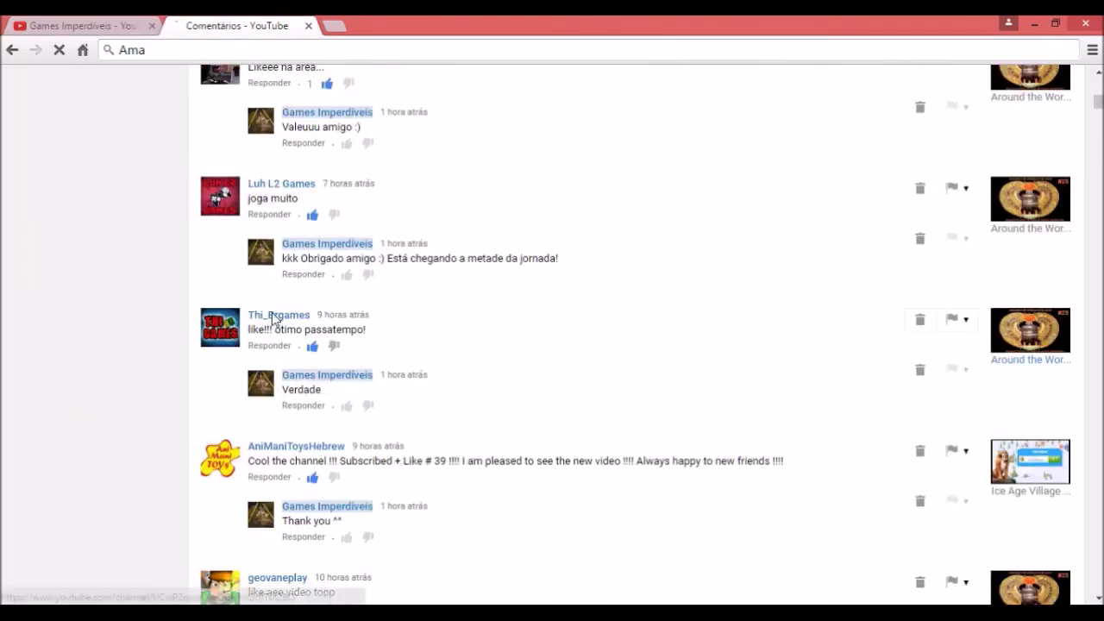
right_click(271, 314)
left_click(345, 412)
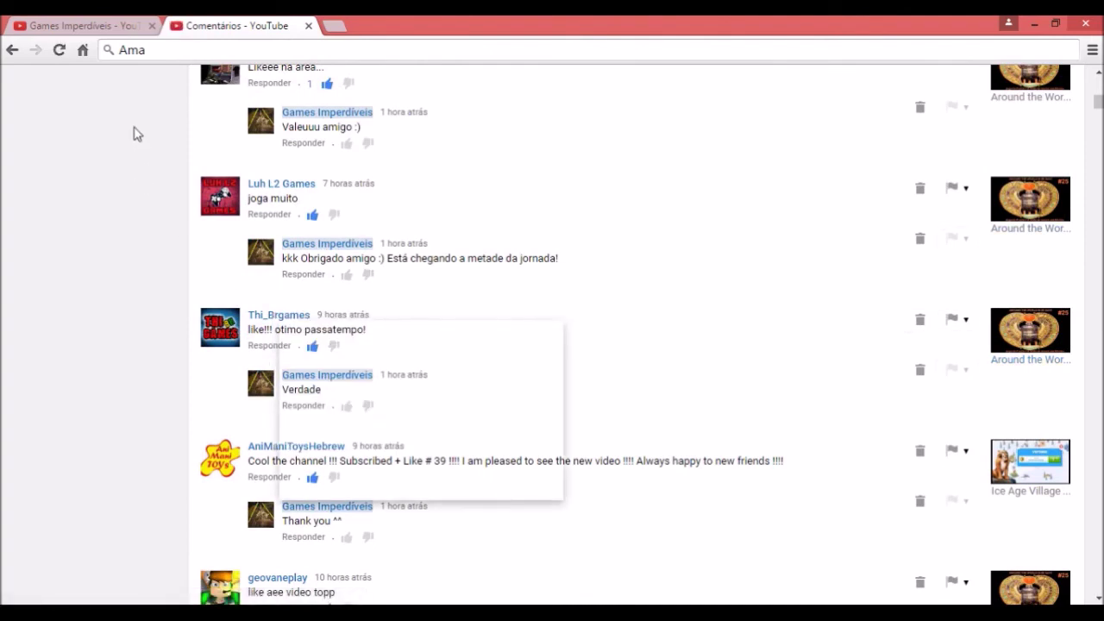